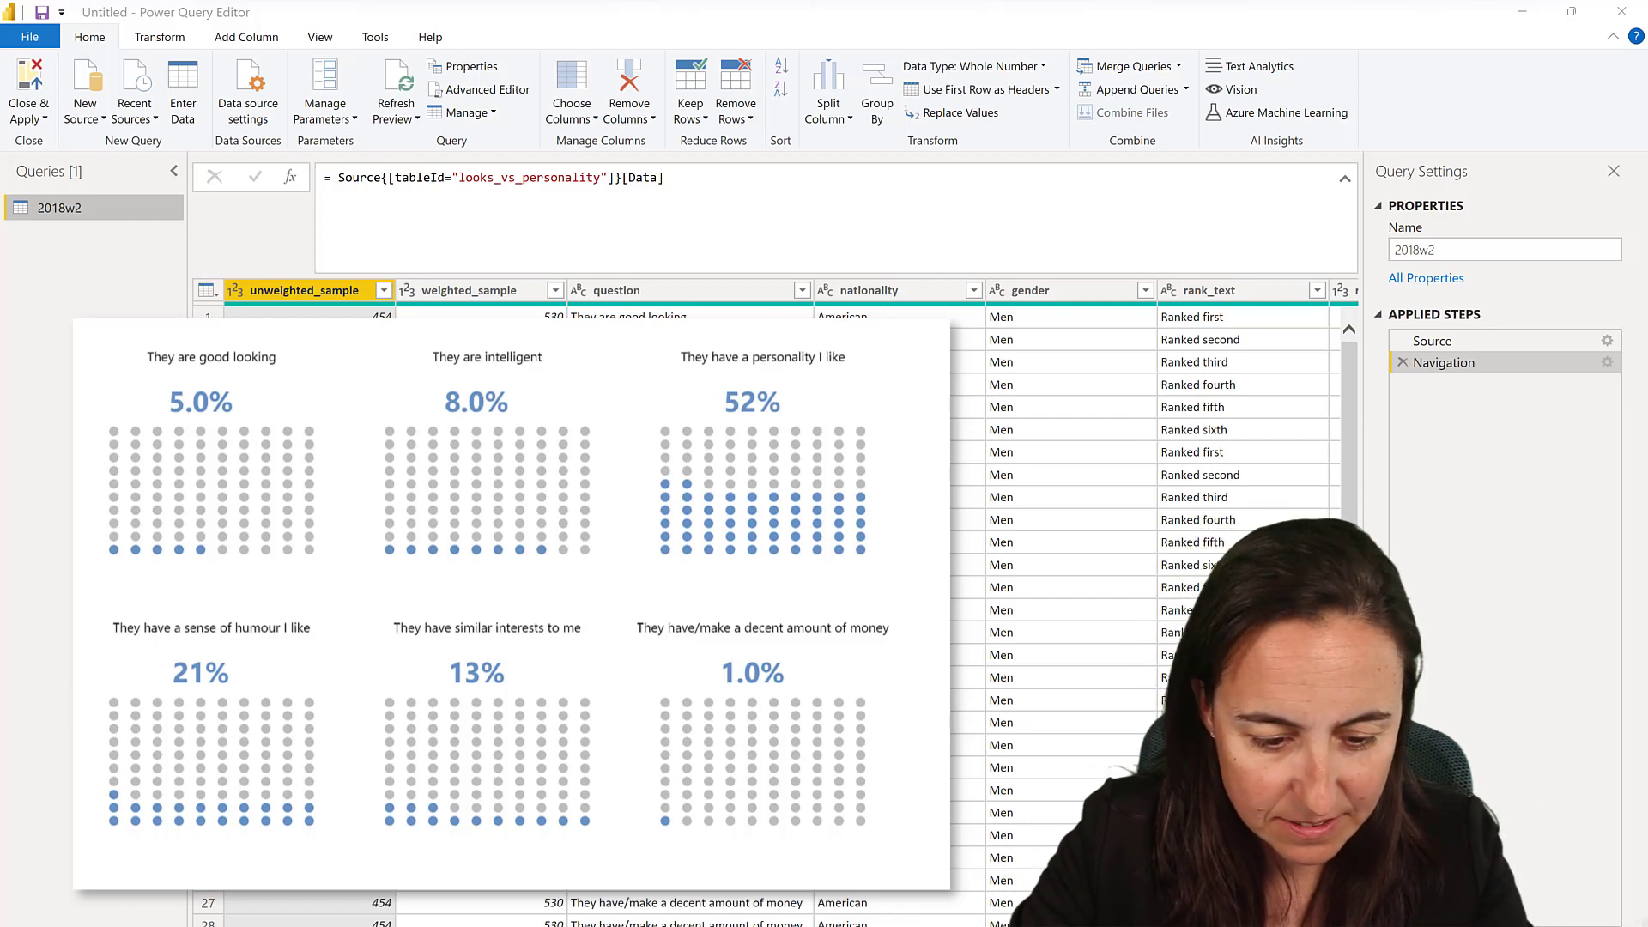
# Scroll through the 2018w2 columns and select the question column.
pyautogui.hscroll(5, 772, 600)
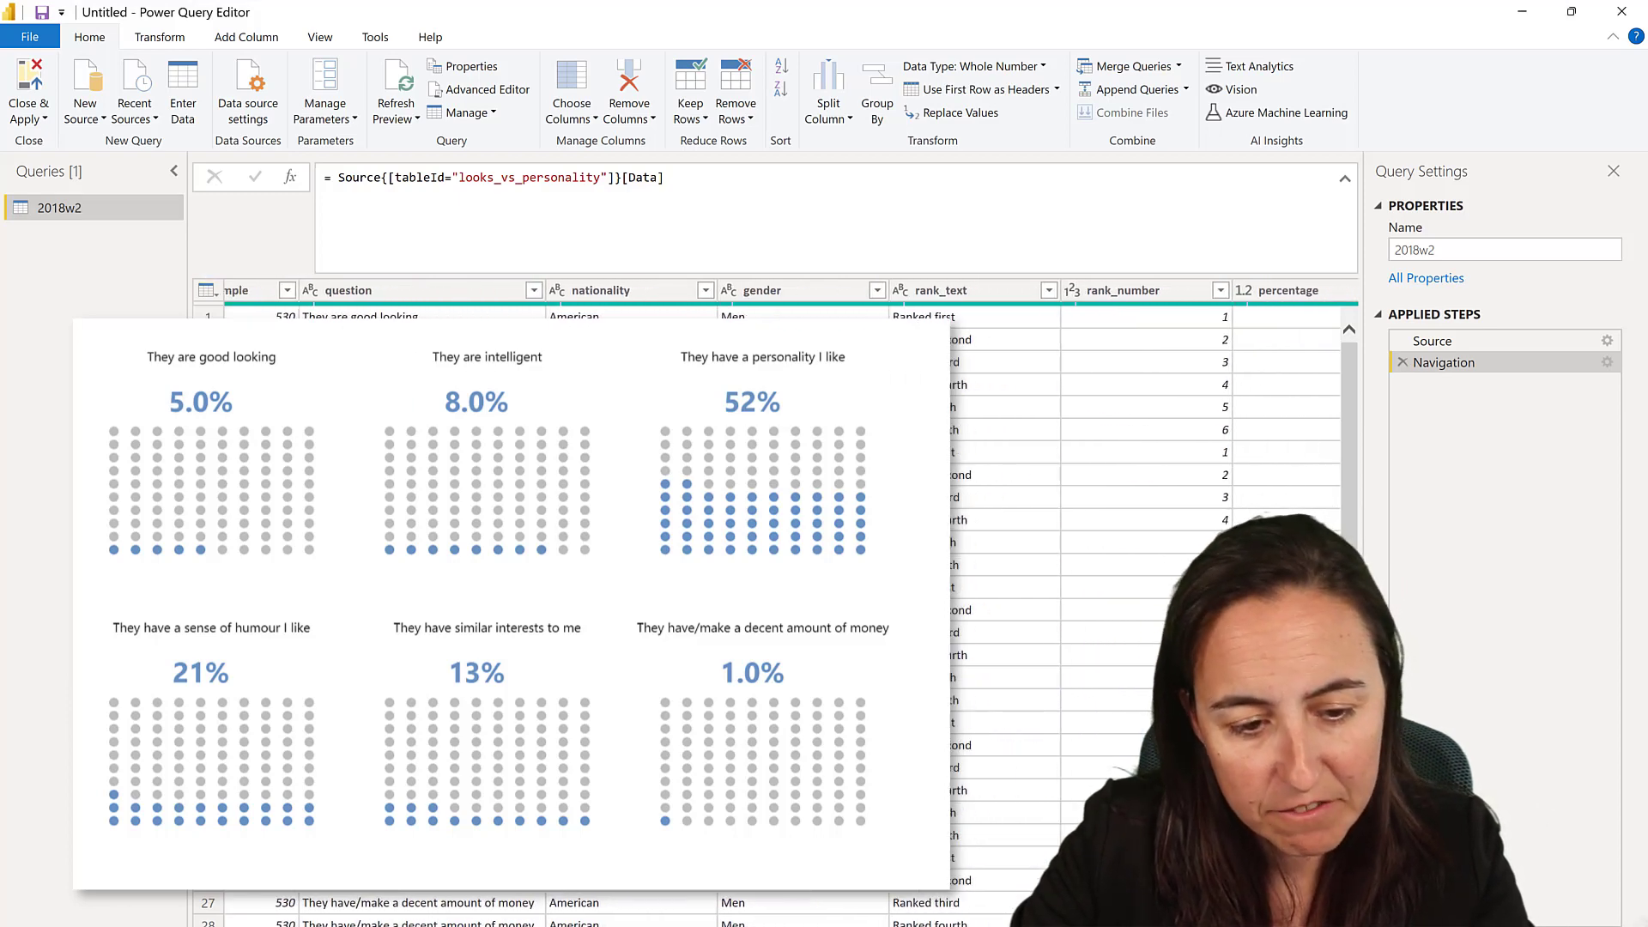
pyautogui.hscroll(2, 772, 601)
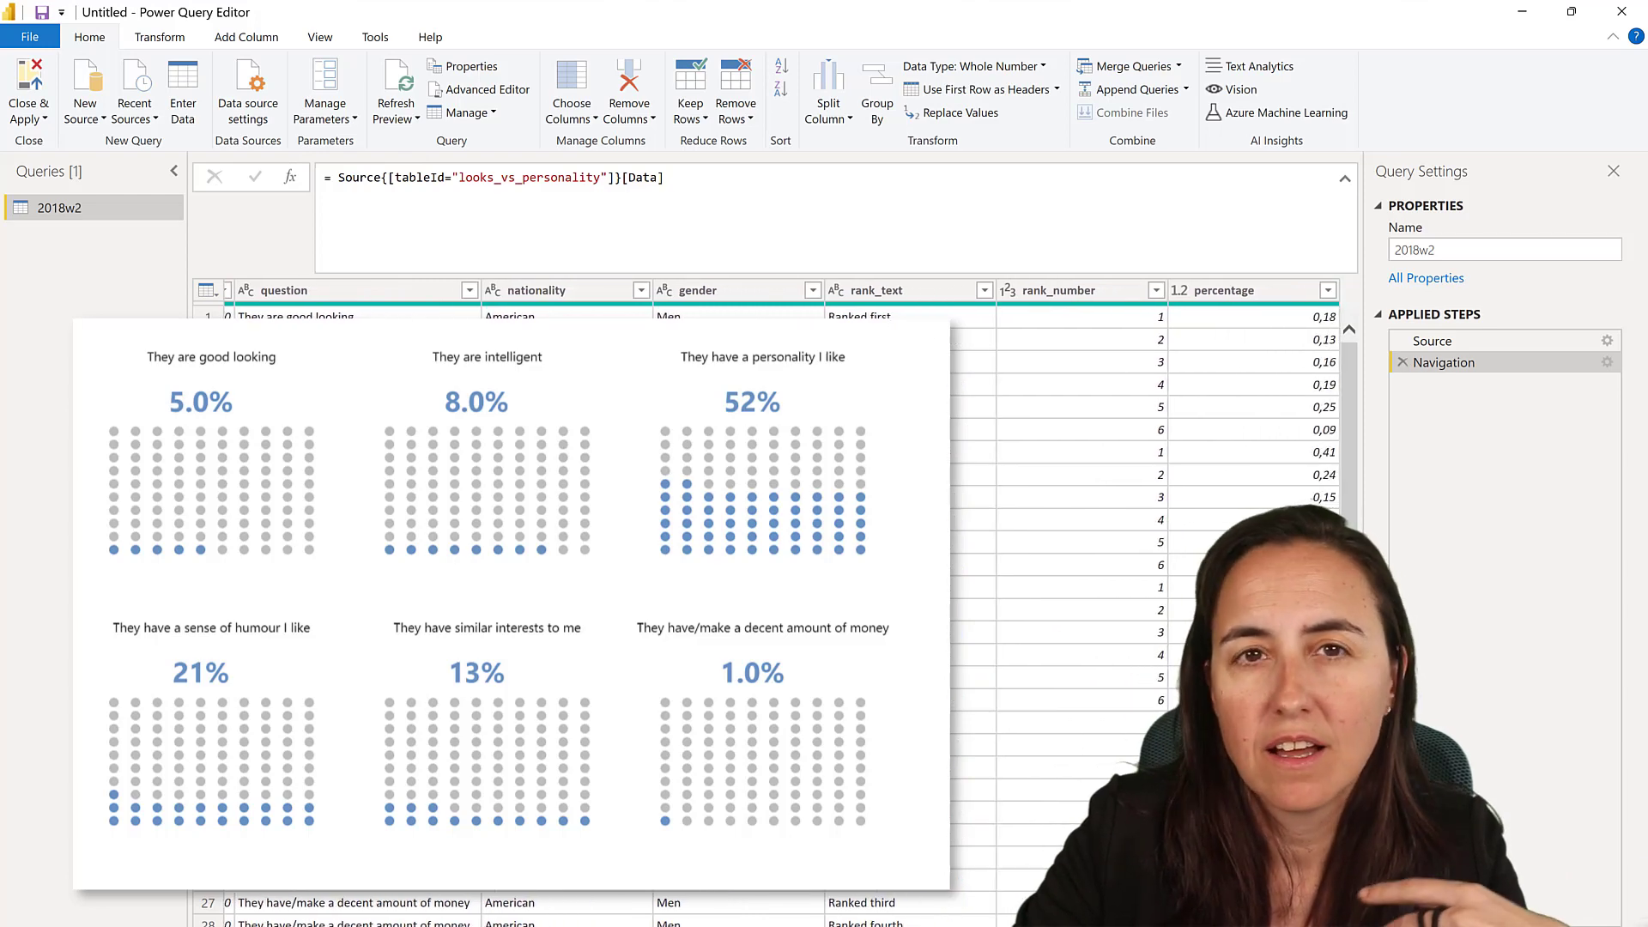
pyautogui.hscroll(-7, 772, 600)
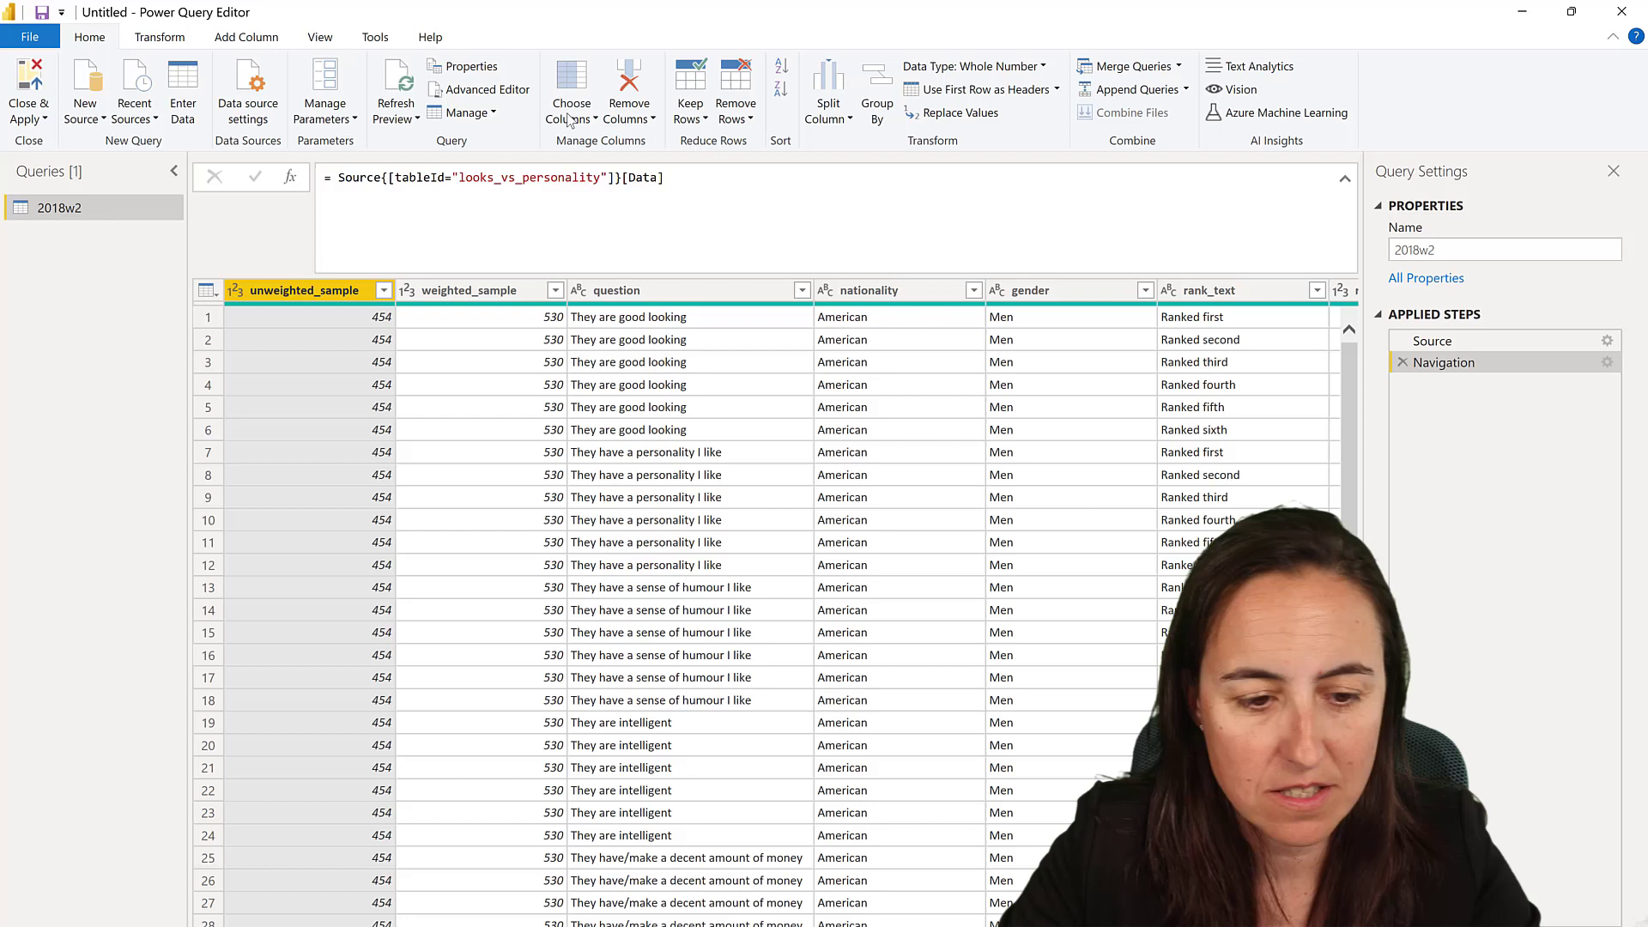
pyautogui.click(666, 290)
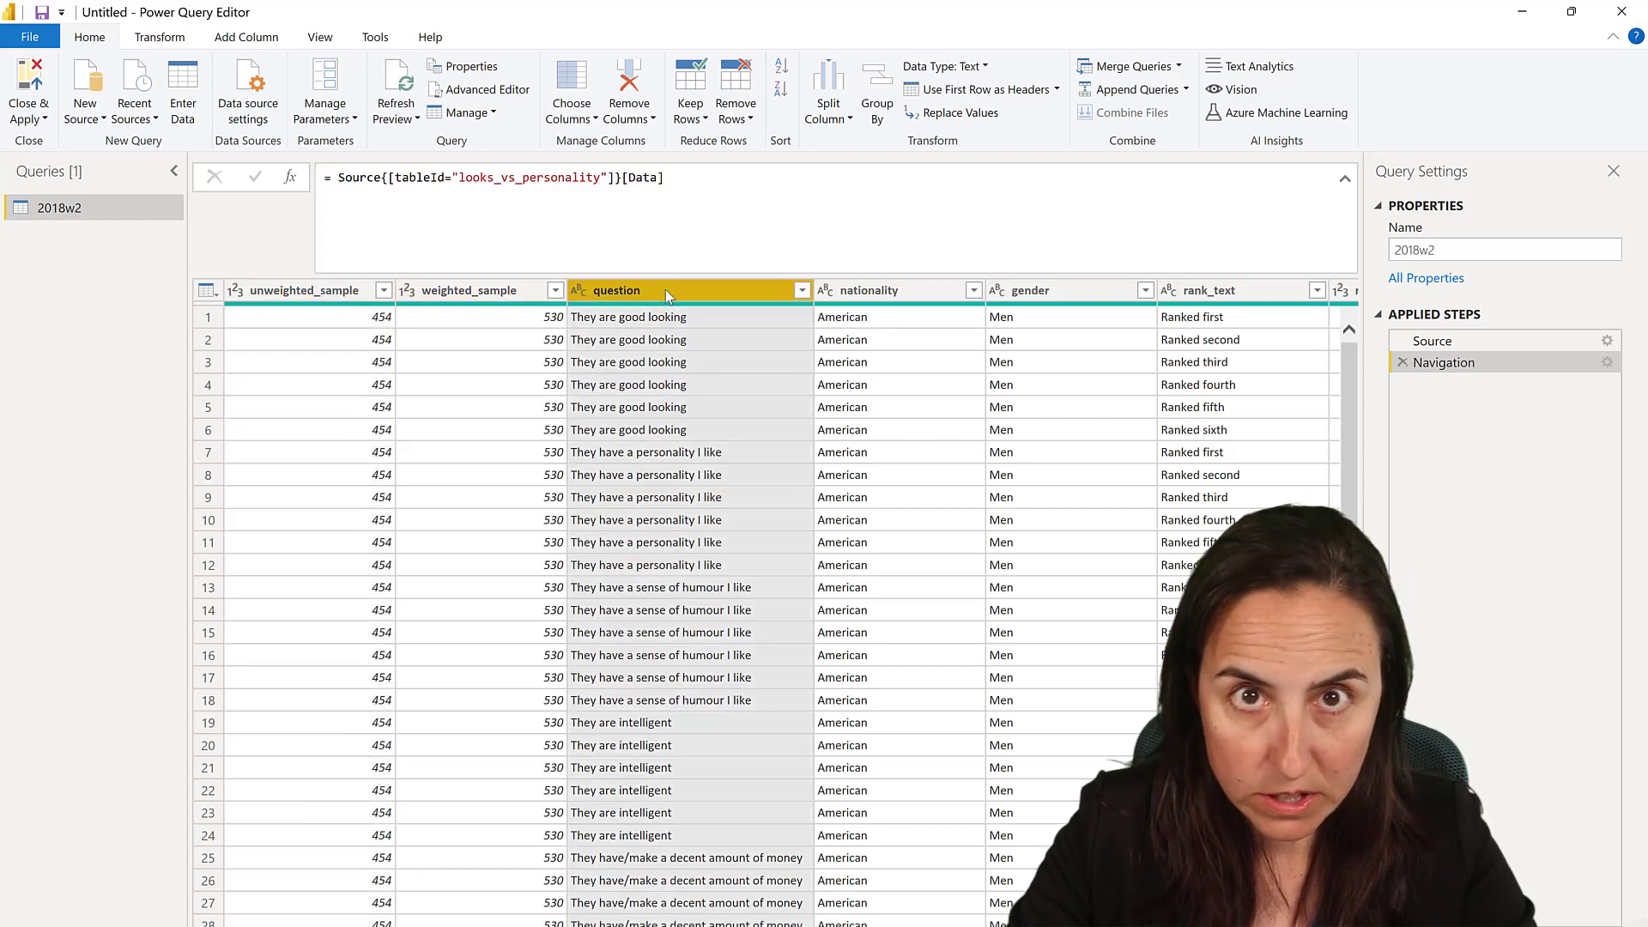
# Create a blank query =#"2018w2"[[question]] and remove its duplicate questions.
pyautogui.click(91, 120)
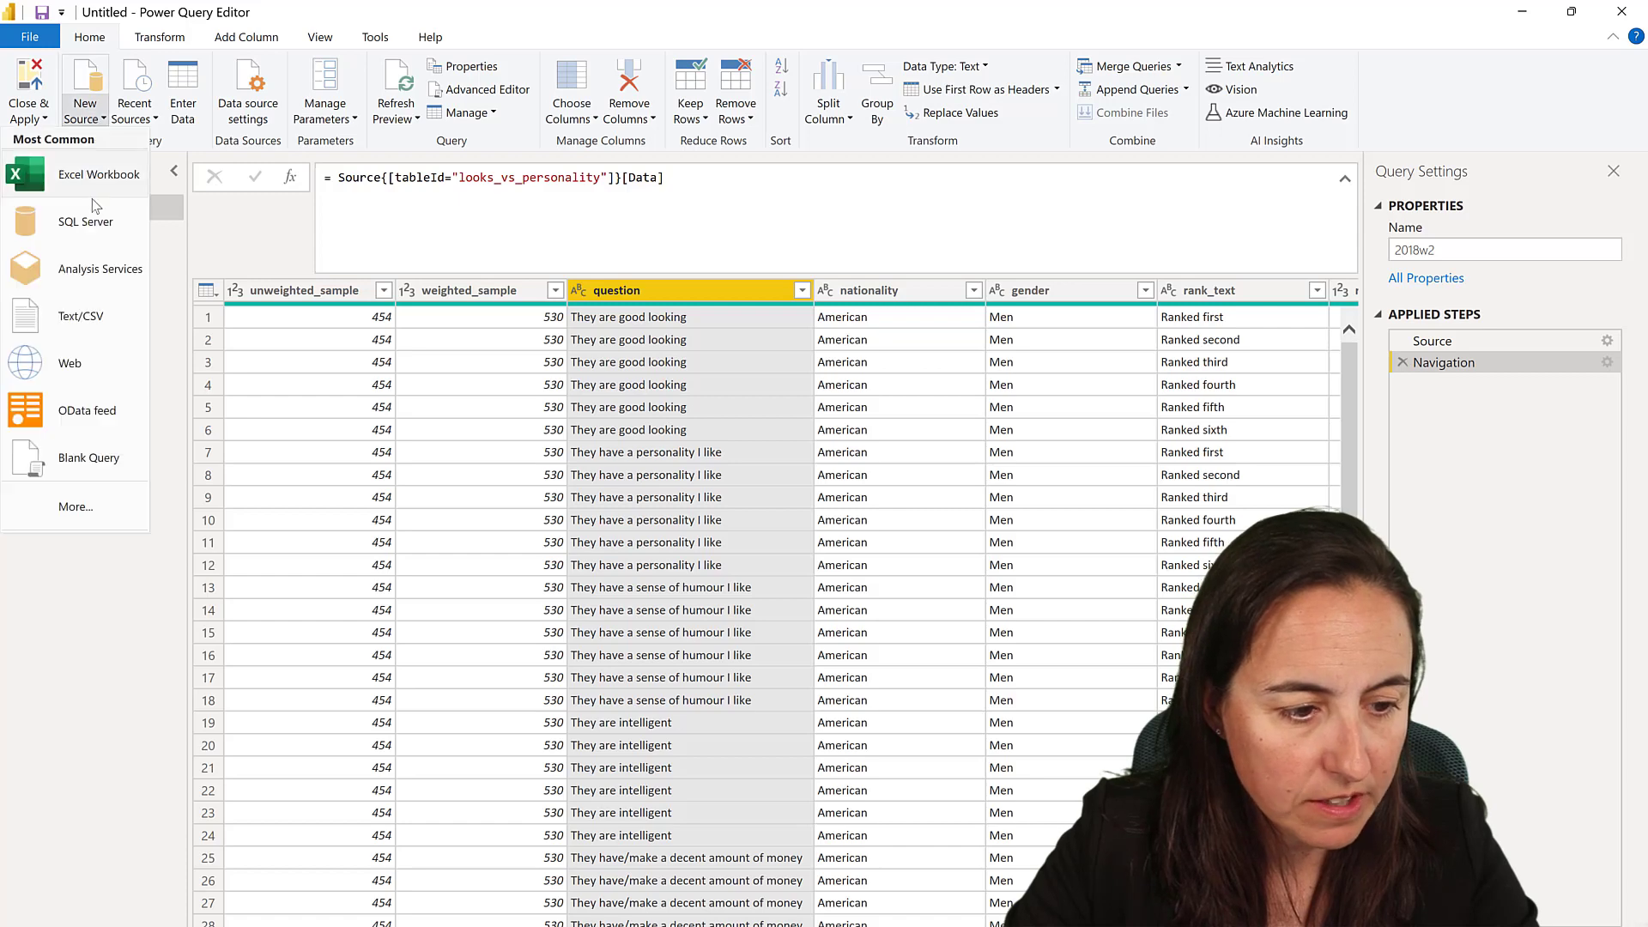
pyautogui.click(77, 464)
pyautogui.click(344, 181)
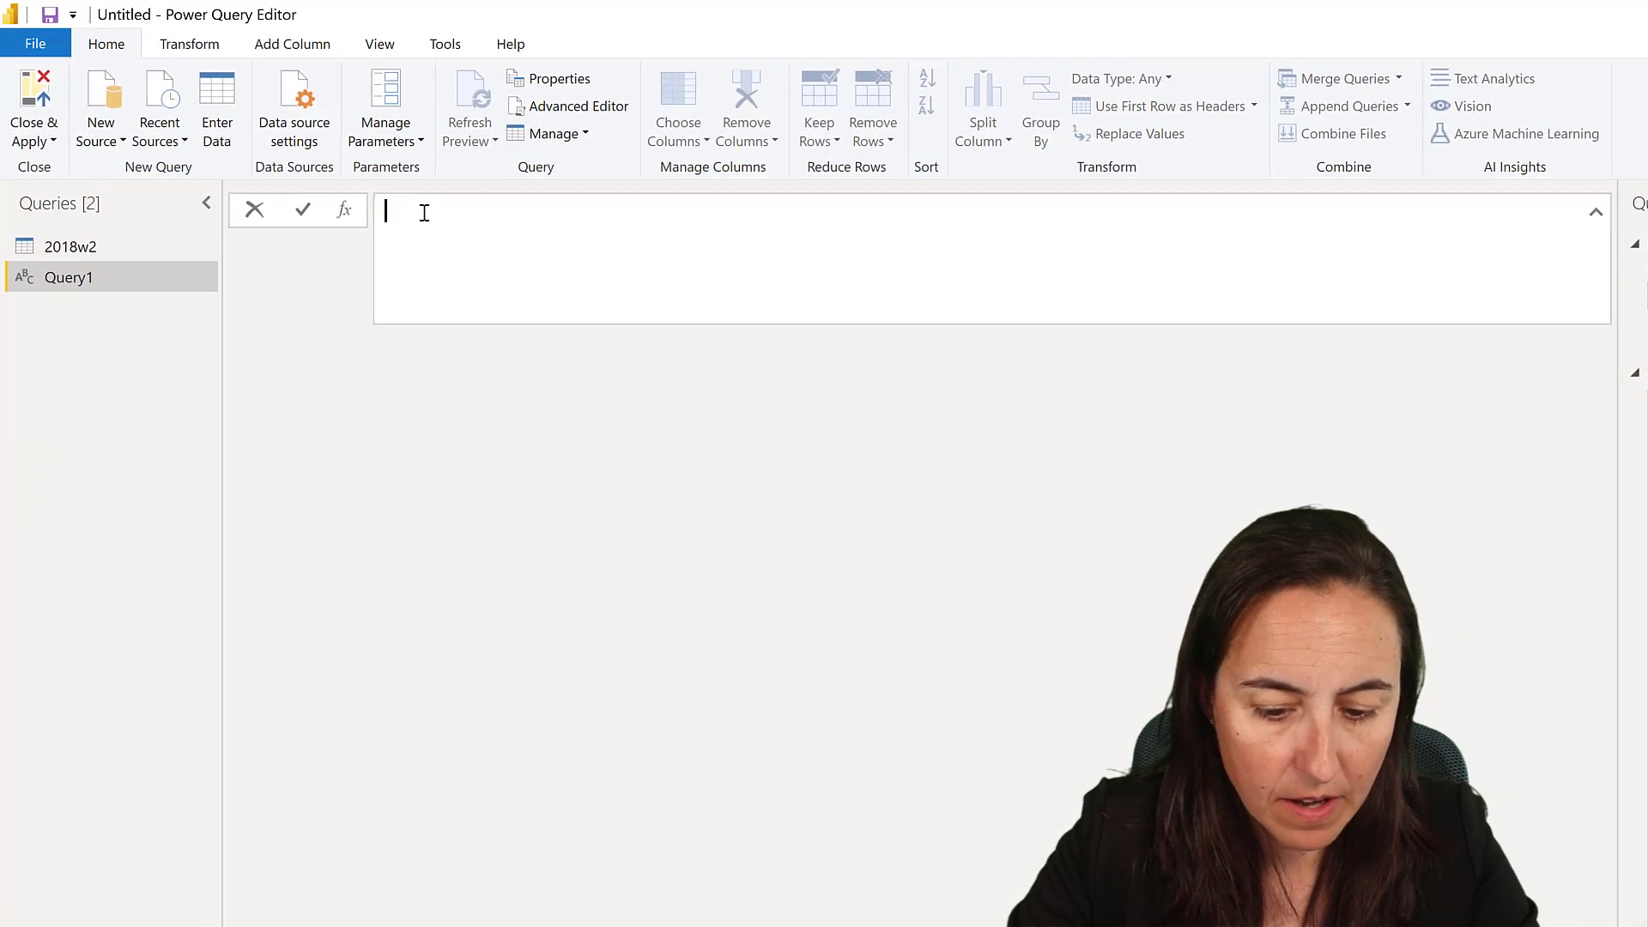
pyautogui.write('=')
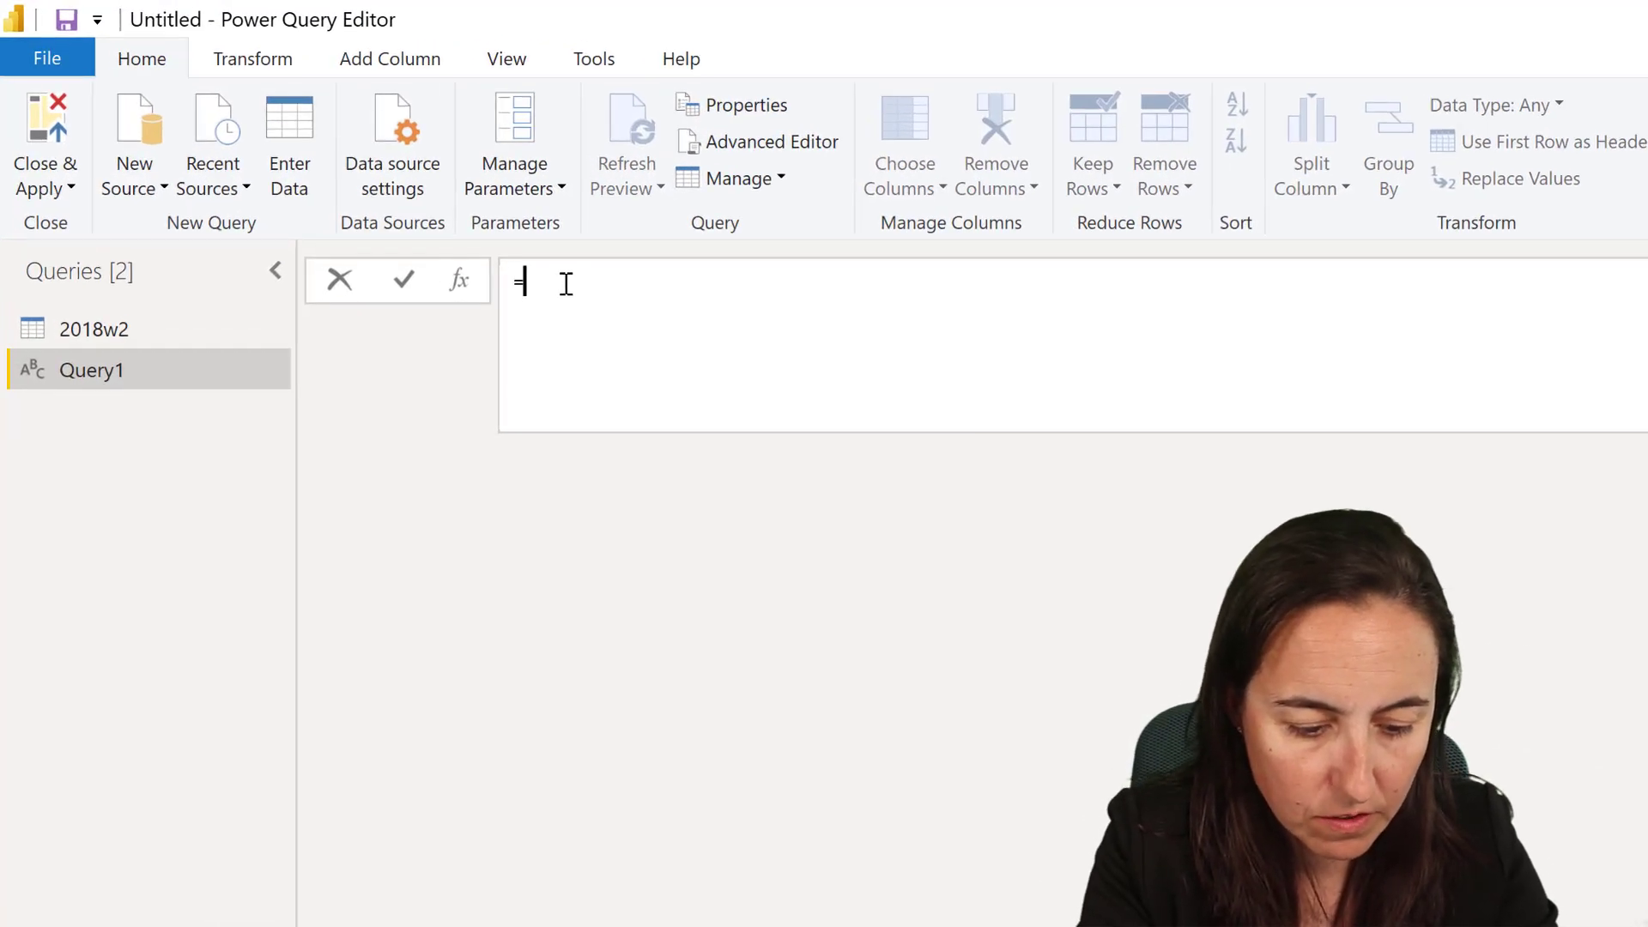
pyautogui.write('#"w')
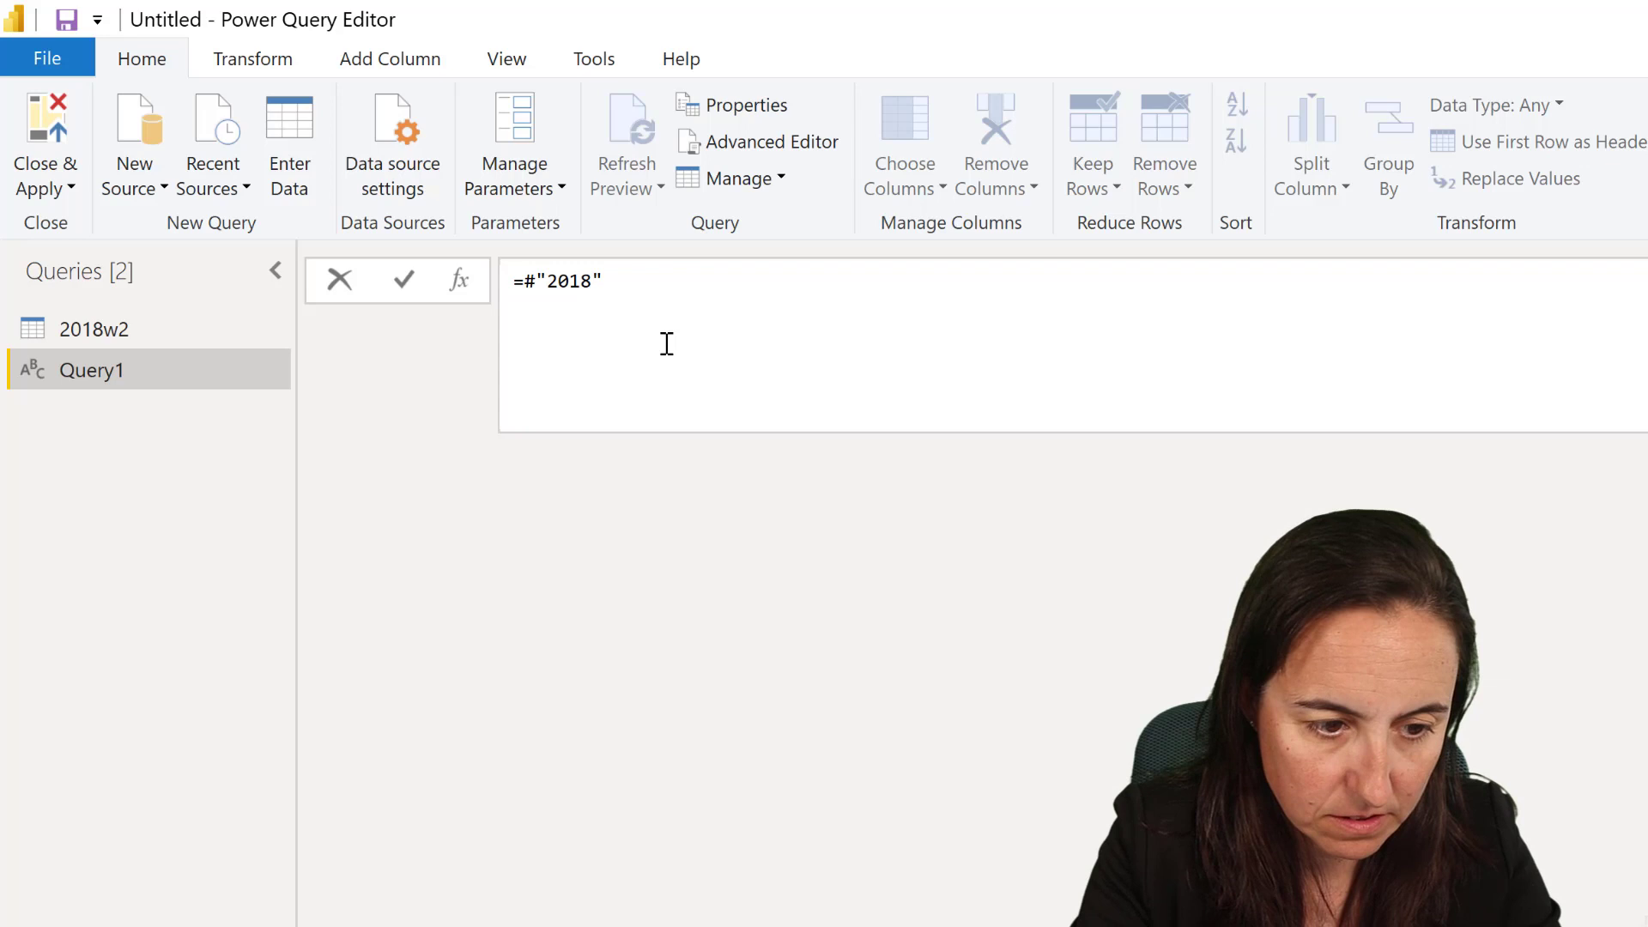
pyautogui.write('w2')
pyautogui.press('Tab')
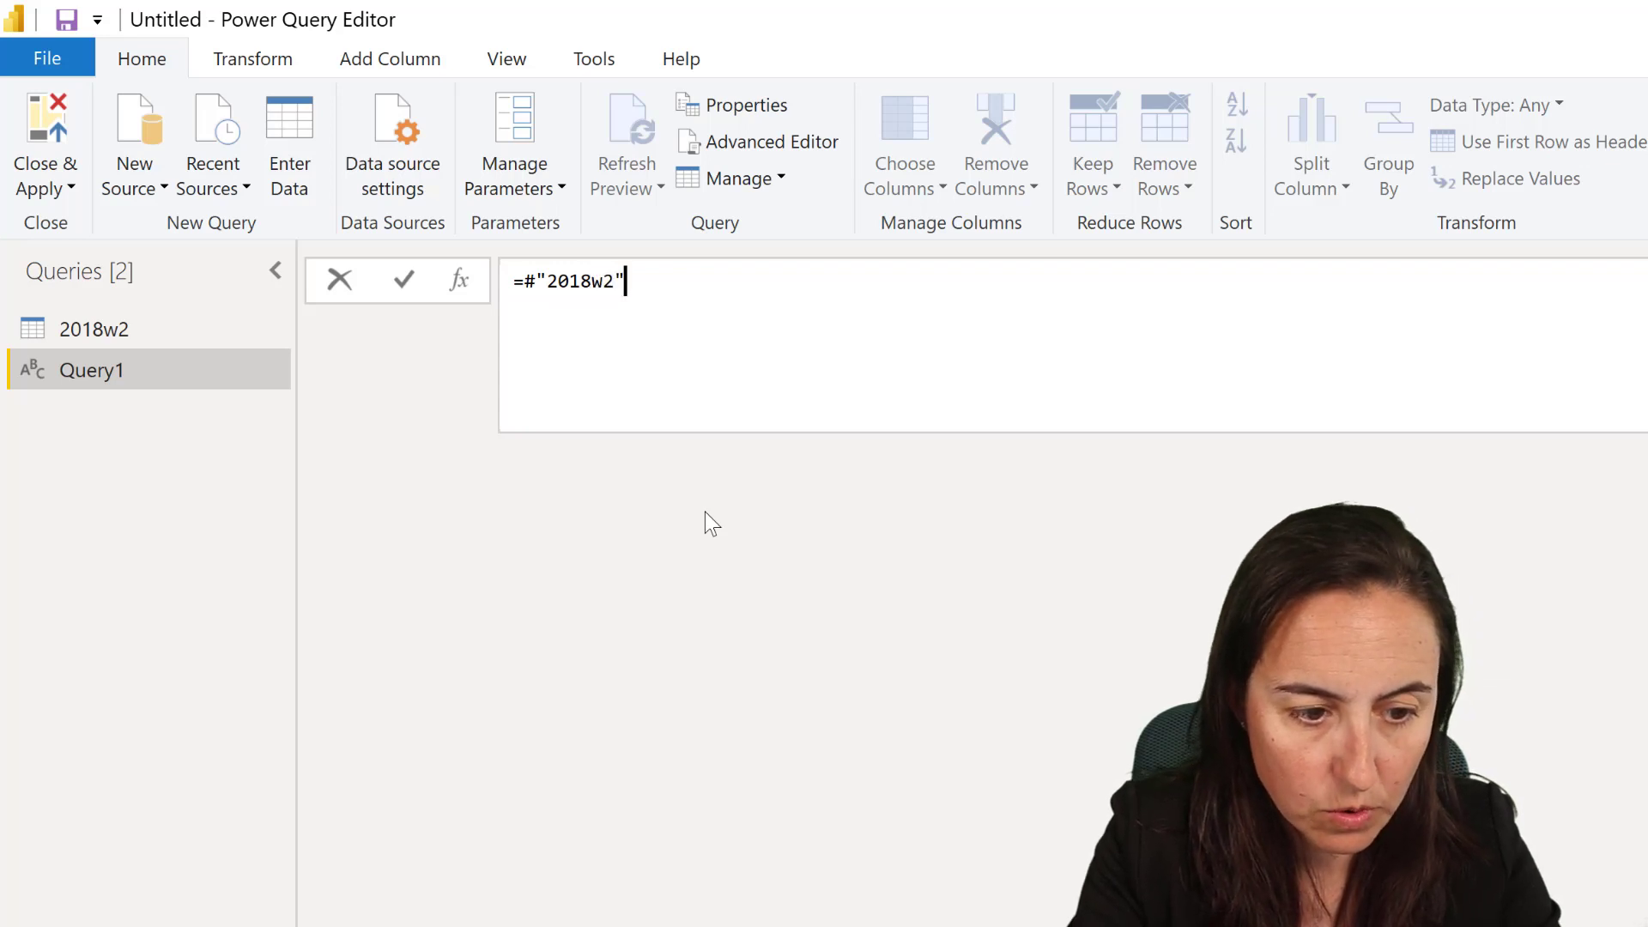
pyautogui.write('[[')
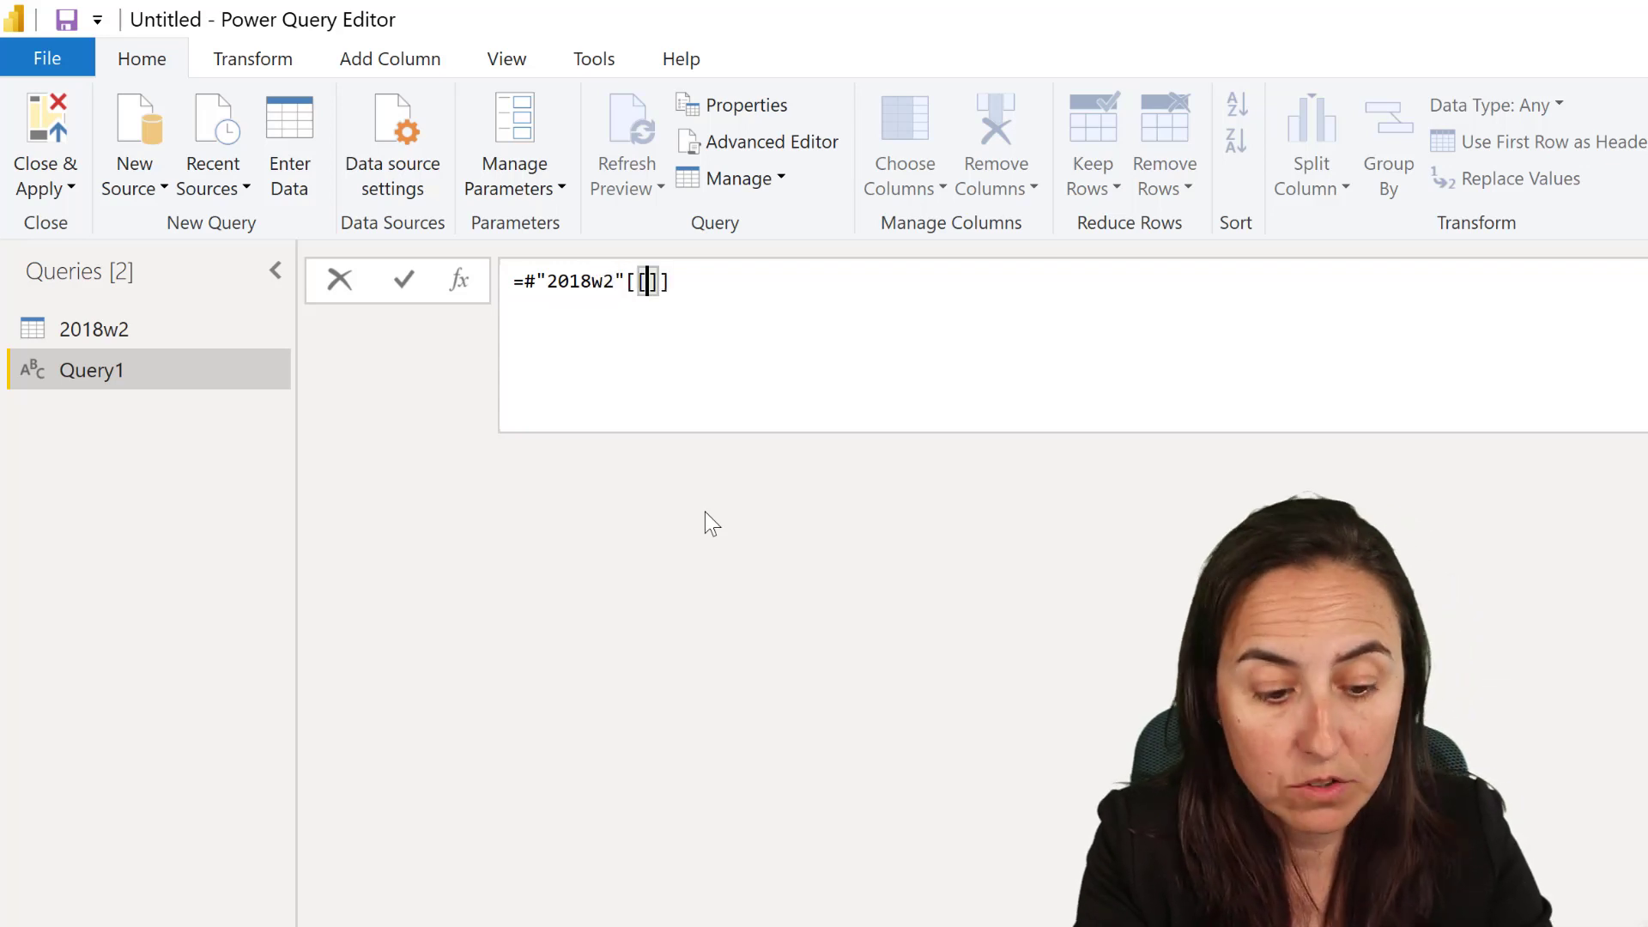
pyautogui.write('qu')
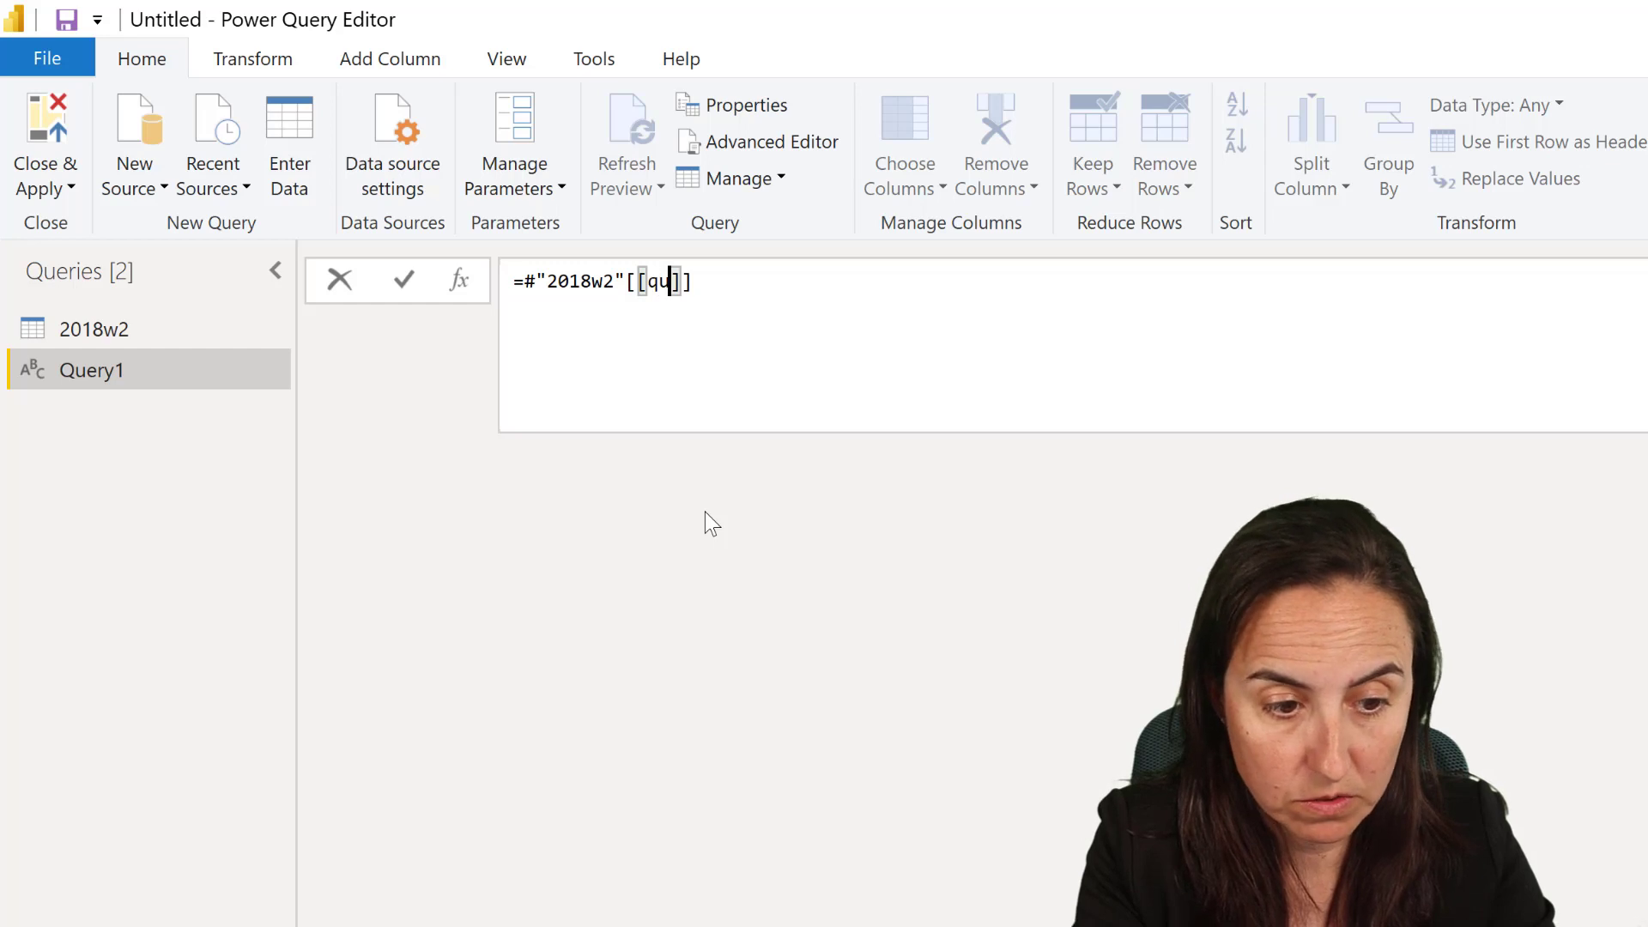
pyautogui.write('estion')
pyautogui.press('Return')
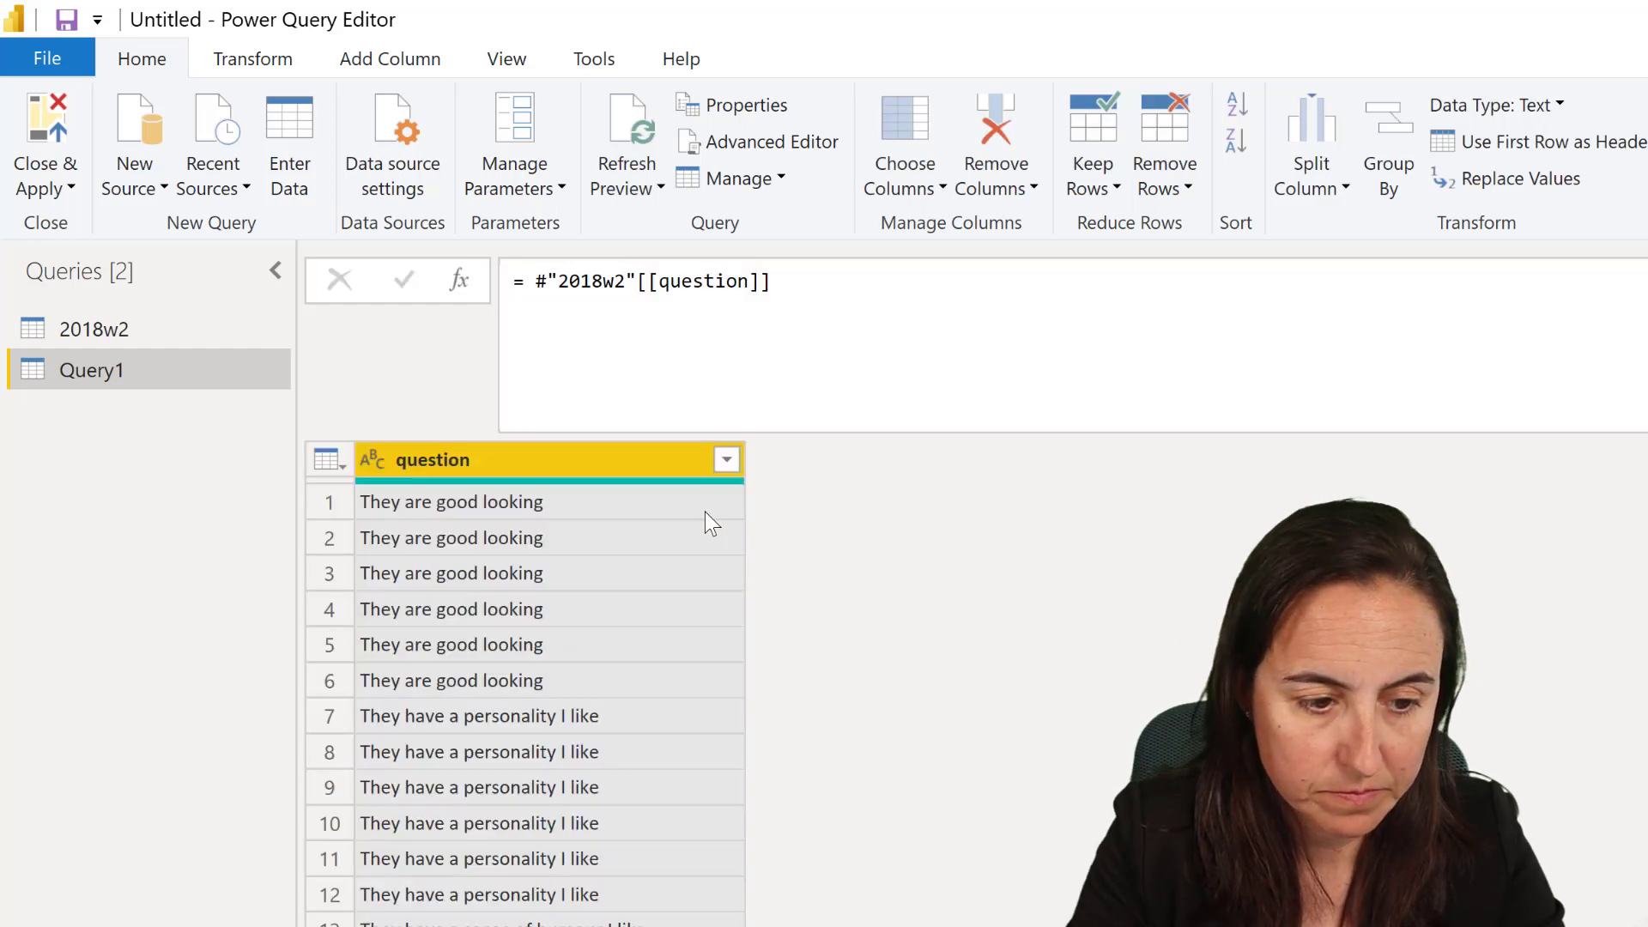
pyautogui.rightClick(558, 459)
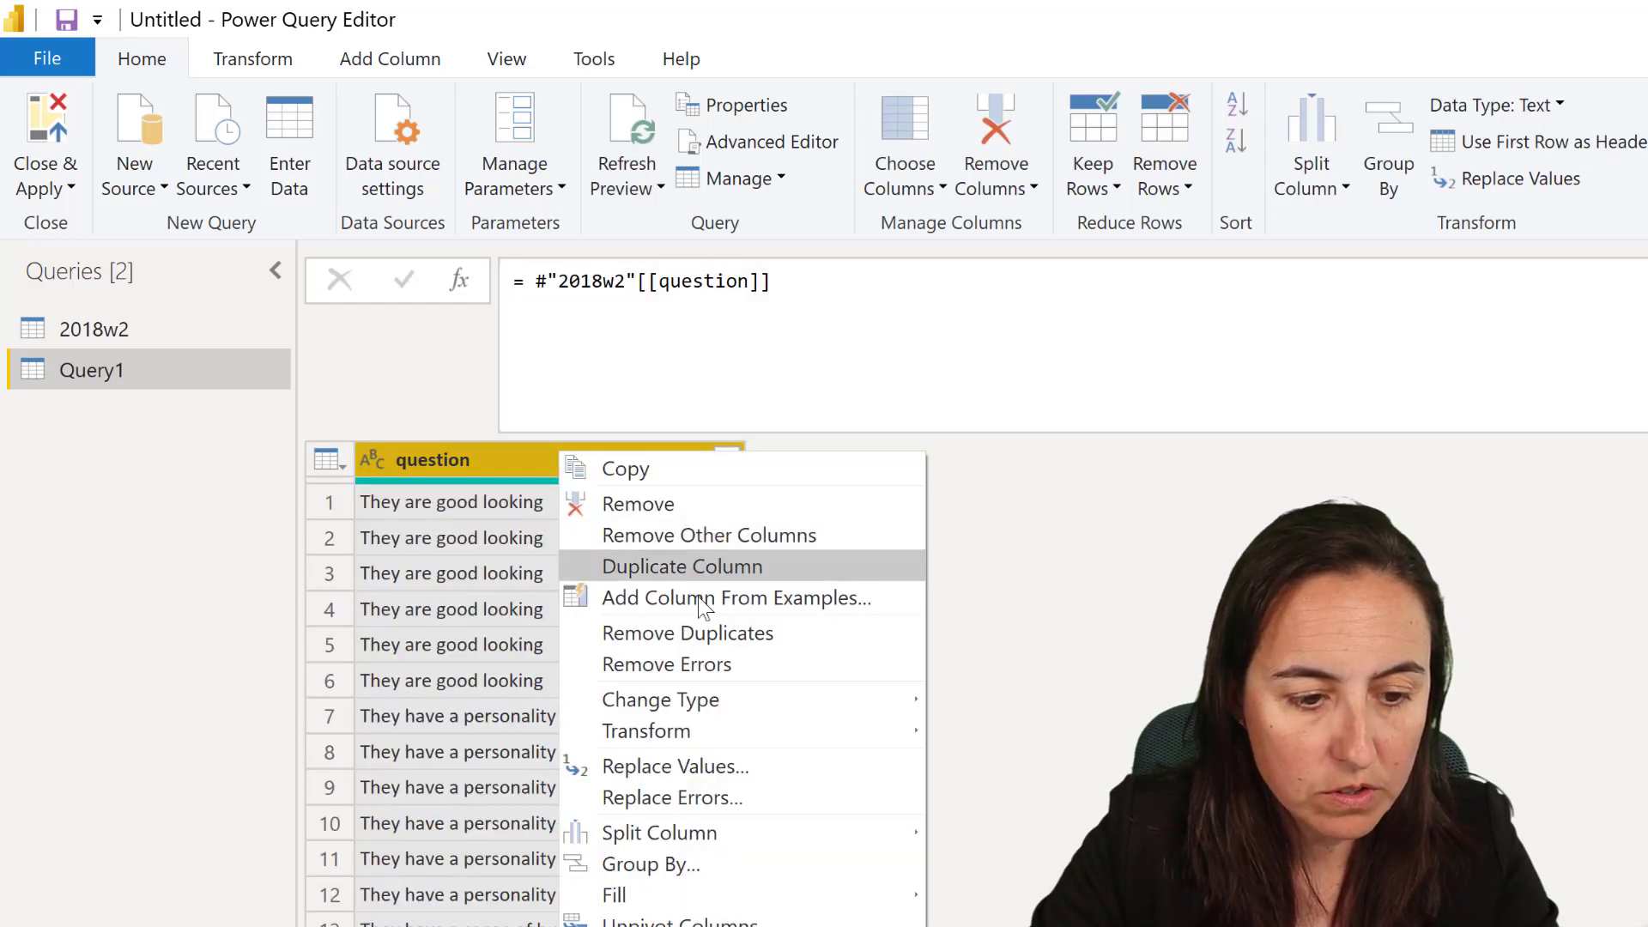
pyautogui.click(709, 632)
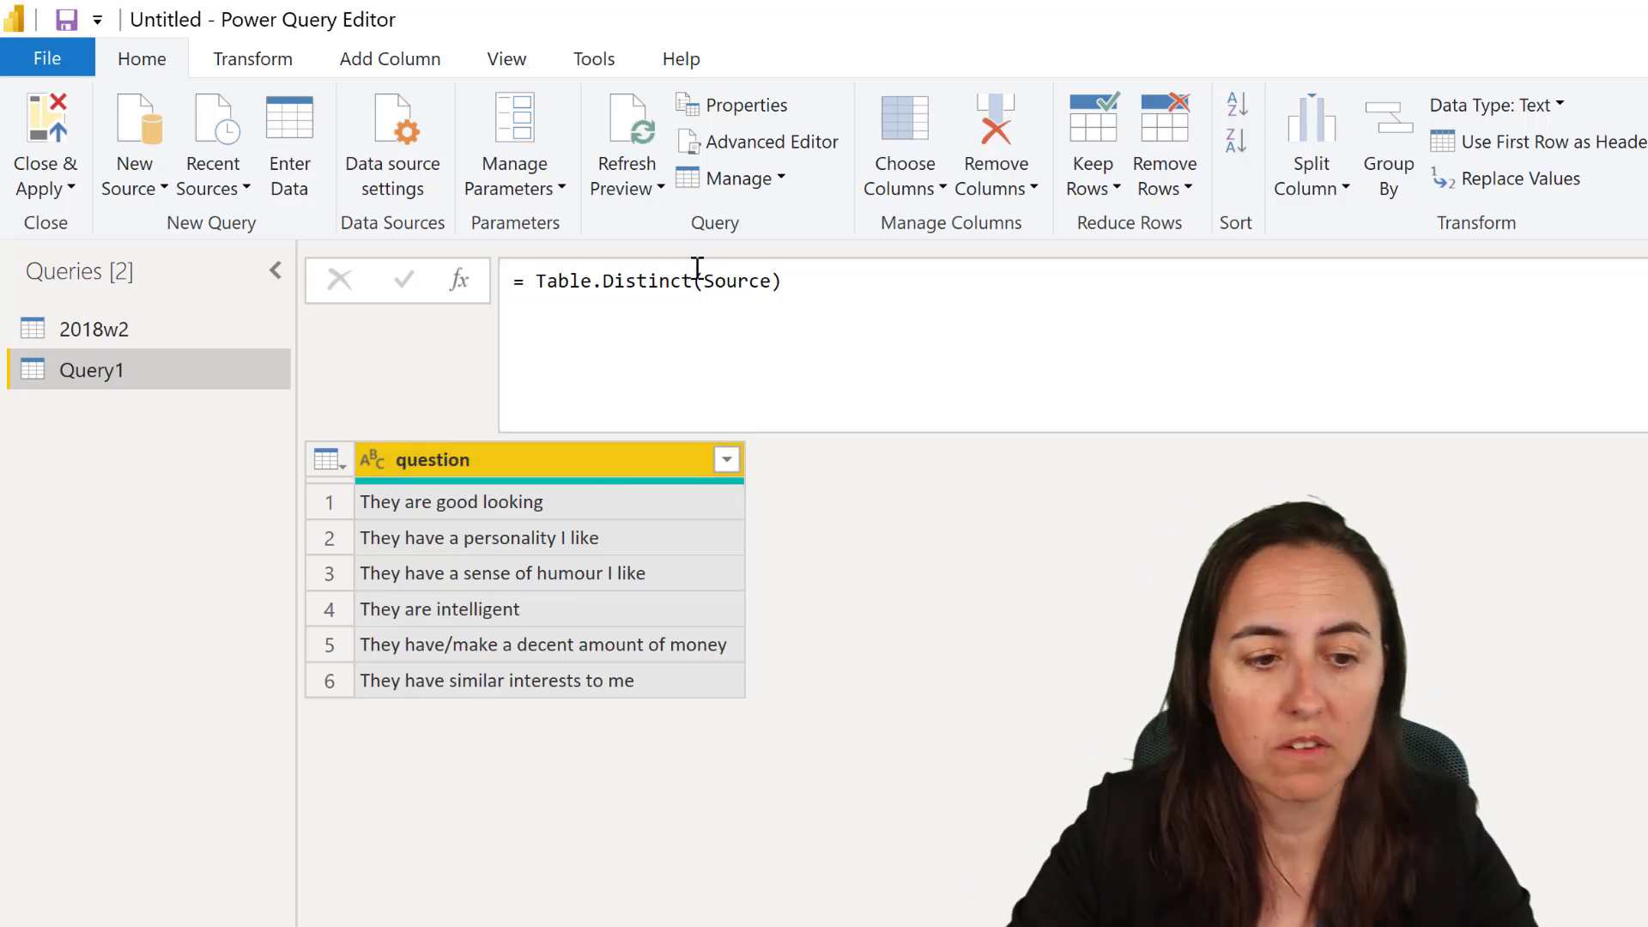
# Add a Custom column with the formula {1..100}.
pyautogui.click(343, 57)
pyautogui.click(161, 146)
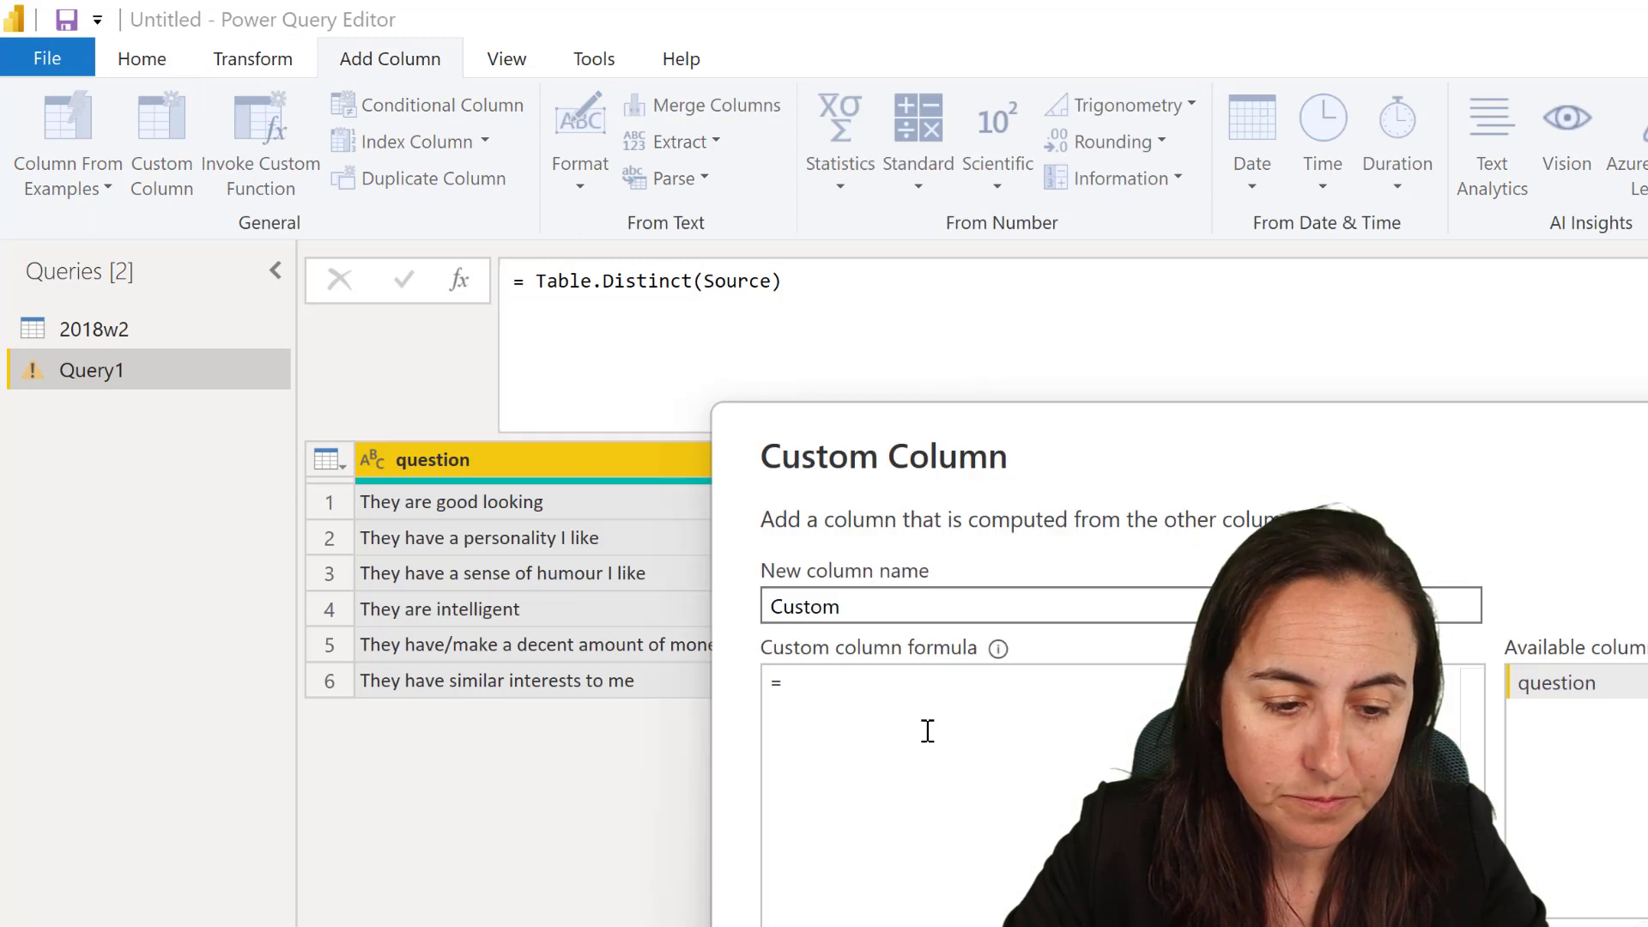
pyautogui.click(925, 716)
pyautogui.write('{{1')
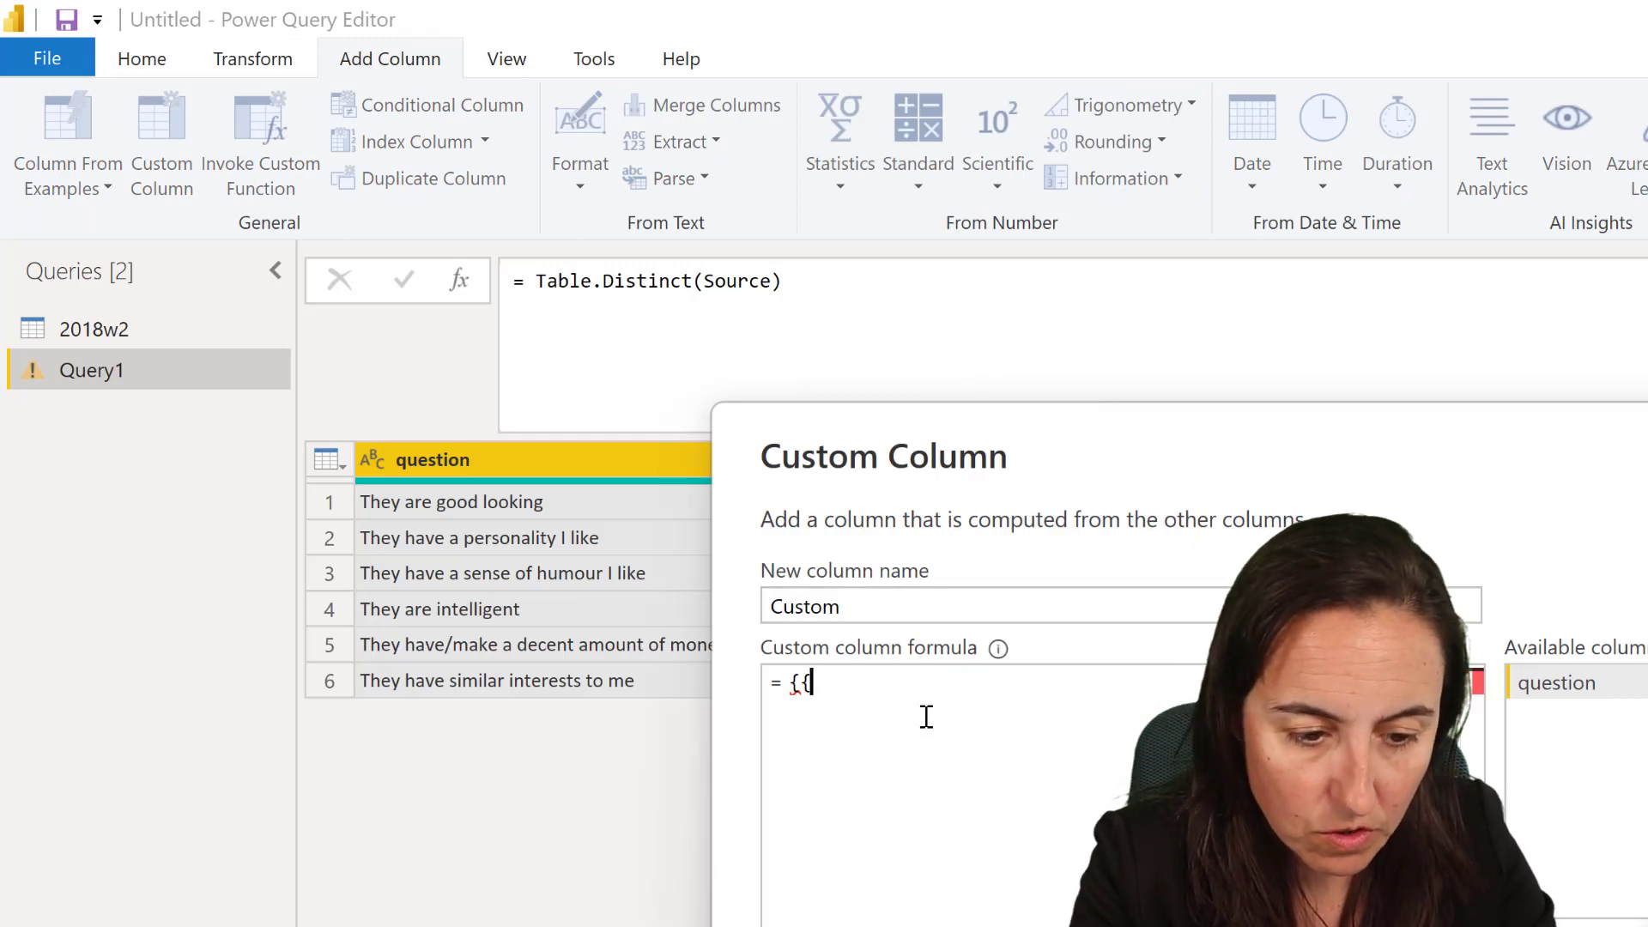
pyautogui.press('BackSpace')
pyautogui.press('BackSpace')
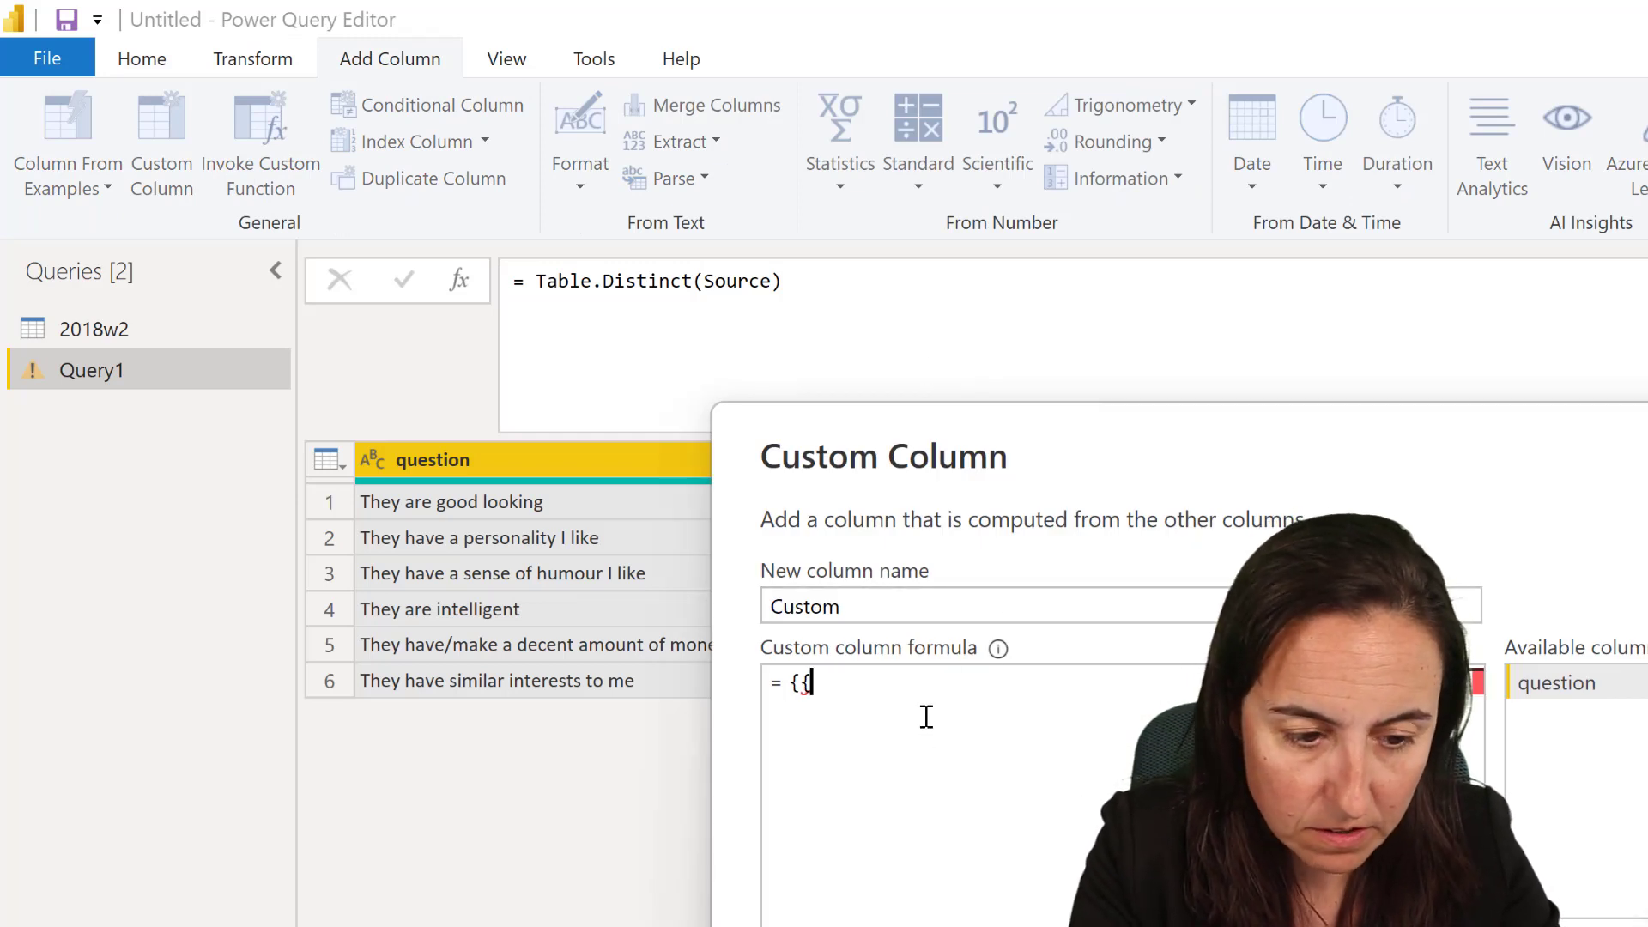
pyautogui.write('1..')
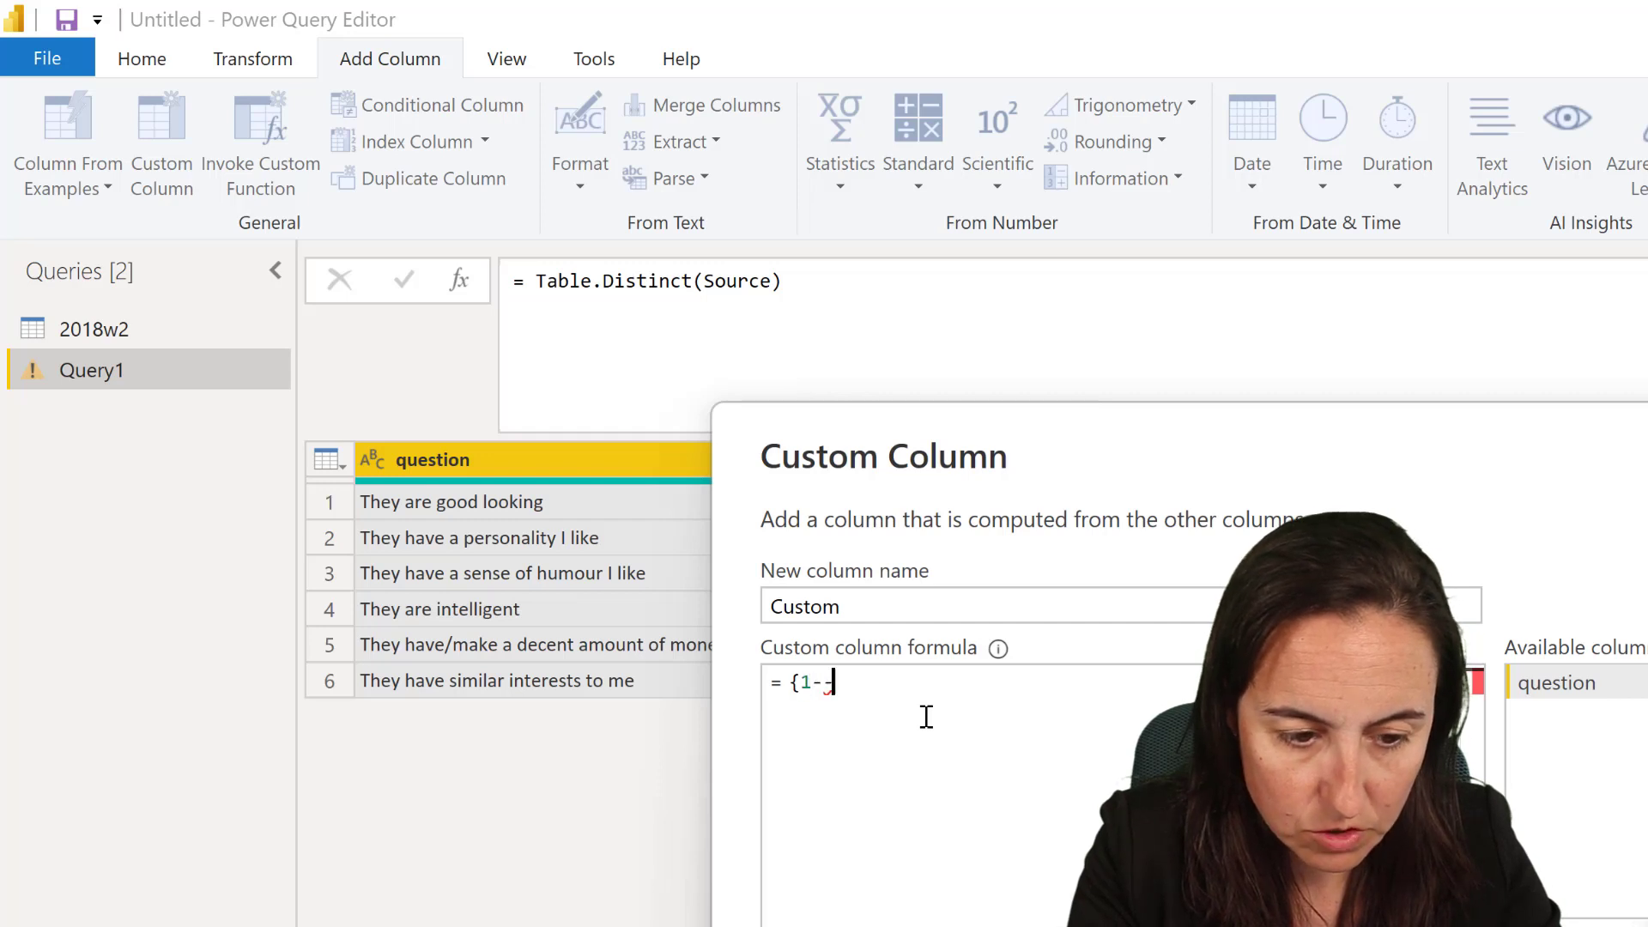
pyautogui.write('100]')
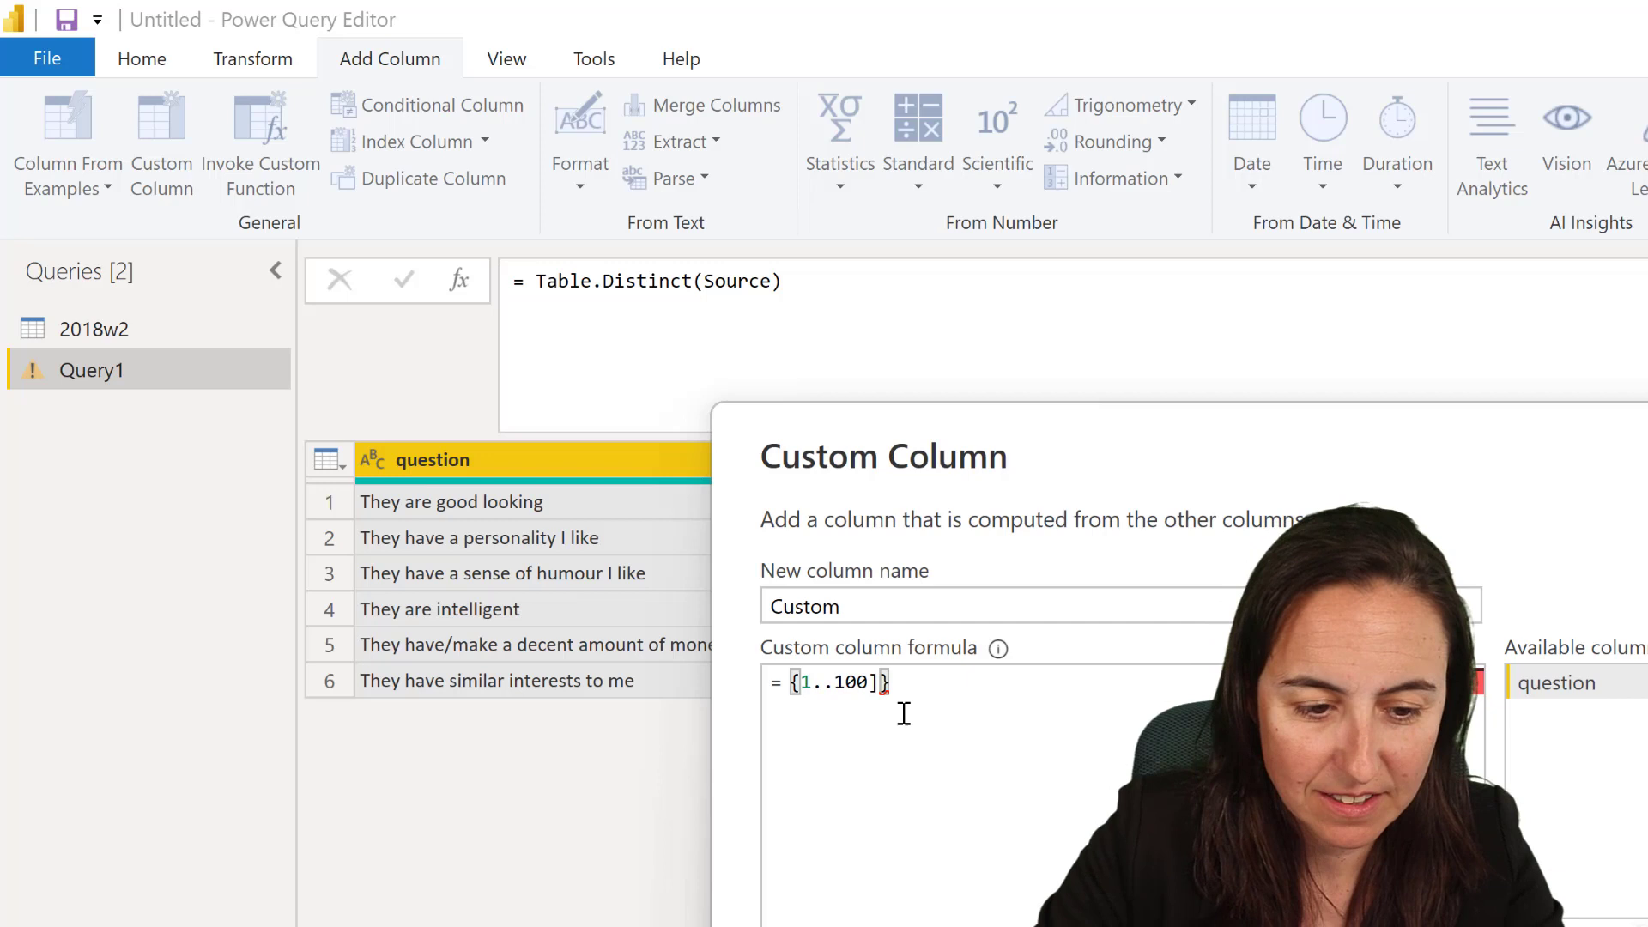
pyautogui.write('}')
pyautogui.press('Left')
pyautogui.press('BackSpace')
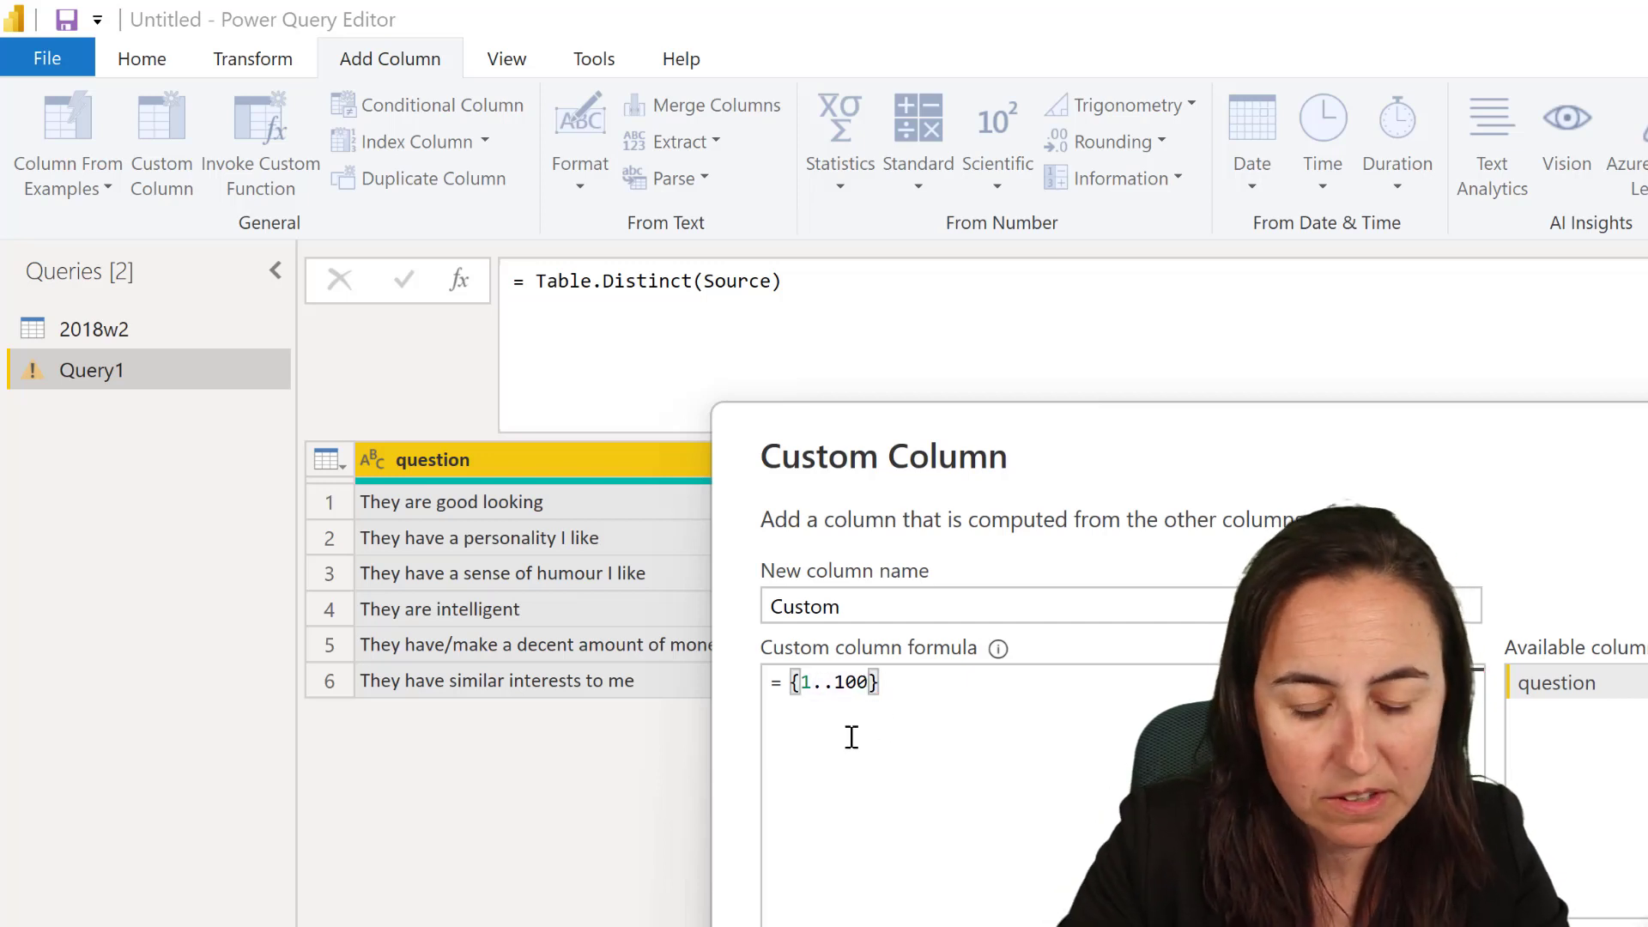
pyautogui.press('Right')
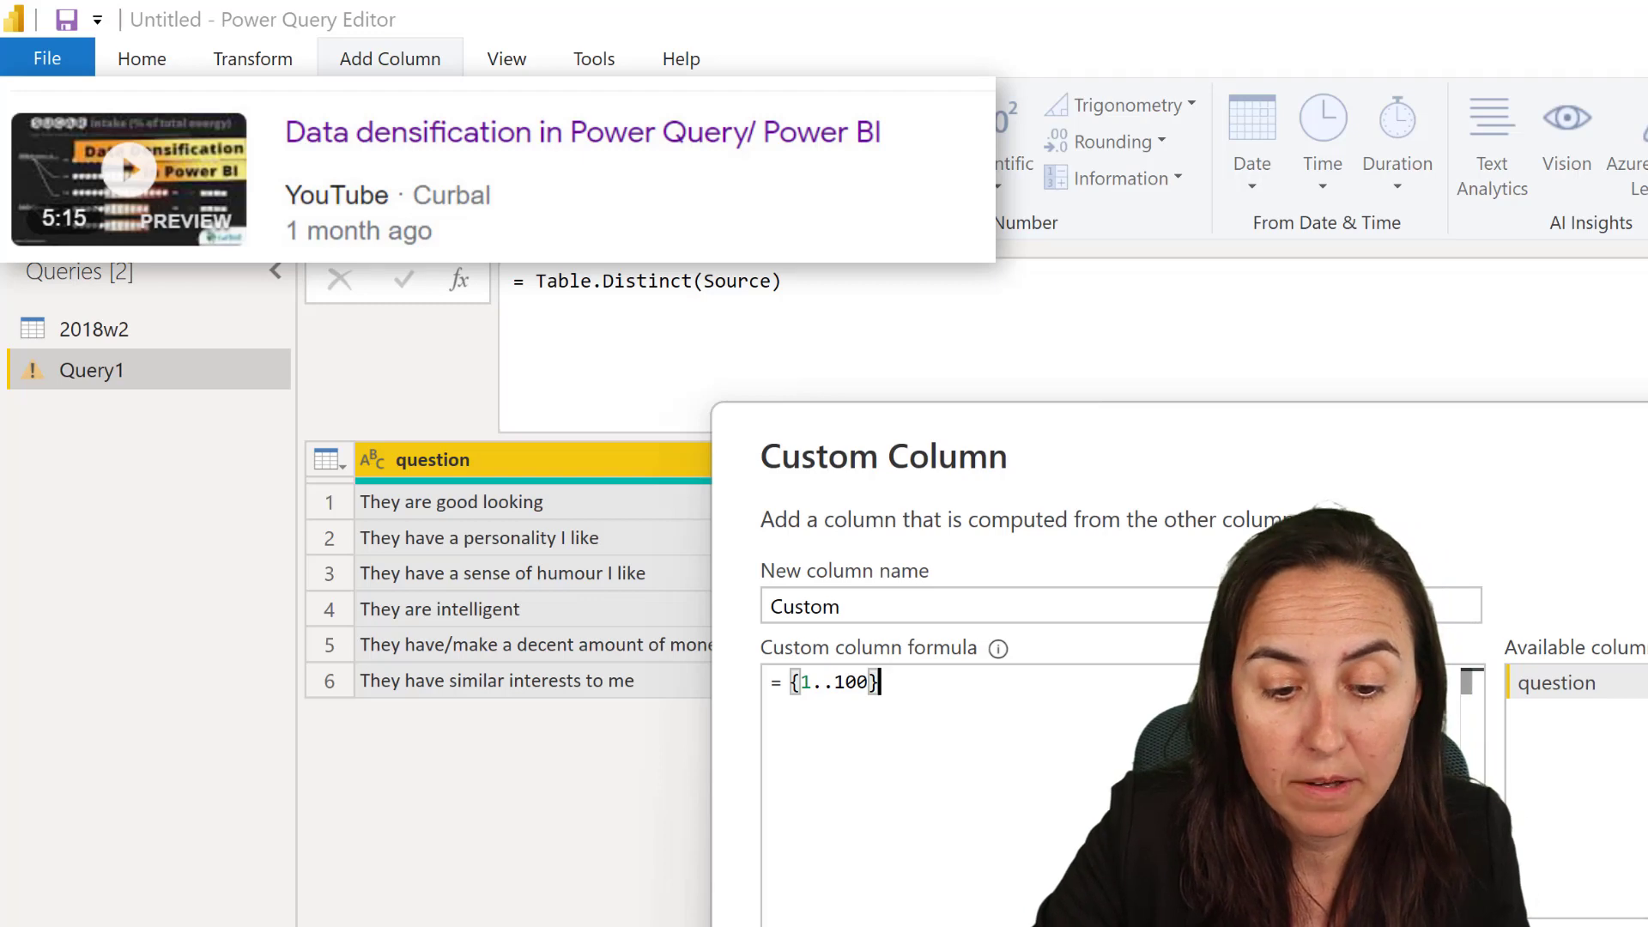
pyautogui.press('Return')
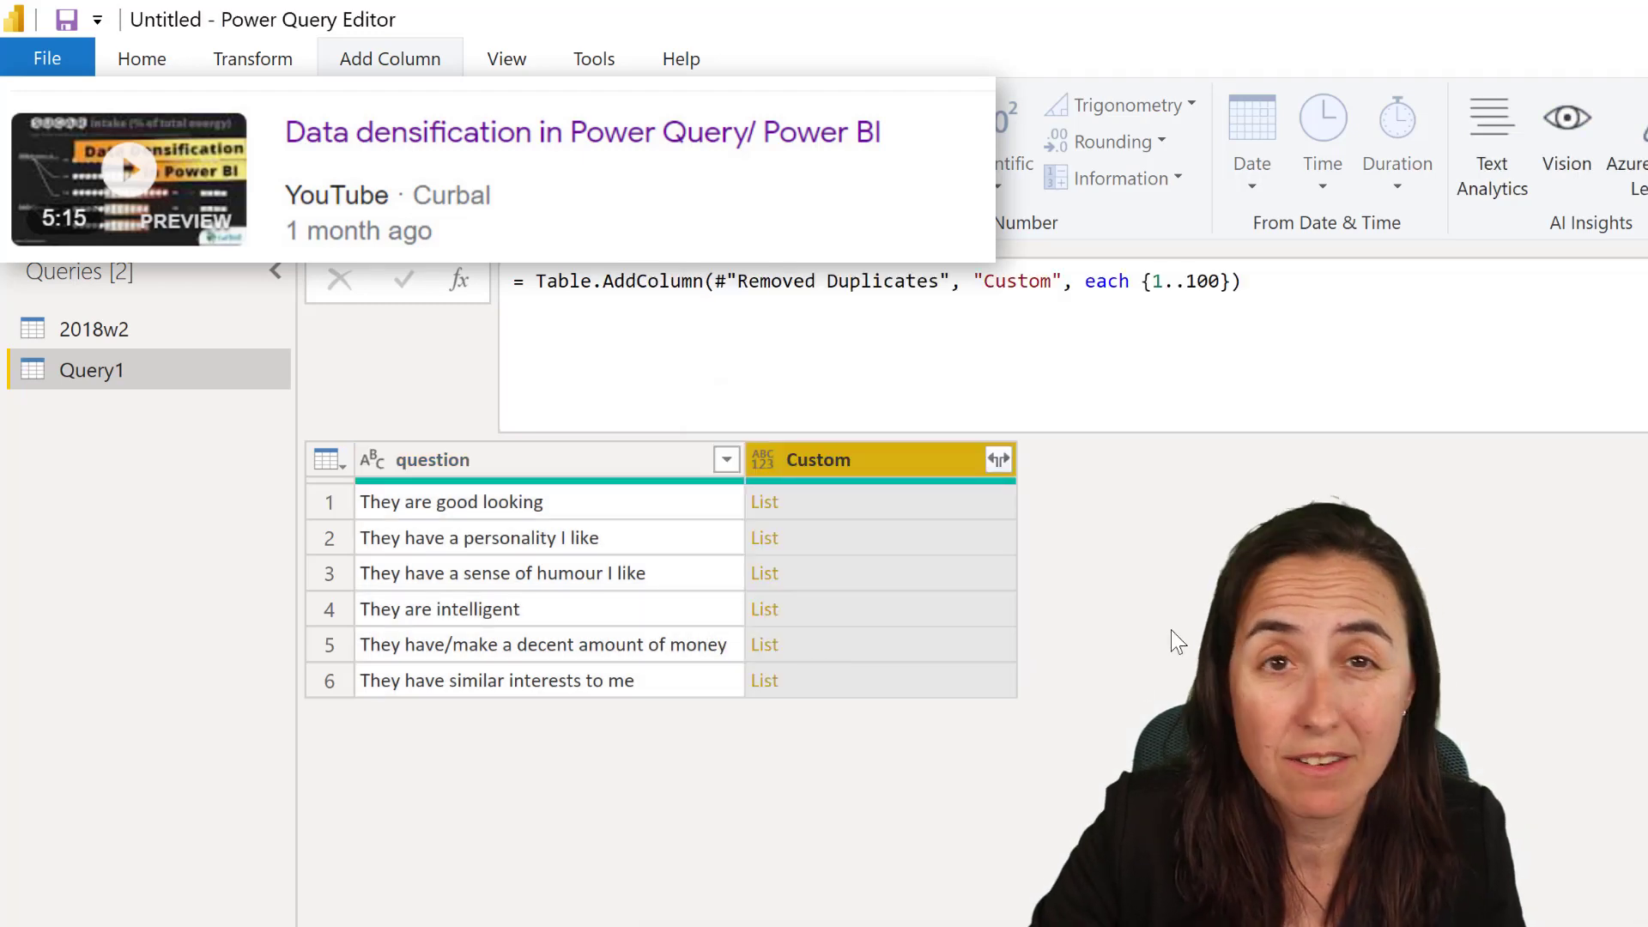
# Expand the Custom lists to new rows, giving each question 100 numbered rows.
pyautogui.press('Left')
pyautogui.click(997, 460)
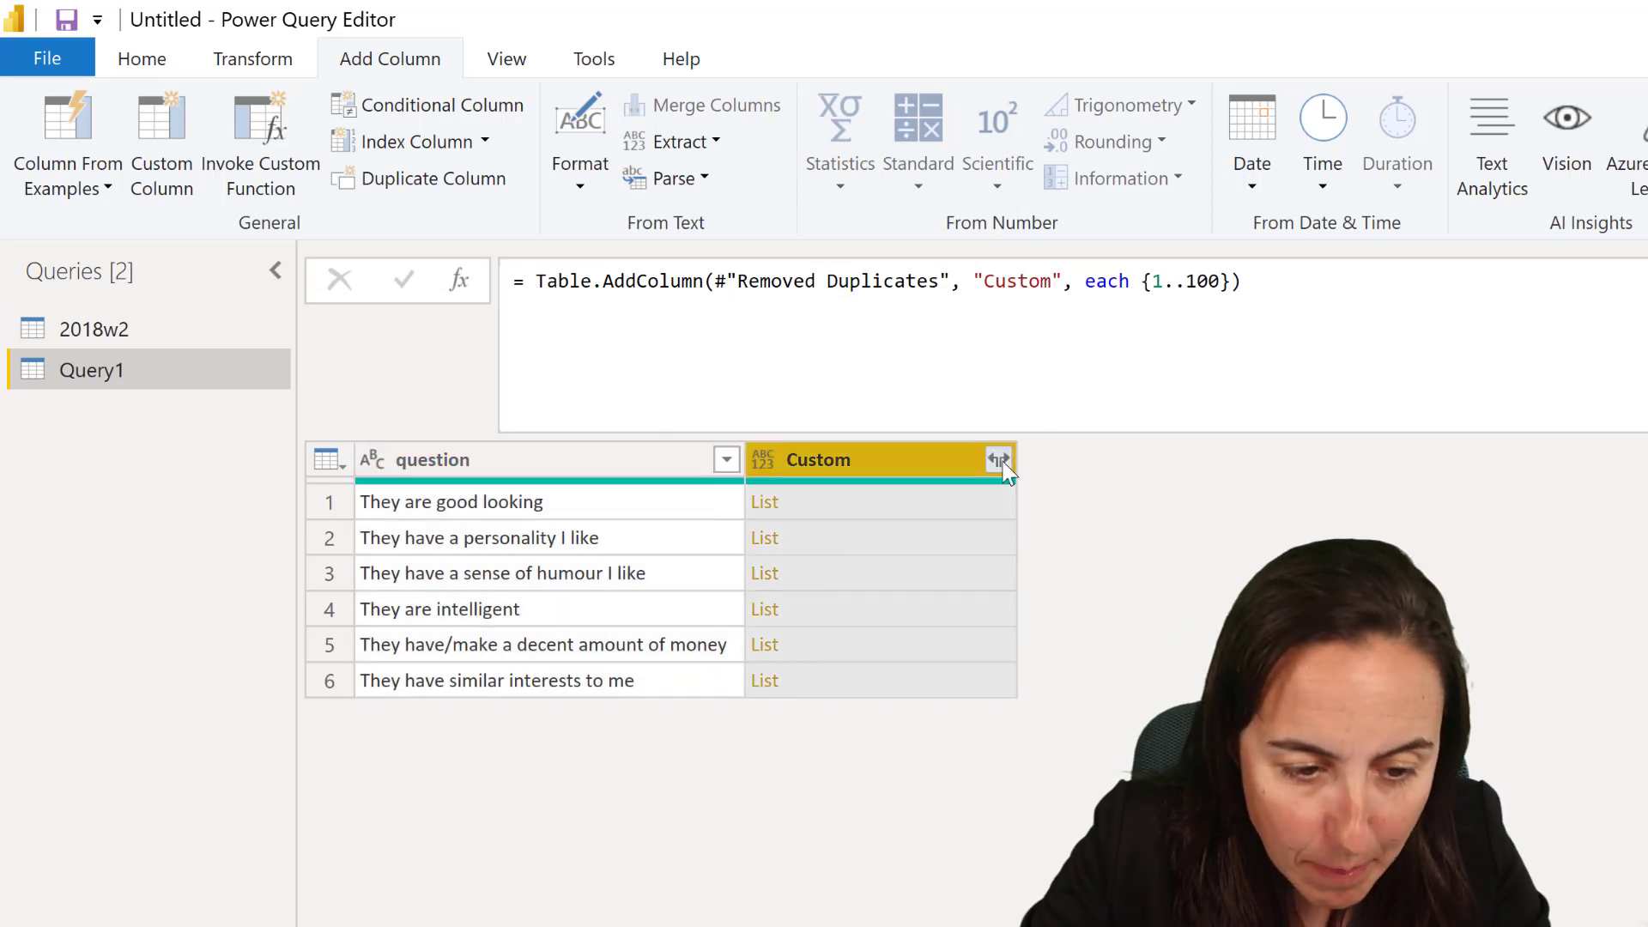
pyautogui.click(955, 501)
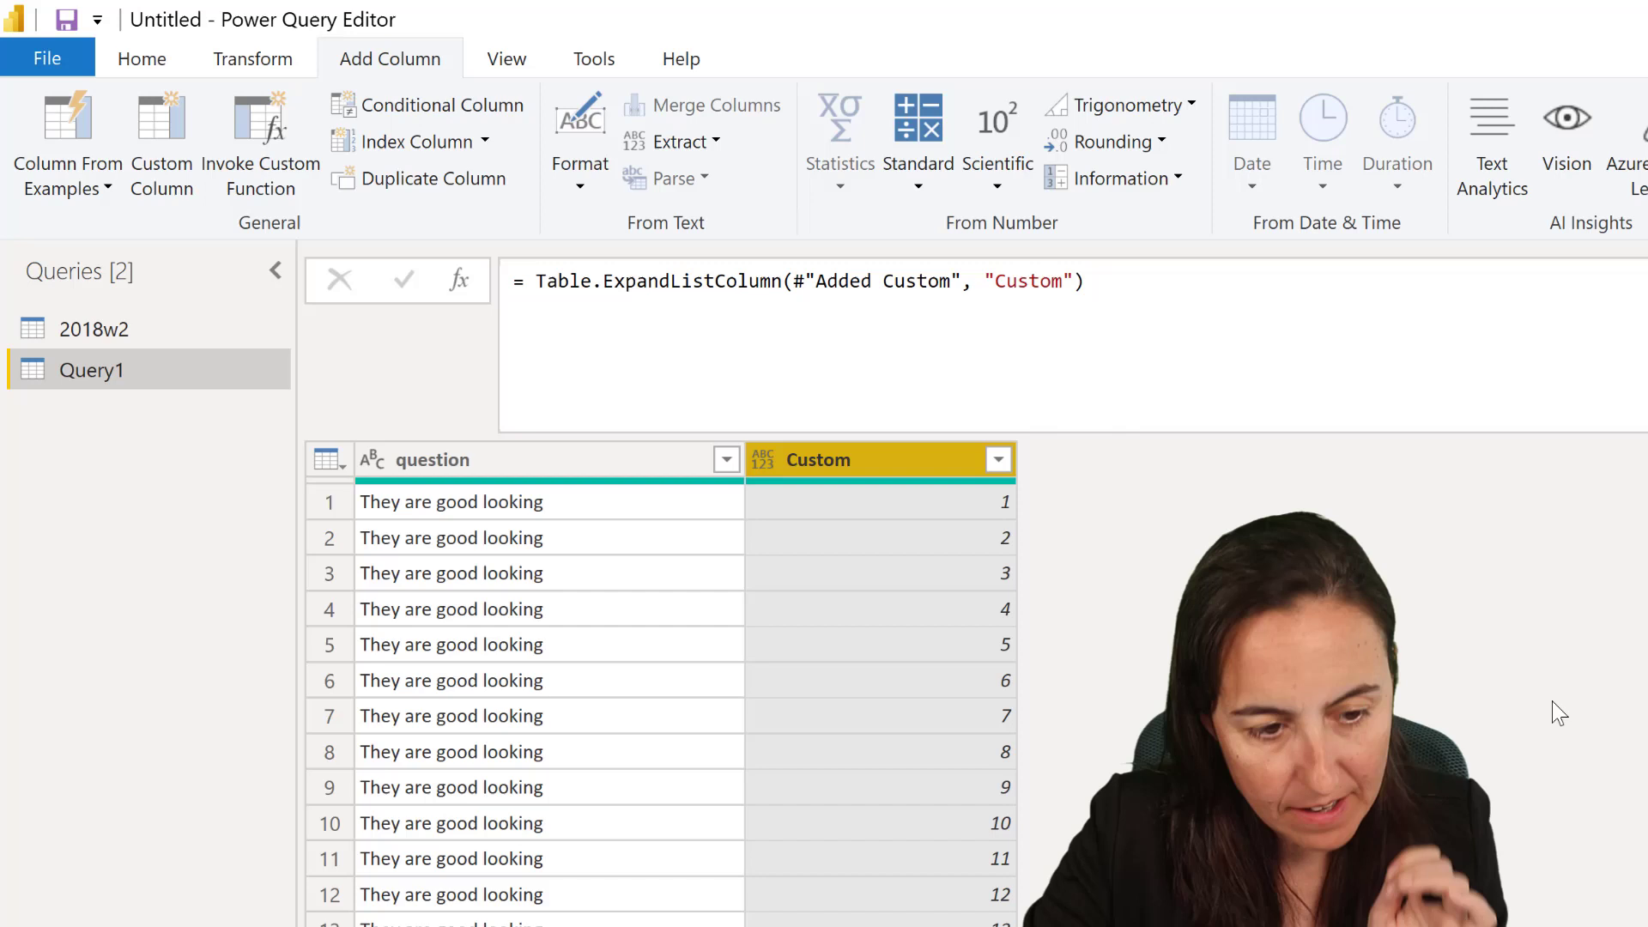
pyautogui.scroll(-20, 946, 596)
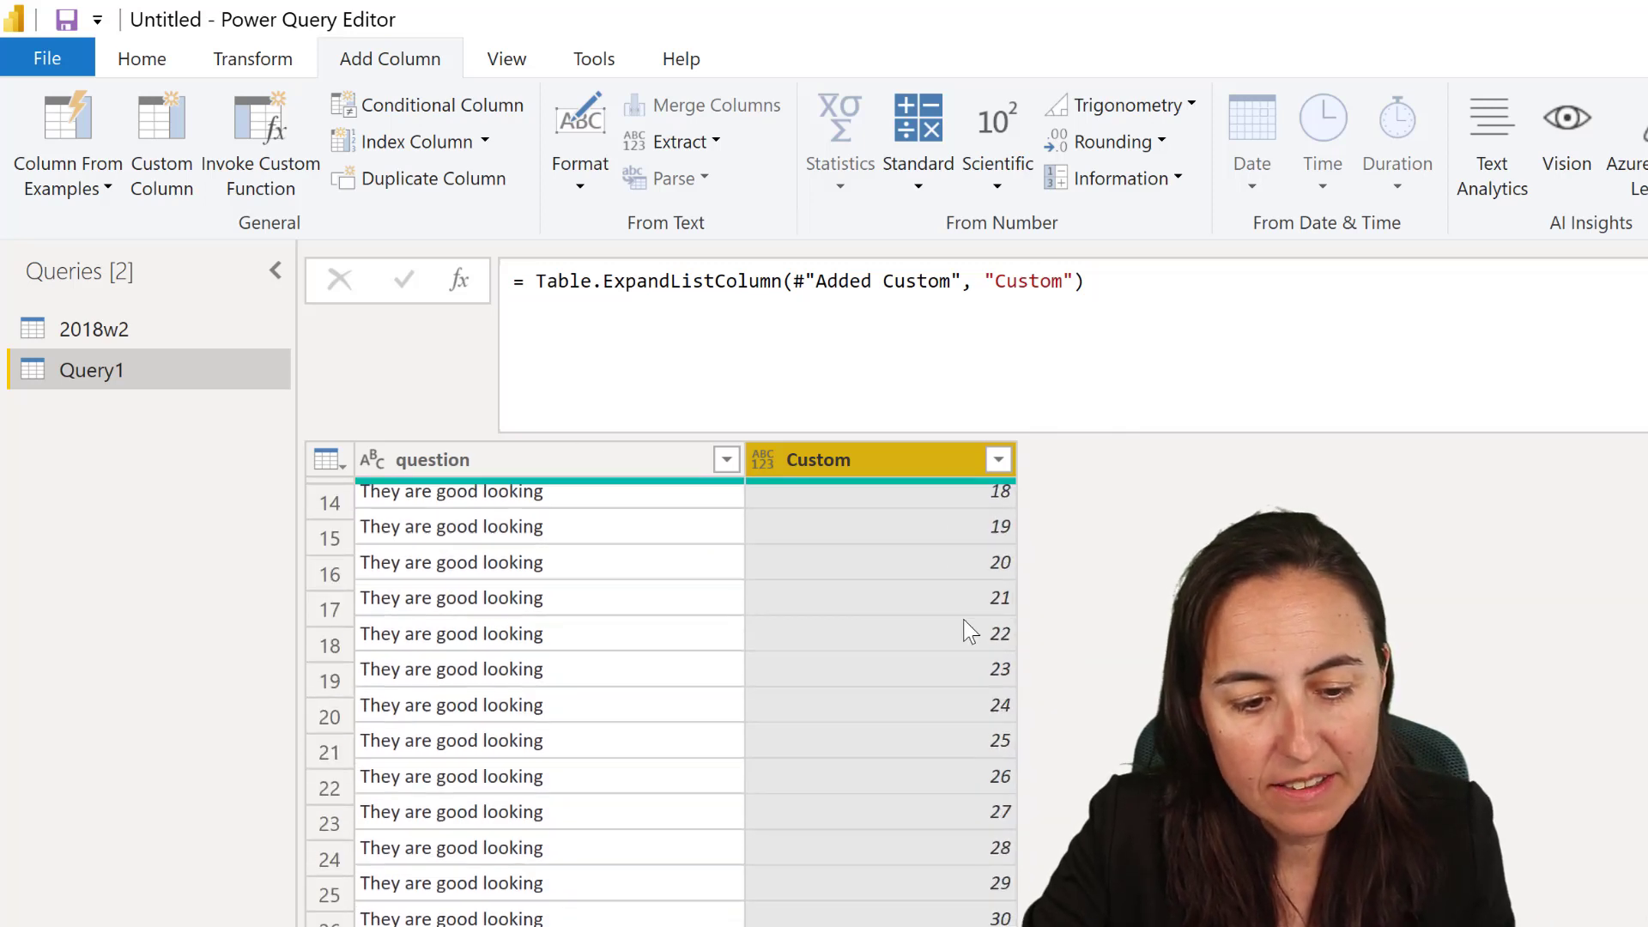
pyautogui.scroll(-9, 970, 637)
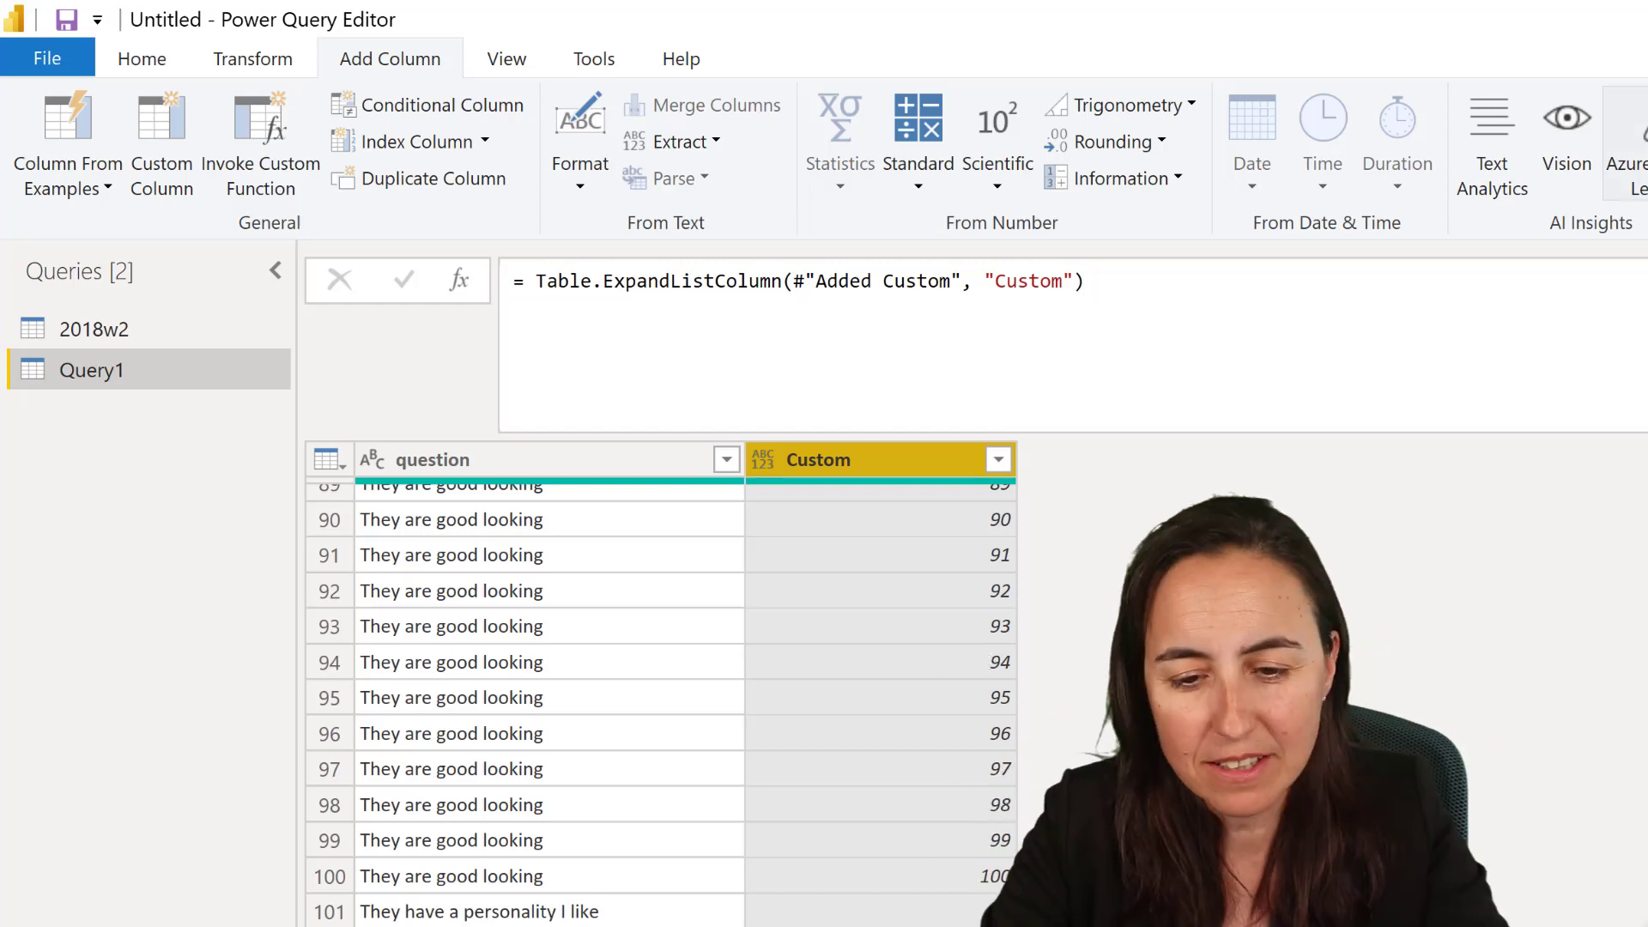
pyautogui.click(1562, 276)
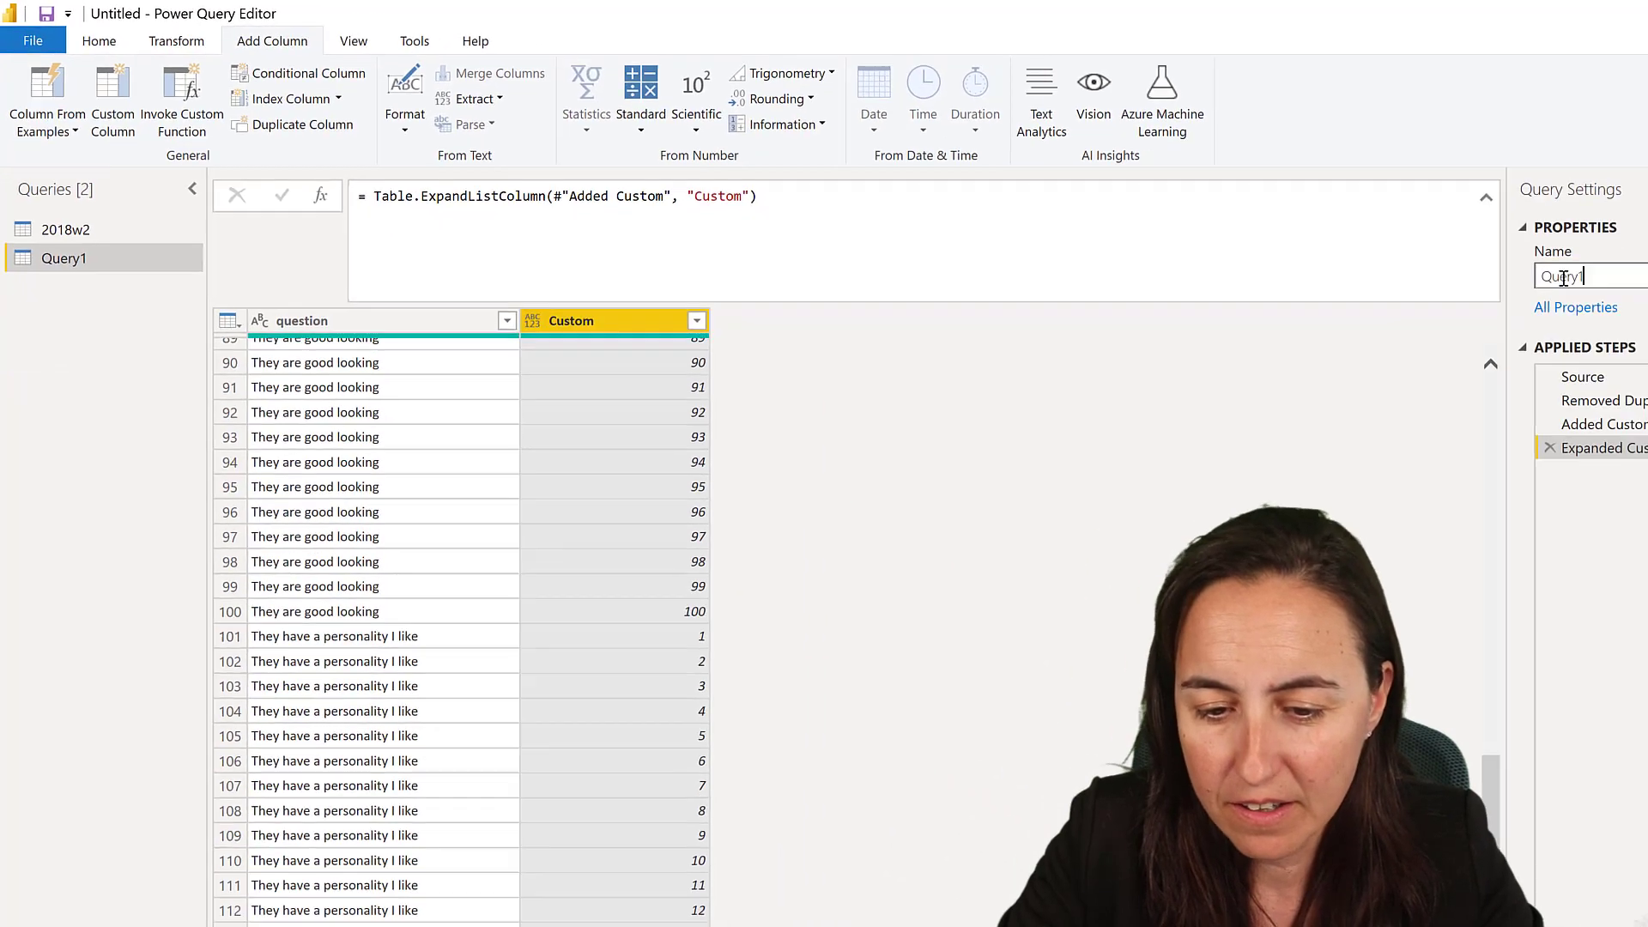
# Rename Query1 to Grid and load the queries with Close & Apply.
pyautogui.doubleClick(1561, 276)
pyautogui.write('Grid')
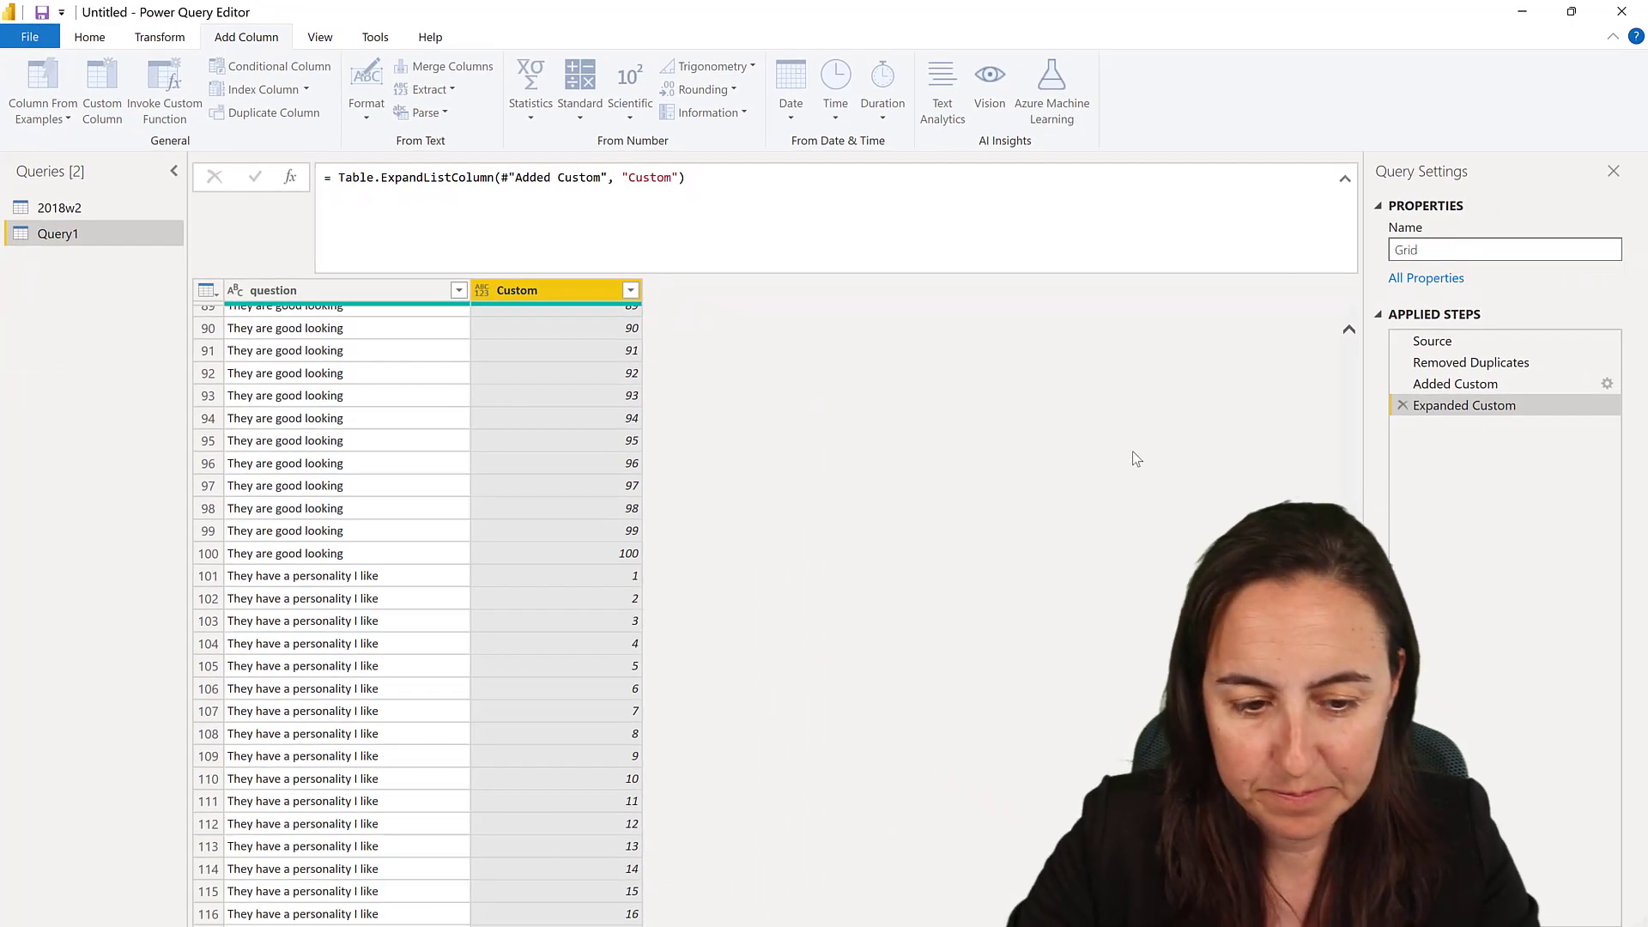
pyautogui.press('Return')
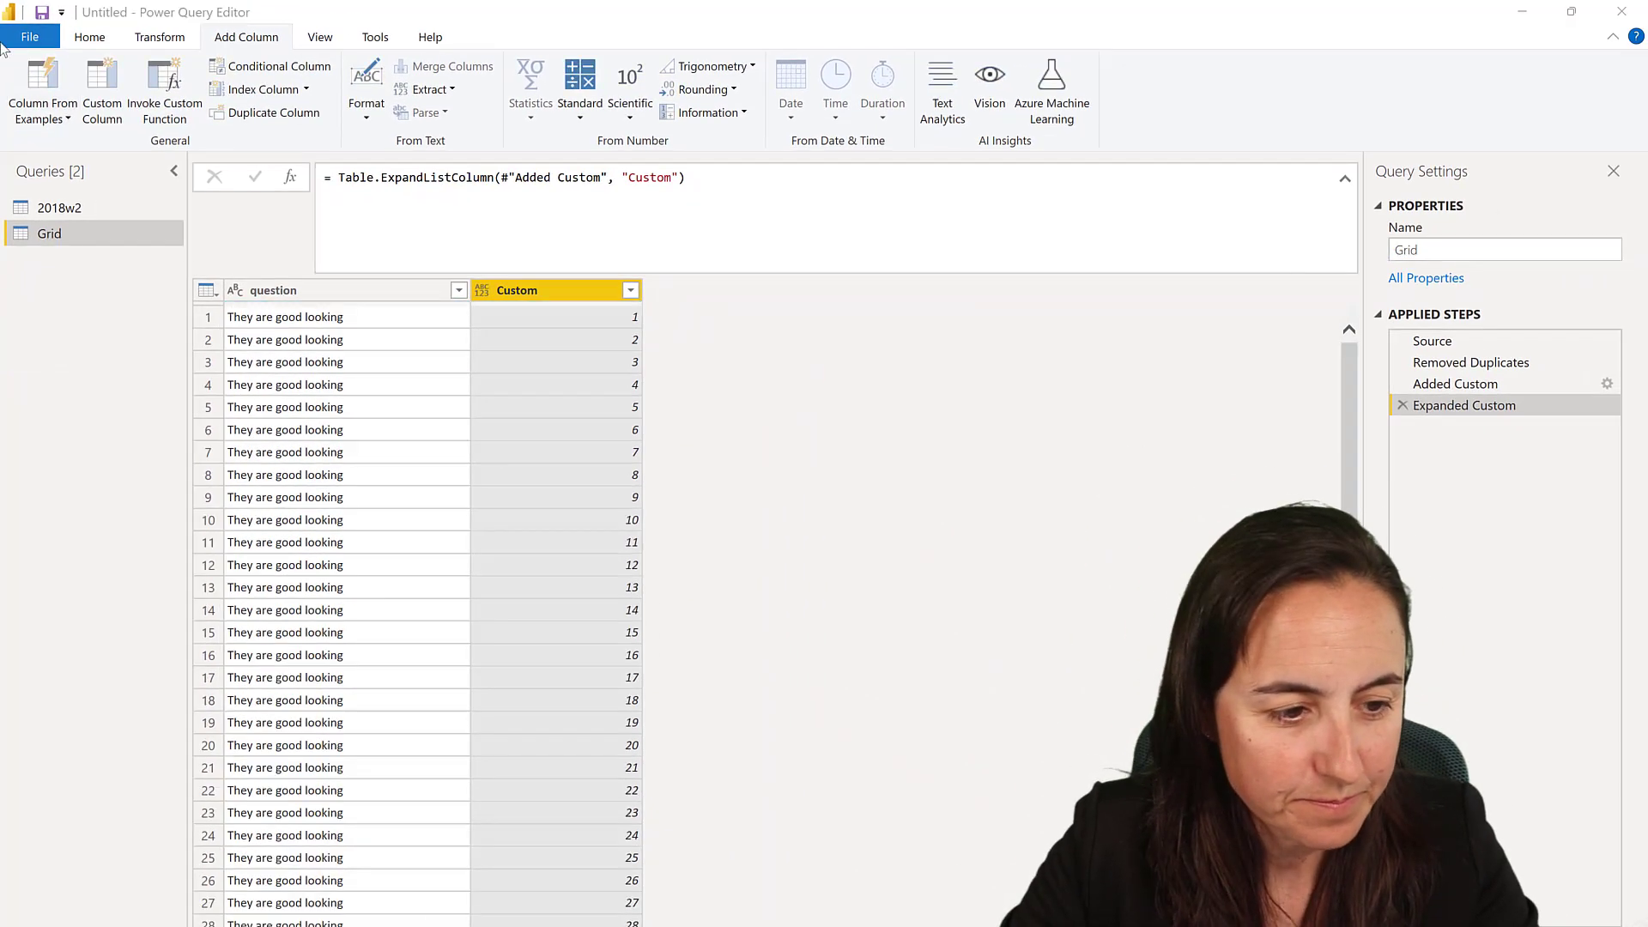
pyautogui.click(89, 37)
pyautogui.click(30, 82)
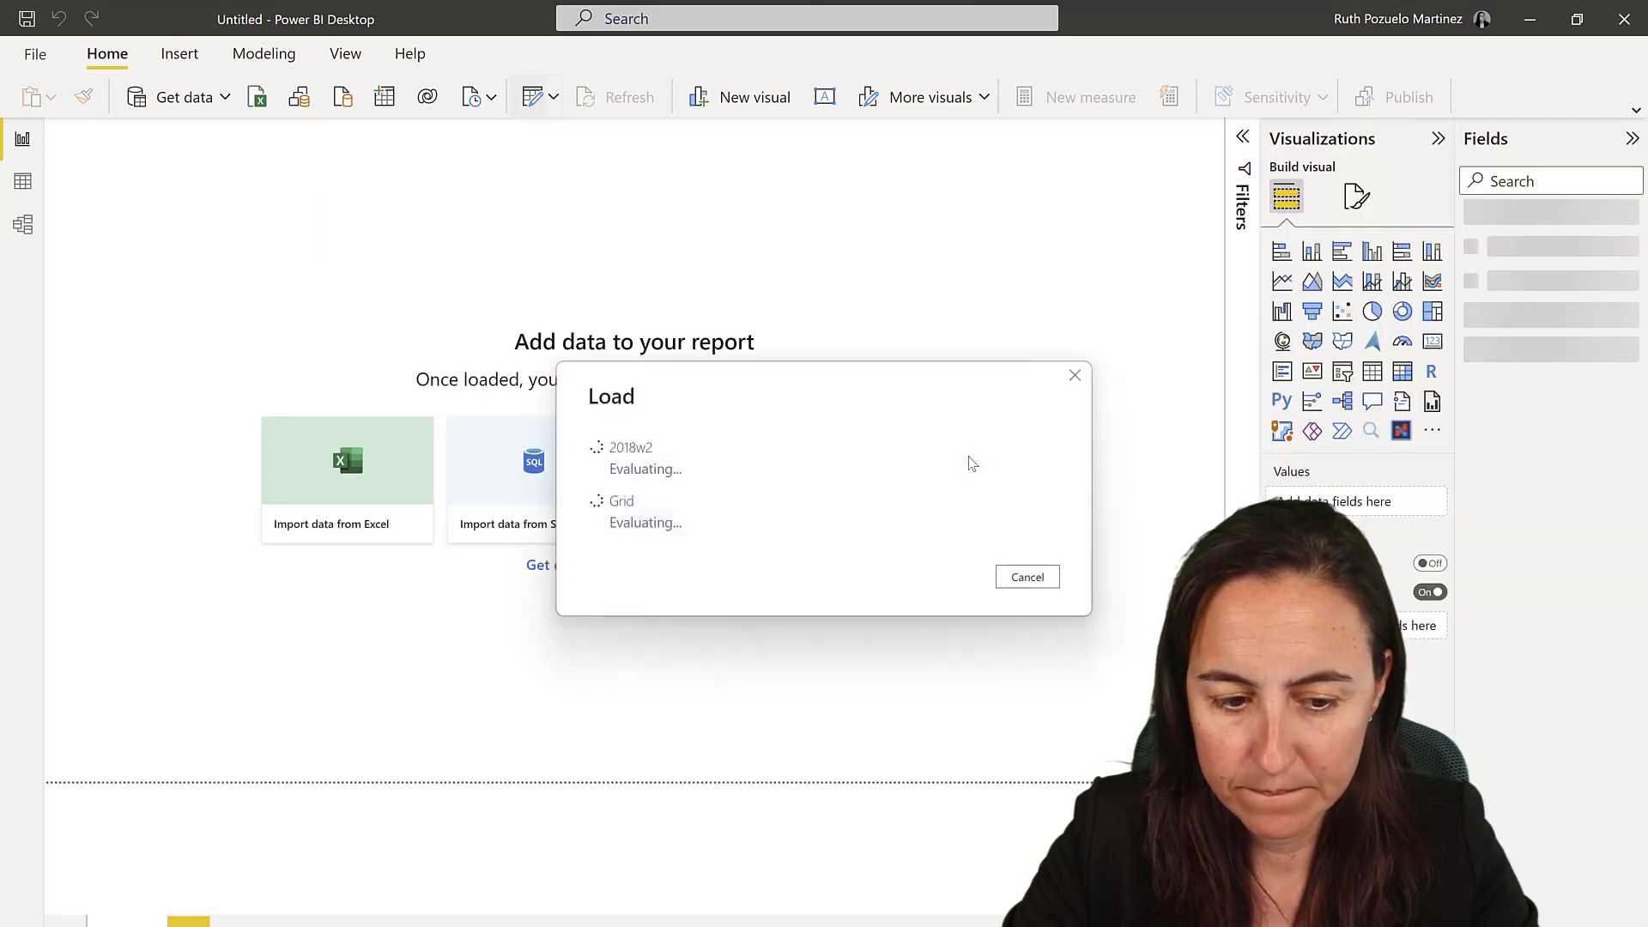
# In Model view, relate Grid's question to 2018w2's question as many-to-many.
pyautogui.click(23, 224)
pyautogui.moveTo(609, 365); pyautogui.dragTo(254, 341)
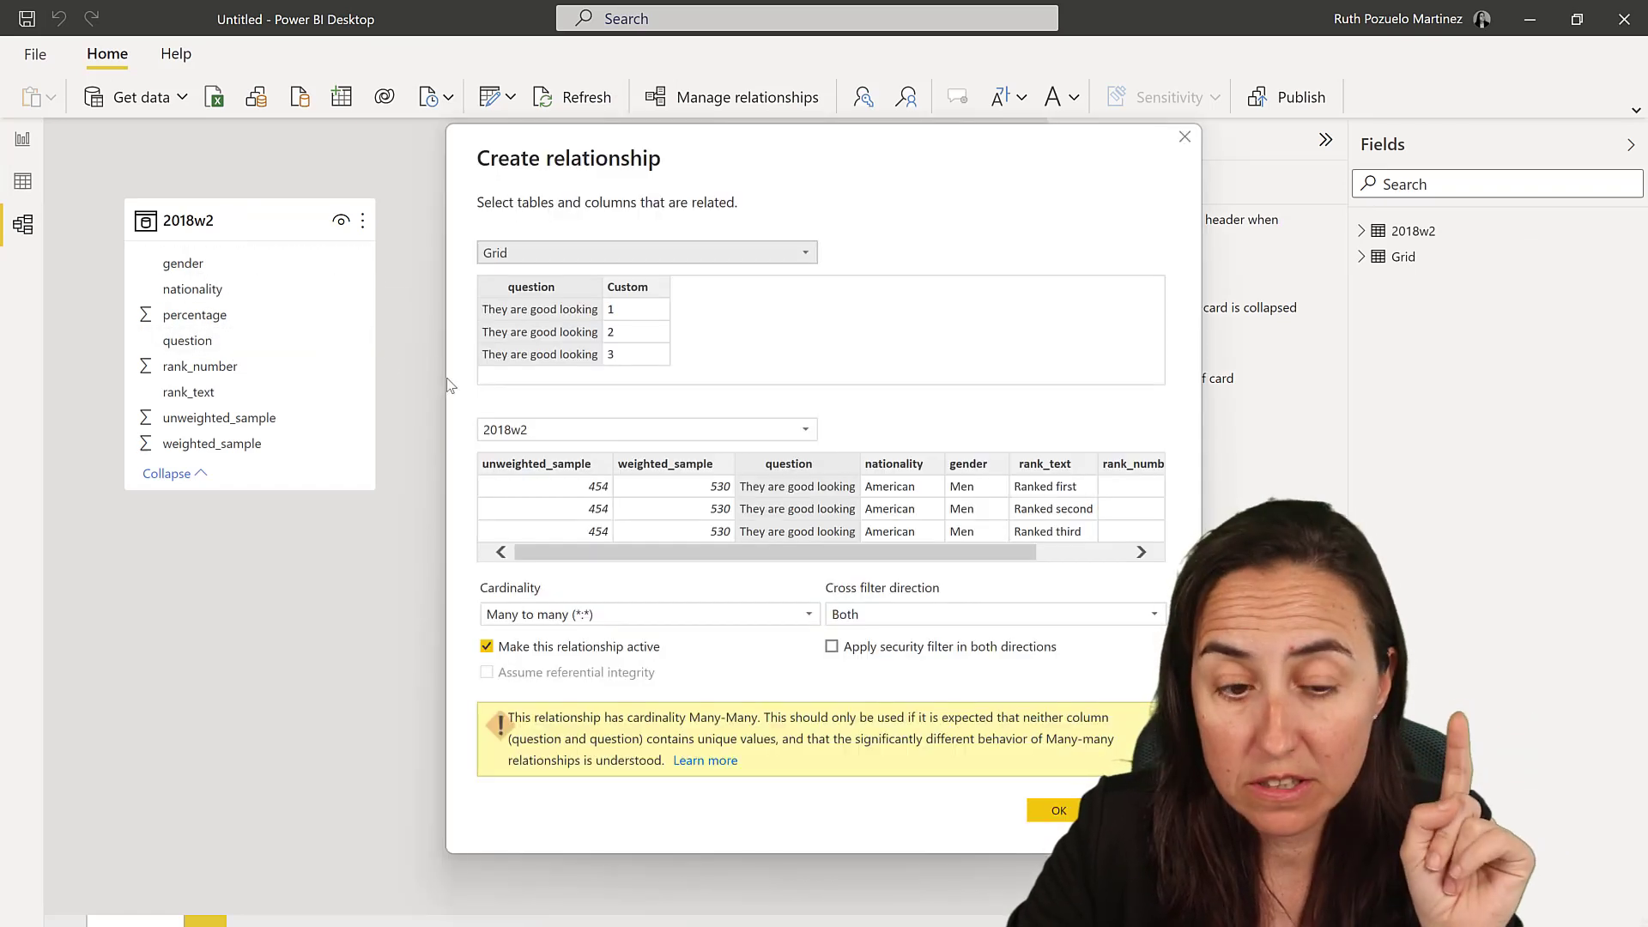
pyautogui.click(1056, 810)
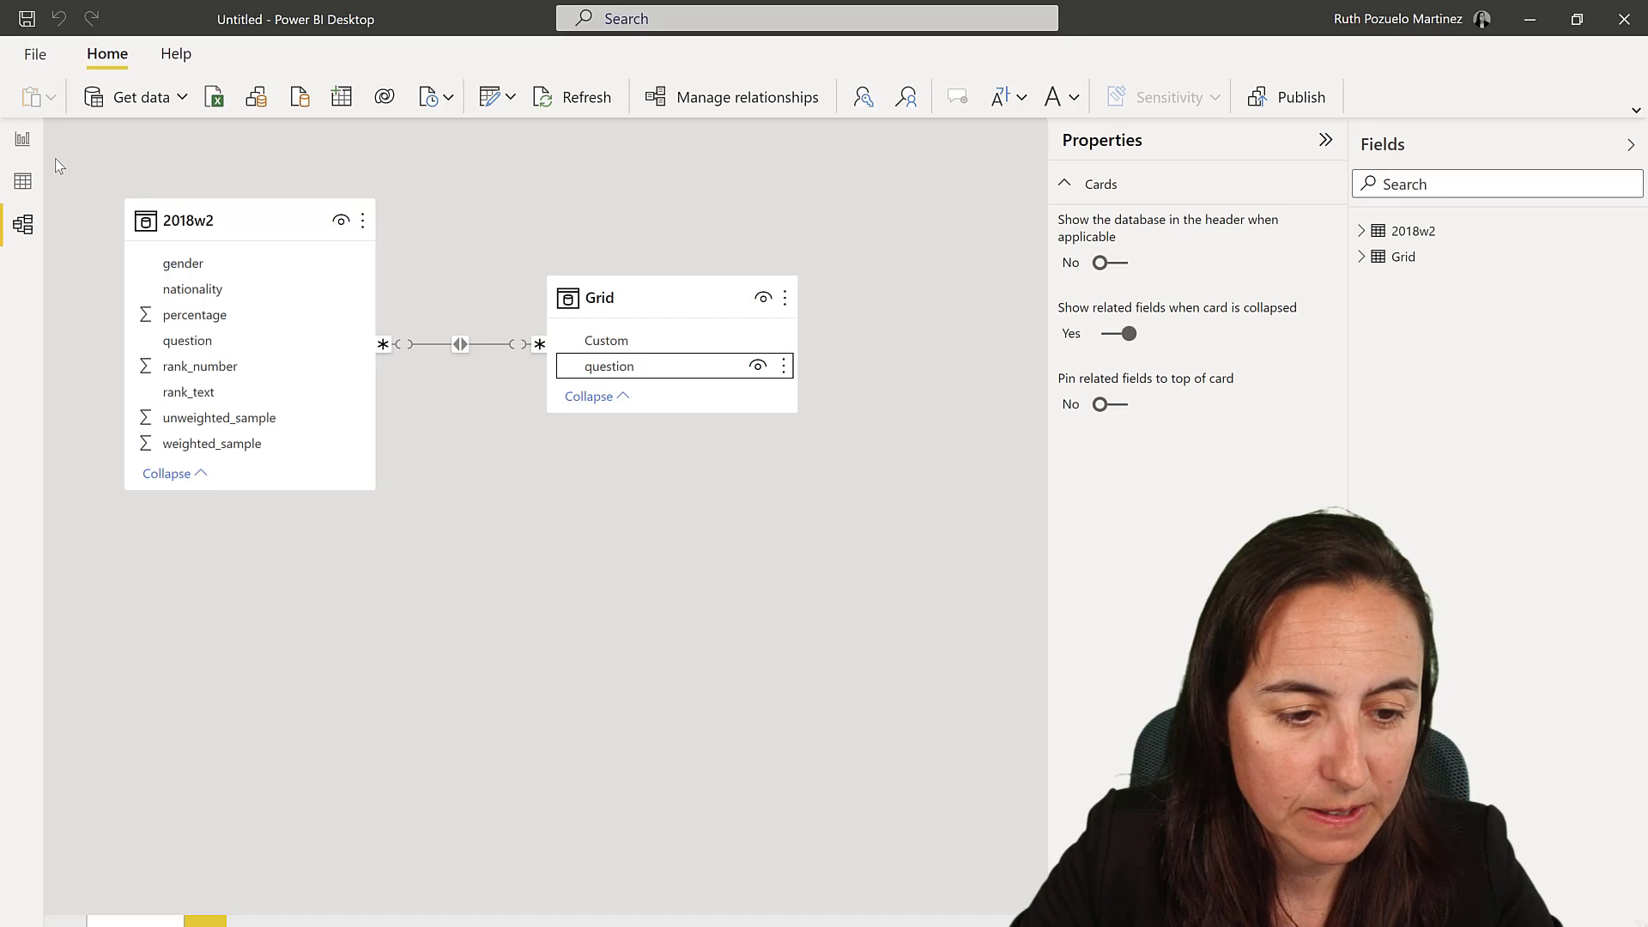
pyautogui.click(20, 141)
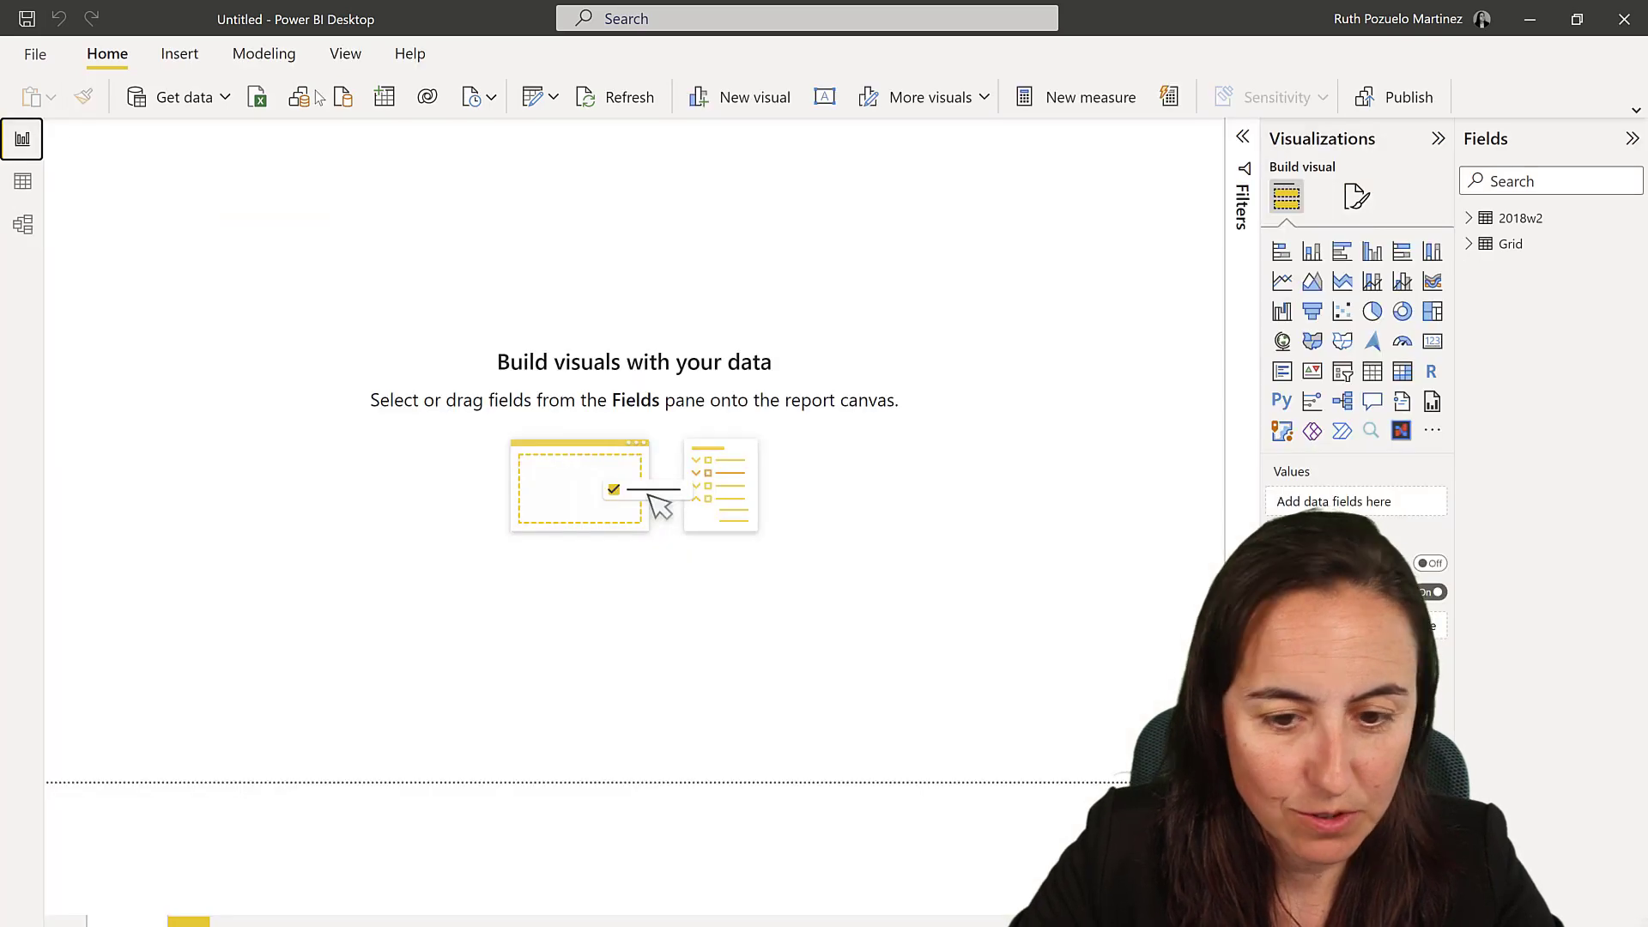
# Try a test gender visual filtered to Men, then delete it.
pyautogui.click(1468, 219)
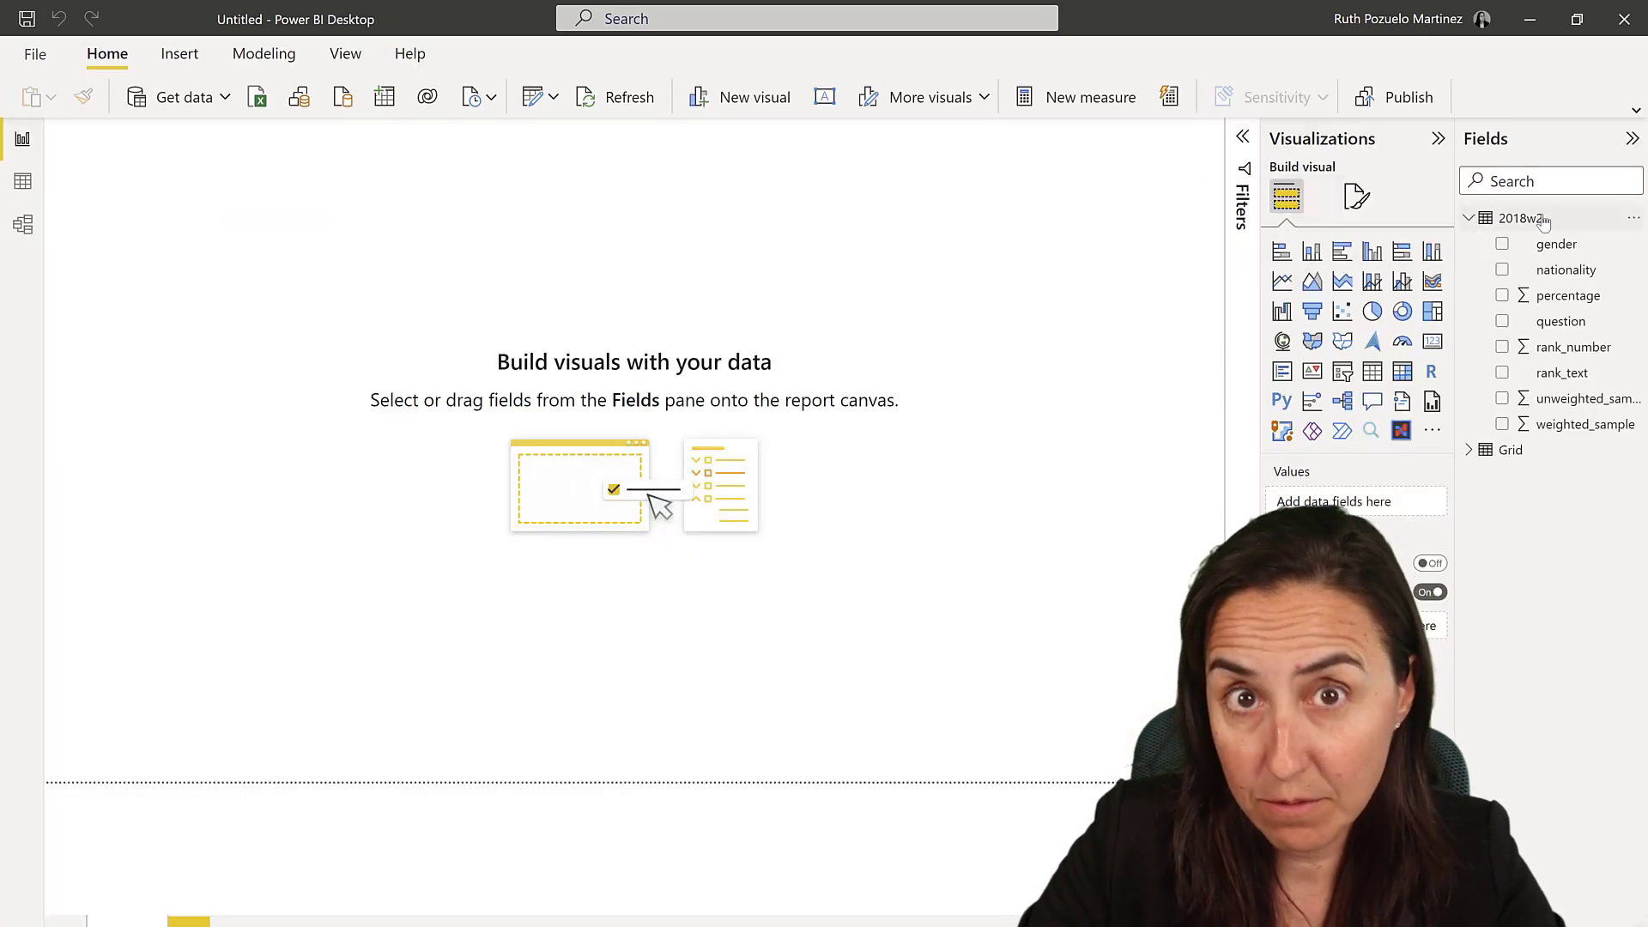
pyautogui.moveTo(1555, 244); pyautogui.dragTo(258, 174)
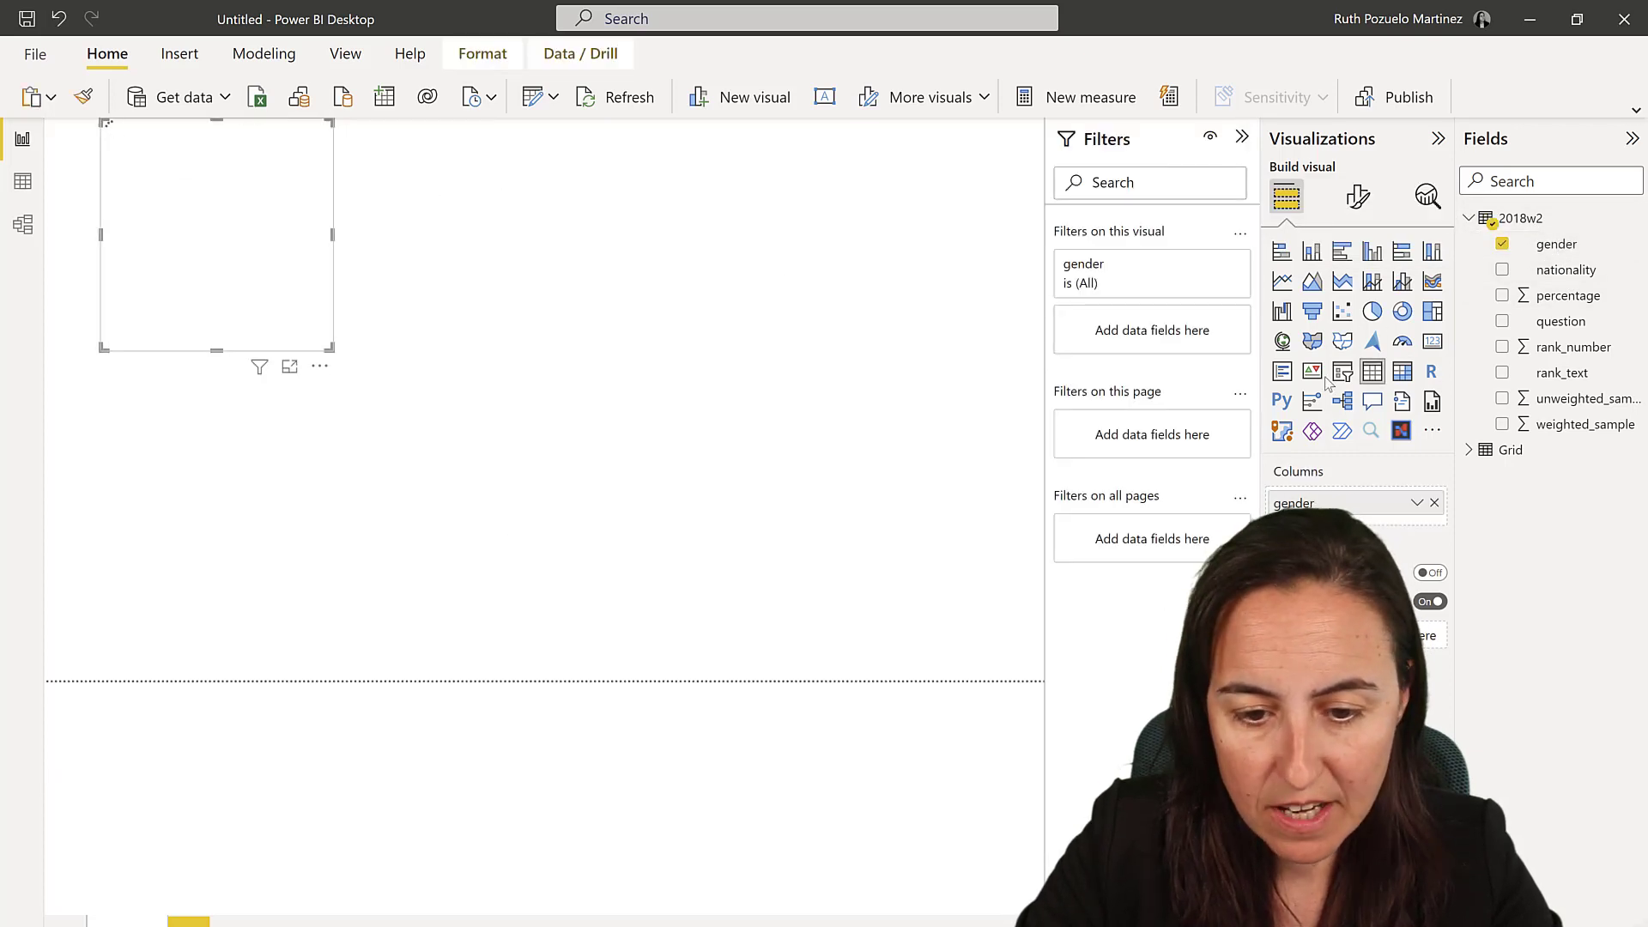
pyautogui.click(1209, 269)
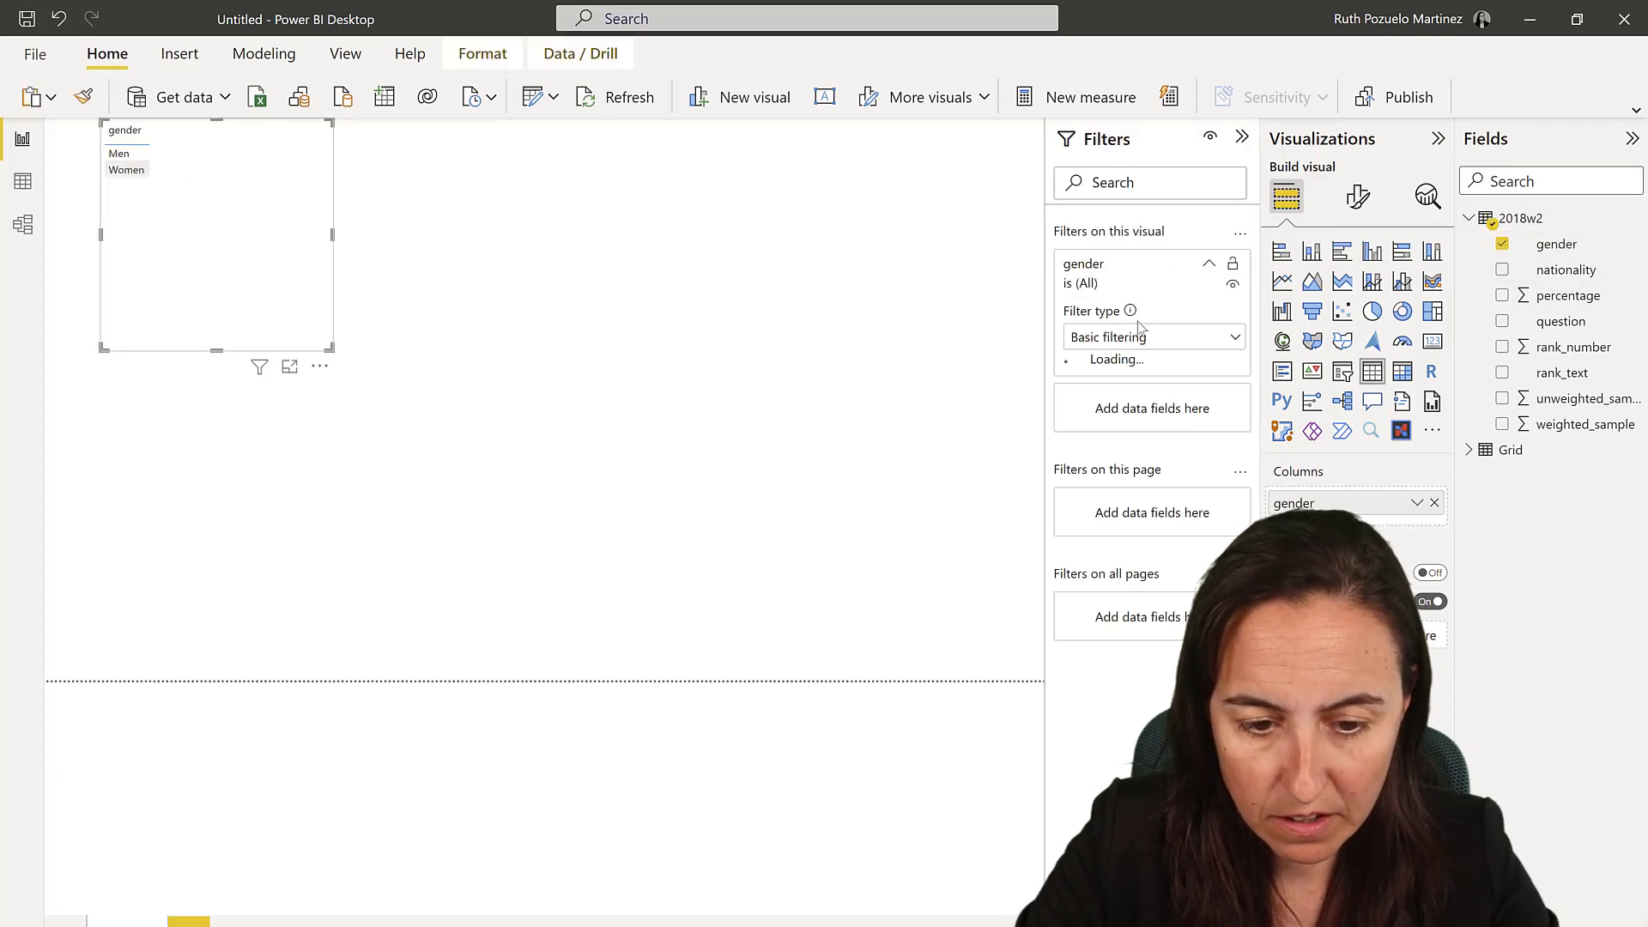
pyautogui.click(1116, 441)
pyautogui.click(1108, 422)
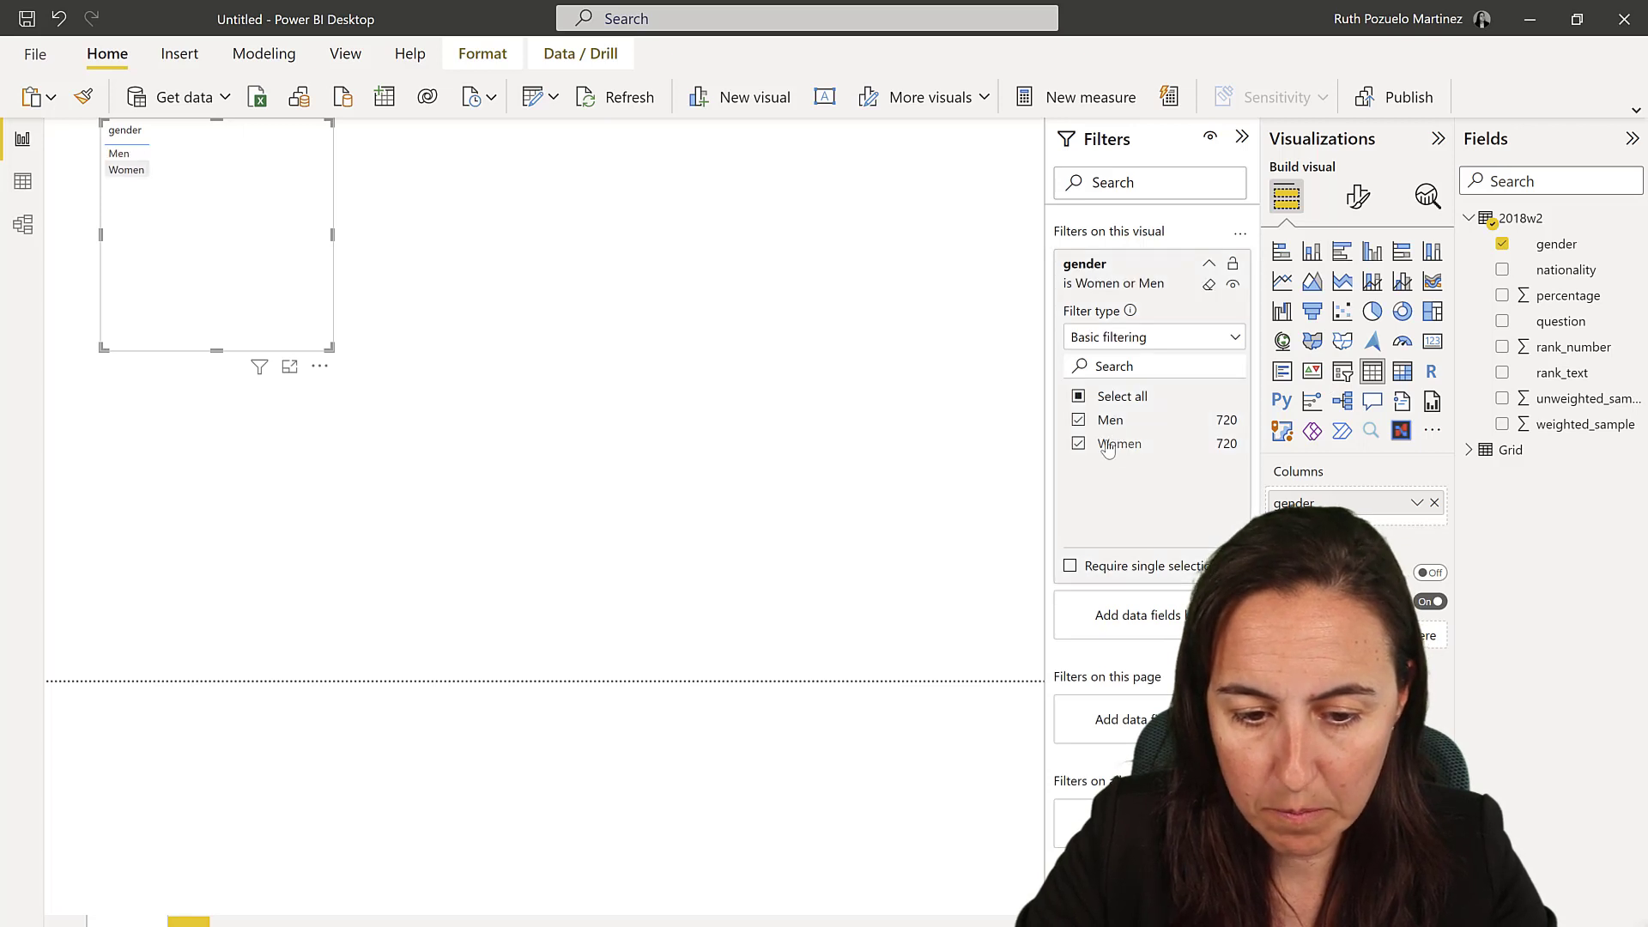
pyautogui.click(1106, 442)
pyautogui.press('Delete')
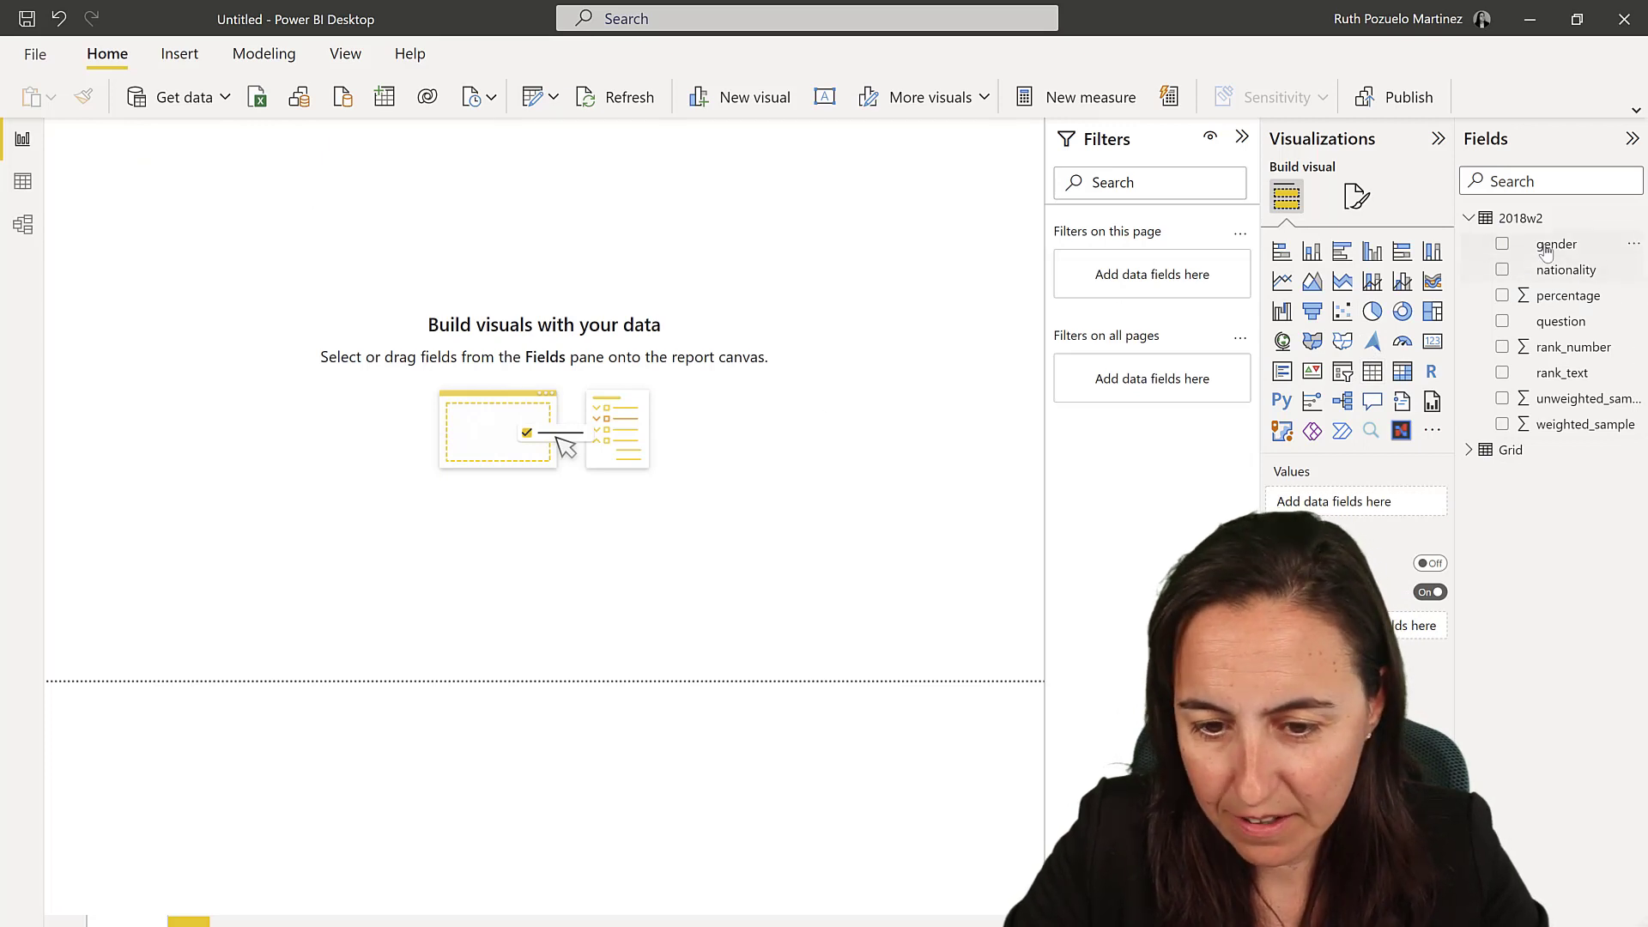
# Add page filters: gender Men, nationality British, rank_text Ranked first.
pyautogui.moveTo(1553, 245); pyautogui.dragTo(1176, 288)
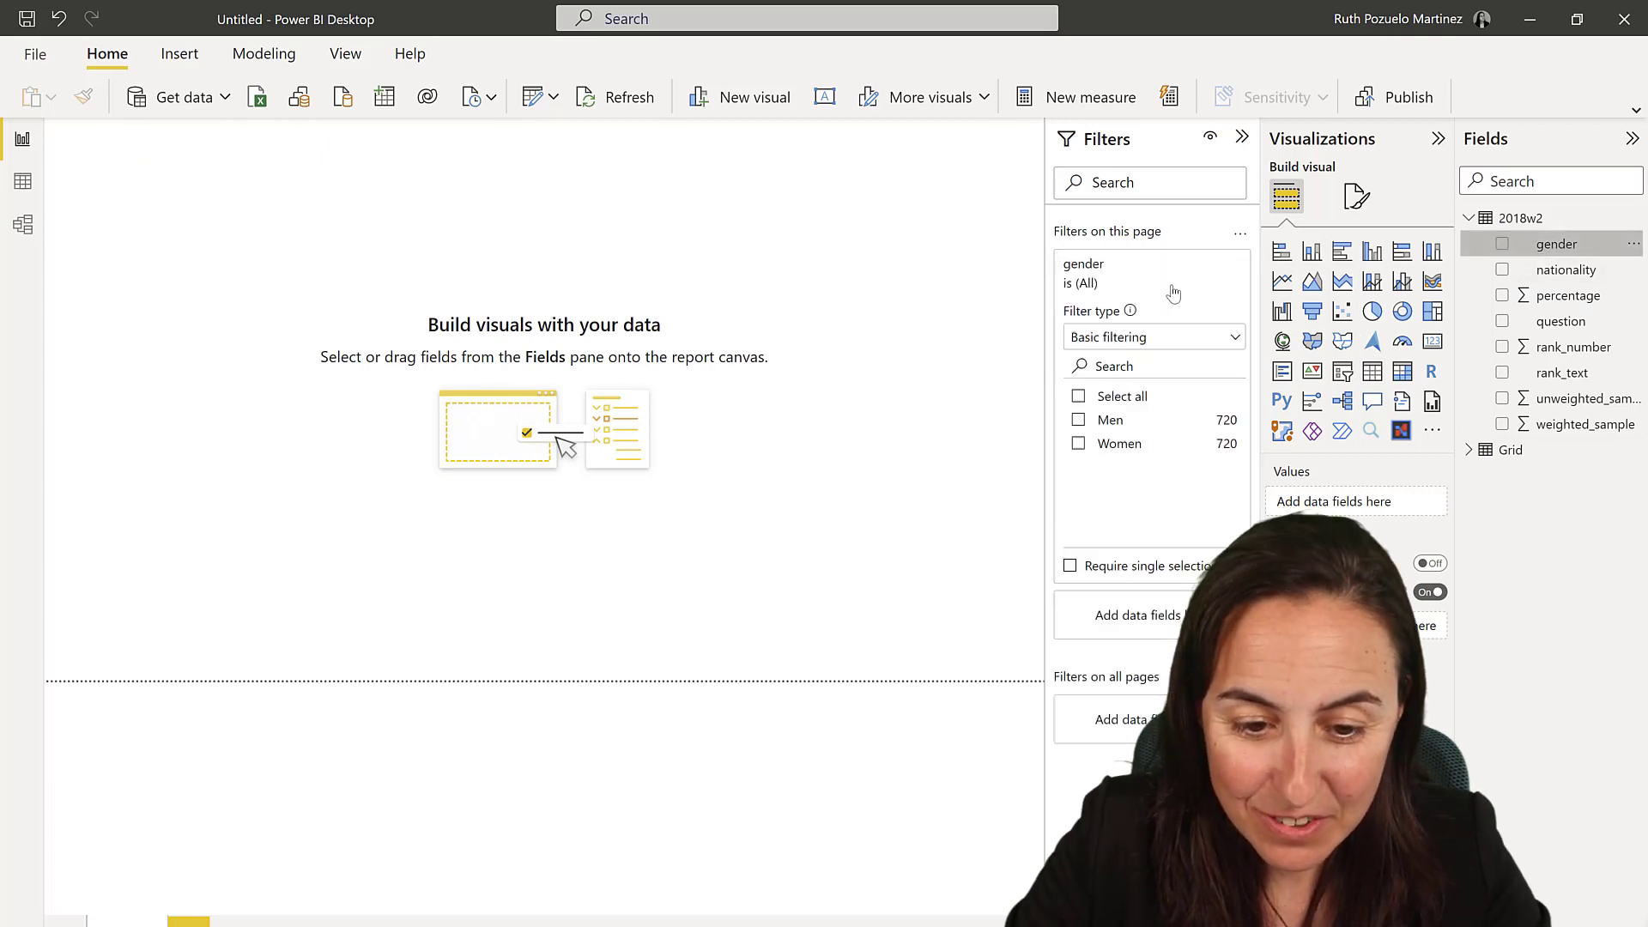
pyautogui.click(1116, 426)
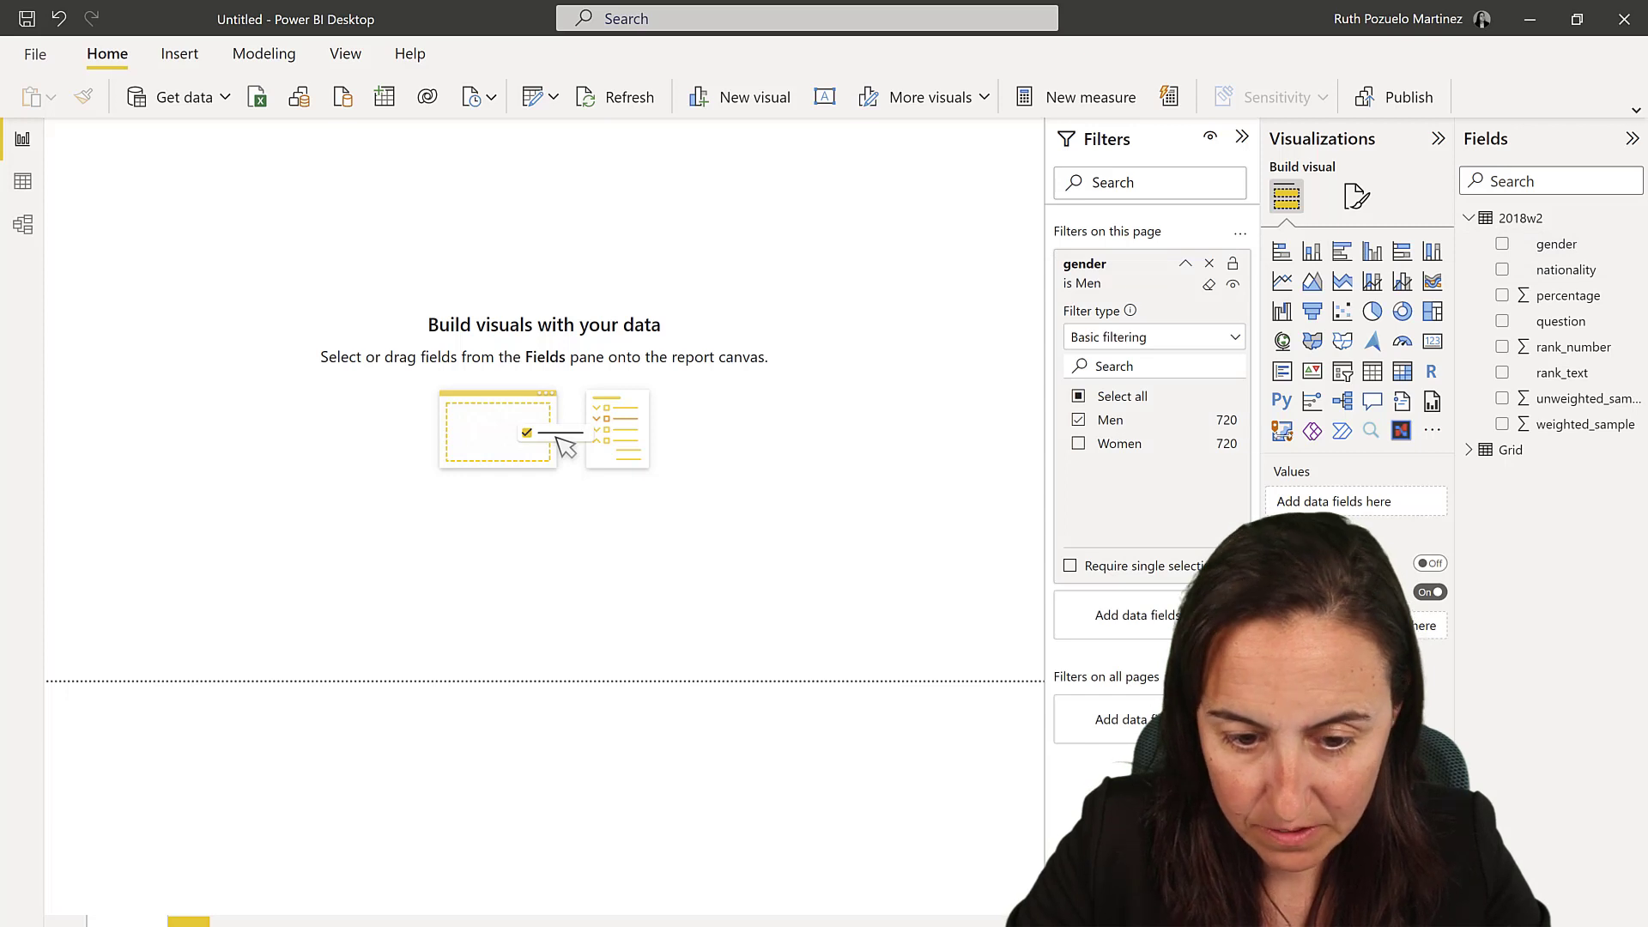
pyautogui.click(1185, 266)
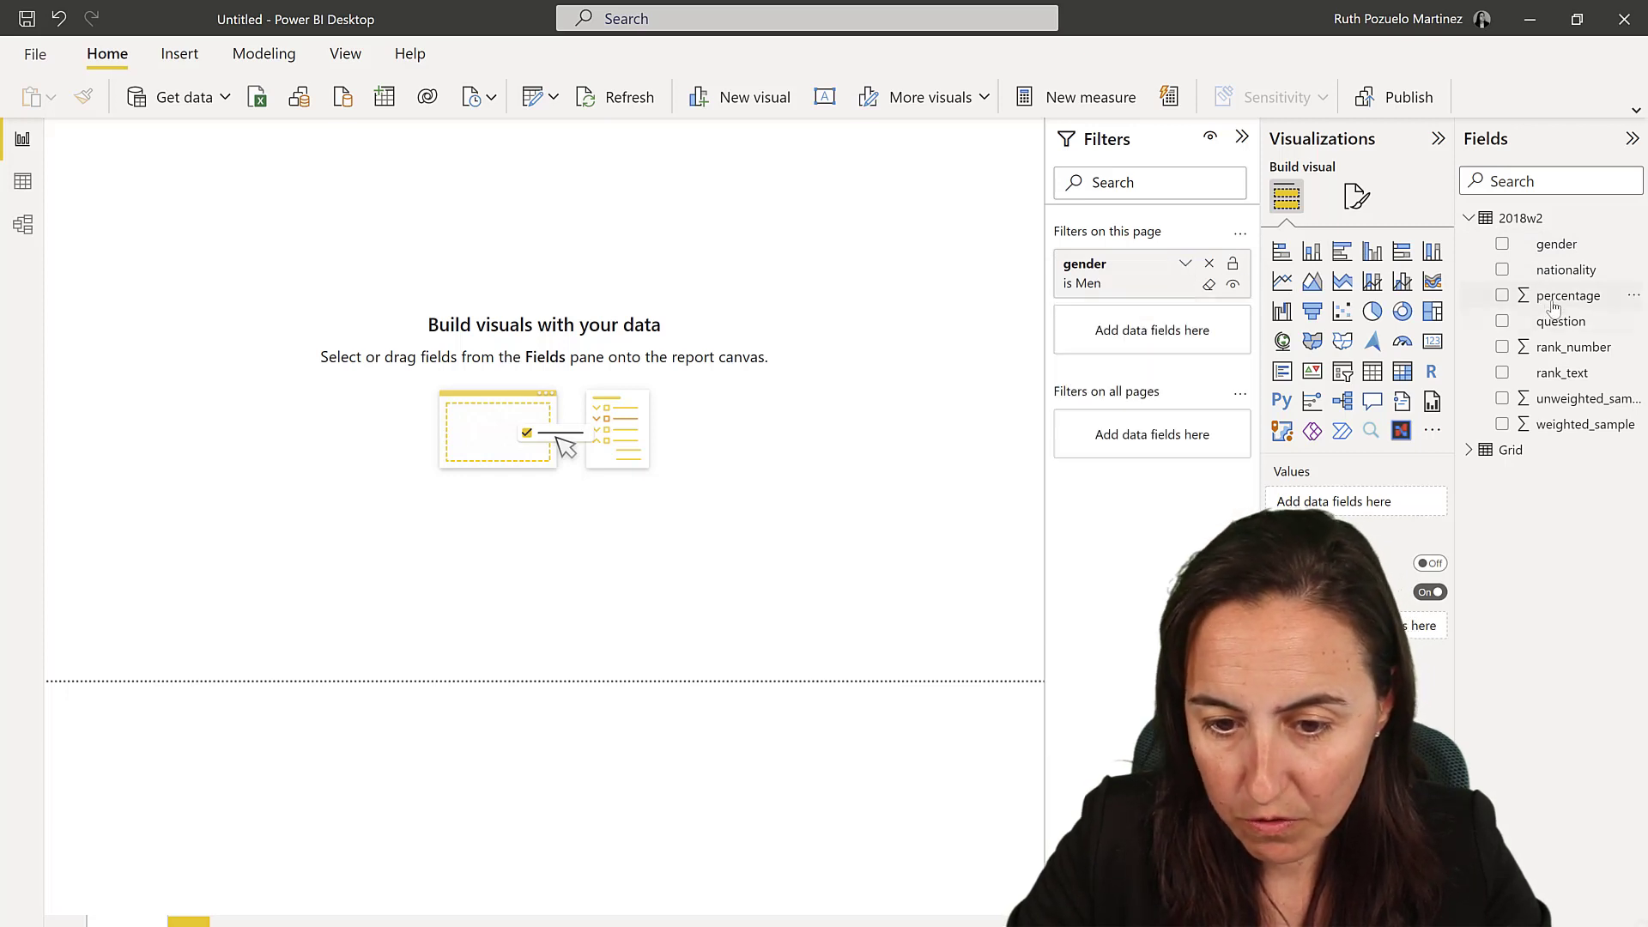
pyautogui.moveTo(1524, 269); pyautogui.dragTo(1131, 339)
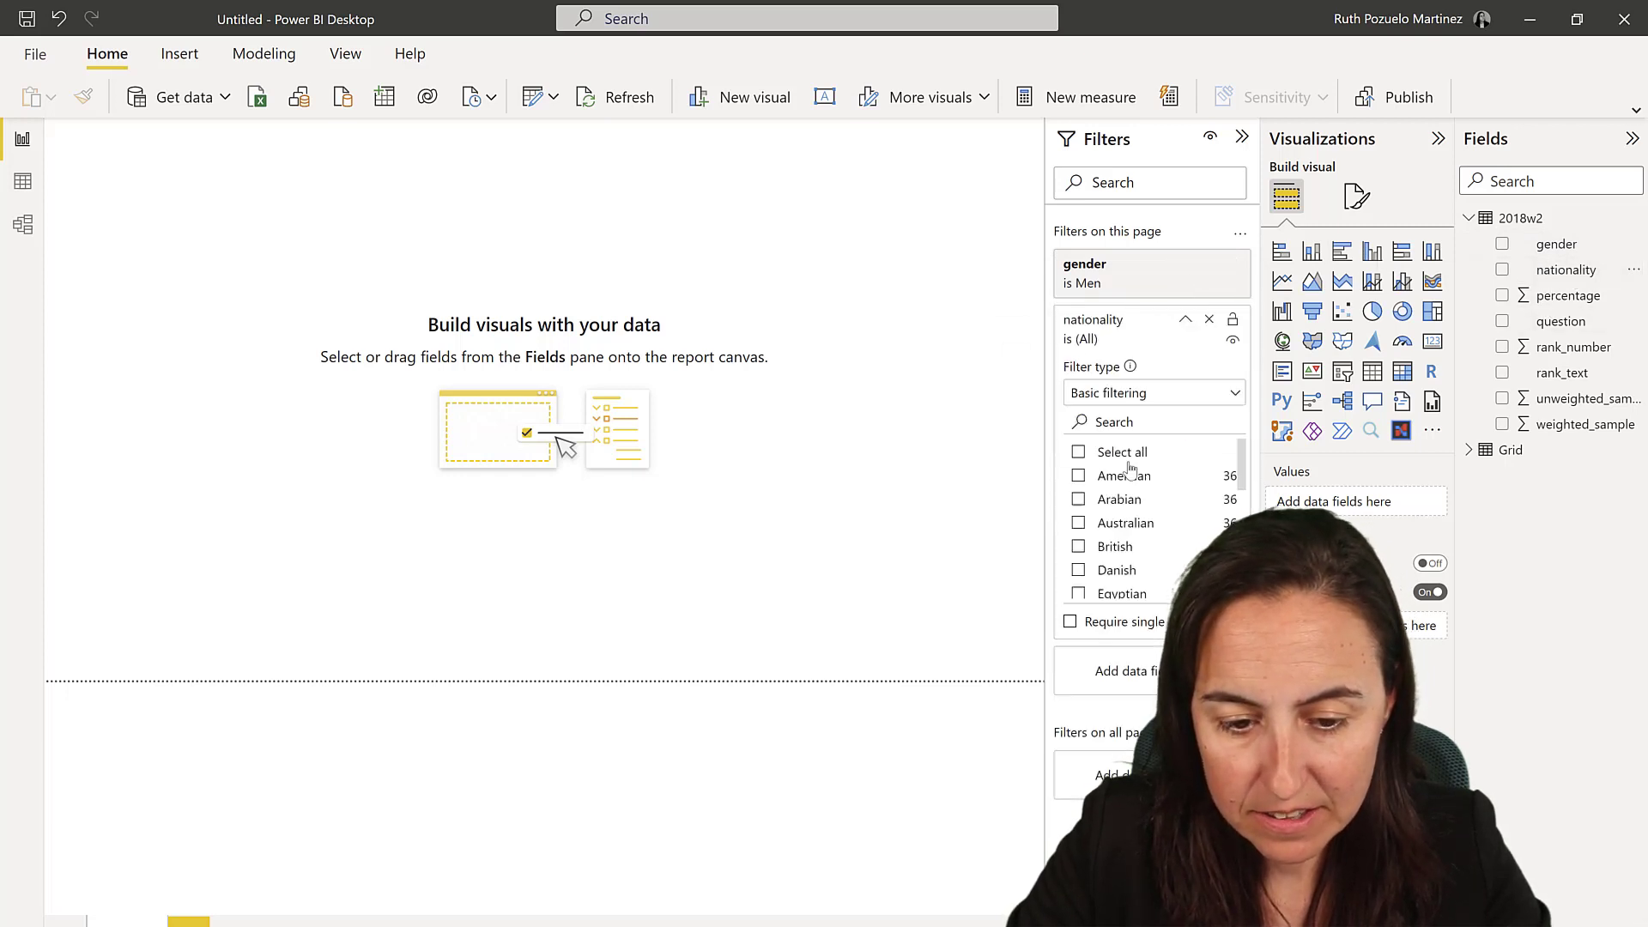
pyautogui.click(1115, 548)
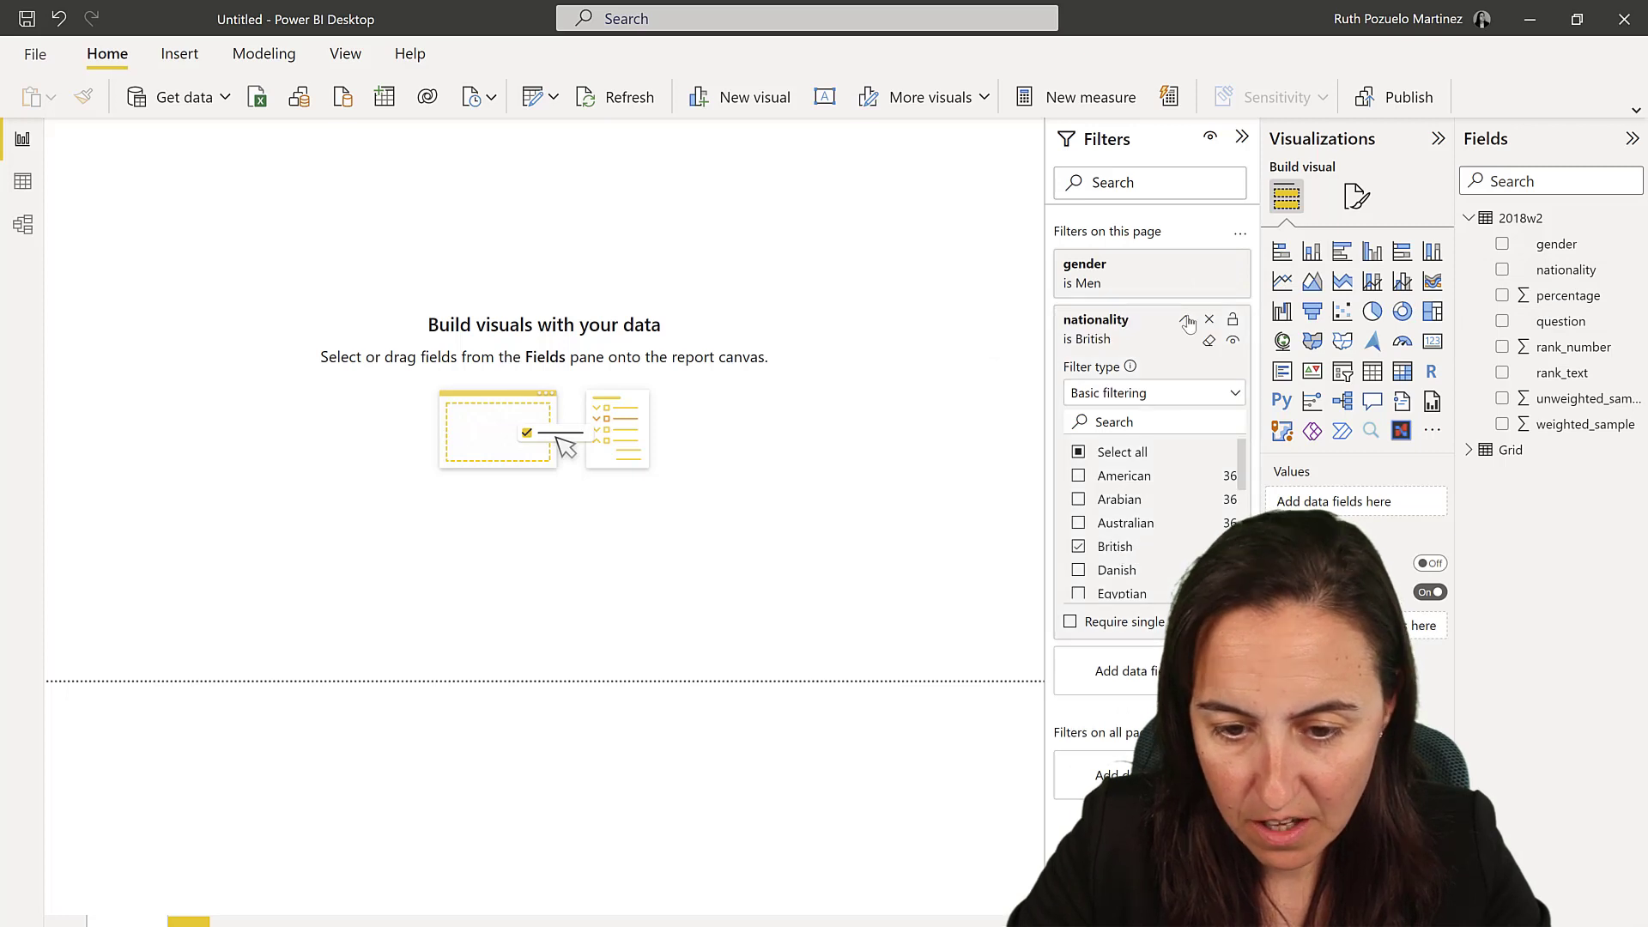
pyautogui.click(1185, 319)
pyautogui.moveTo(1594, 374); pyautogui.dragTo(1115, 399)
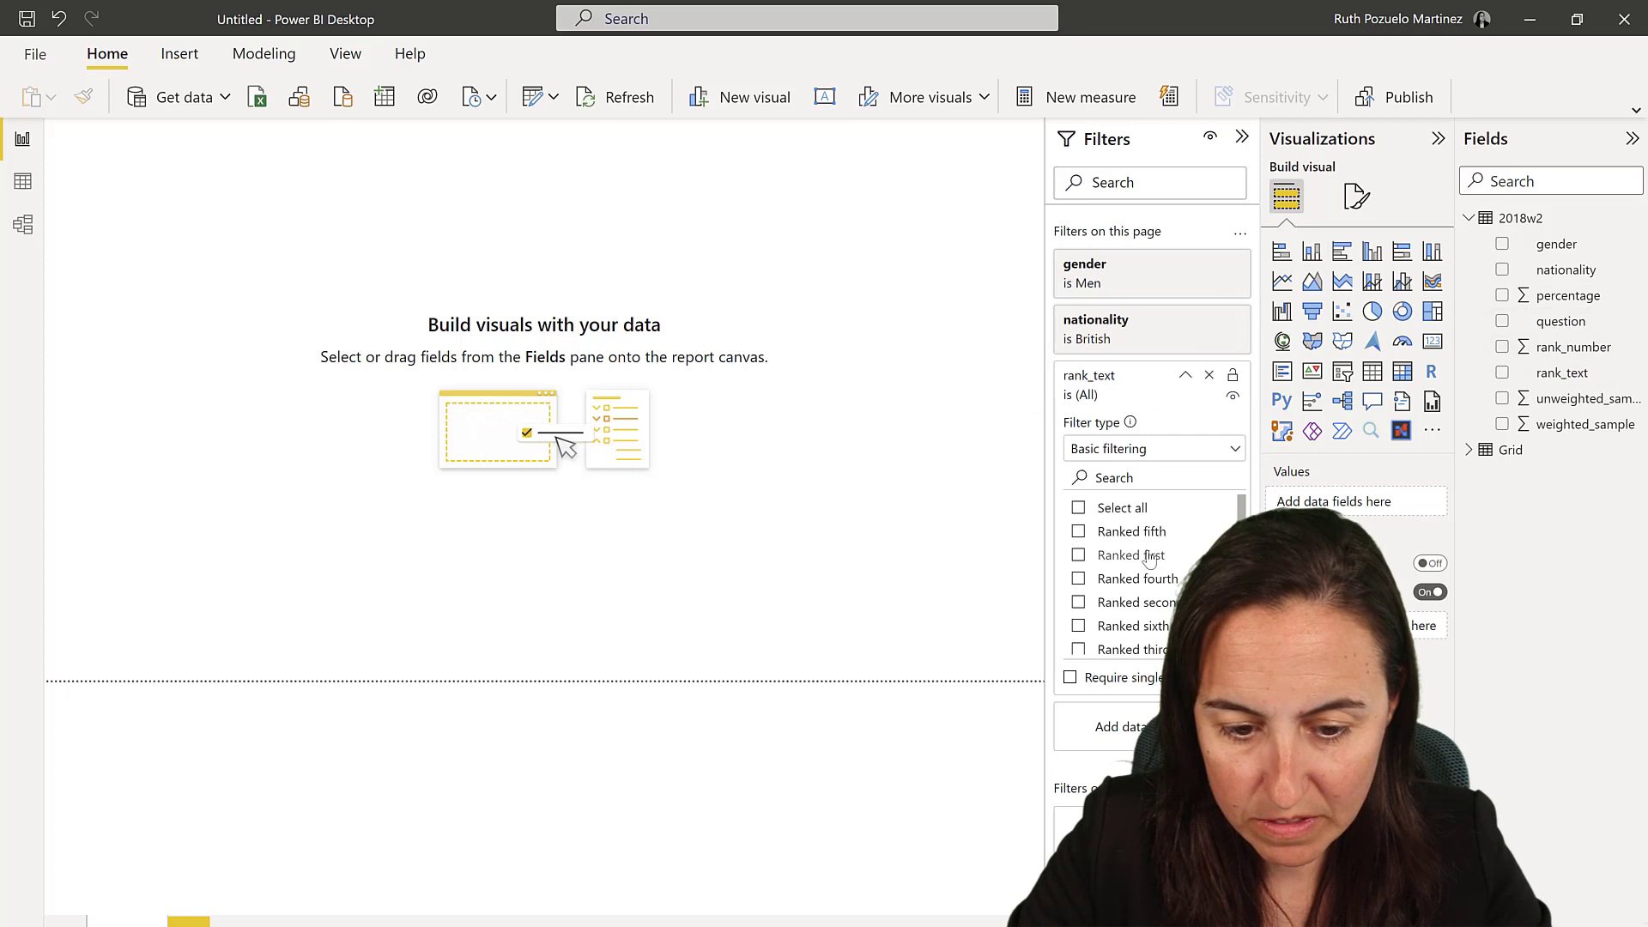
pyautogui.click(1149, 558)
pyautogui.click(1184, 376)
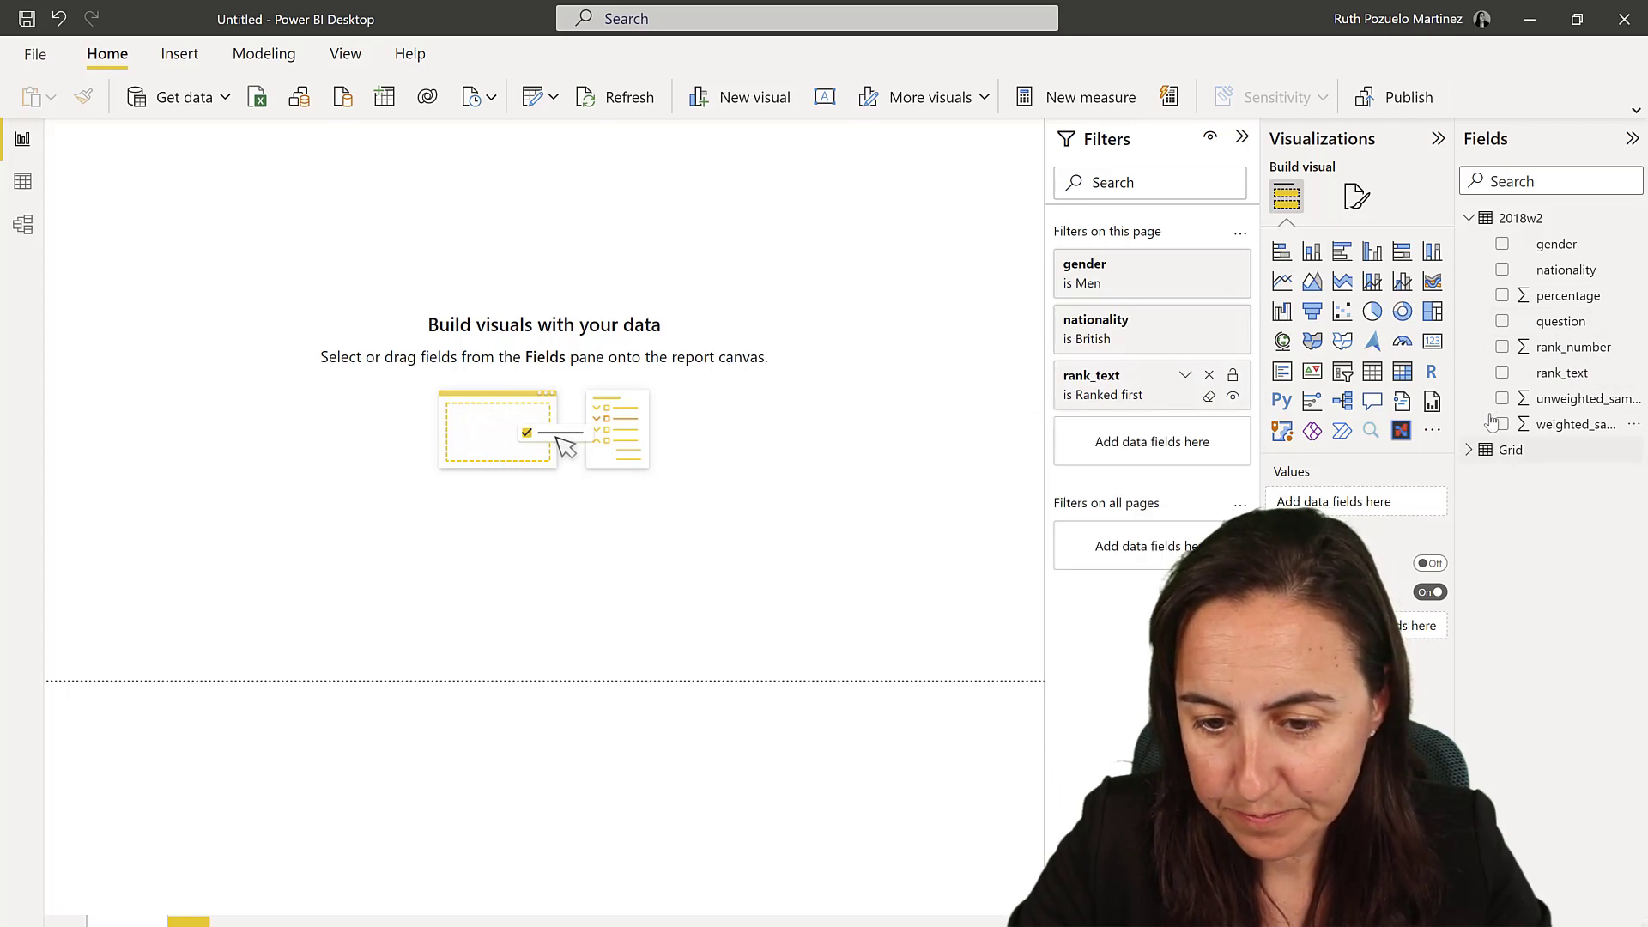
# Create a table visual of Grid's question field, then move and enlarge it.
pyautogui.click(1468, 450)
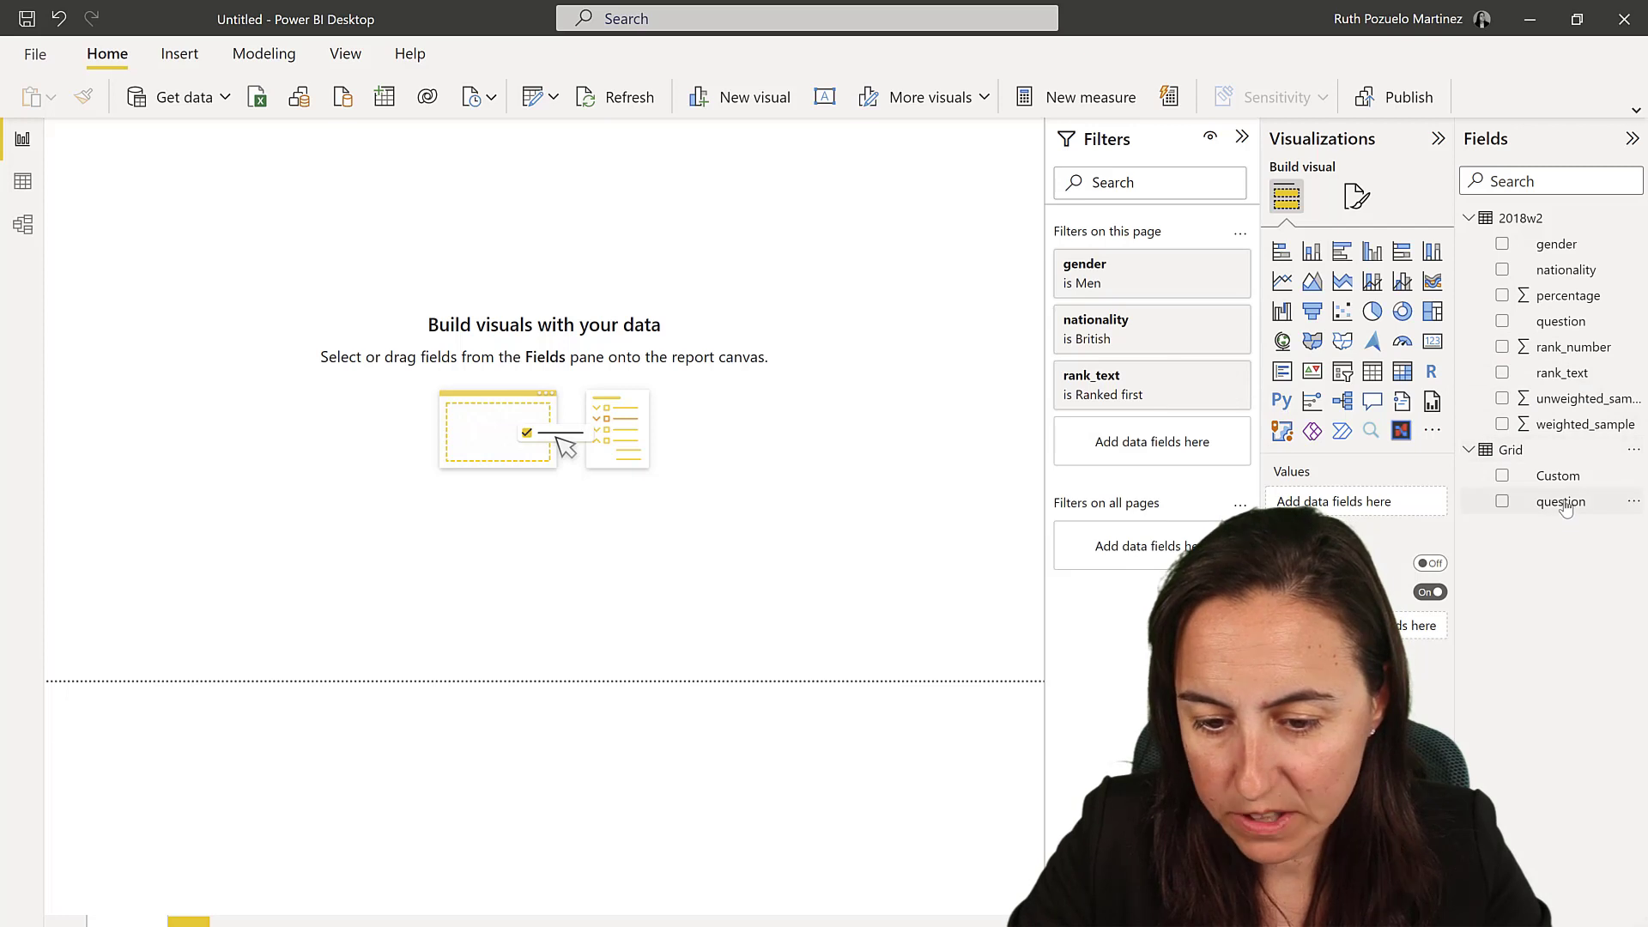
pyautogui.moveTo(1560, 501); pyautogui.dragTo(777, 428)
pyautogui.click(1502, 502)
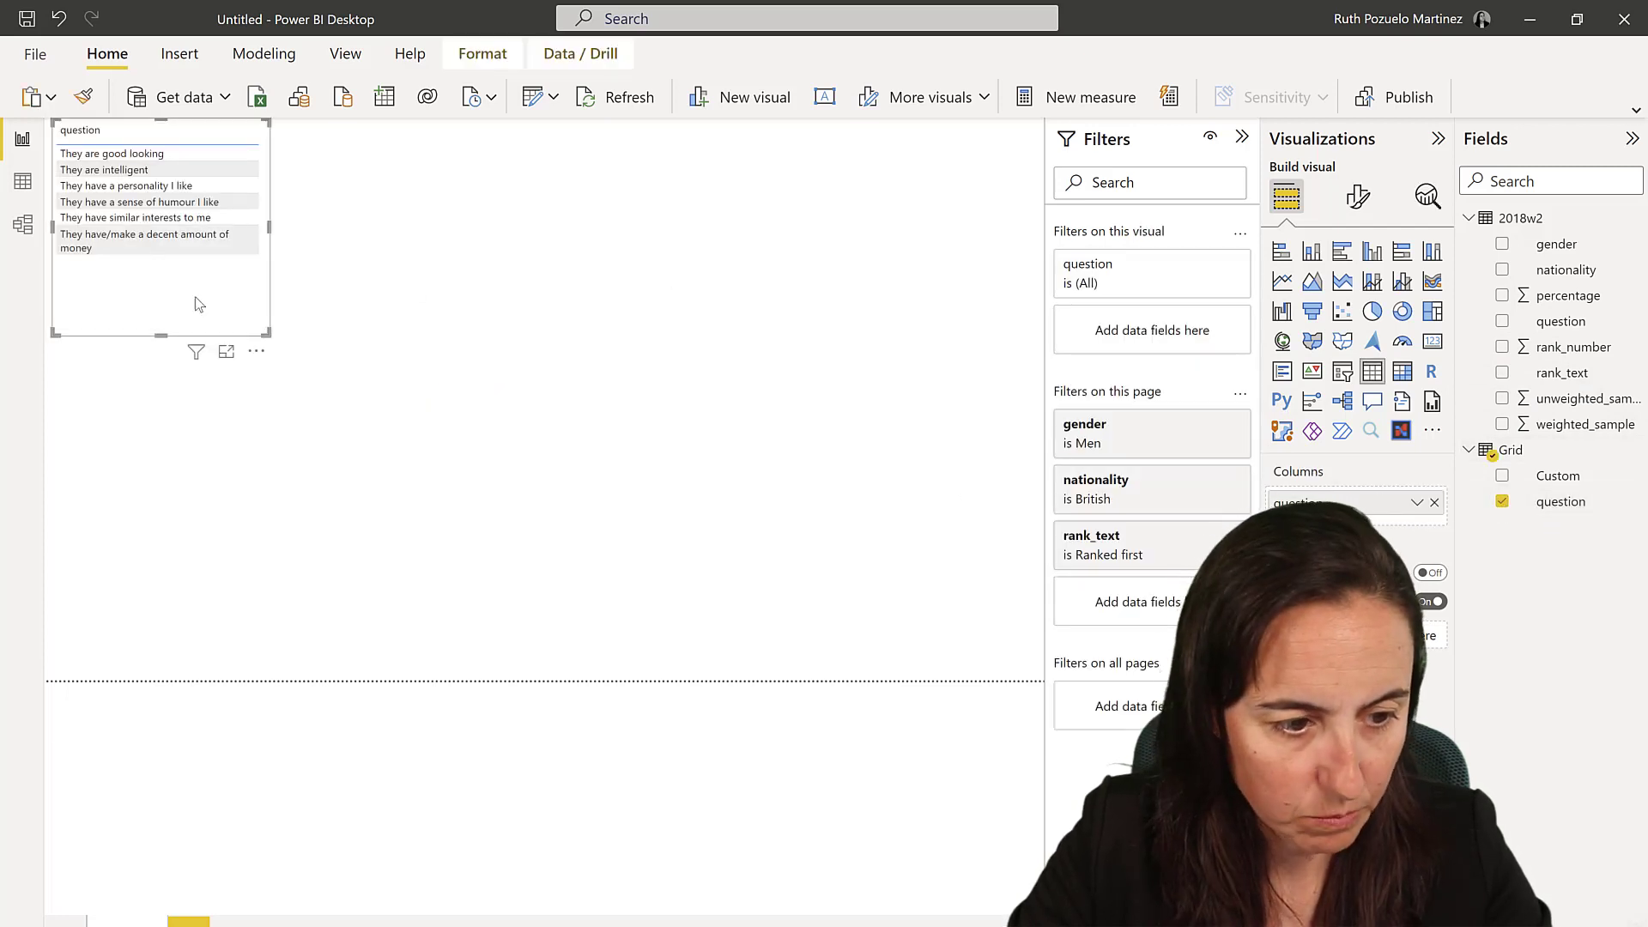
pyautogui.moveTo(197, 305); pyautogui.dragTo(553, 411)
pyautogui.click(227, 346)
pyautogui.moveTo(1557, 476); pyautogui.dragTo(408, 325)
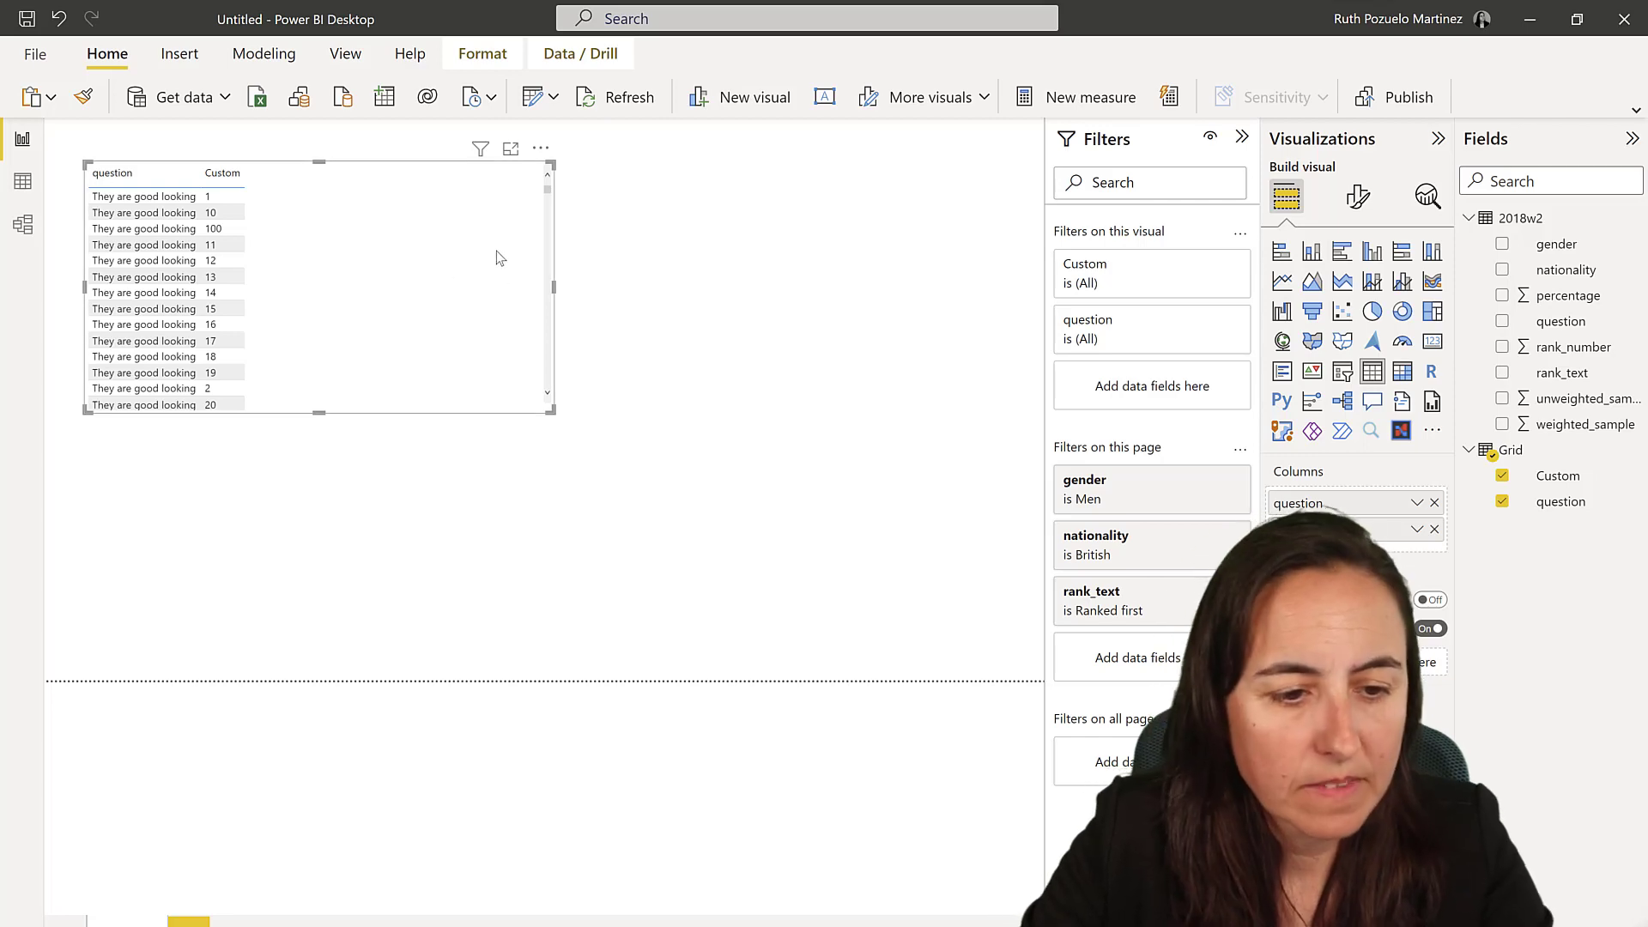
pyautogui.click(532, 96)
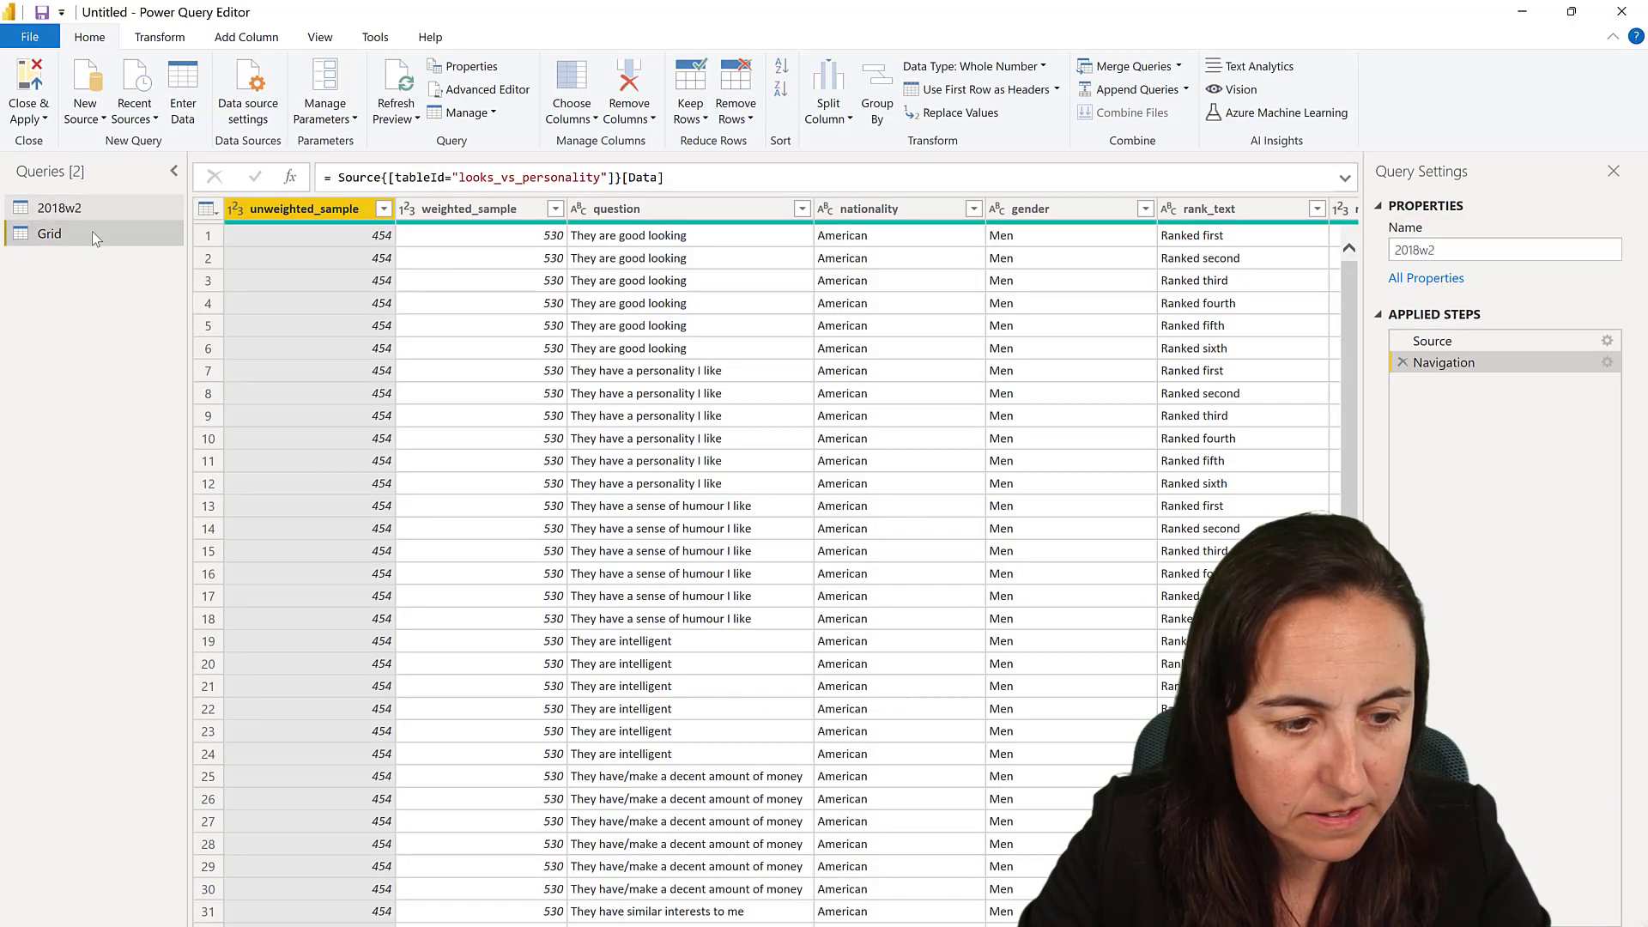
# Change the Grid query's Custom column type to Whole Number and apply the changes.
pyautogui.click(91, 231)
pyautogui.click(407, 209)
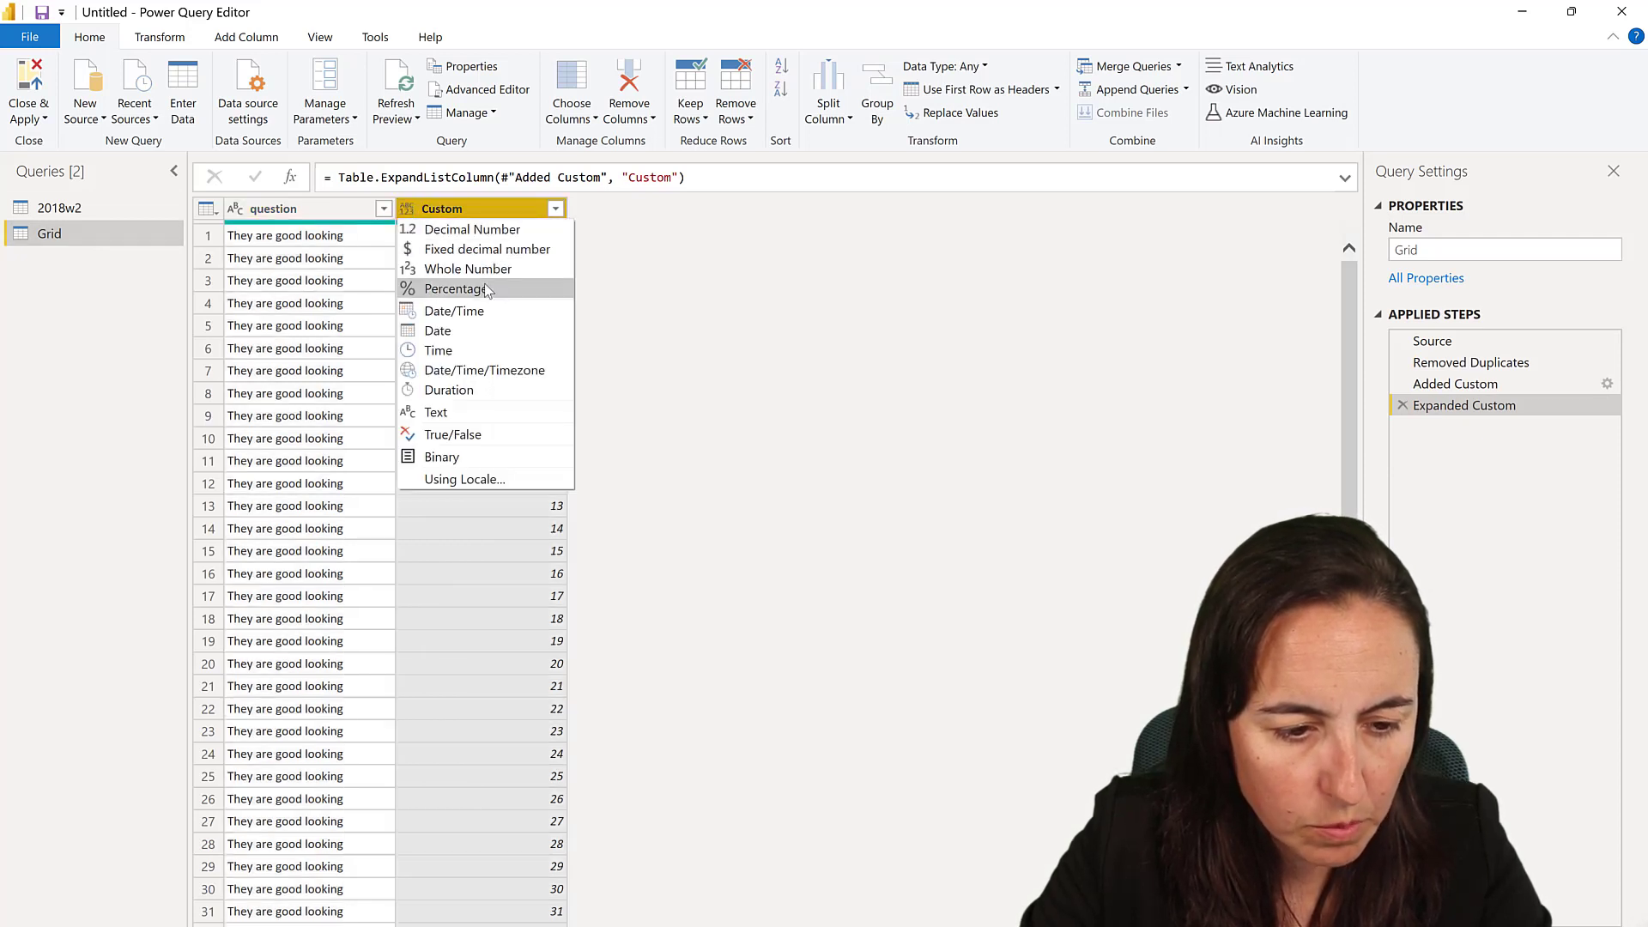
pyautogui.click(472, 268)
pyautogui.click(32, 78)
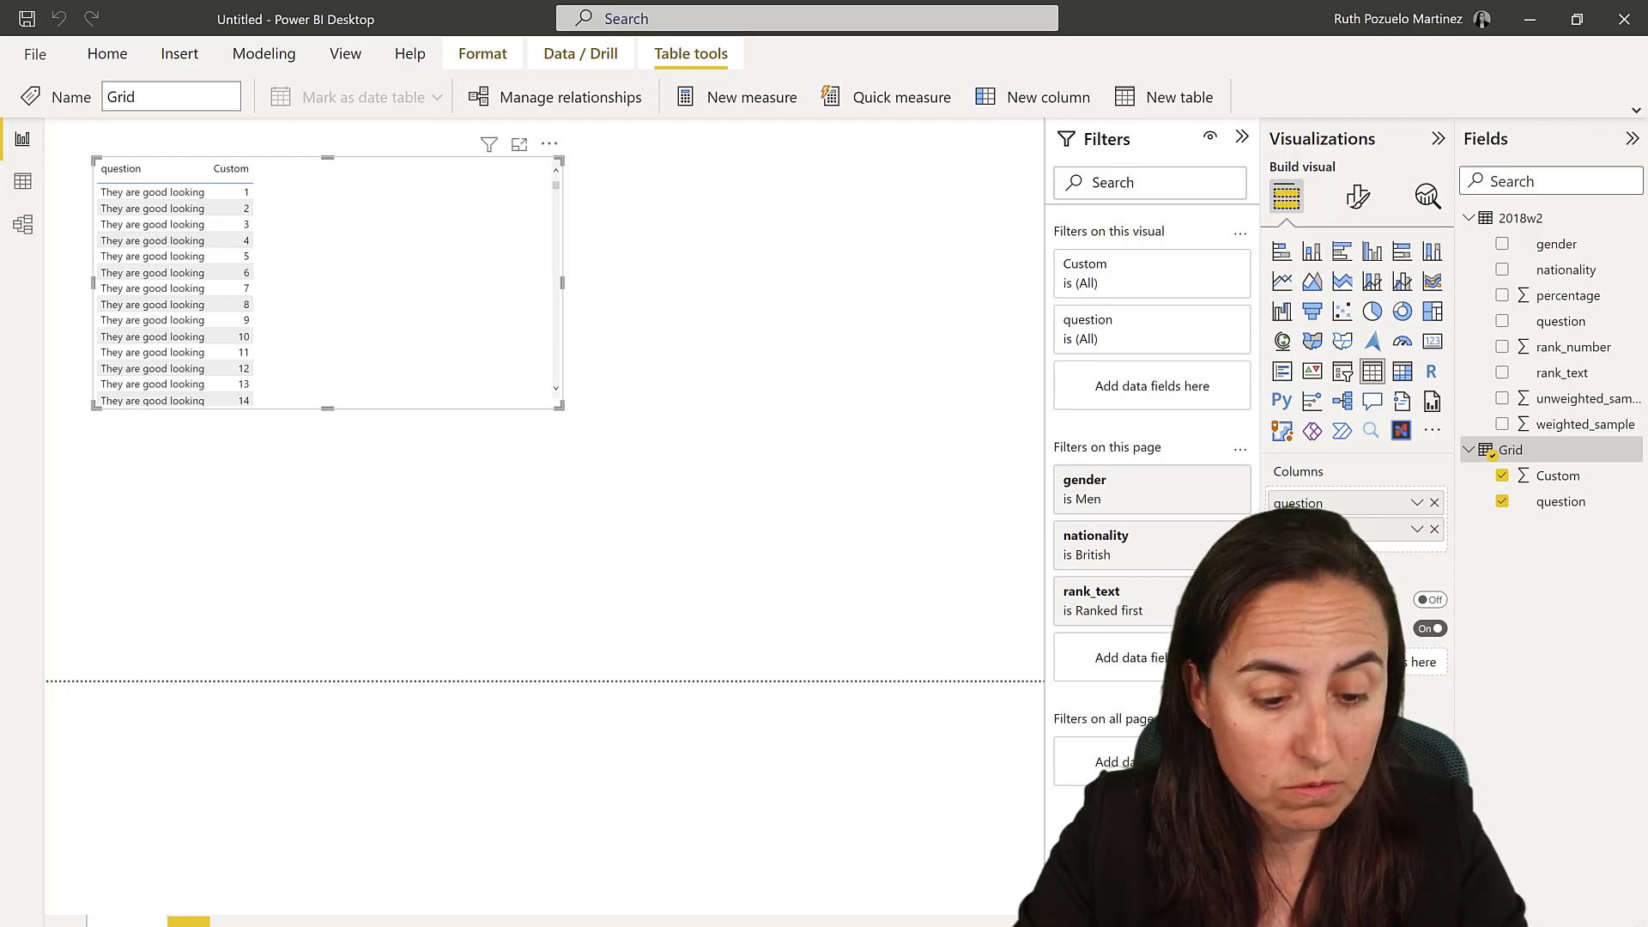
# Create the Money measure in Grid from the pasted DAX, replacing '2018w2-q' references with Grid.
pyautogui.rightClick(1536, 447)
pyautogui.press('Escape')
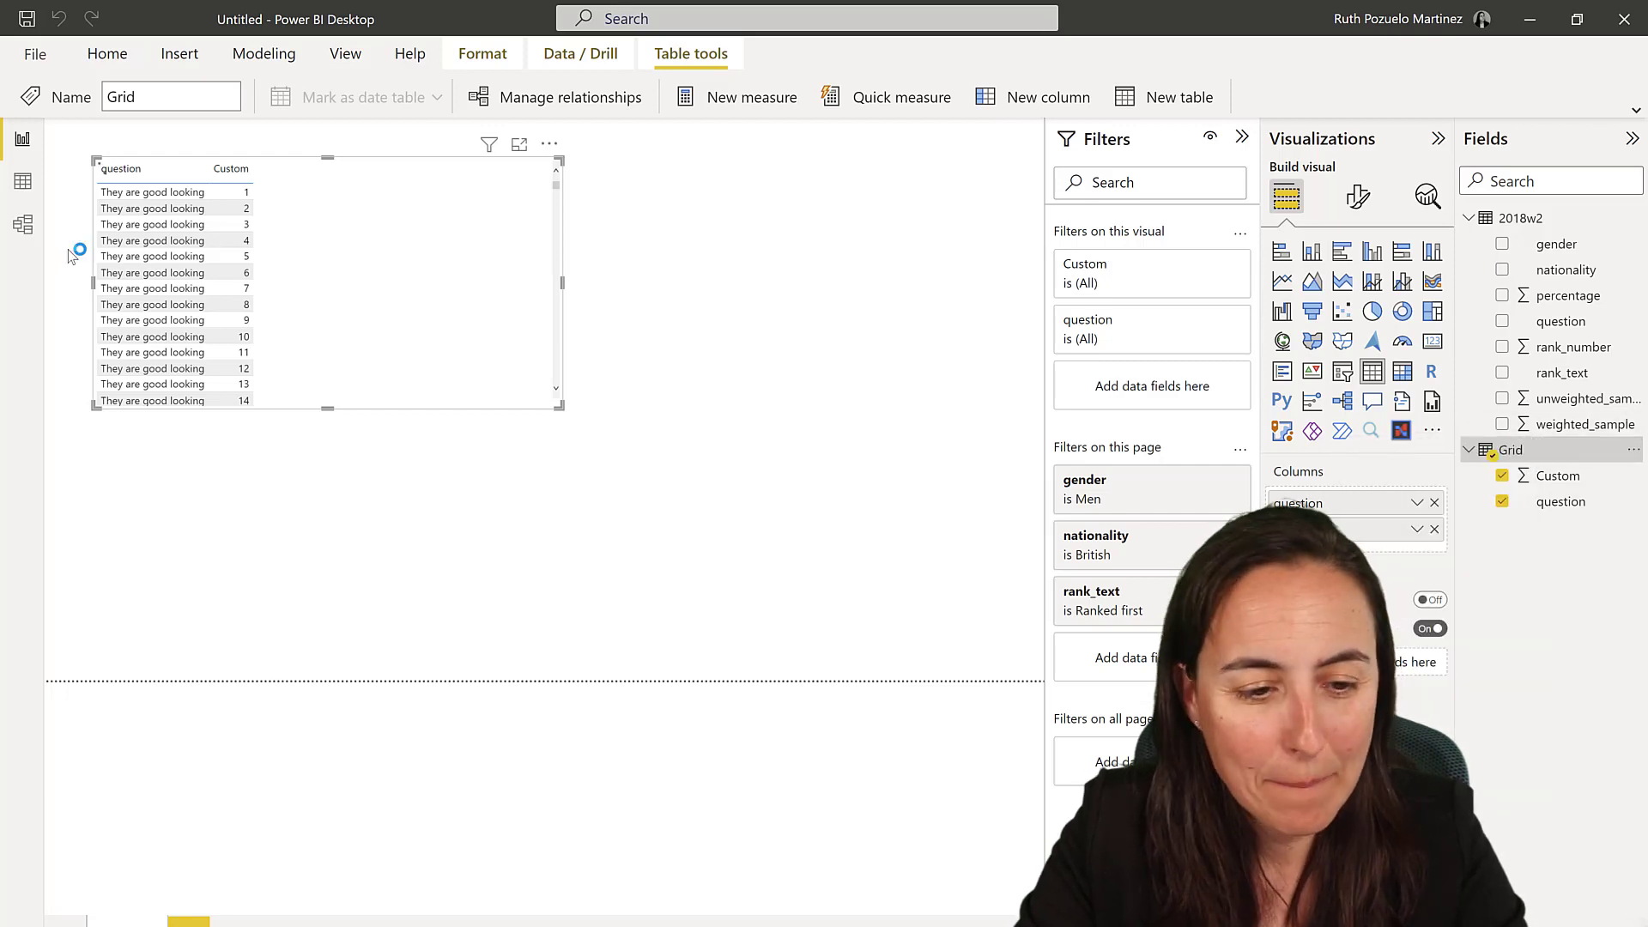
pyautogui.hotkey('ctrl', 'v')
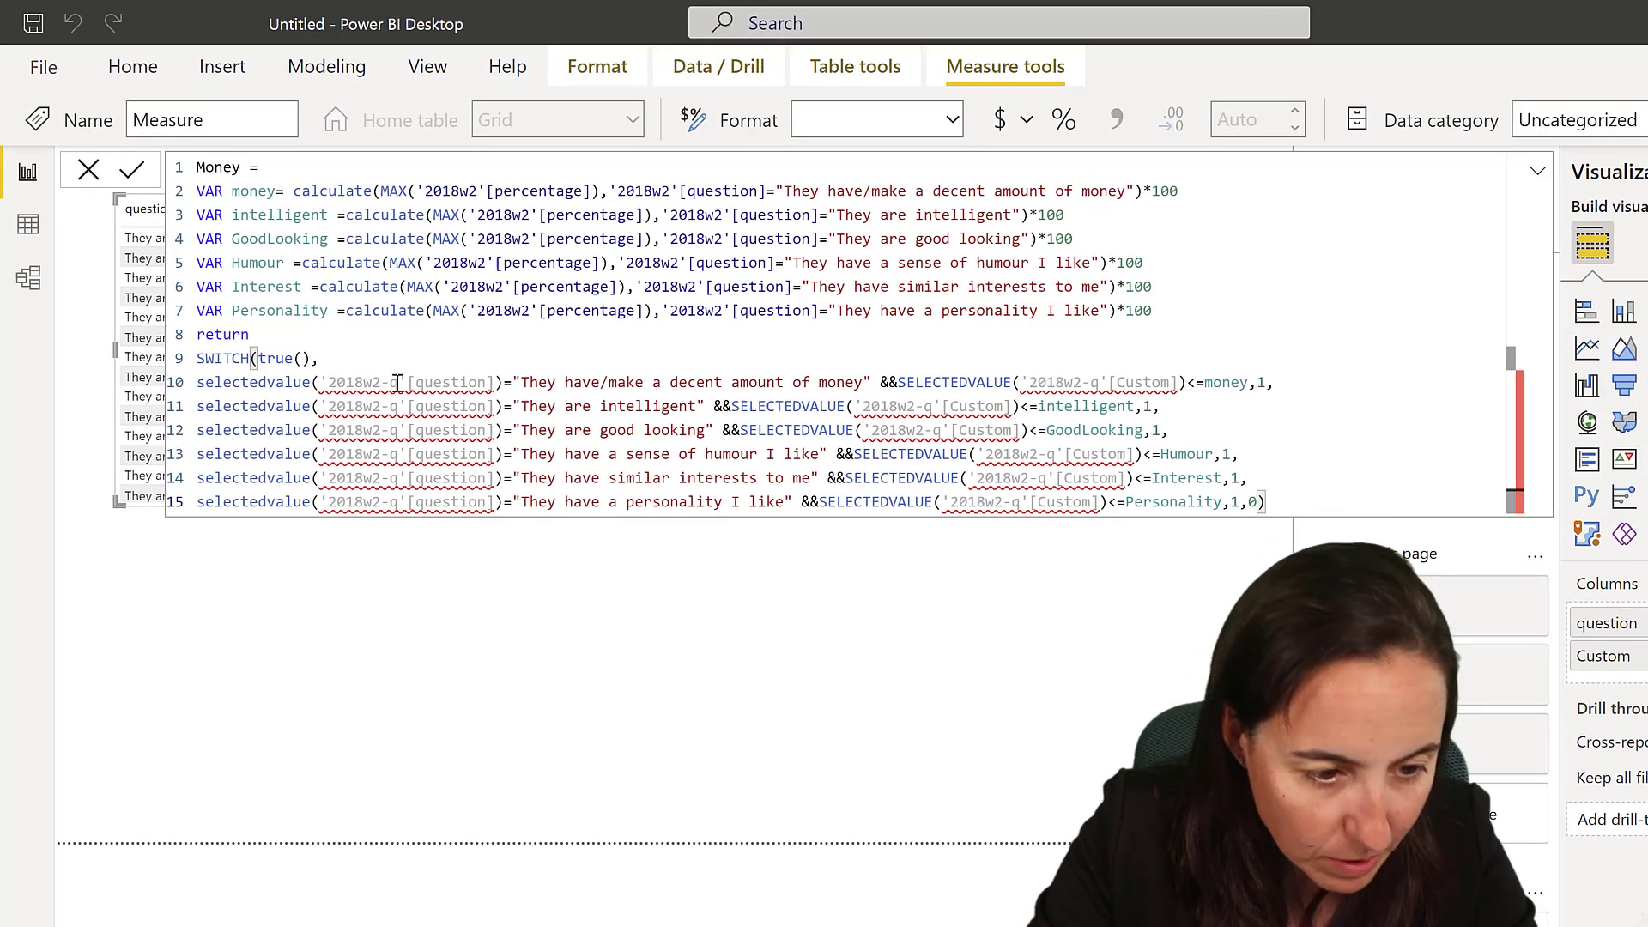
pyautogui.moveTo(397, 382); pyautogui.dragTo(329, 388)
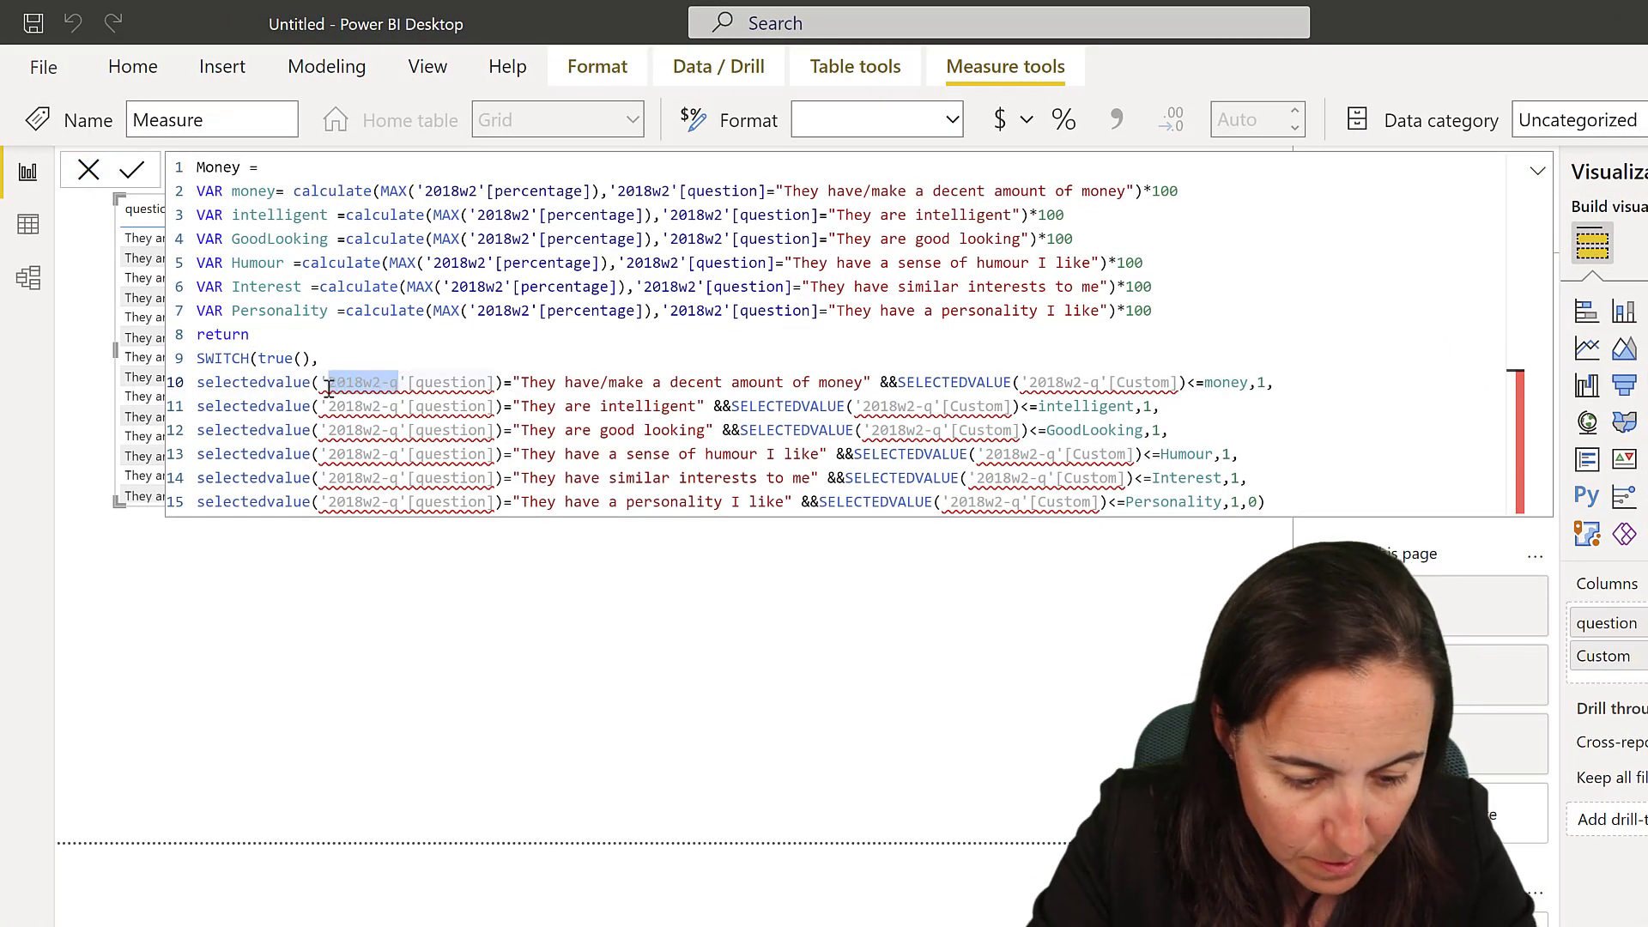
pyautogui.hotkey('ctrl', 'd')
pyautogui.hotkey('ctrl', 'd')
pyautogui.hotkey('ctrl', 'd')
pyautogui.hotkey('ctrl', 'd')
pyautogui.hotkey('ctrl', 'd')
pyautogui.hotkey('ctrl', 'd')
pyautogui.hotkey('ctrl', 'd')
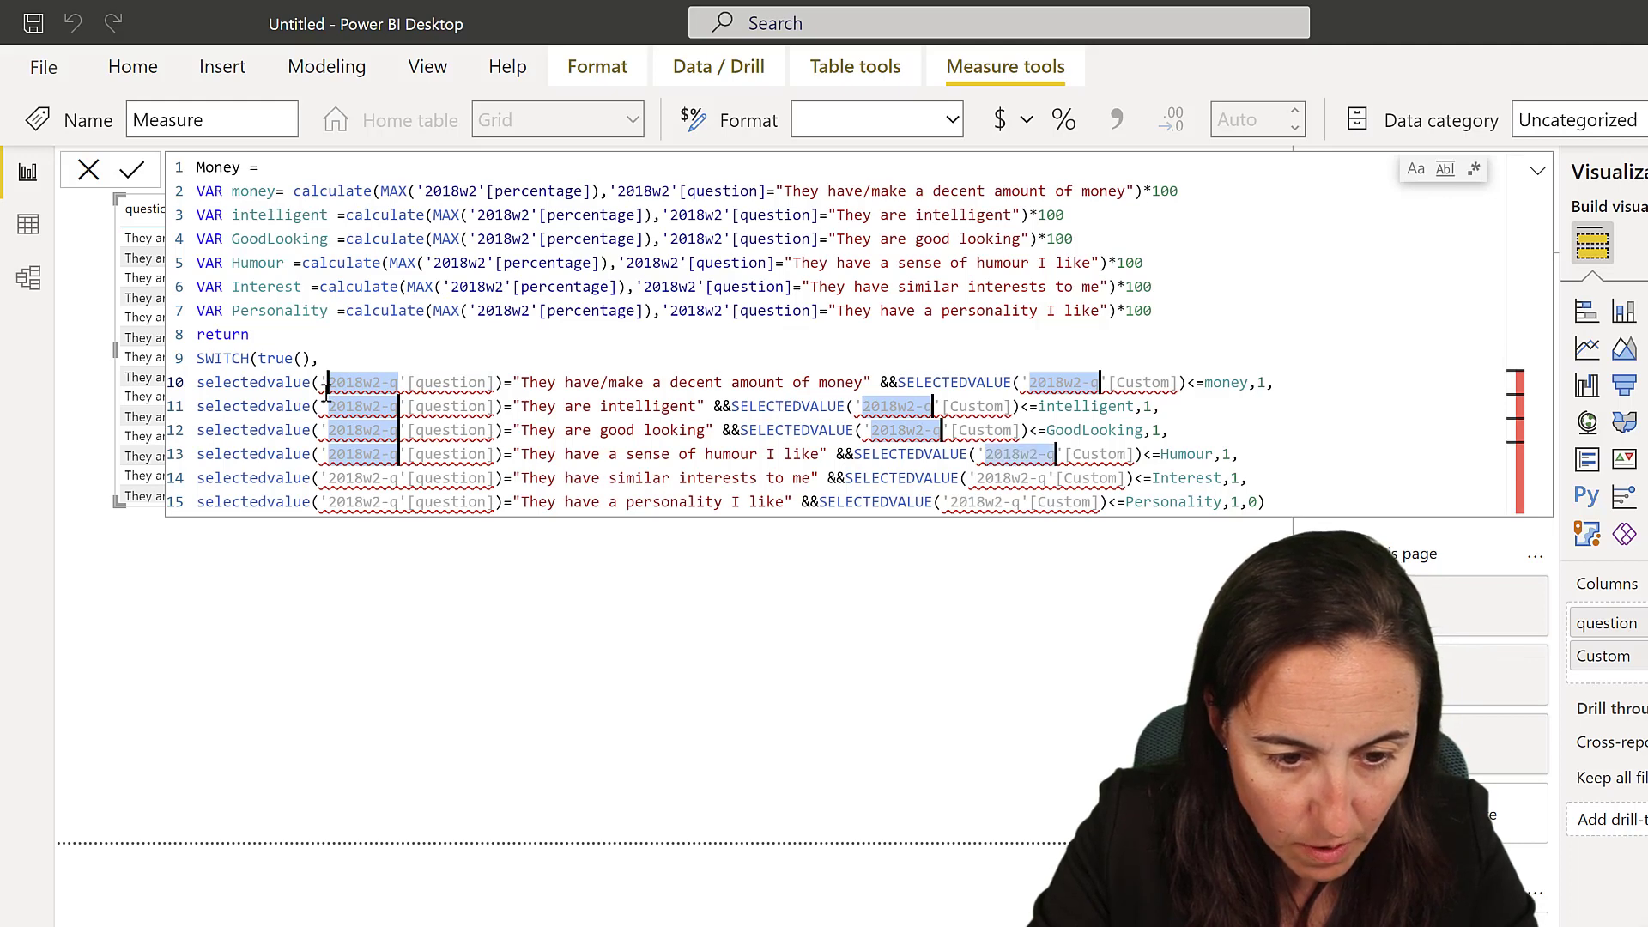
pyautogui.hotkey('ctrl', 'd')
pyautogui.hotkey('ctrl', 'd')
pyautogui.hotkey('ctrl', 'd')
pyautogui.hotkey('ctrl', 'd')
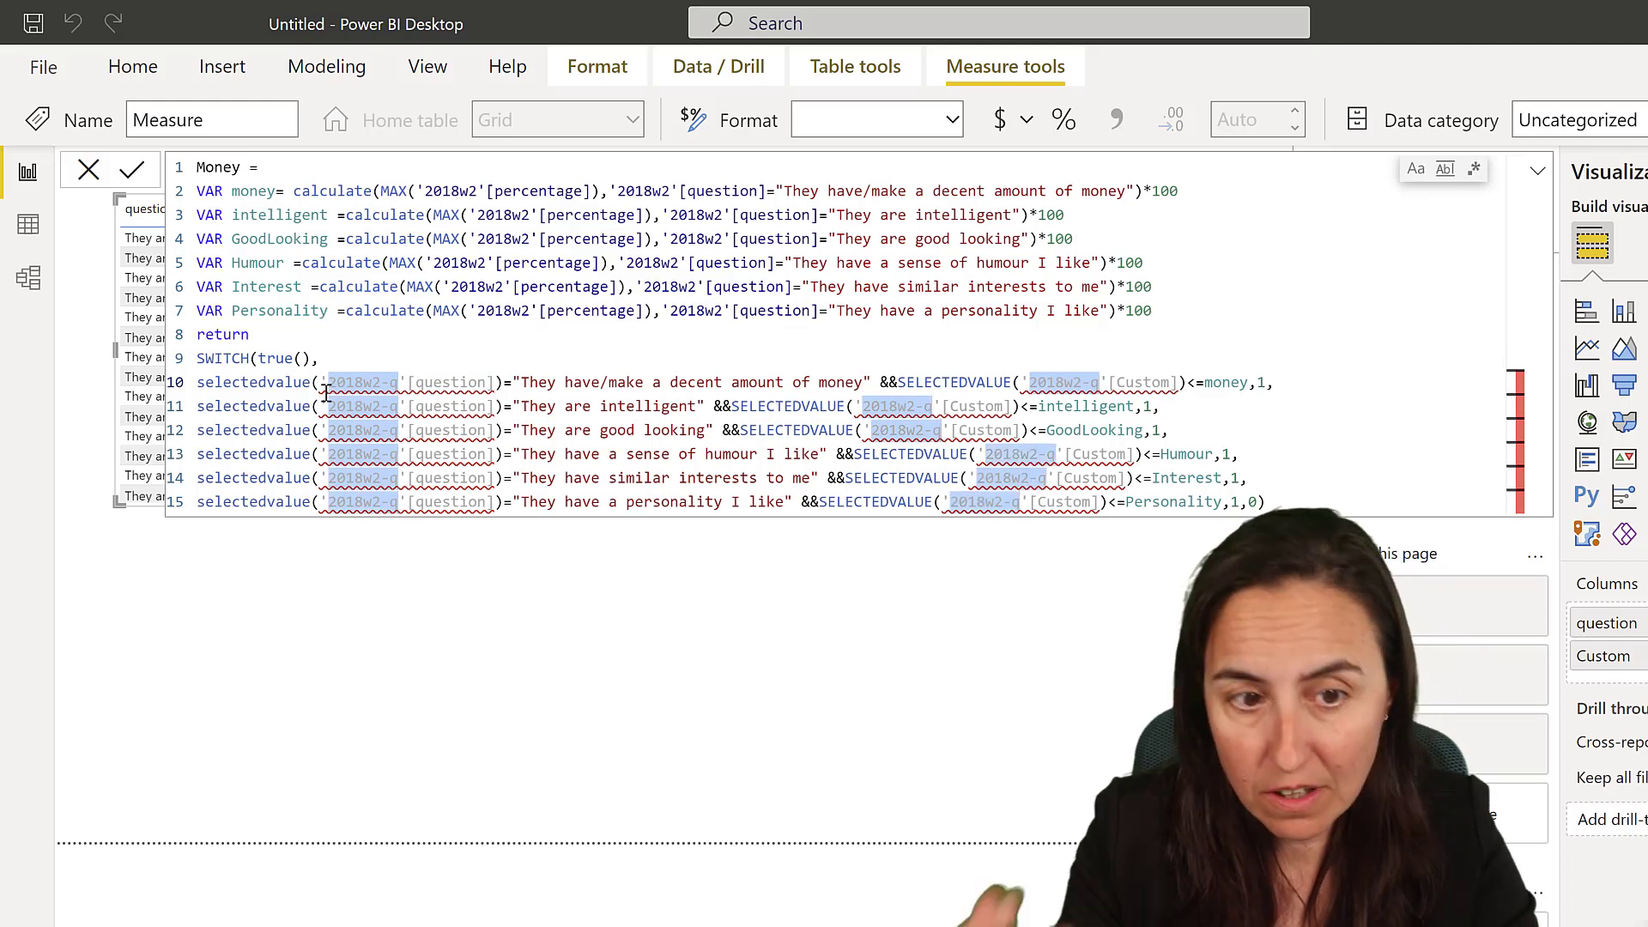
pyautogui.write('Grid')
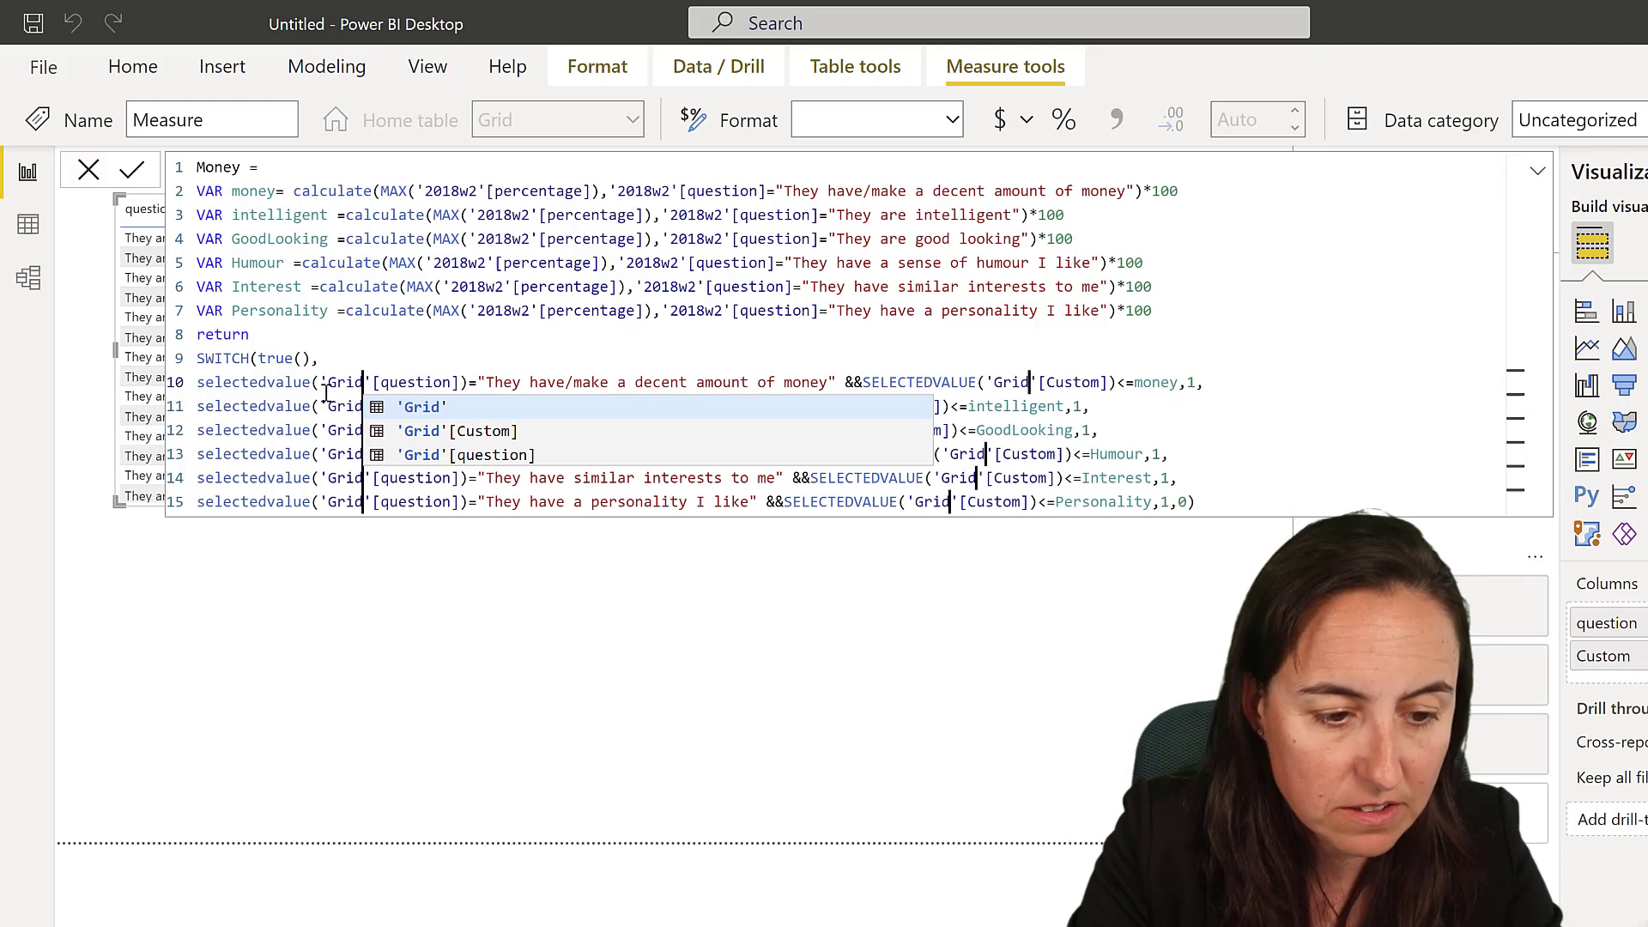
pyautogui.press('Right')
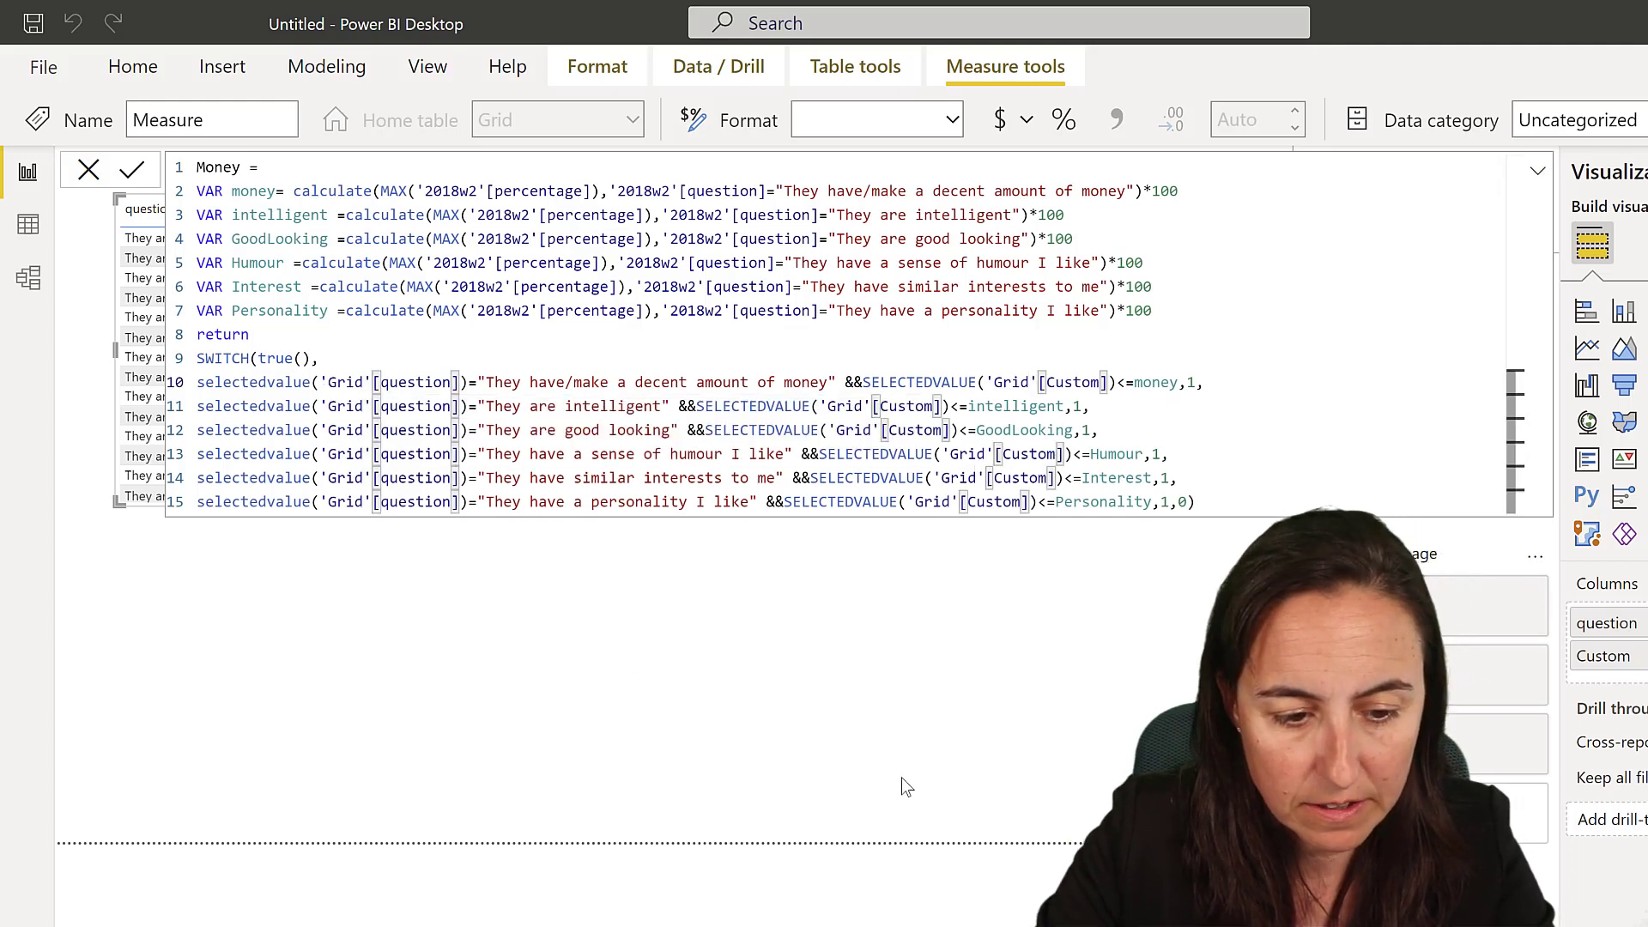
pyautogui.press('Return')
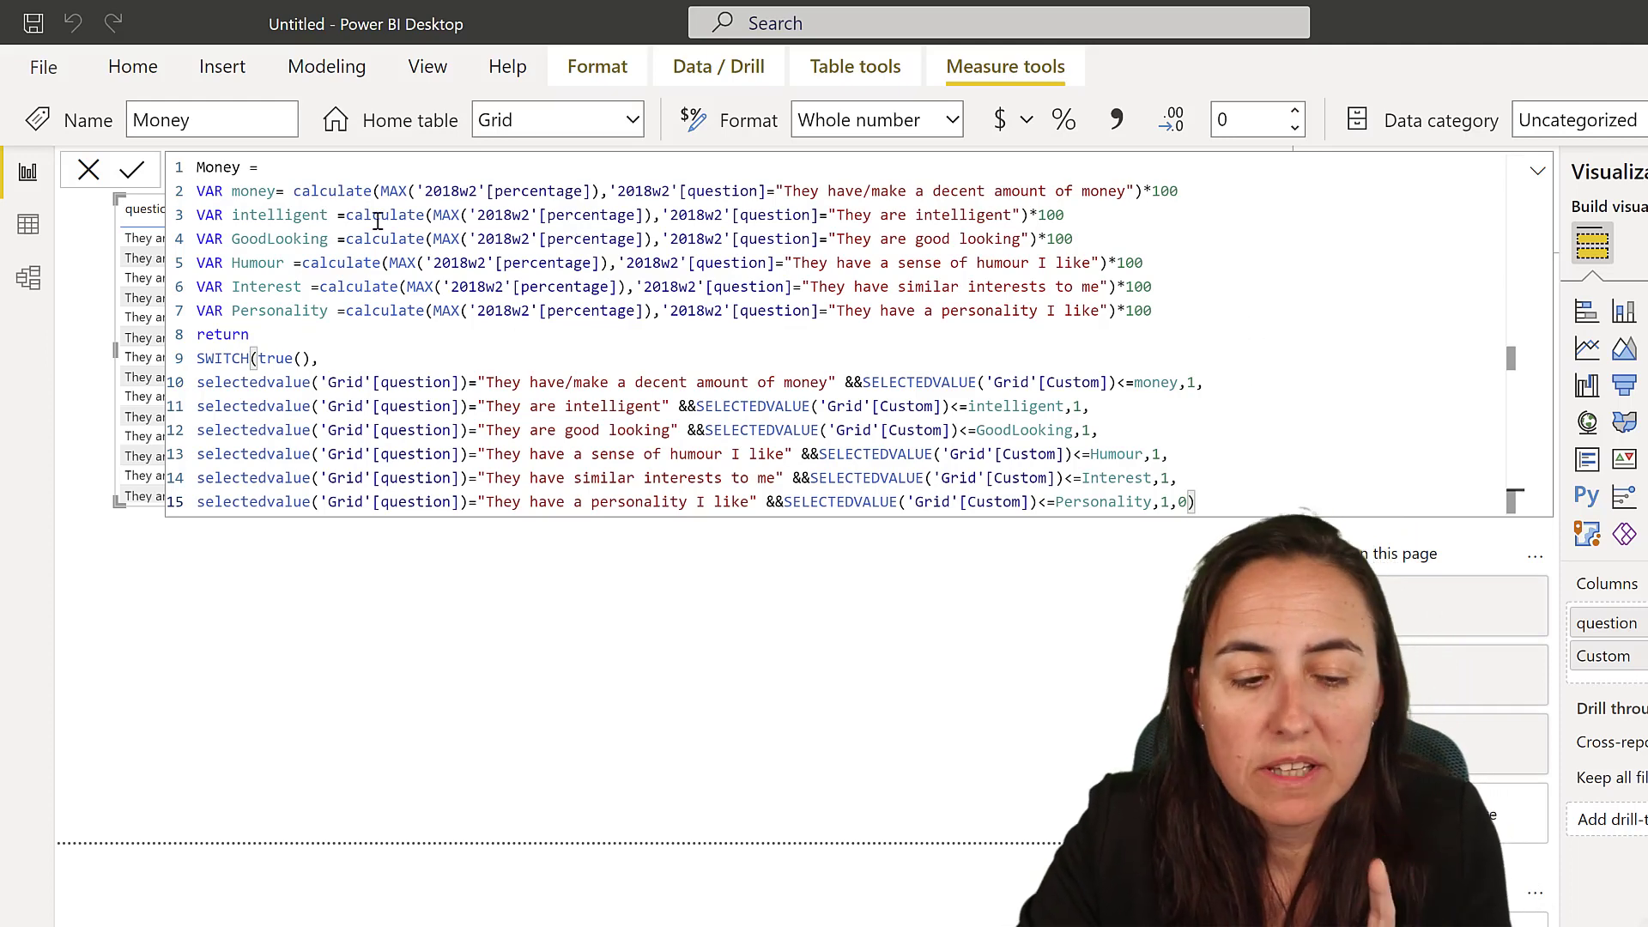
# Add a '//Calculates the percentage' comment line at the top of the Money measure.
pyautogui.moveTo(1163, 302); pyautogui.dragTo(331, 172)
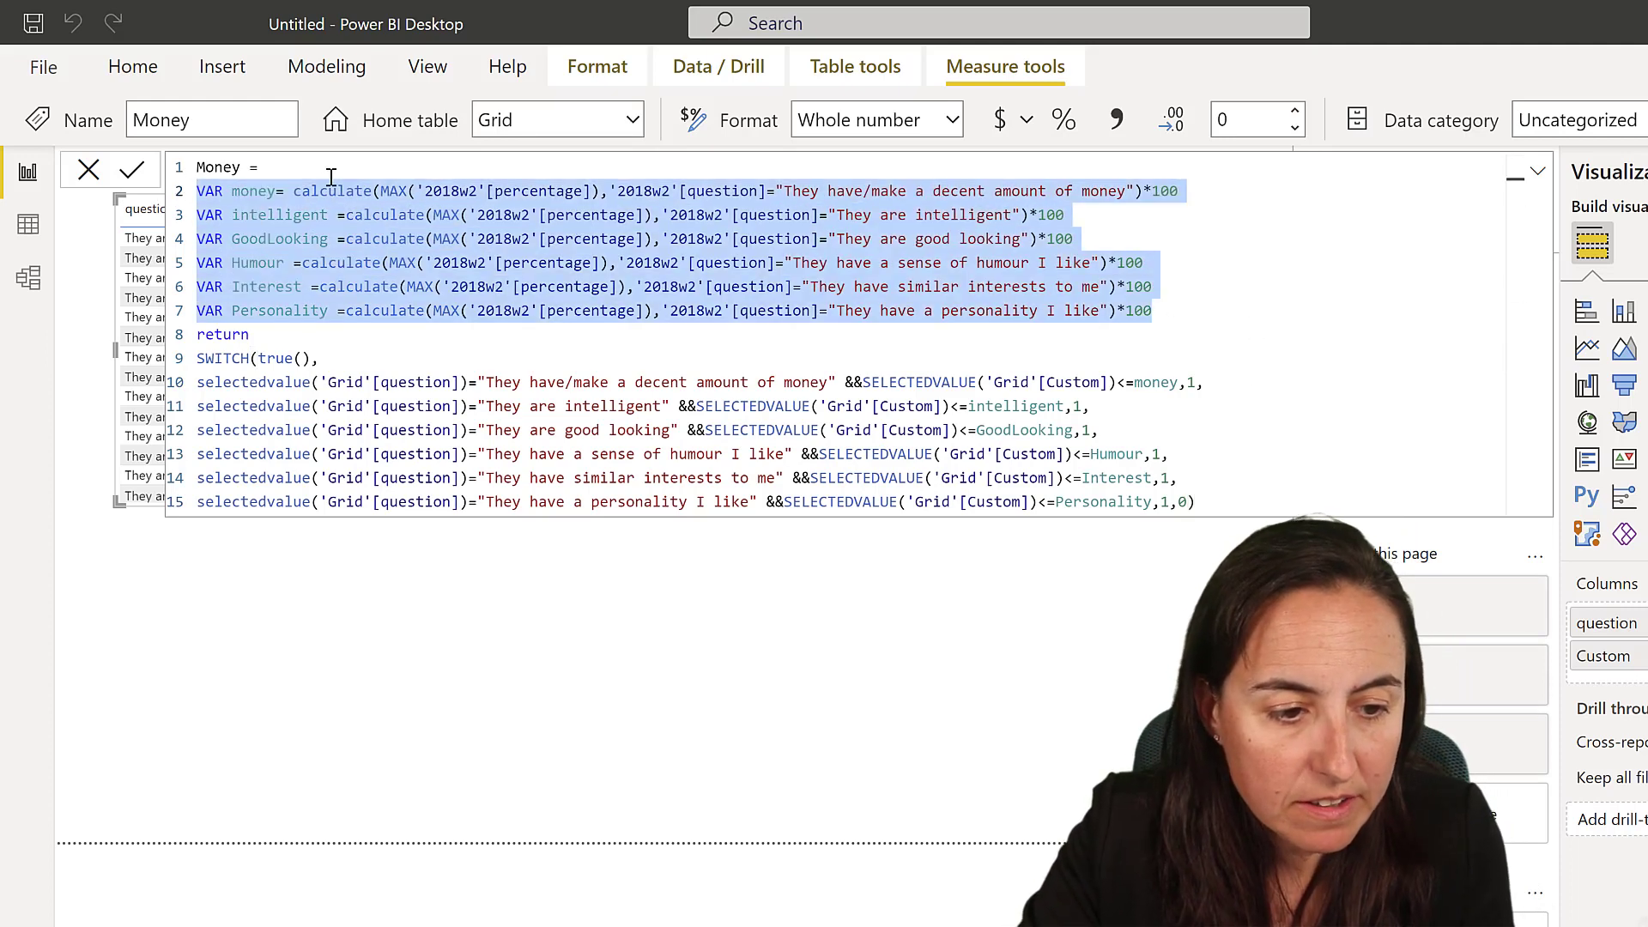
pyautogui.click(351, 171)
pyautogui.press('Return')
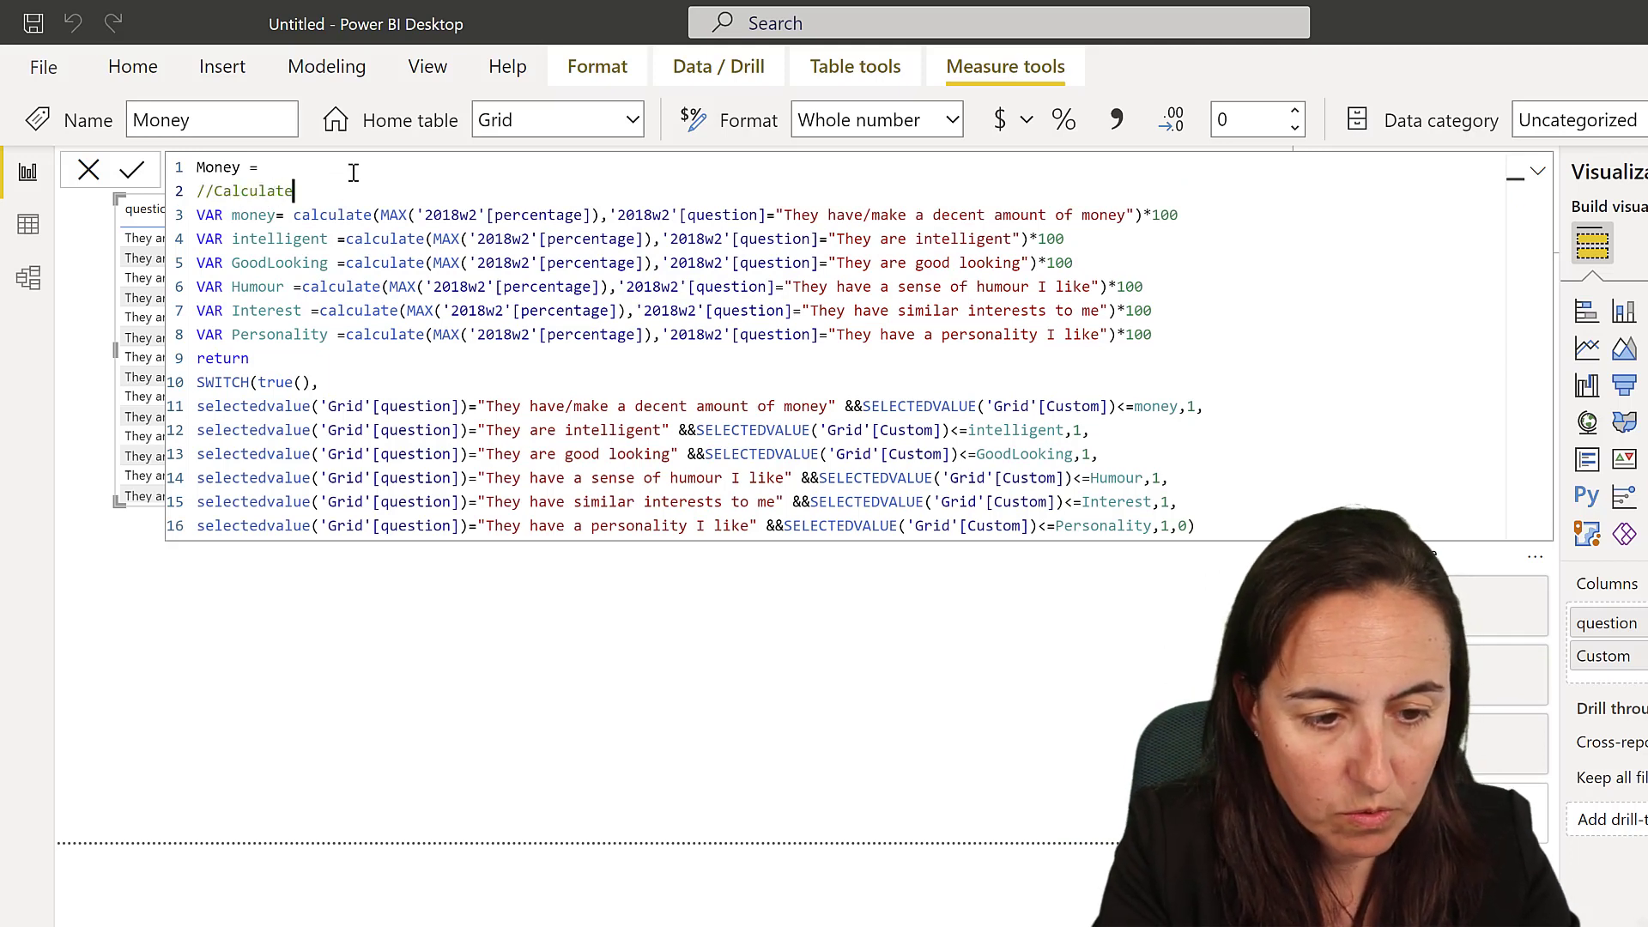
pyautogui.write('//Calculates the percentage')
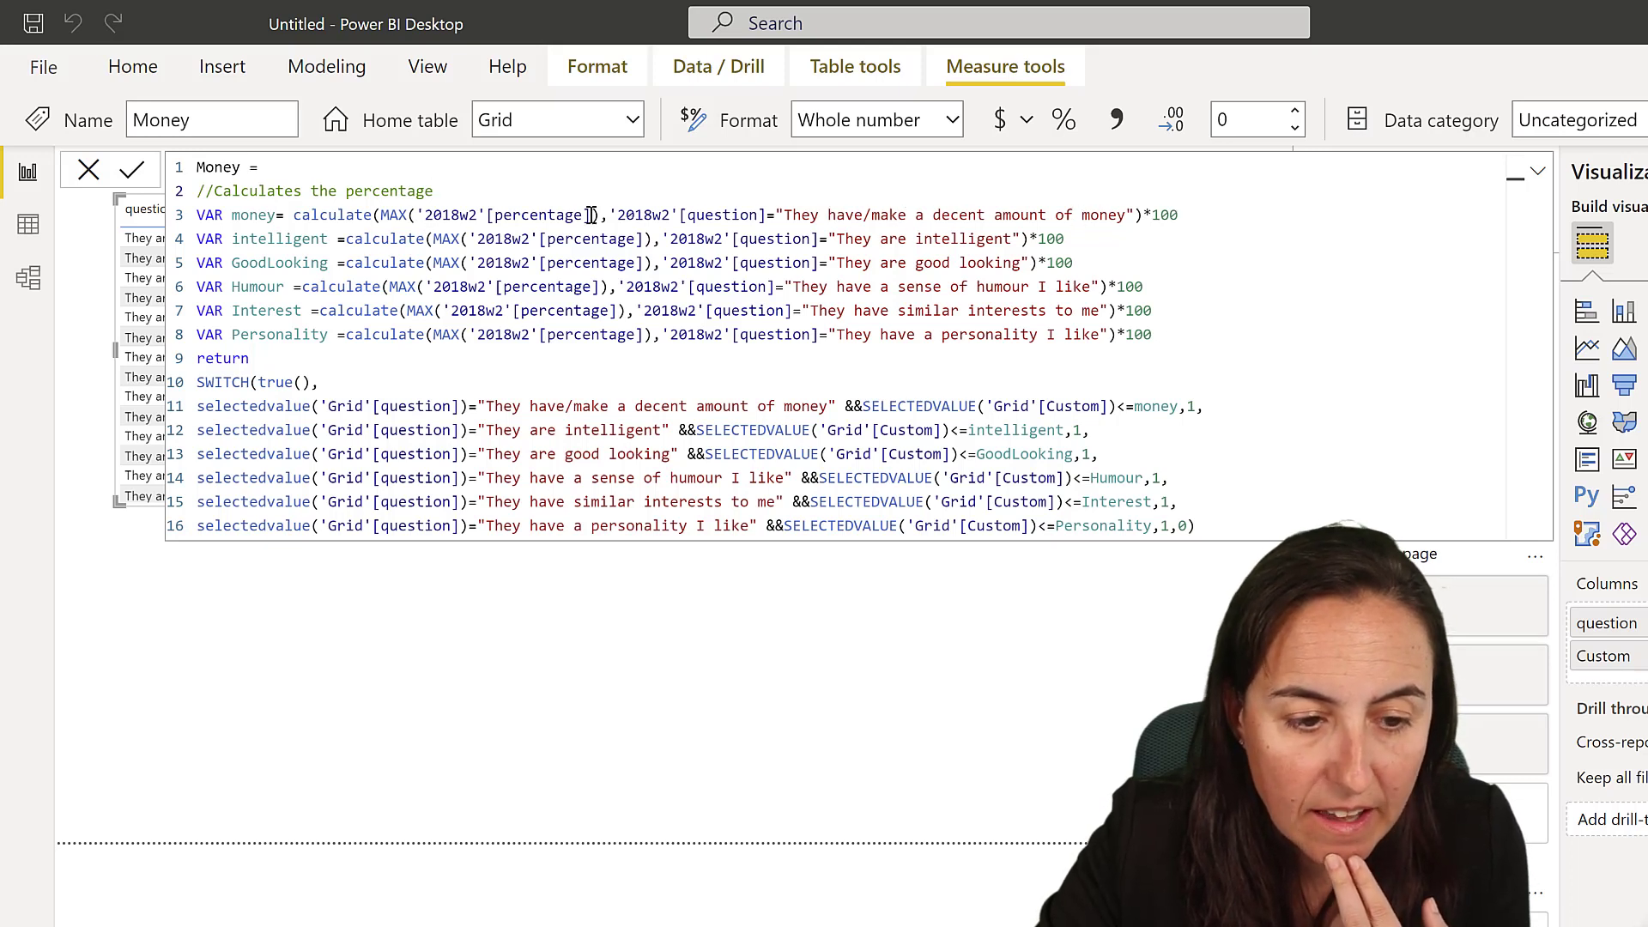
pyautogui.moveTo(609, 215); pyautogui.dragTo(486, 214)
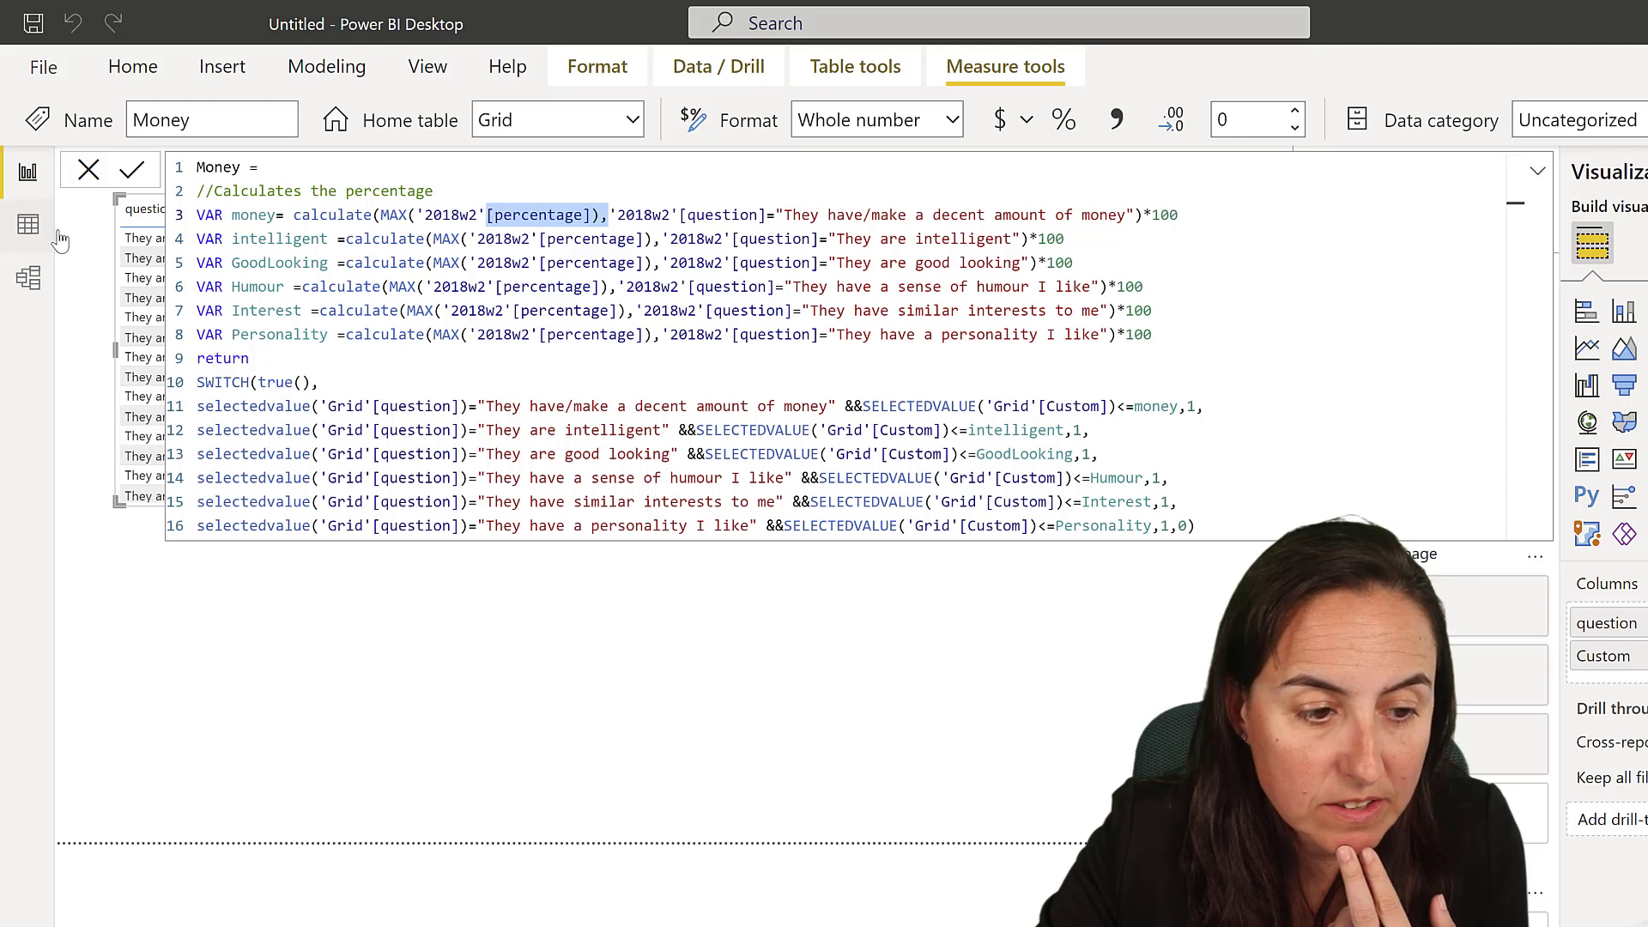
# In Data view, filter gender to Men and nationality to British.
pyautogui.click(27, 230)
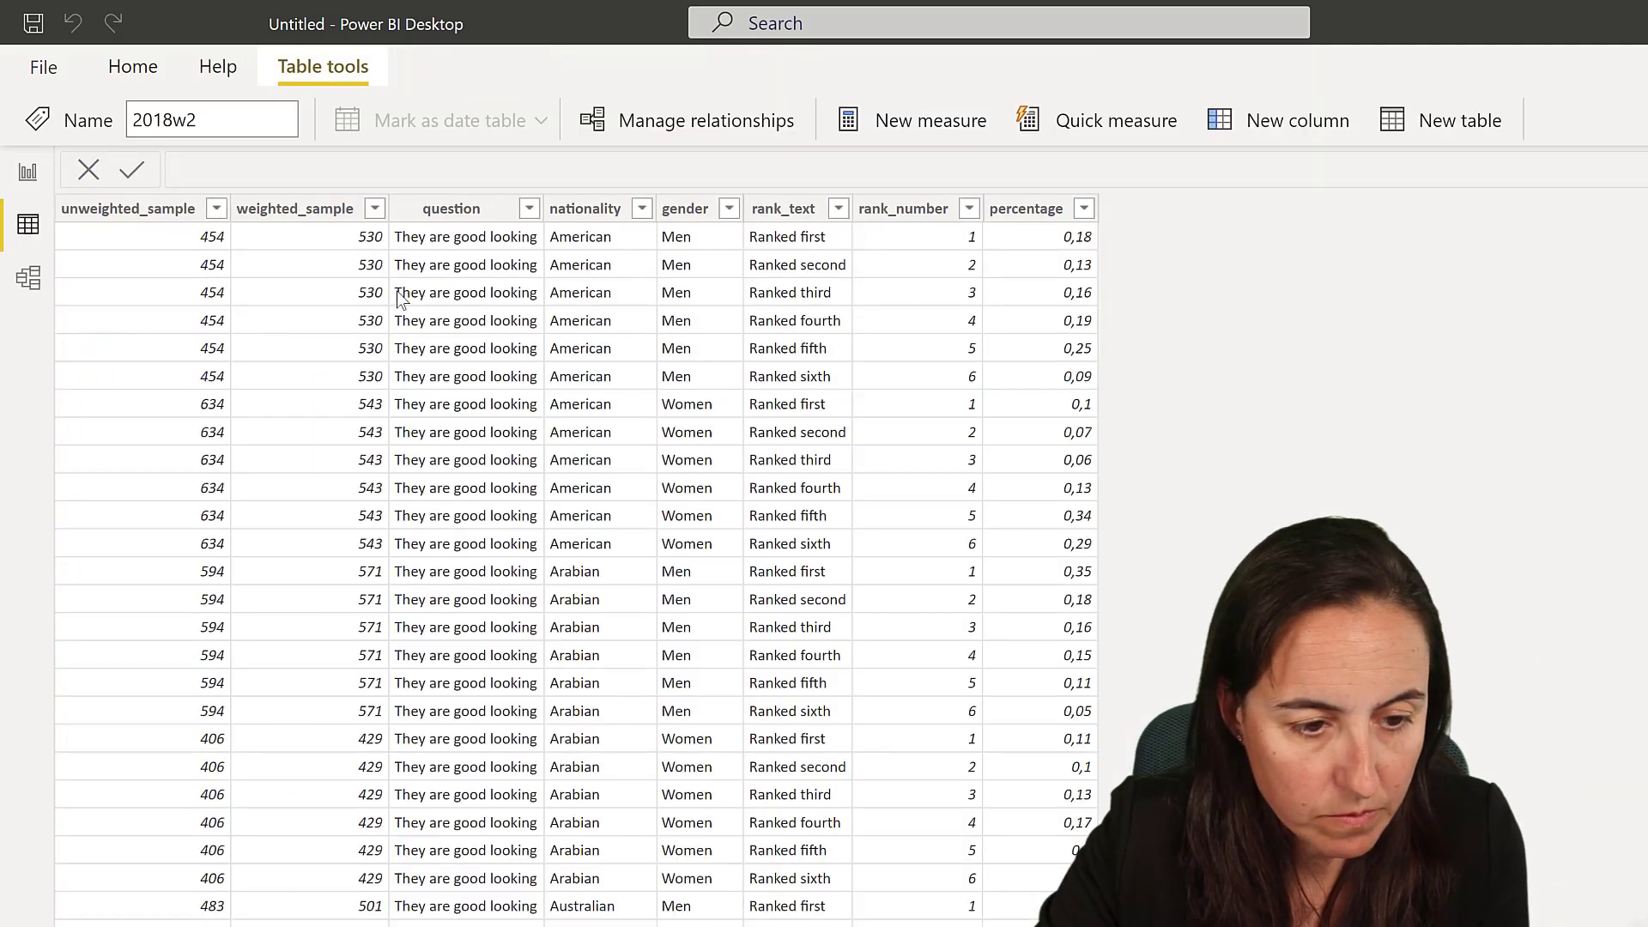
pyautogui.click(729, 208)
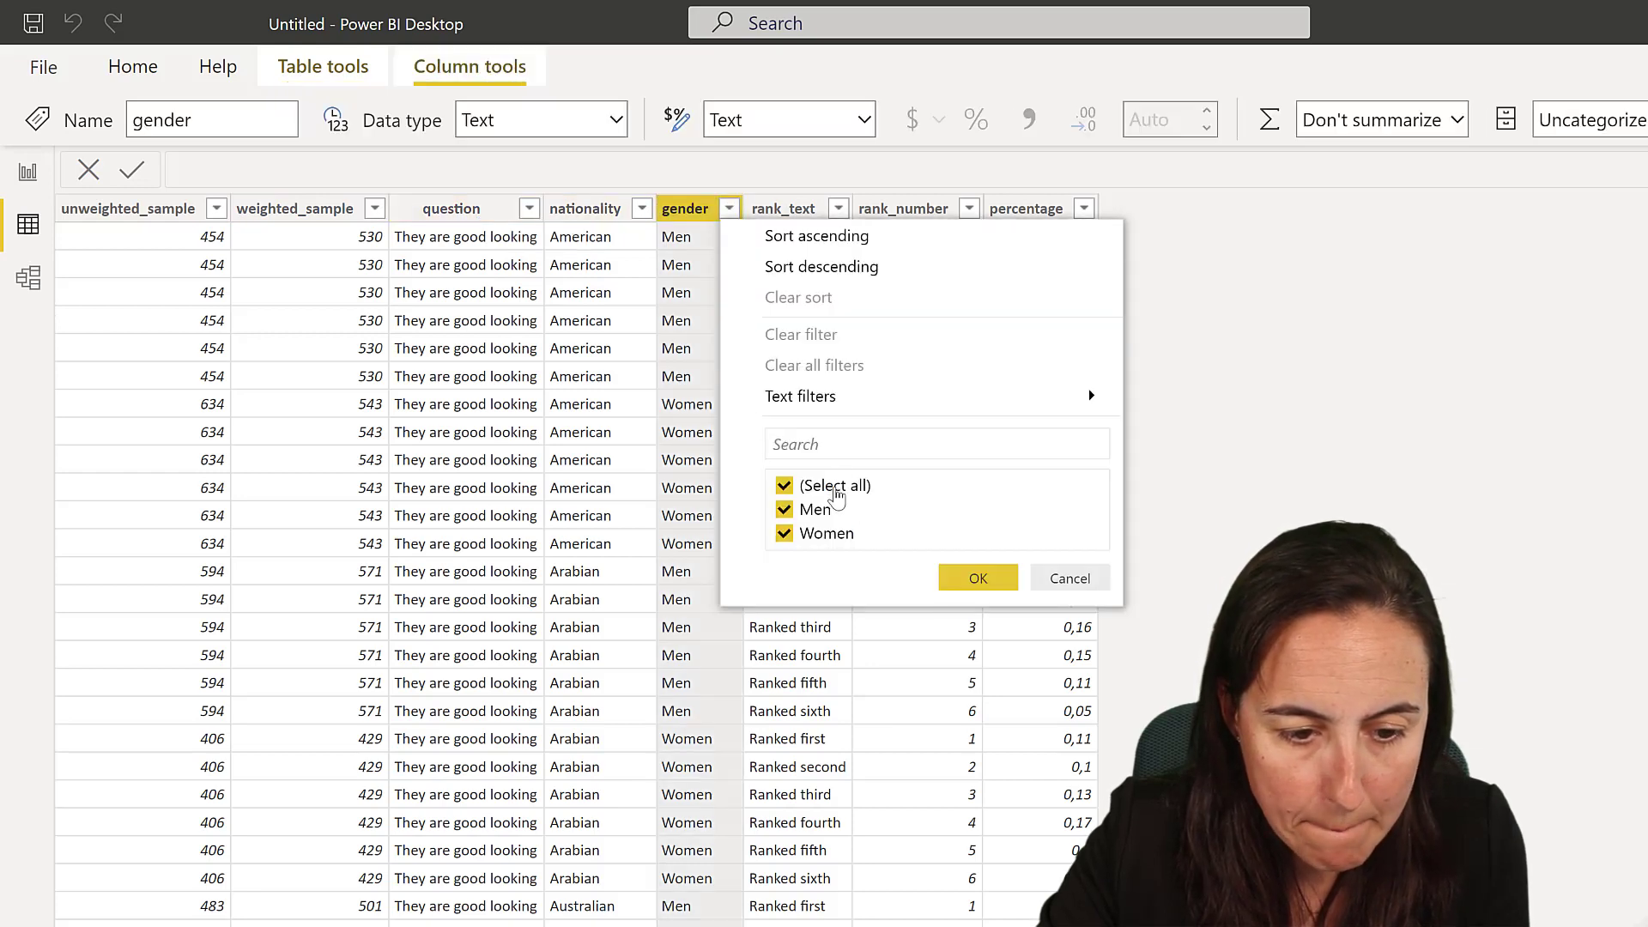
pyautogui.click(816, 486)
pyautogui.click(811, 508)
pyautogui.click(979, 579)
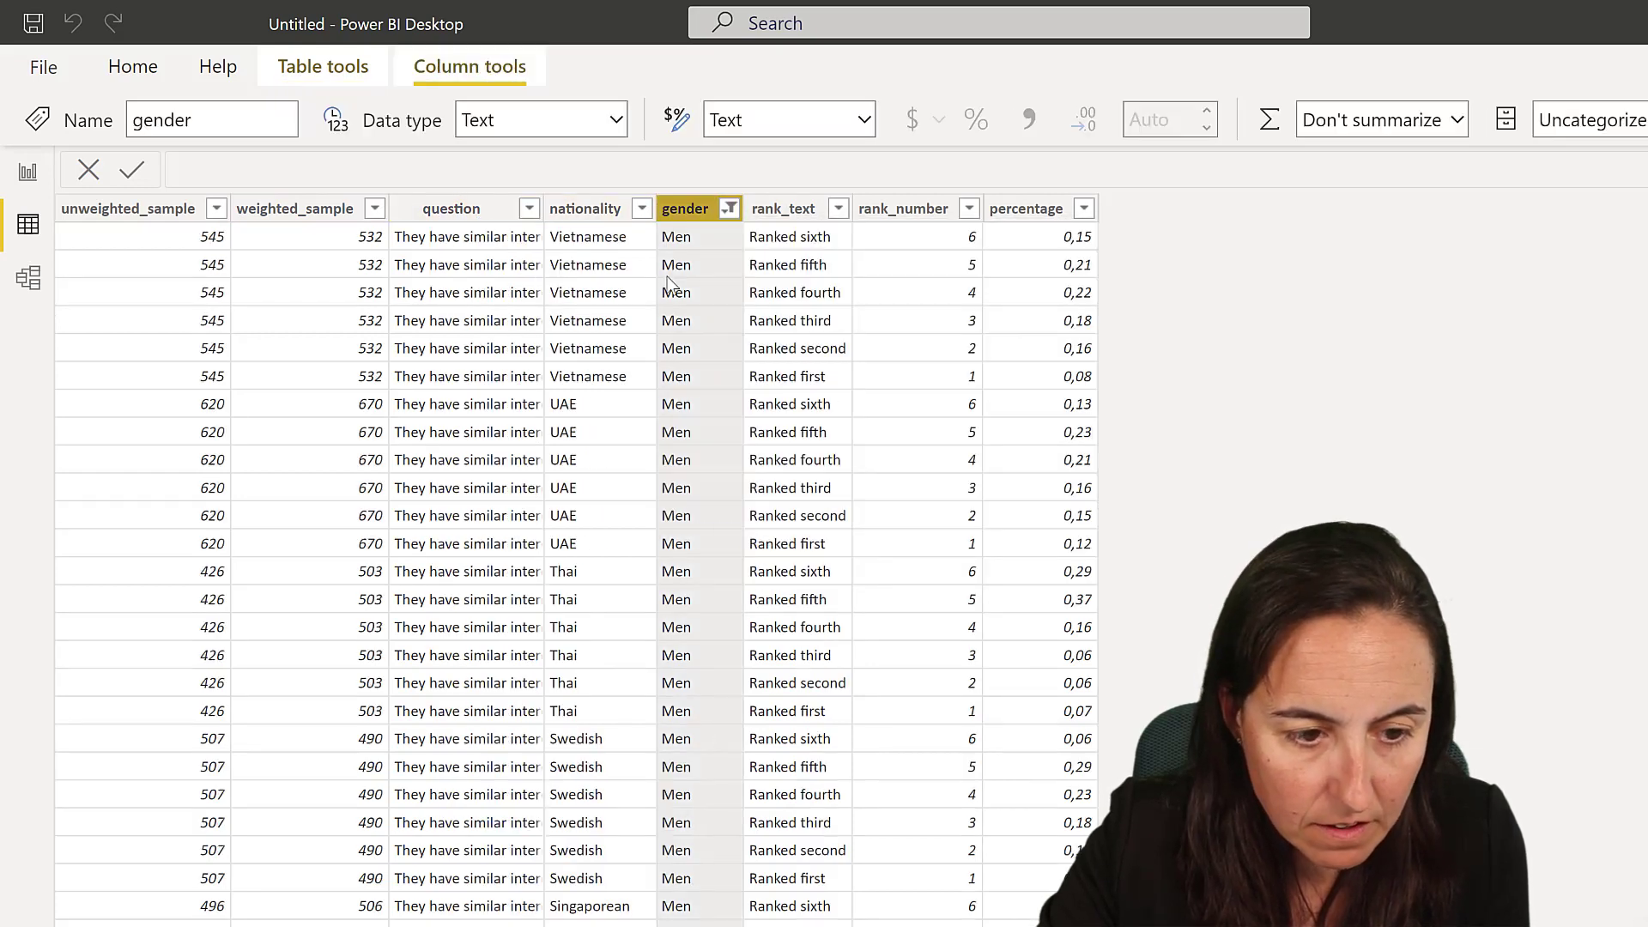
pyautogui.click(642, 209)
pyautogui.click(763, 486)
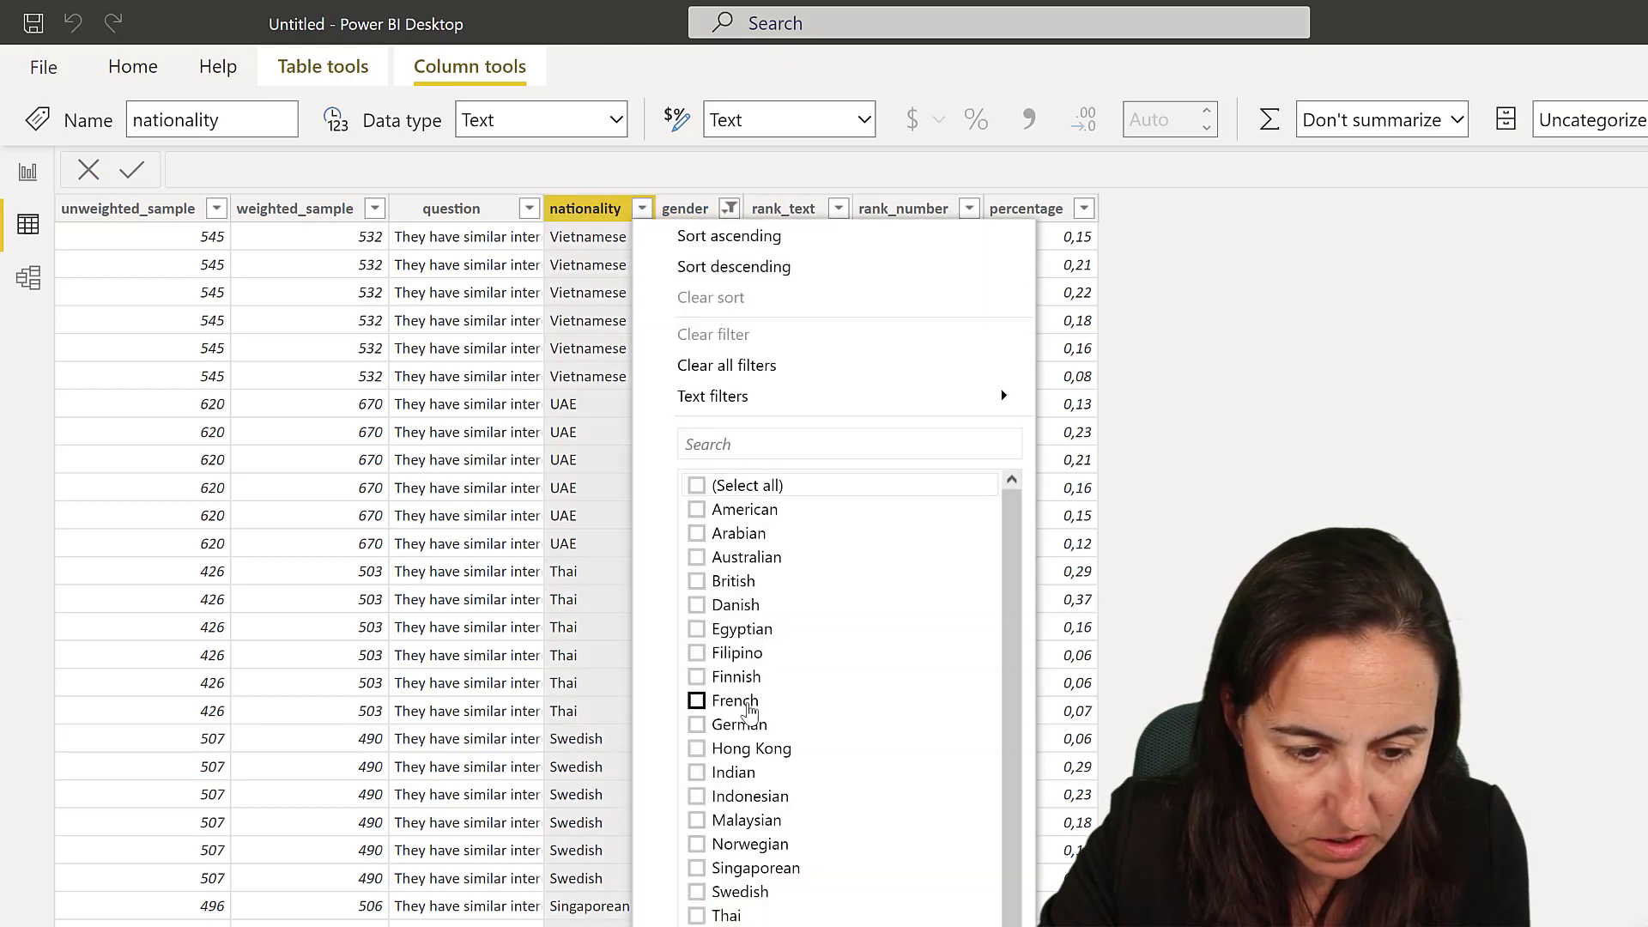
pyautogui.click(764, 584)
pyautogui.click(926, 925)
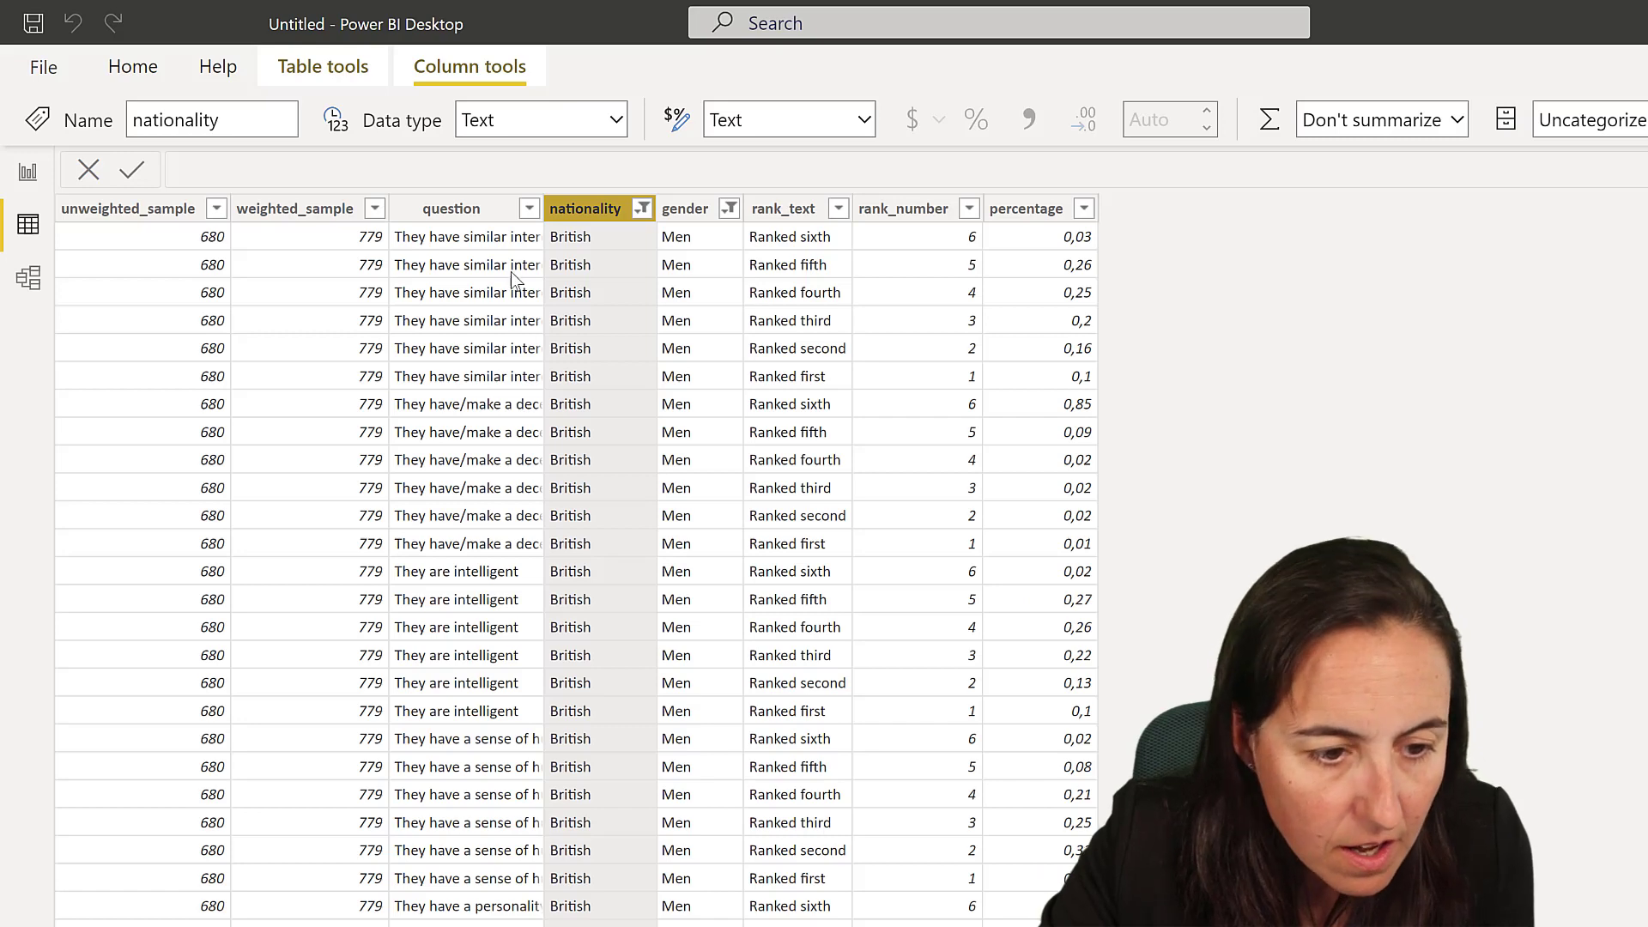
# Filter question to They are good looking and rank_text to Ranked first.
pyautogui.click(530, 209)
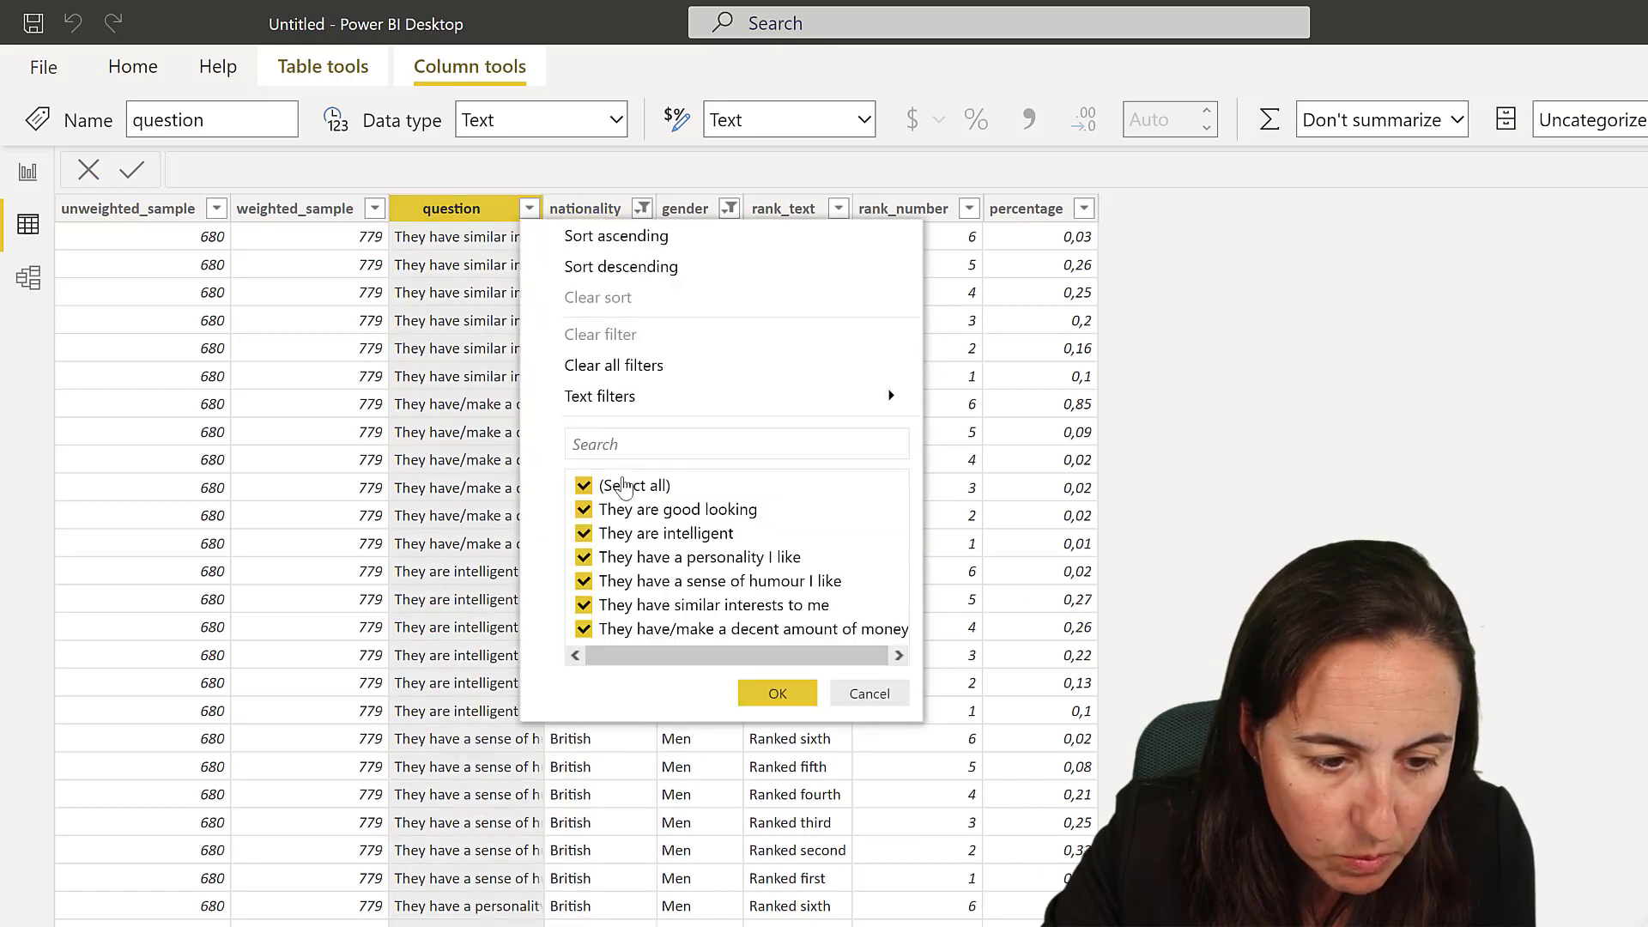
pyautogui.click(624, 486)
pyautogui.click(662, 510)
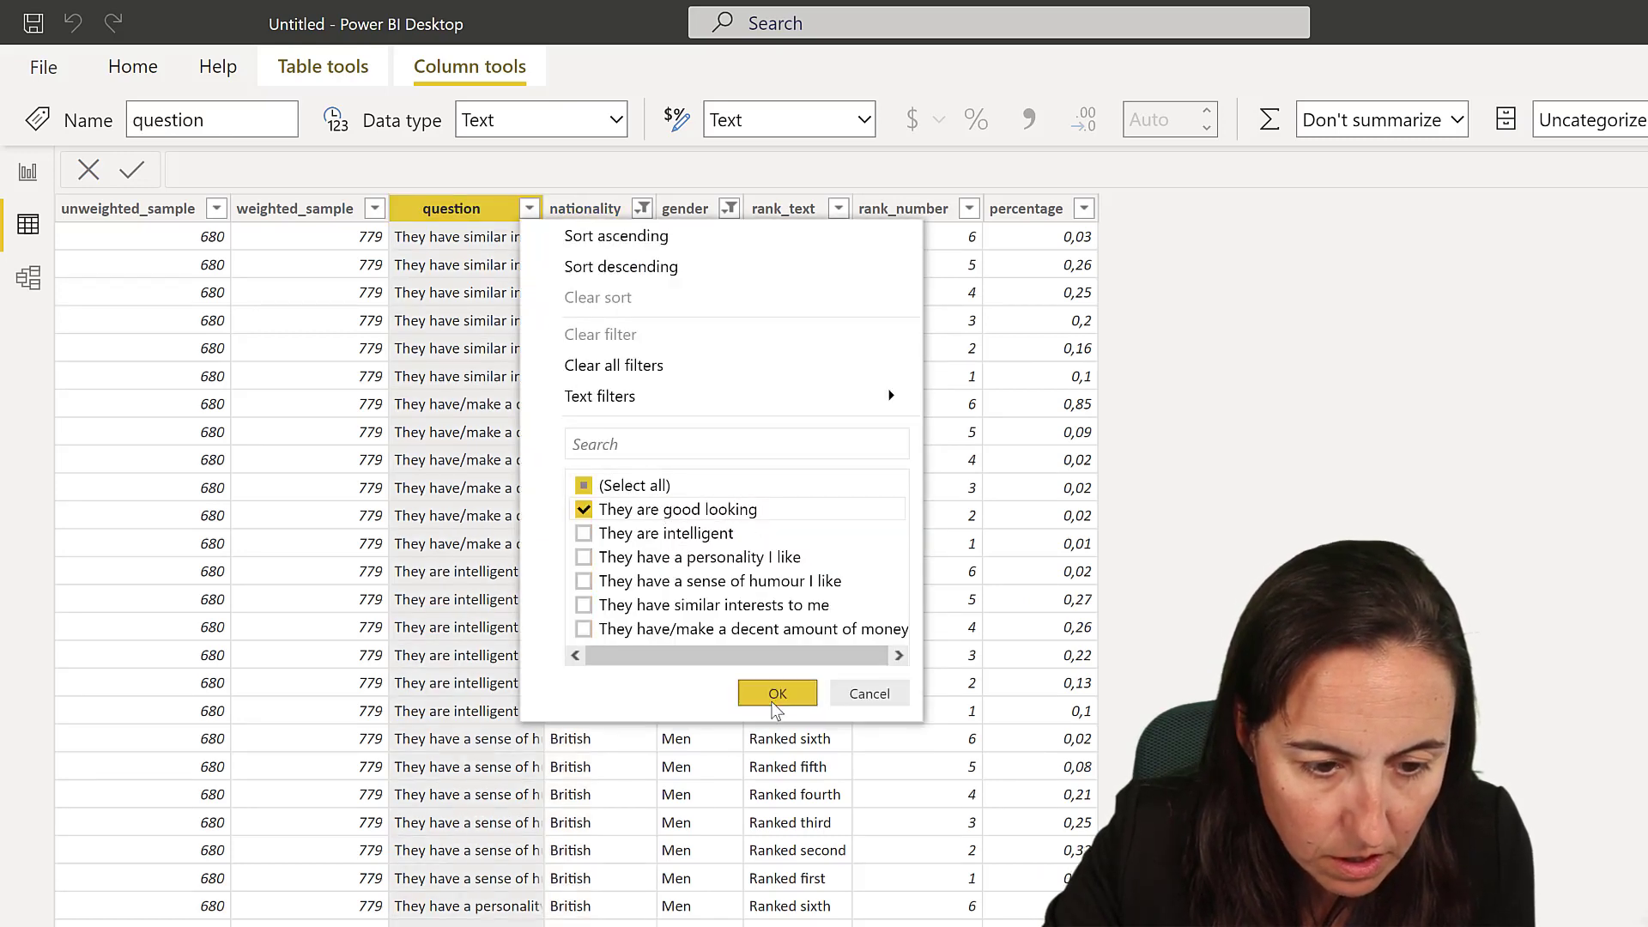
pyautogui.click(776, 695)
pyautogui.click(838, 209)
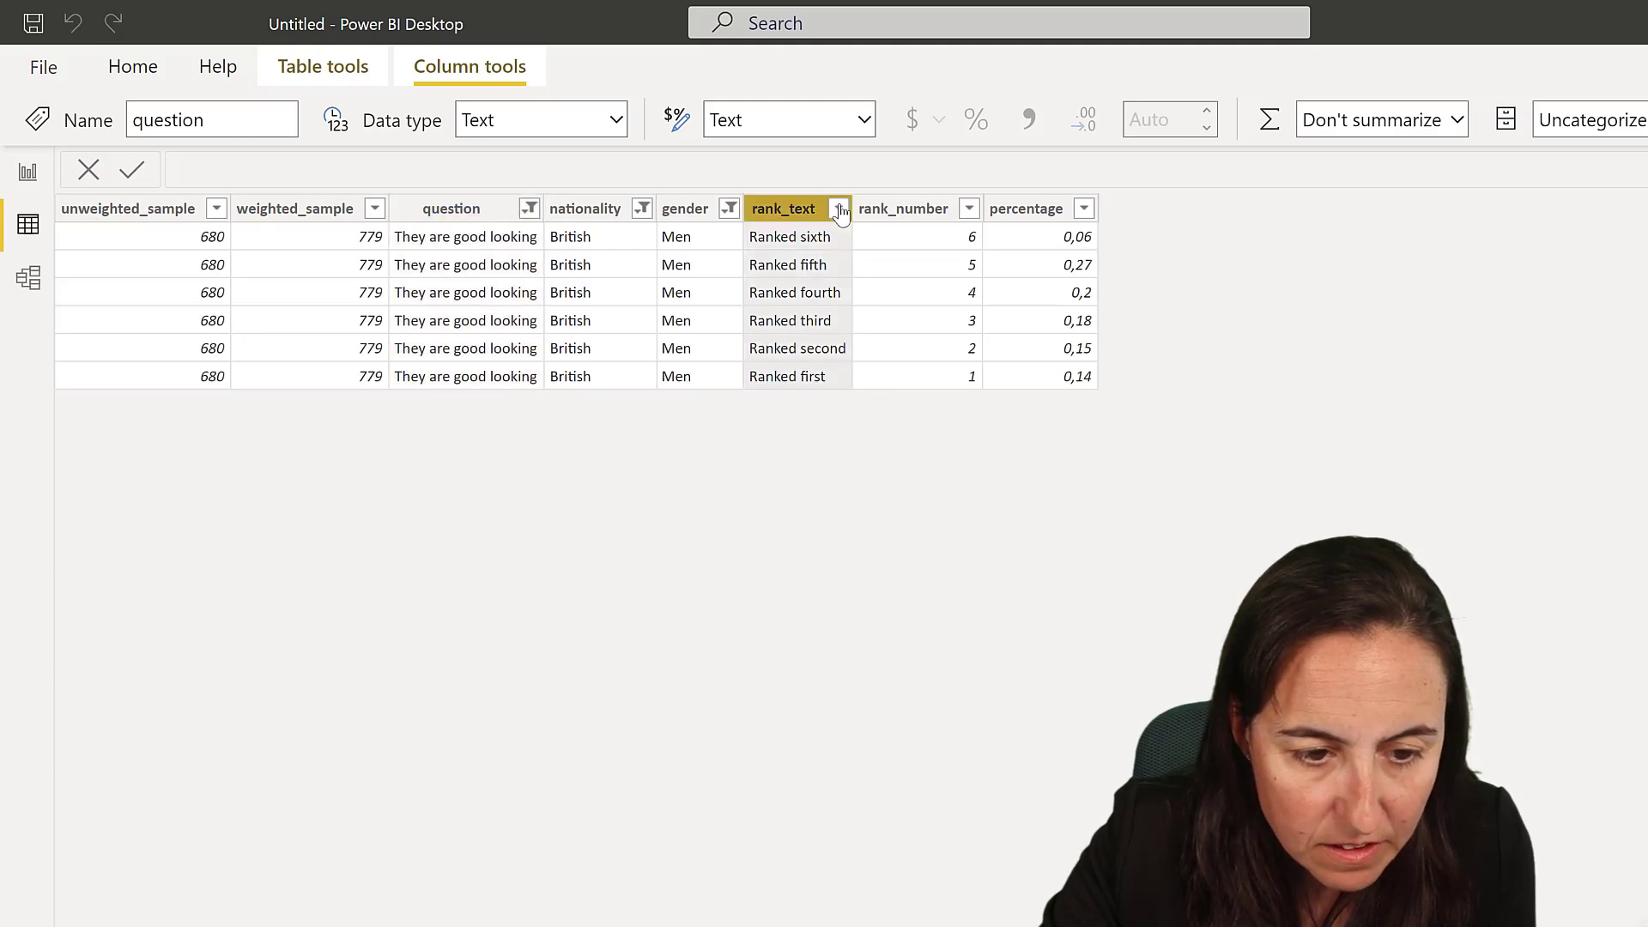
pyautogui.click(943, 486)
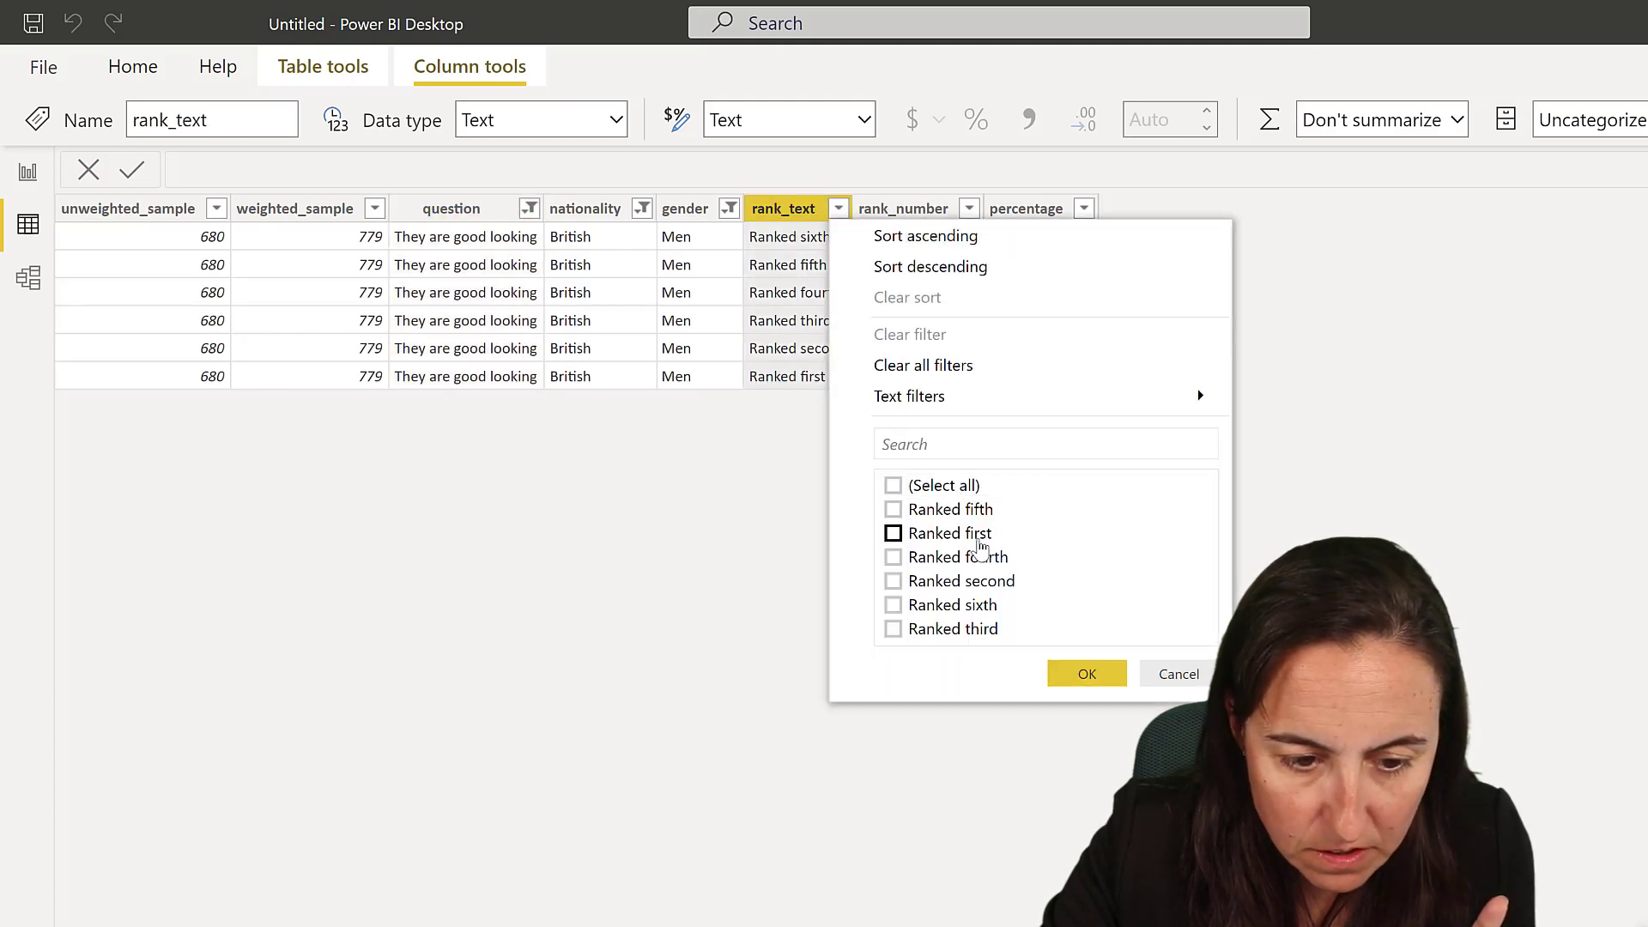
pyautogui.click(961, 533)
pyautogui.click(1086, 674)
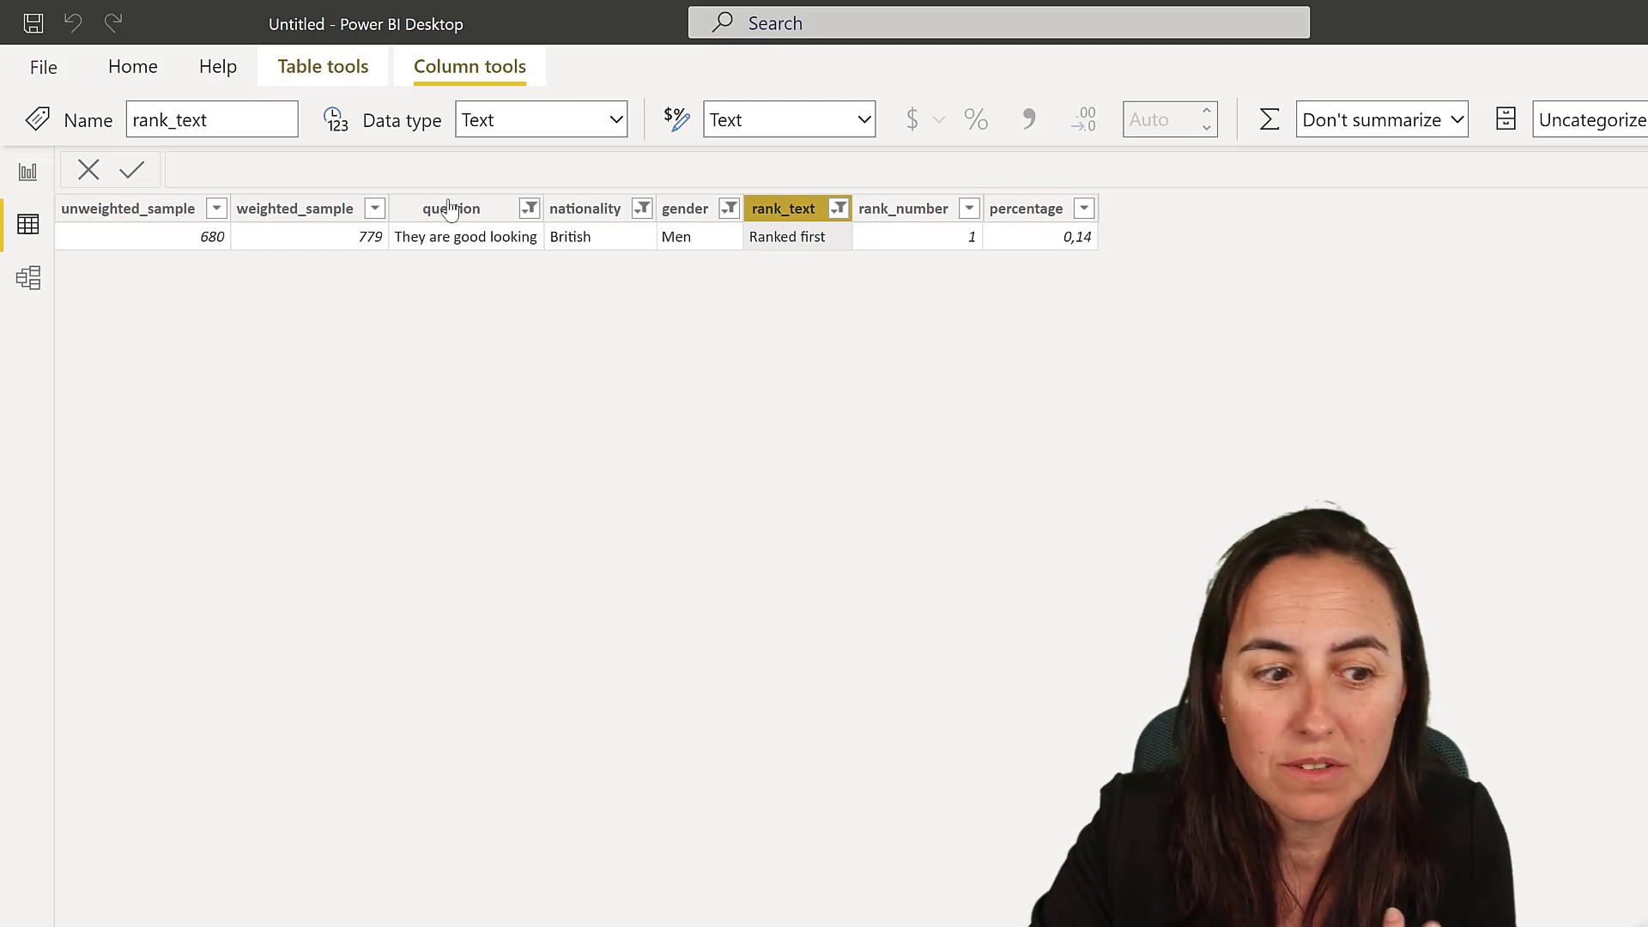
pyautogui.click(24, 175)
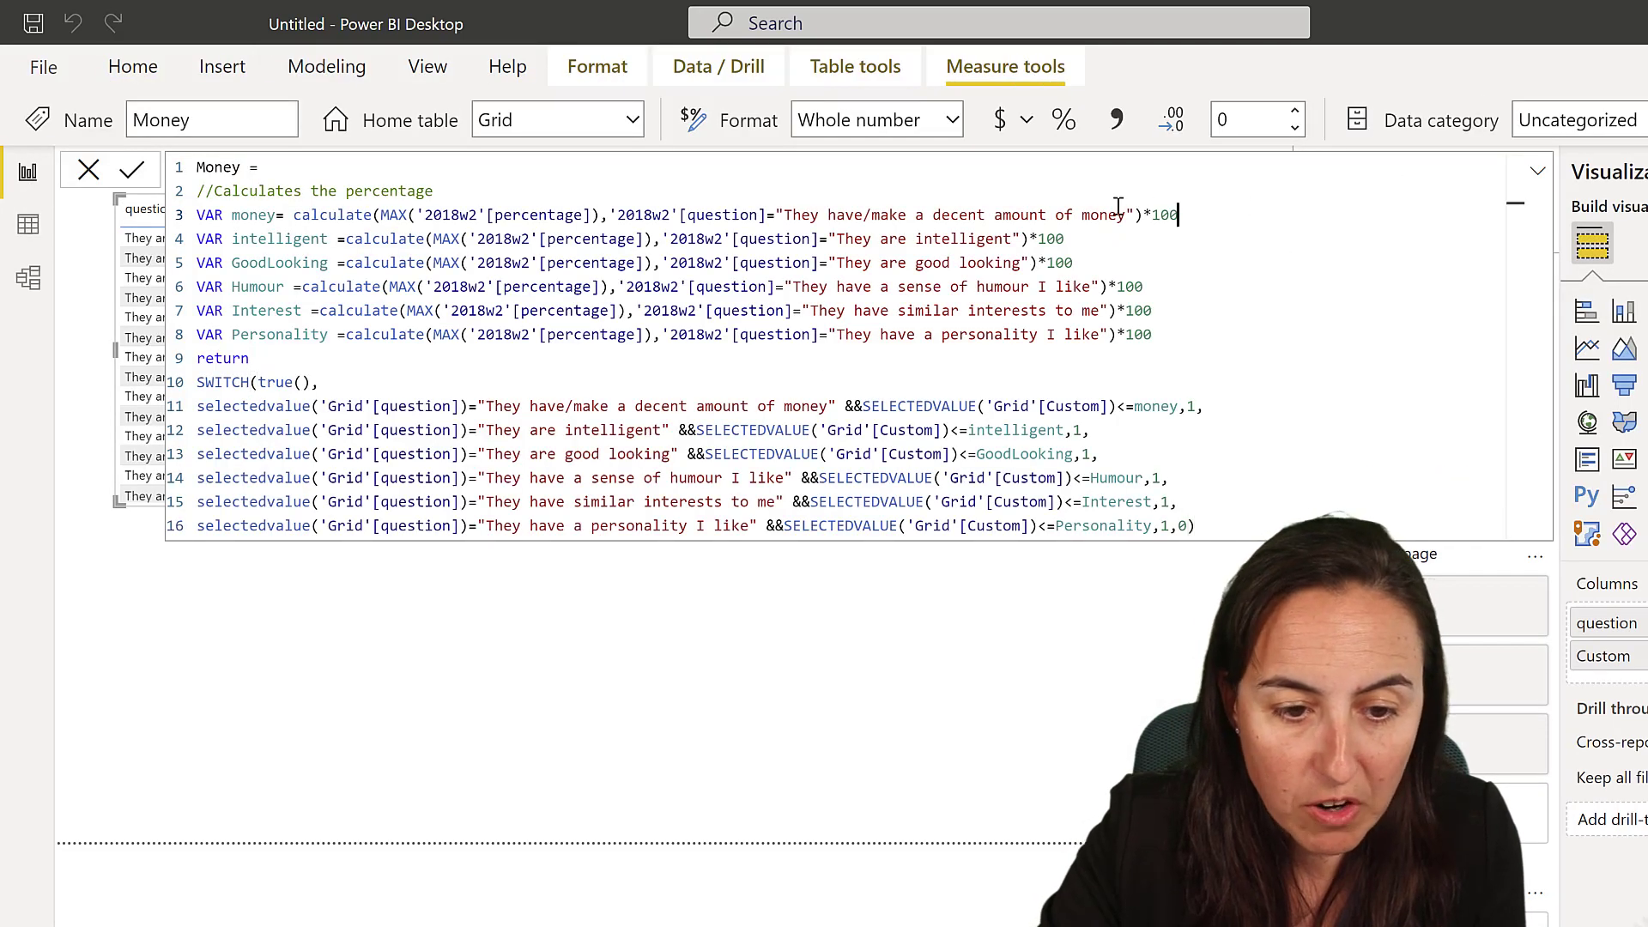
# Review the Money measure's variable and SWITCH conditions, check Data view, then collapse the formula bar.
pyautogui.moveTo(1232, 219); pyautogui.dragTo(230, 218)
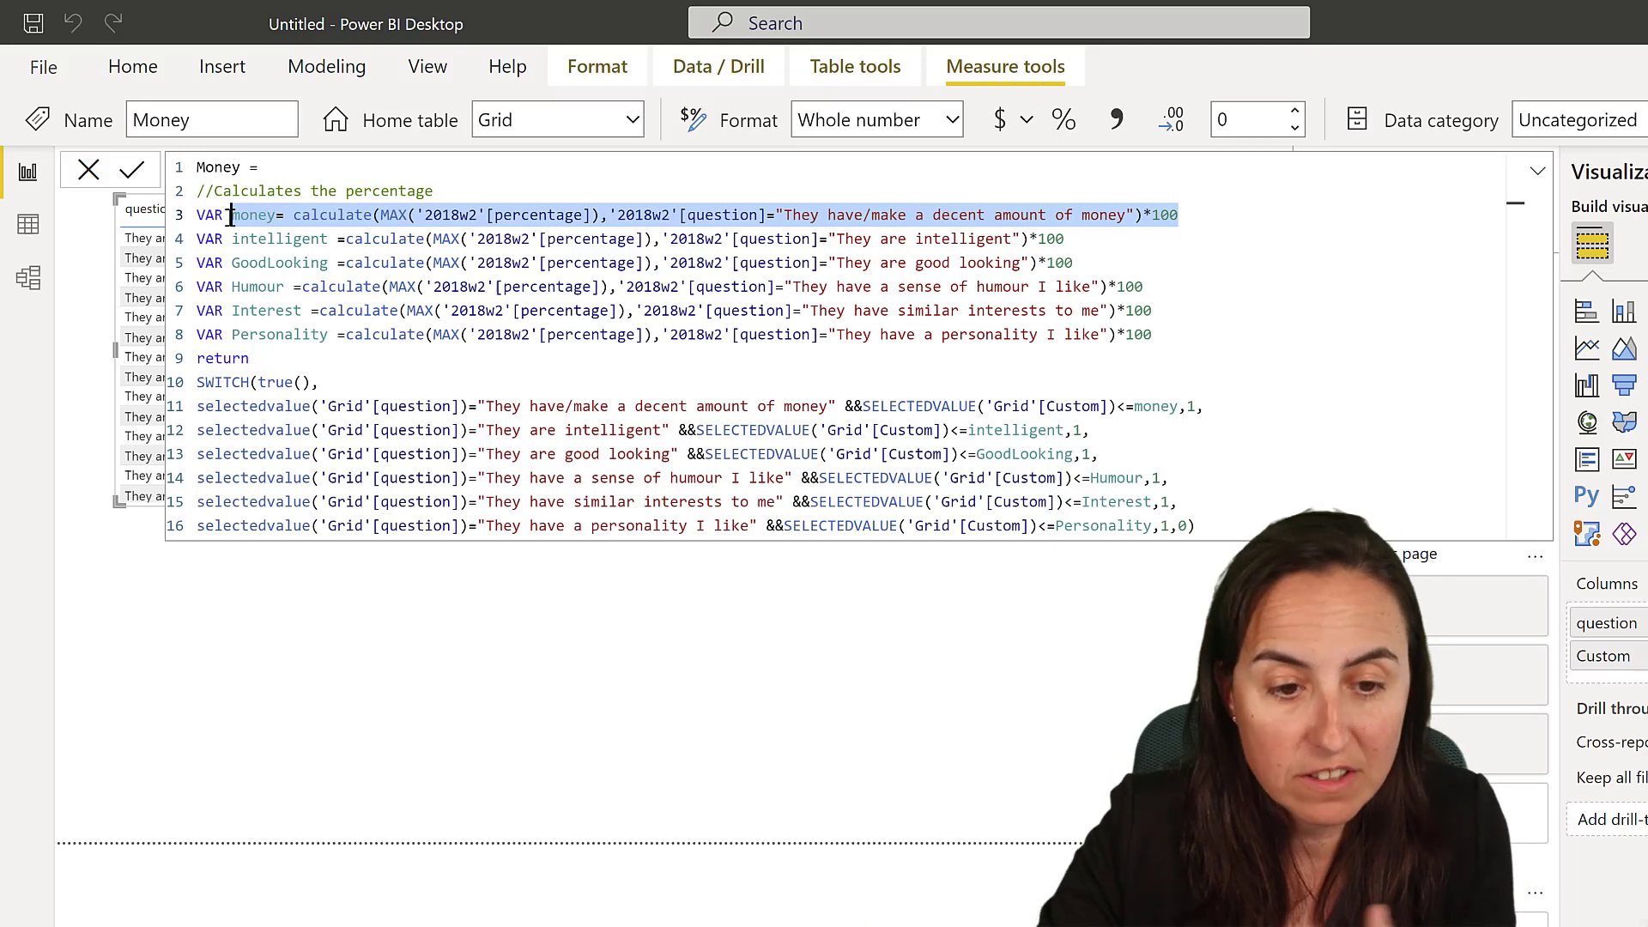
pyautogui.click(1204, 214)
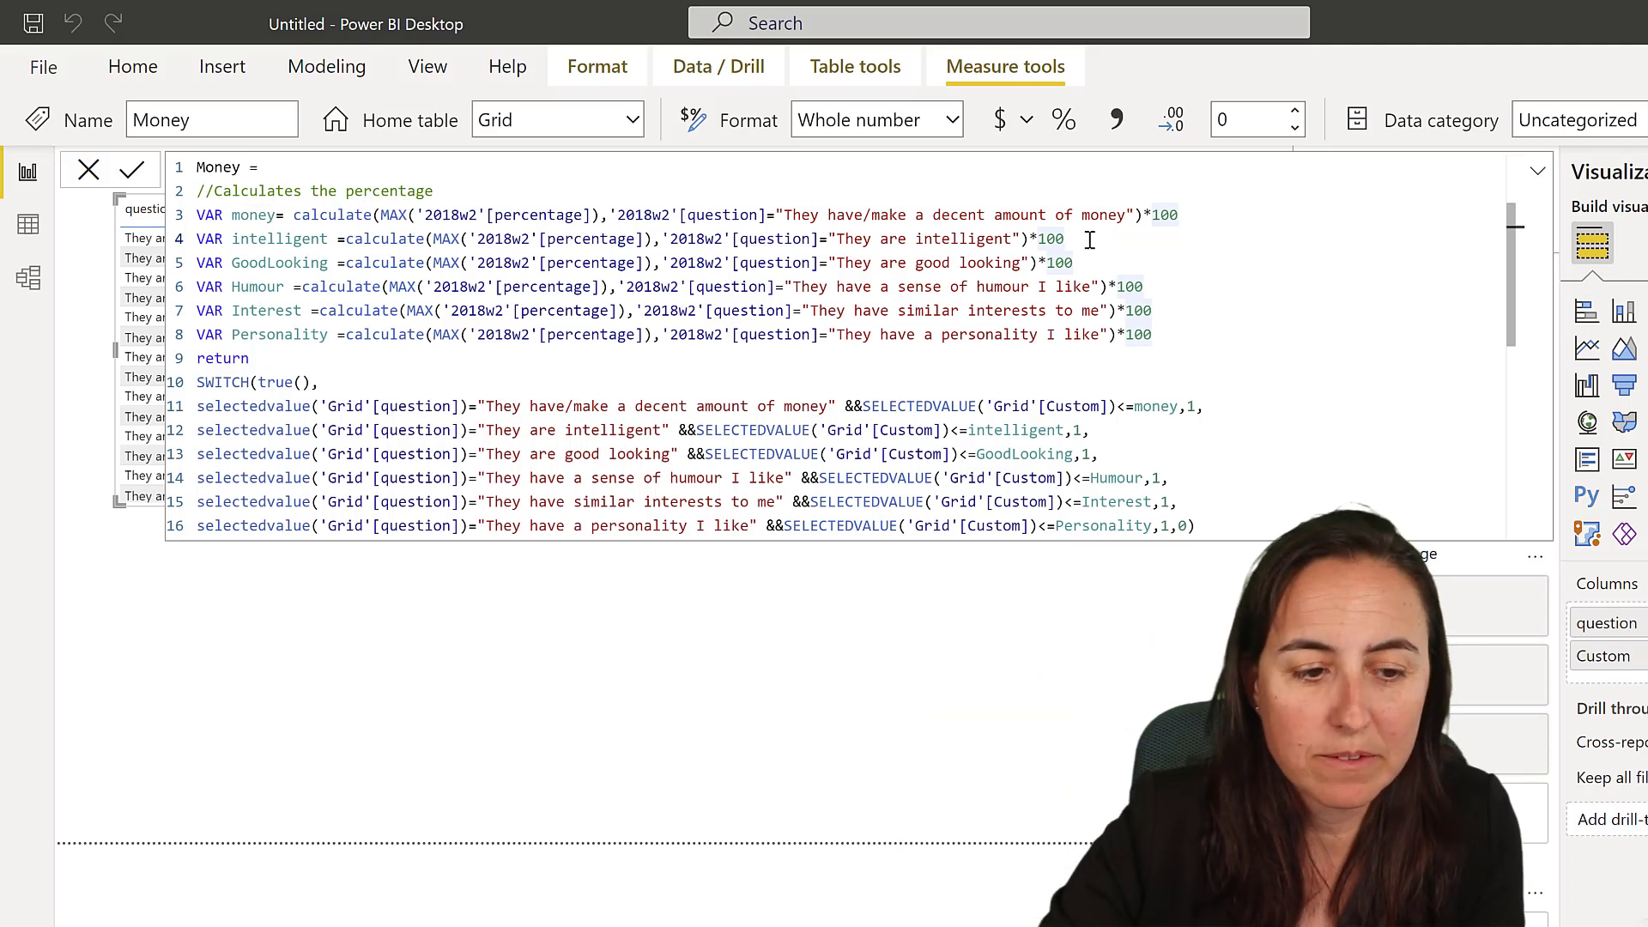
pyautogui.click(1166, 382)
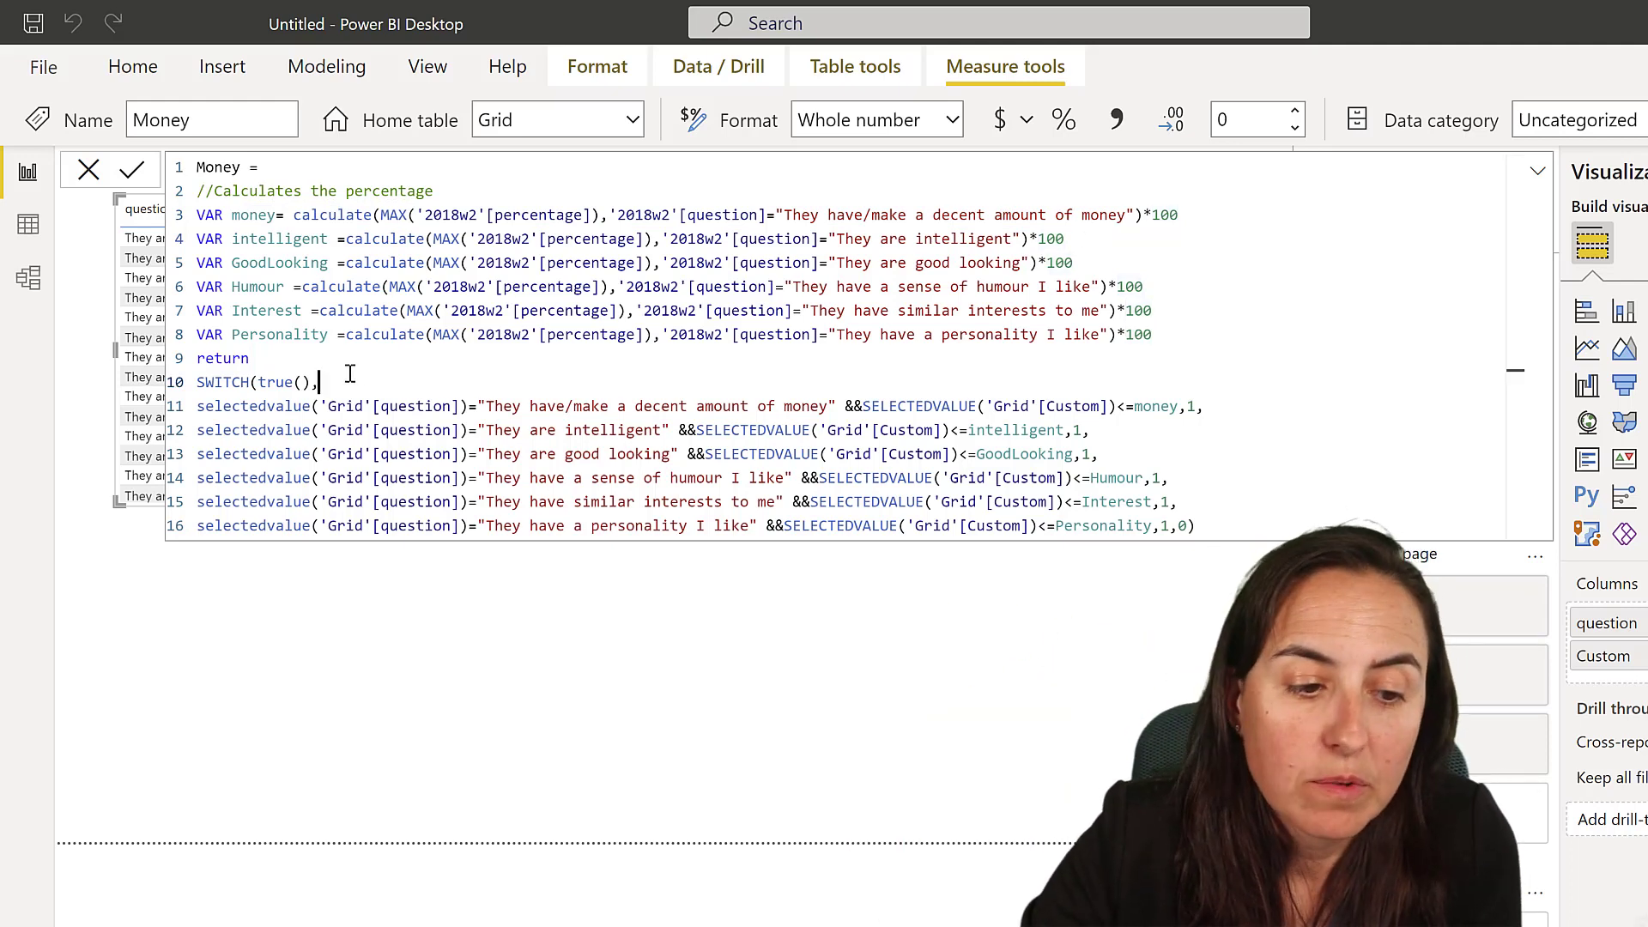
pyautogui.click(28, 224)
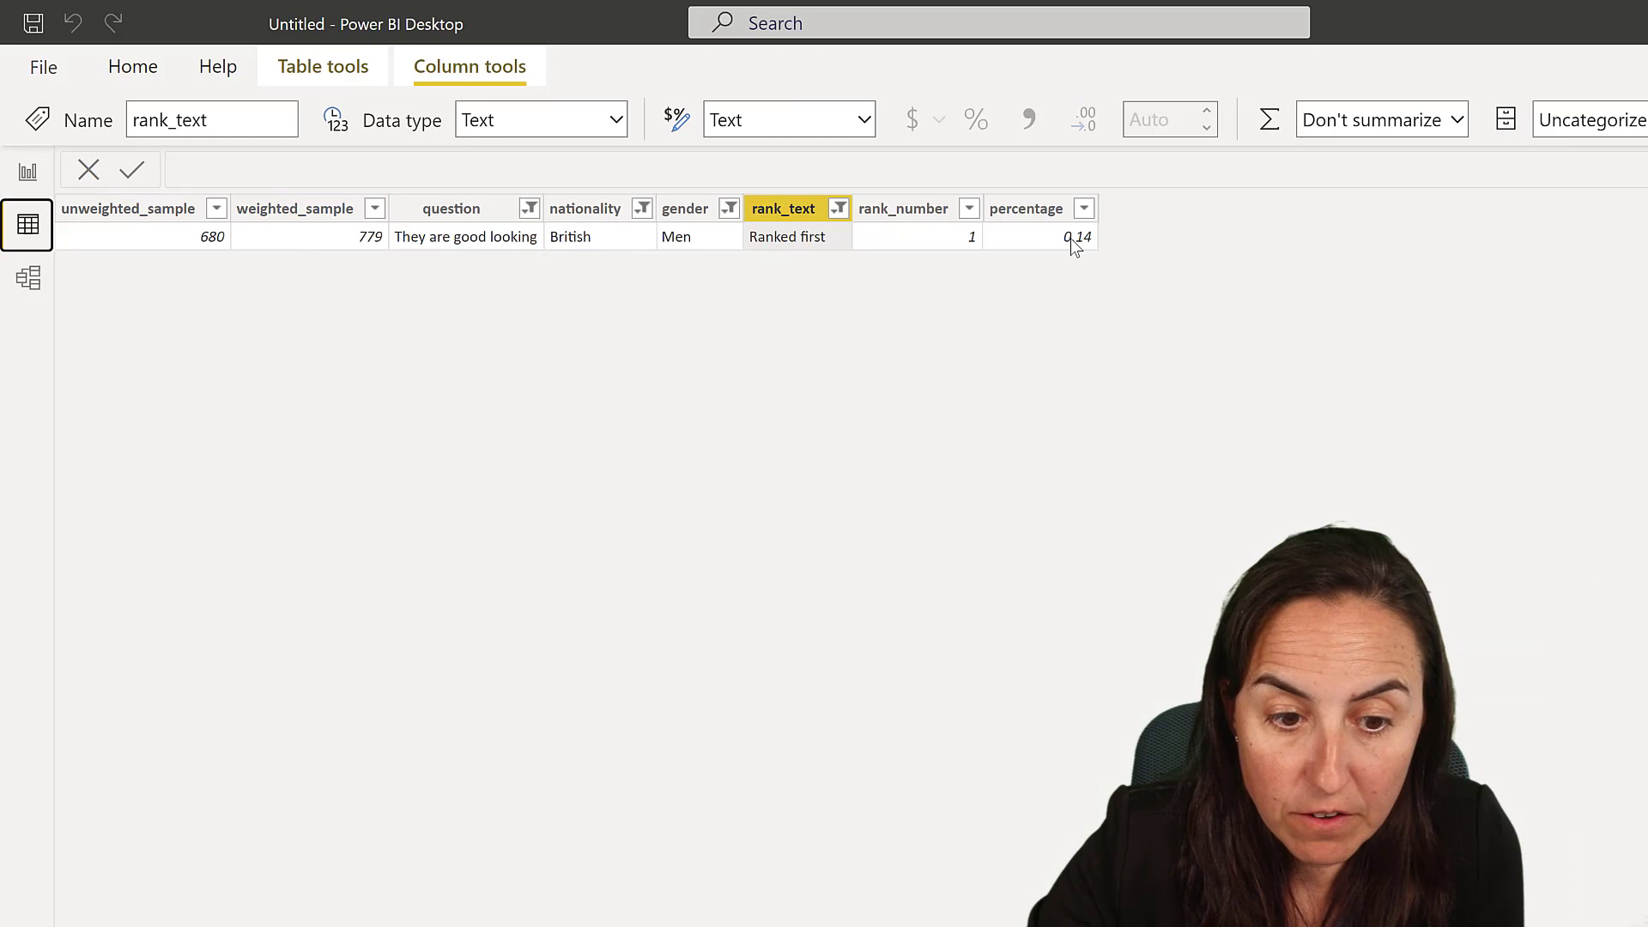
pyautogui.click(28, 172)
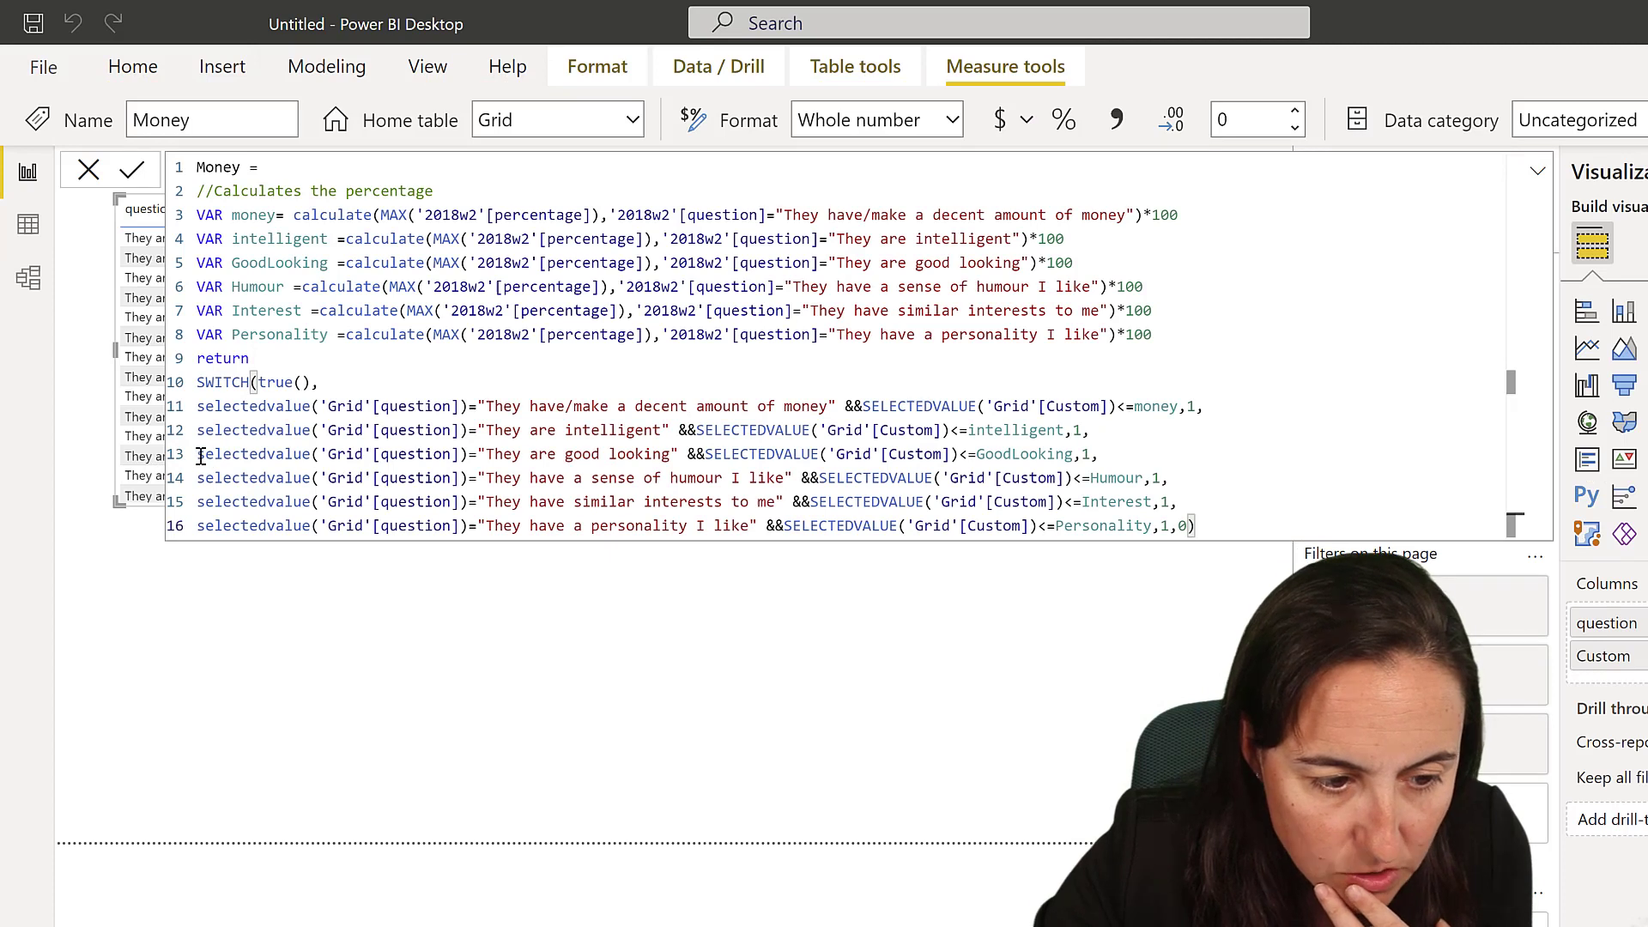
pyautogui.moveTo(200, 456); pyautogui.dragTo(1181, 452)
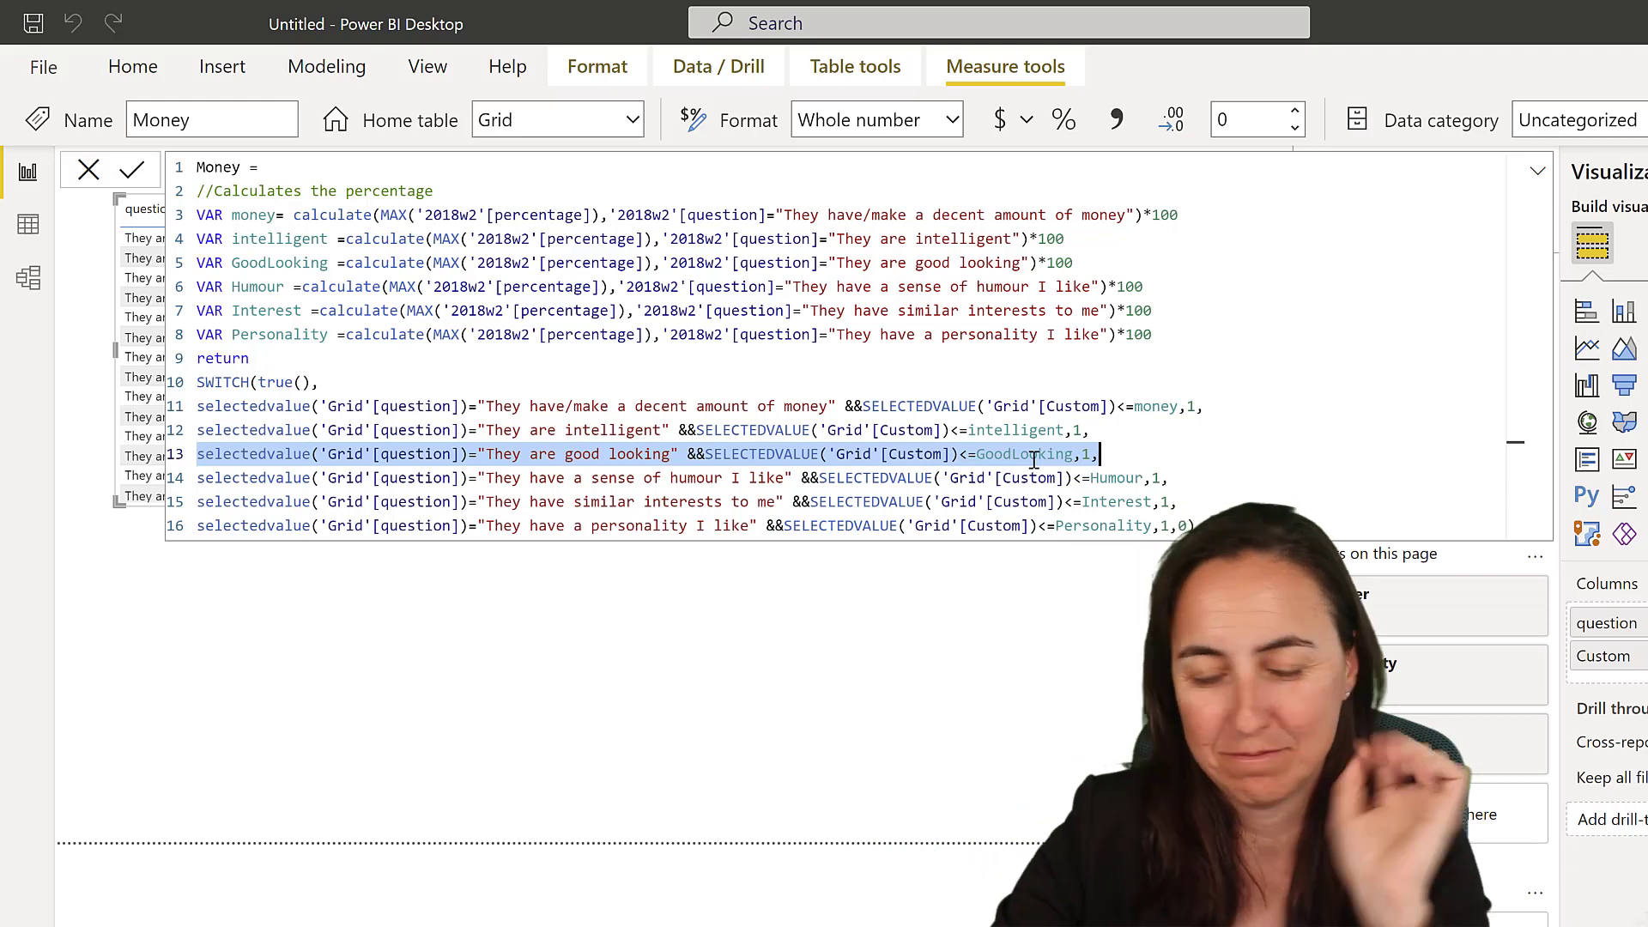
pyautogui.click(1005, 692)
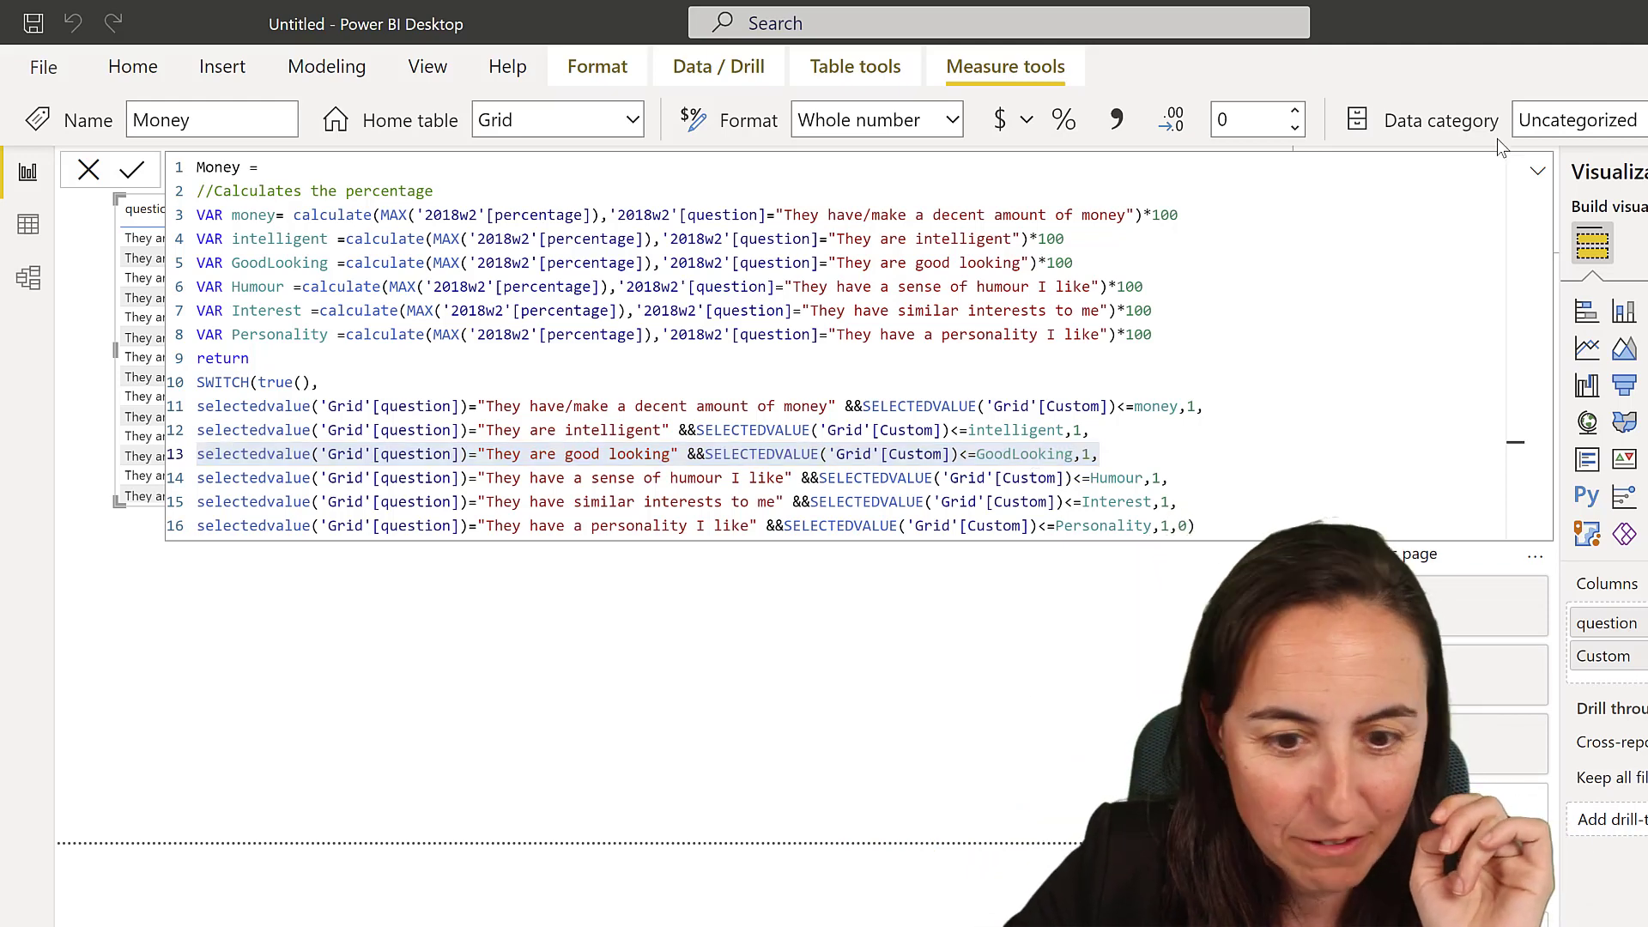
pyautogui.click(1537, 176)
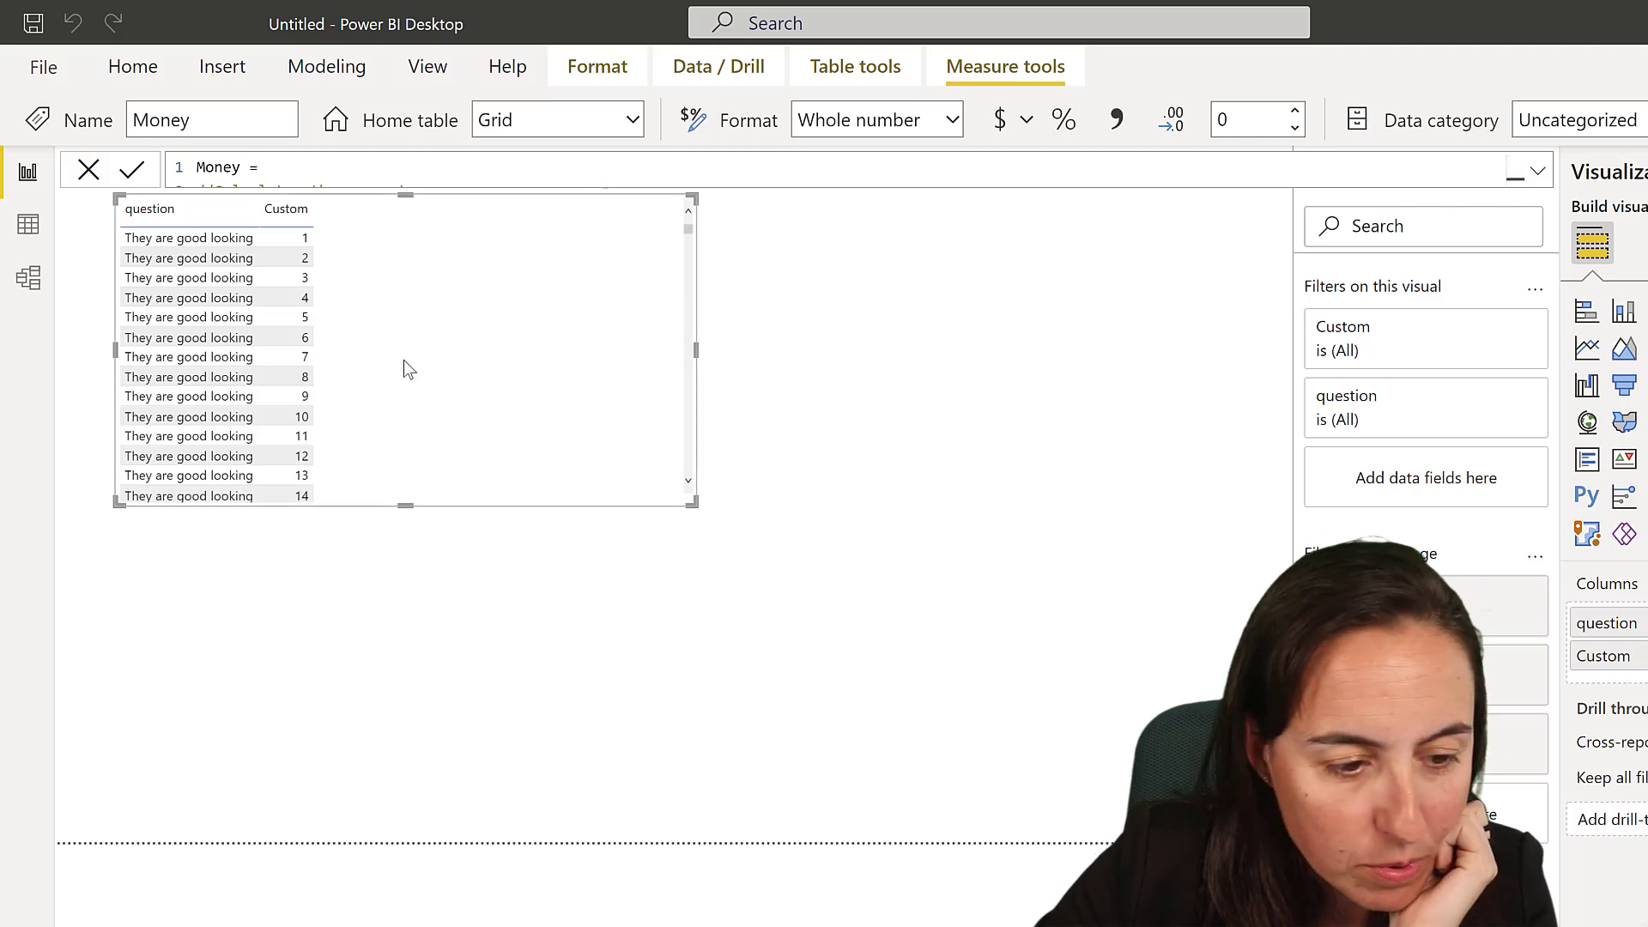
# Add the Money measure to the table visual.
pyautogui.moveTo(466, 324); pyautogui.dragTo(455, 319)
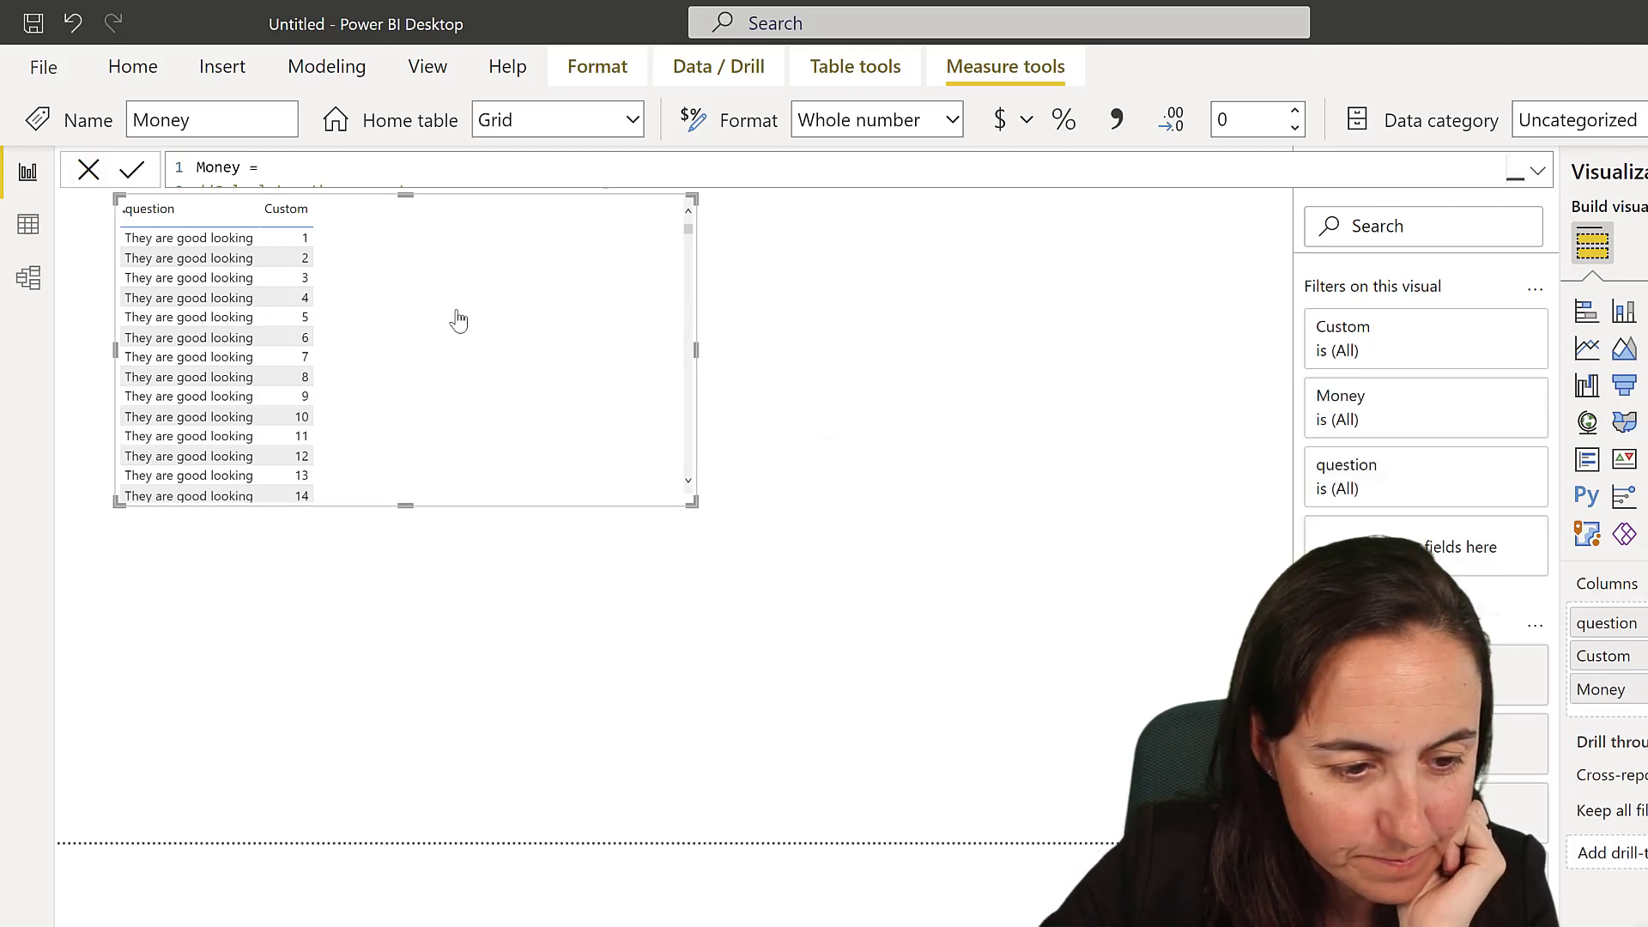
pyautogui.scroll(-3, 381, 317)
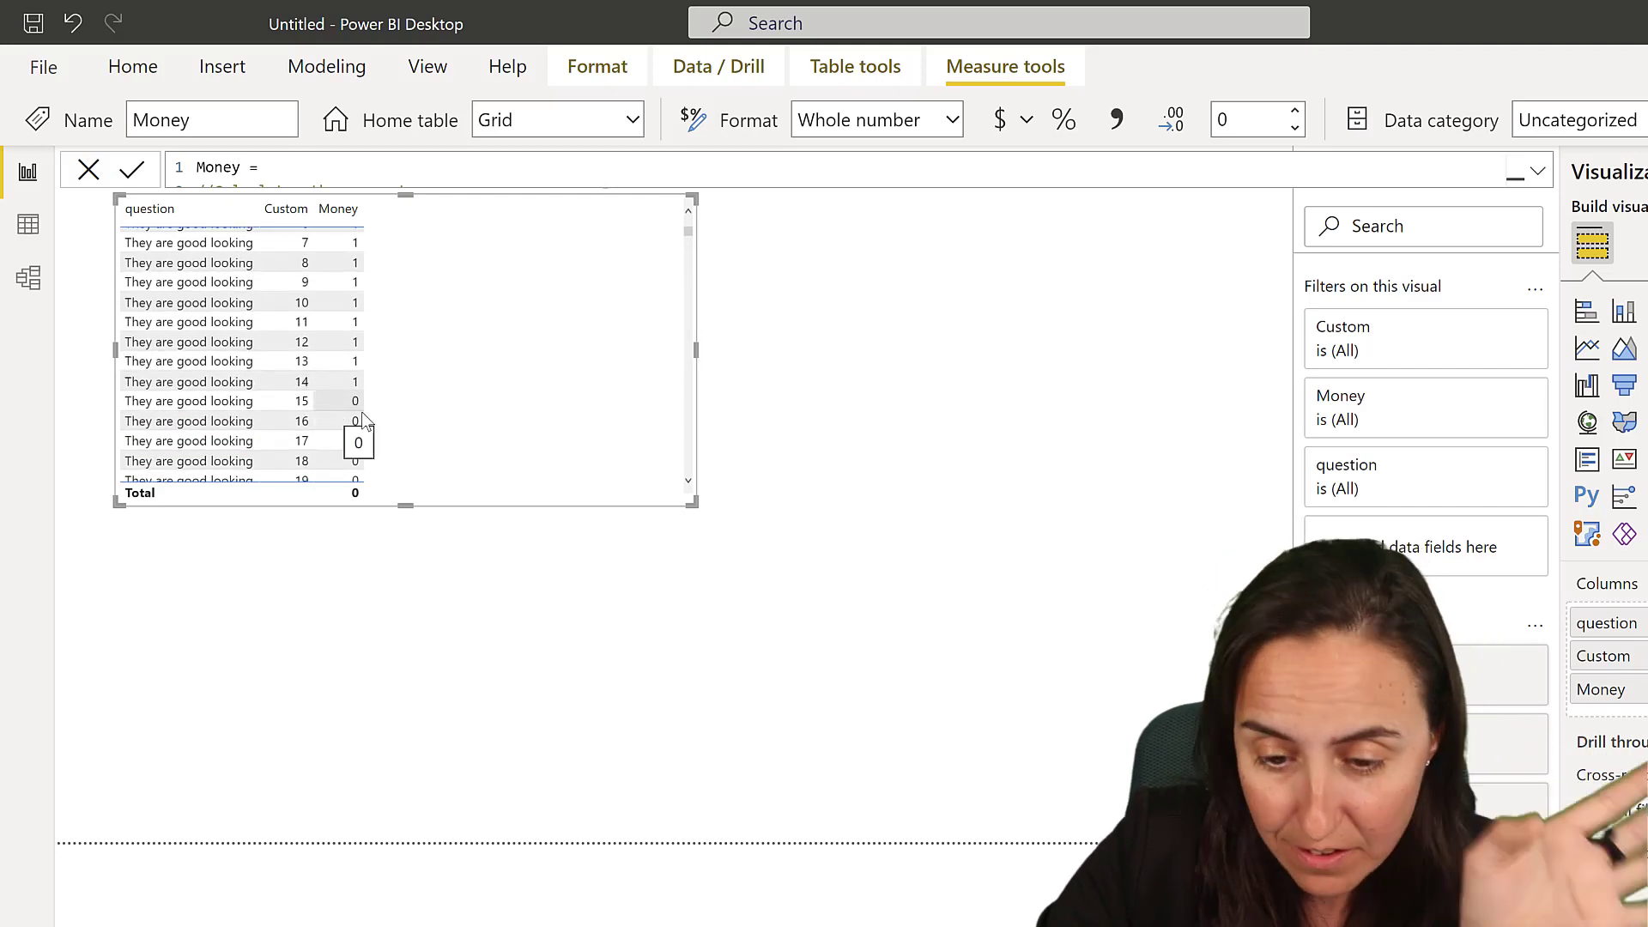
pyautogui.click(574, 352)
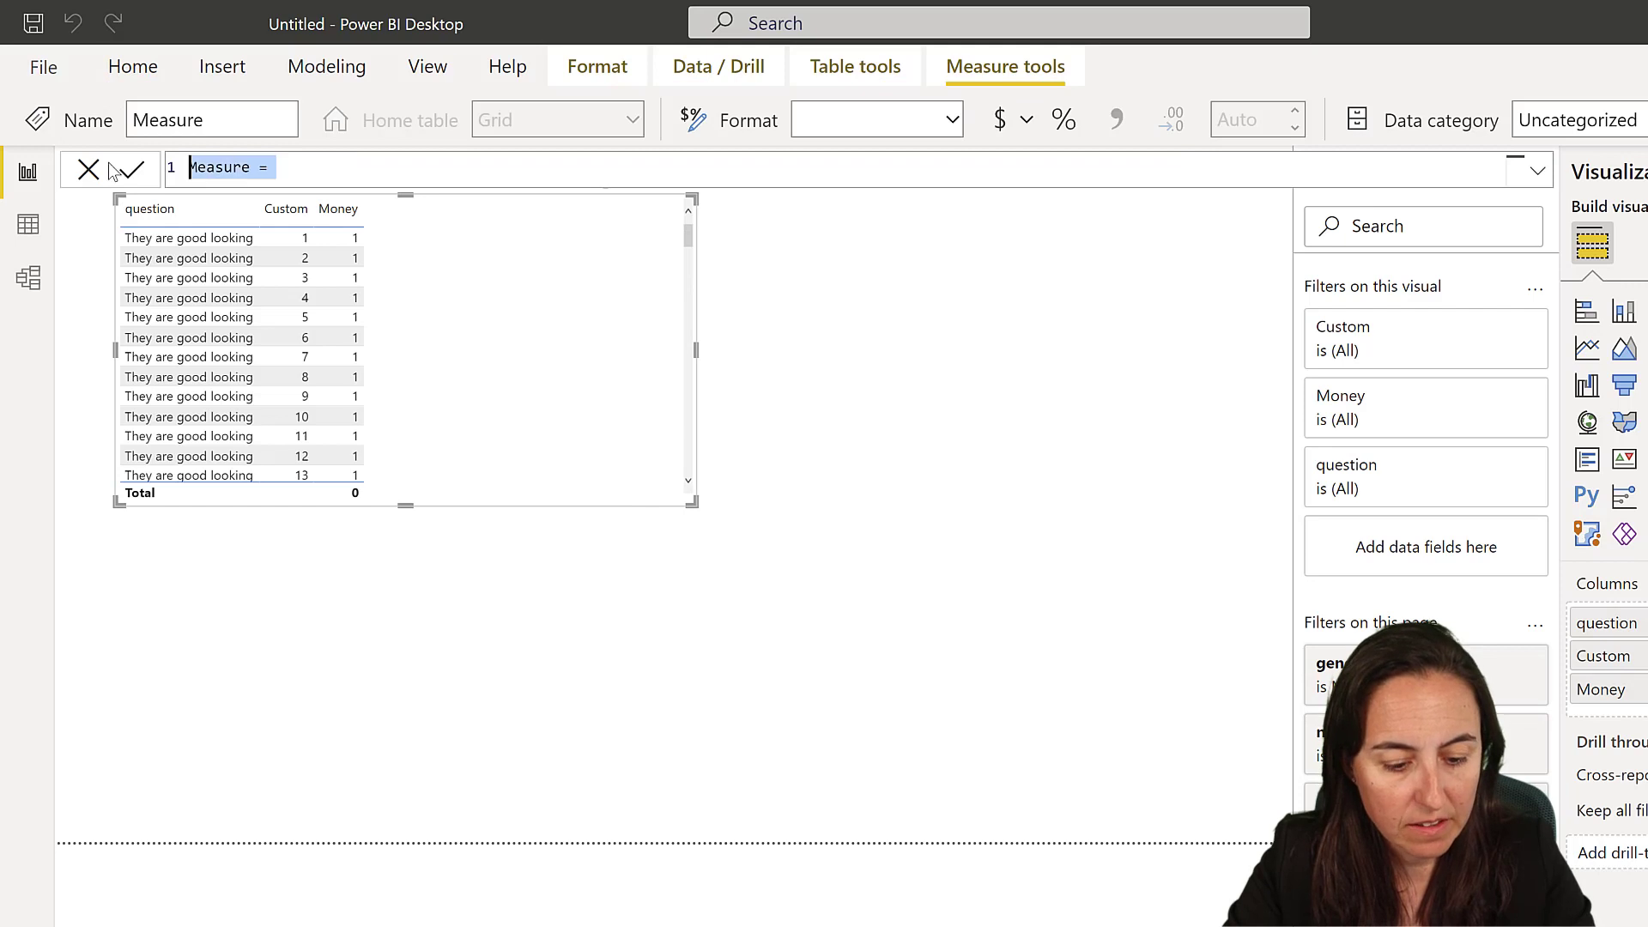
# Create measure sum = SUMX('Grid',[Money]), totalling 100, and add it to the table.
pyautogui.write("sum = SUMX('Grid', [Money])")
pyautogui.press('Return')
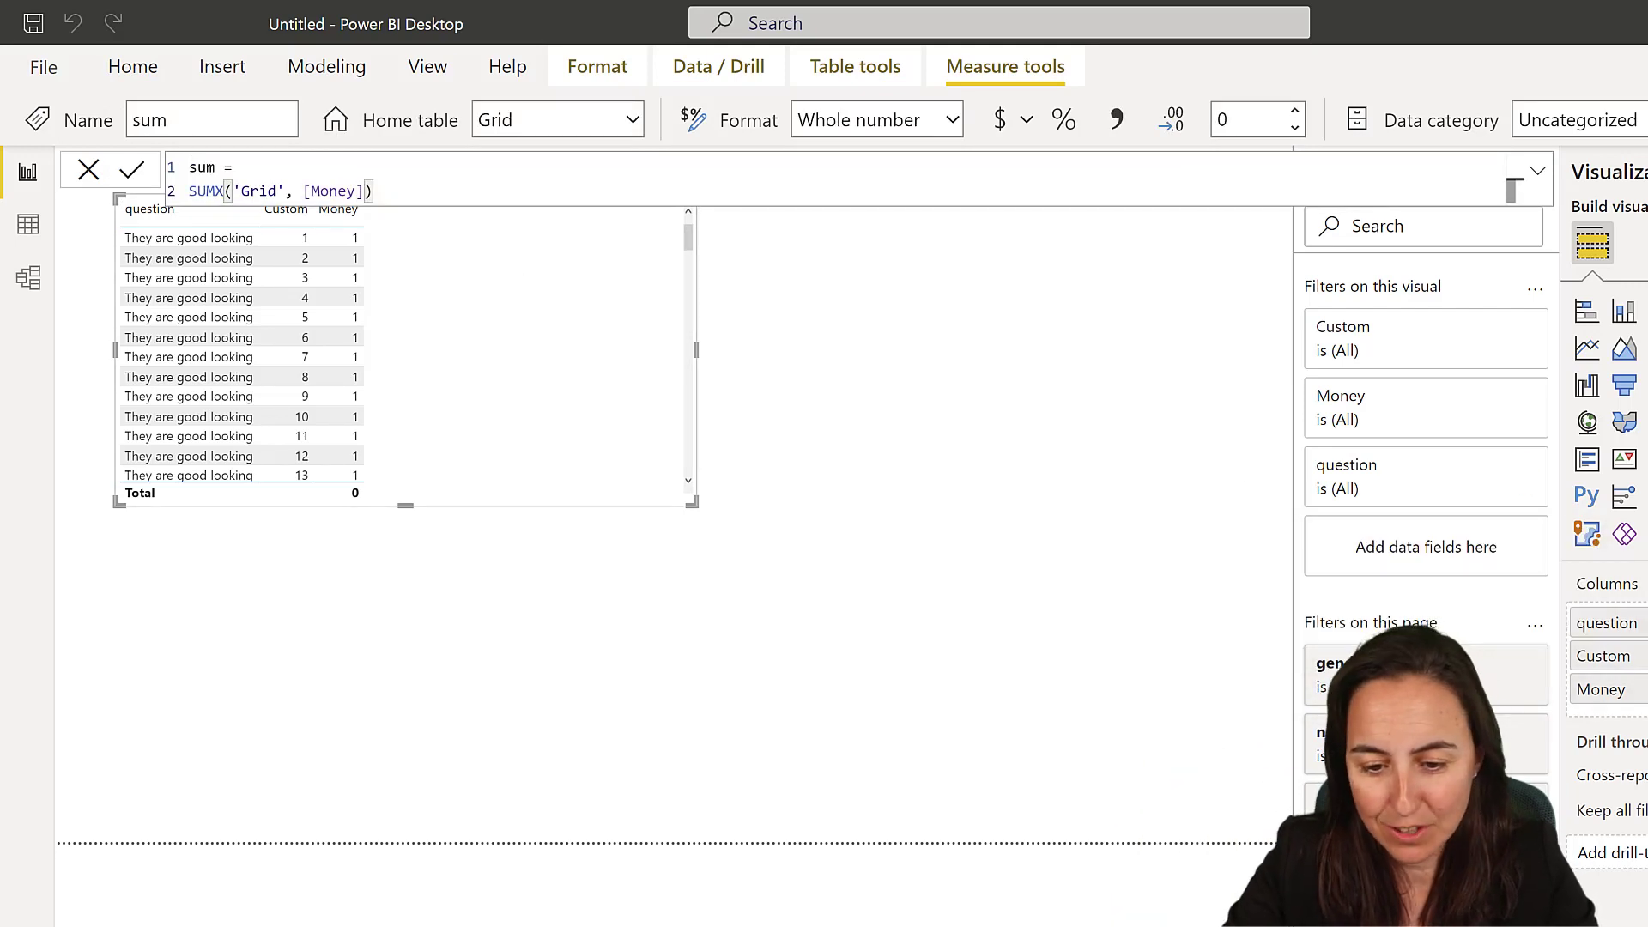
pyautogui.moveTo(956, 515); pyautogui.dragTo(556, 375)
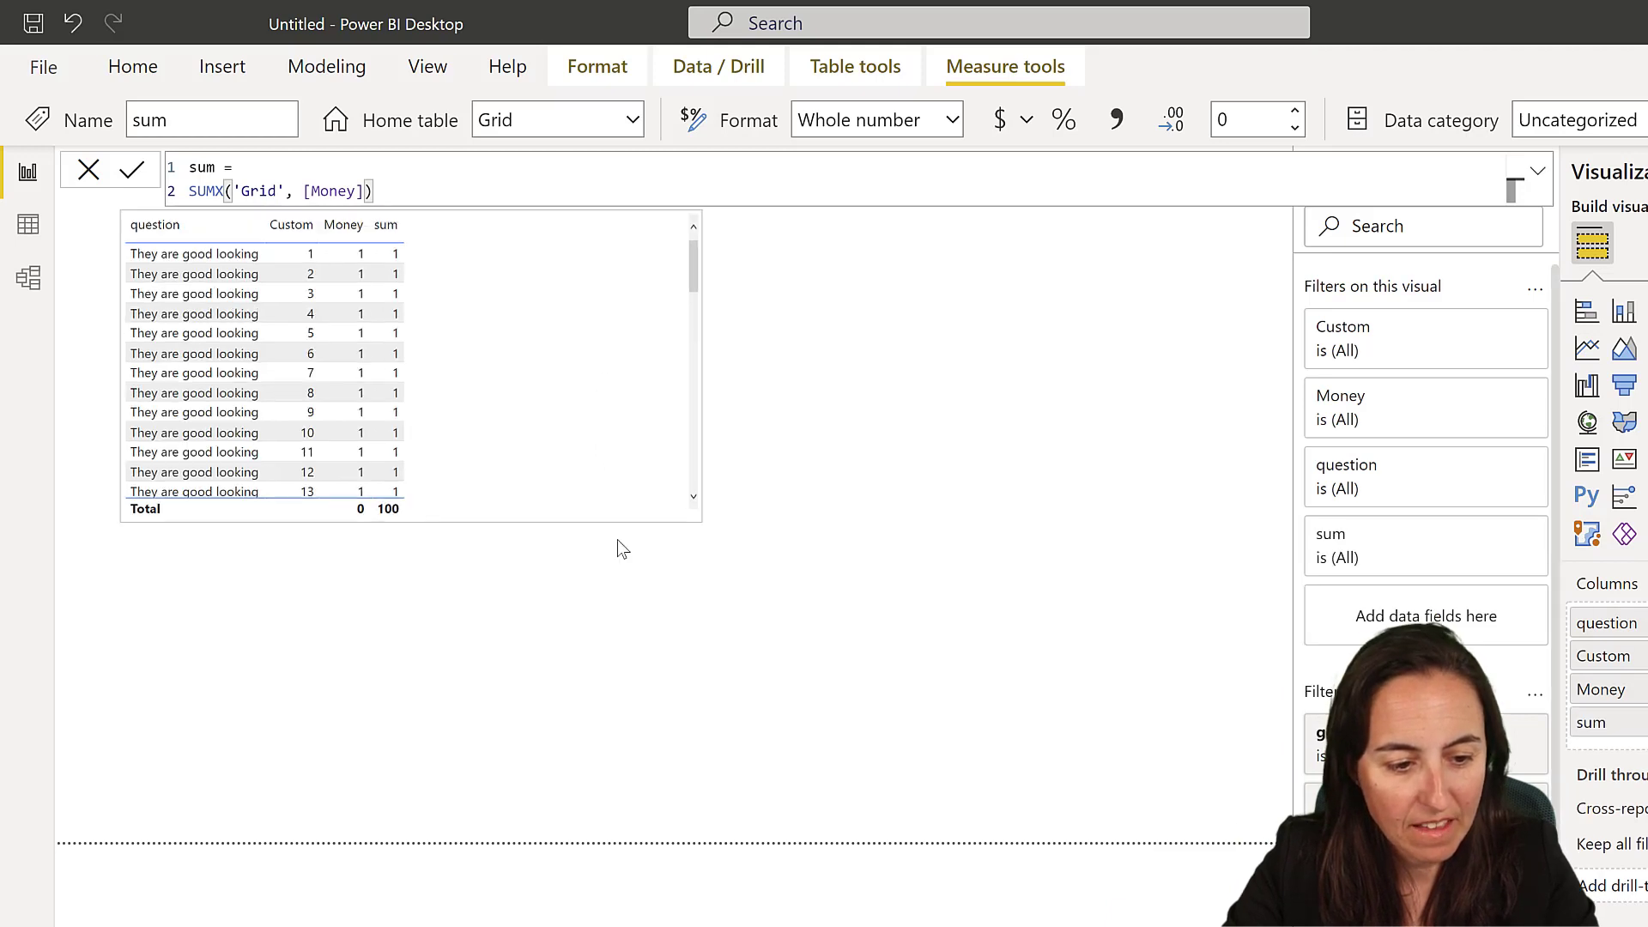
pyautogui.click(441, 463)
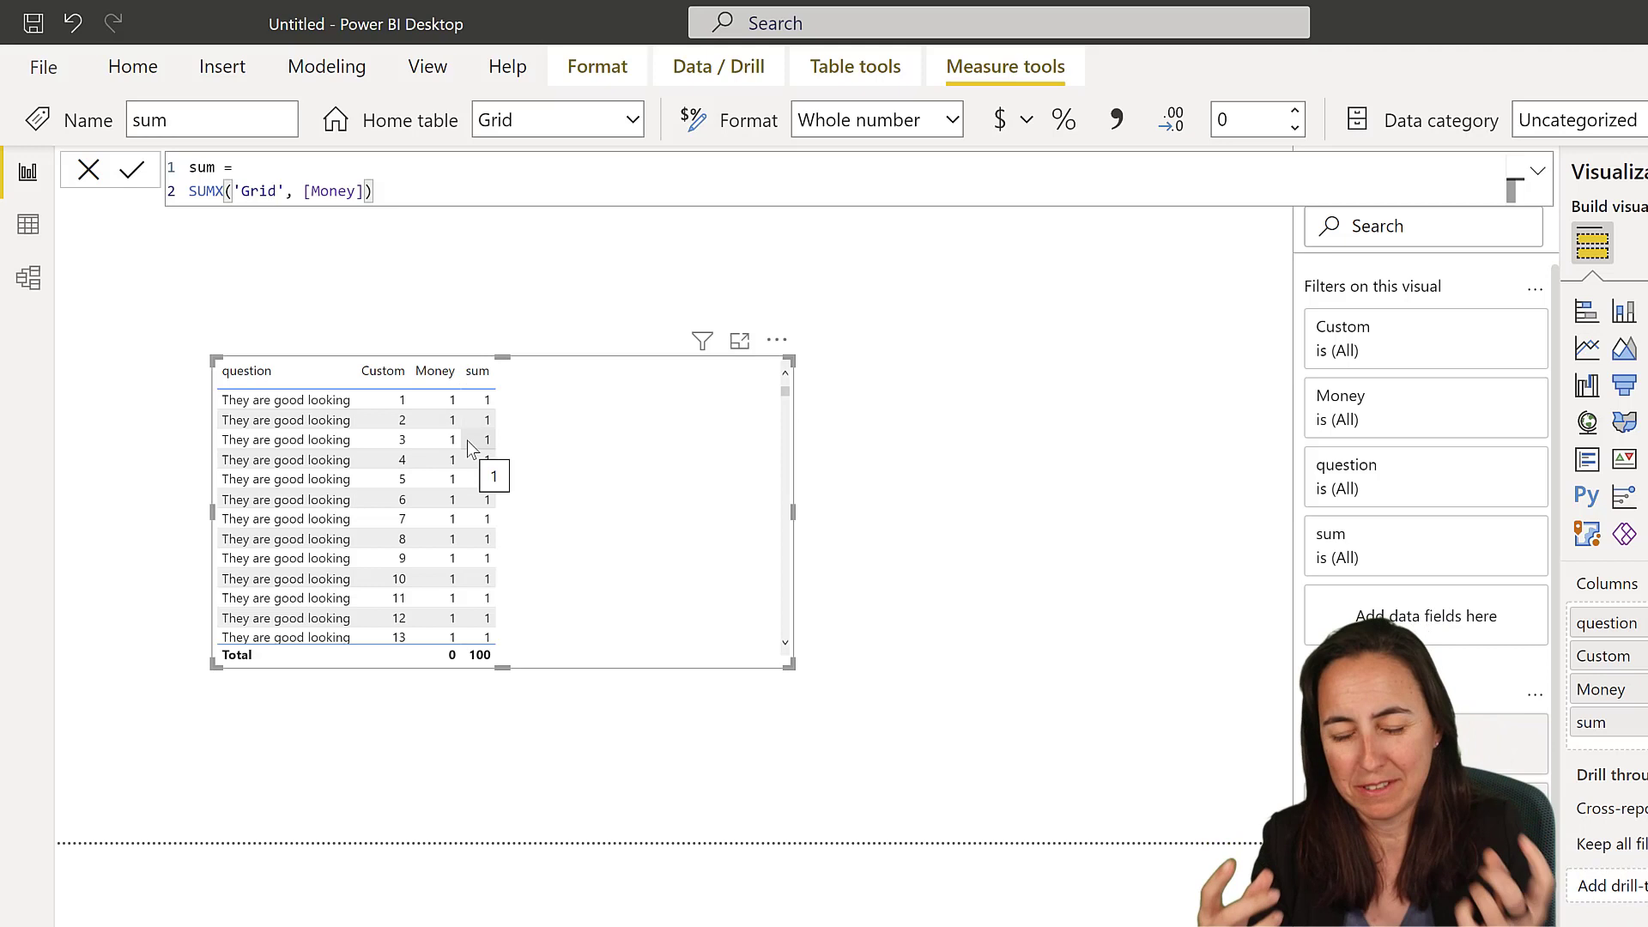
pyautogui.click(748, 430)
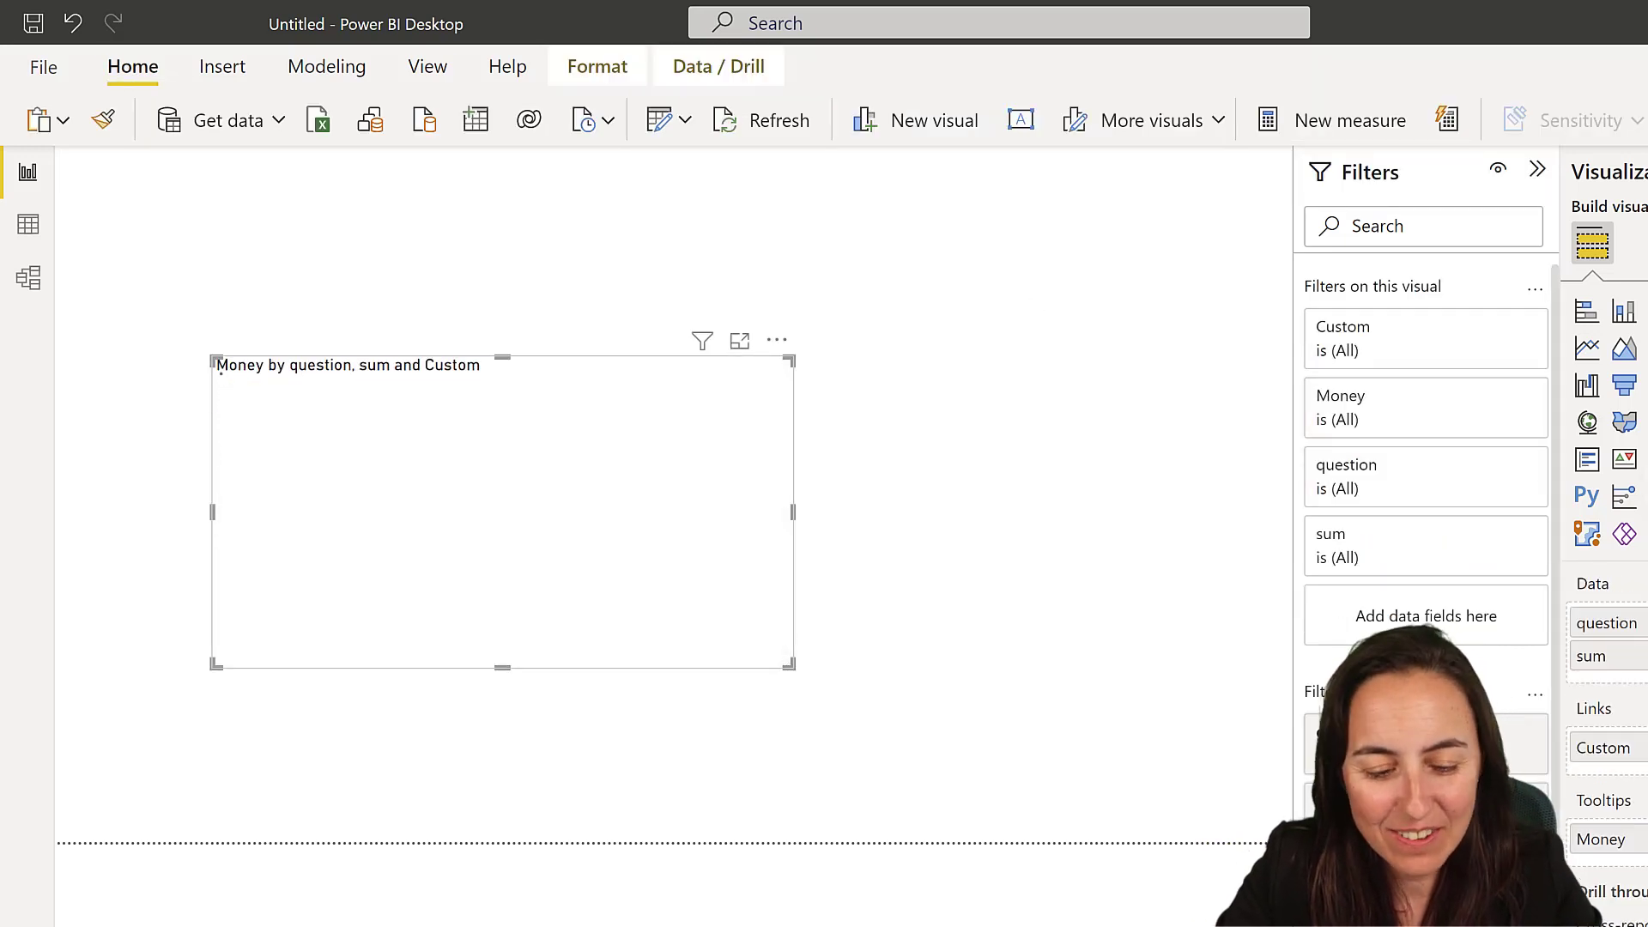
# Edit the visual in Charticulator with Custom and Money added to its data, and create a chart.
pyautogui.click(777, 341)
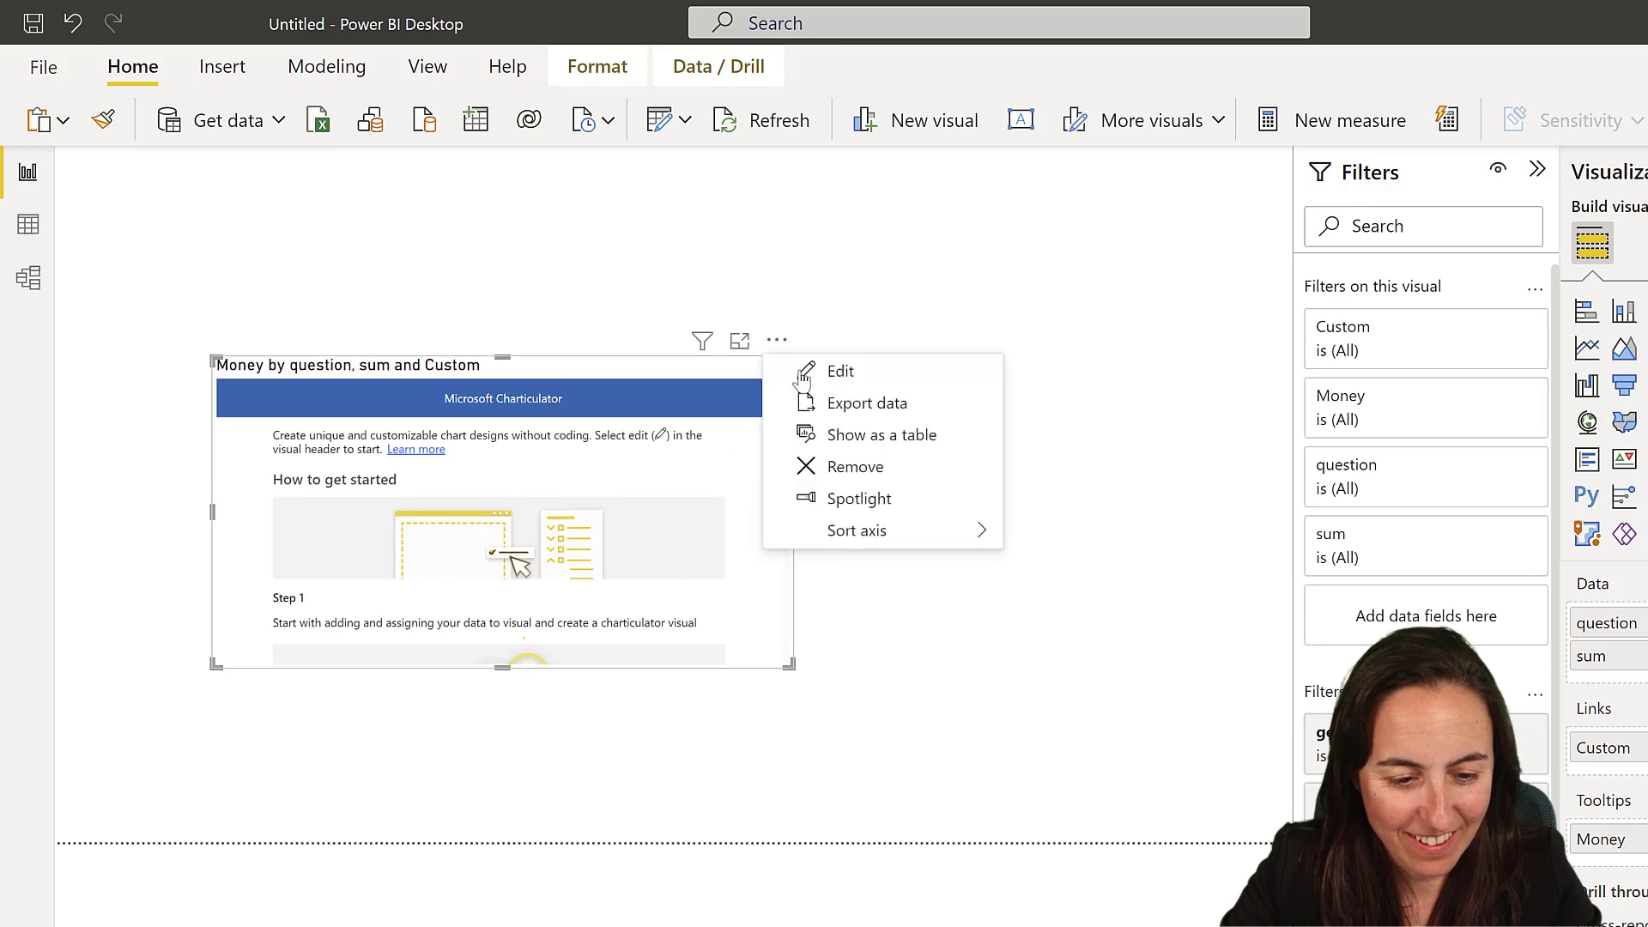
pyautogui.click(815, 370)
pyautogui.click(1536, 169)
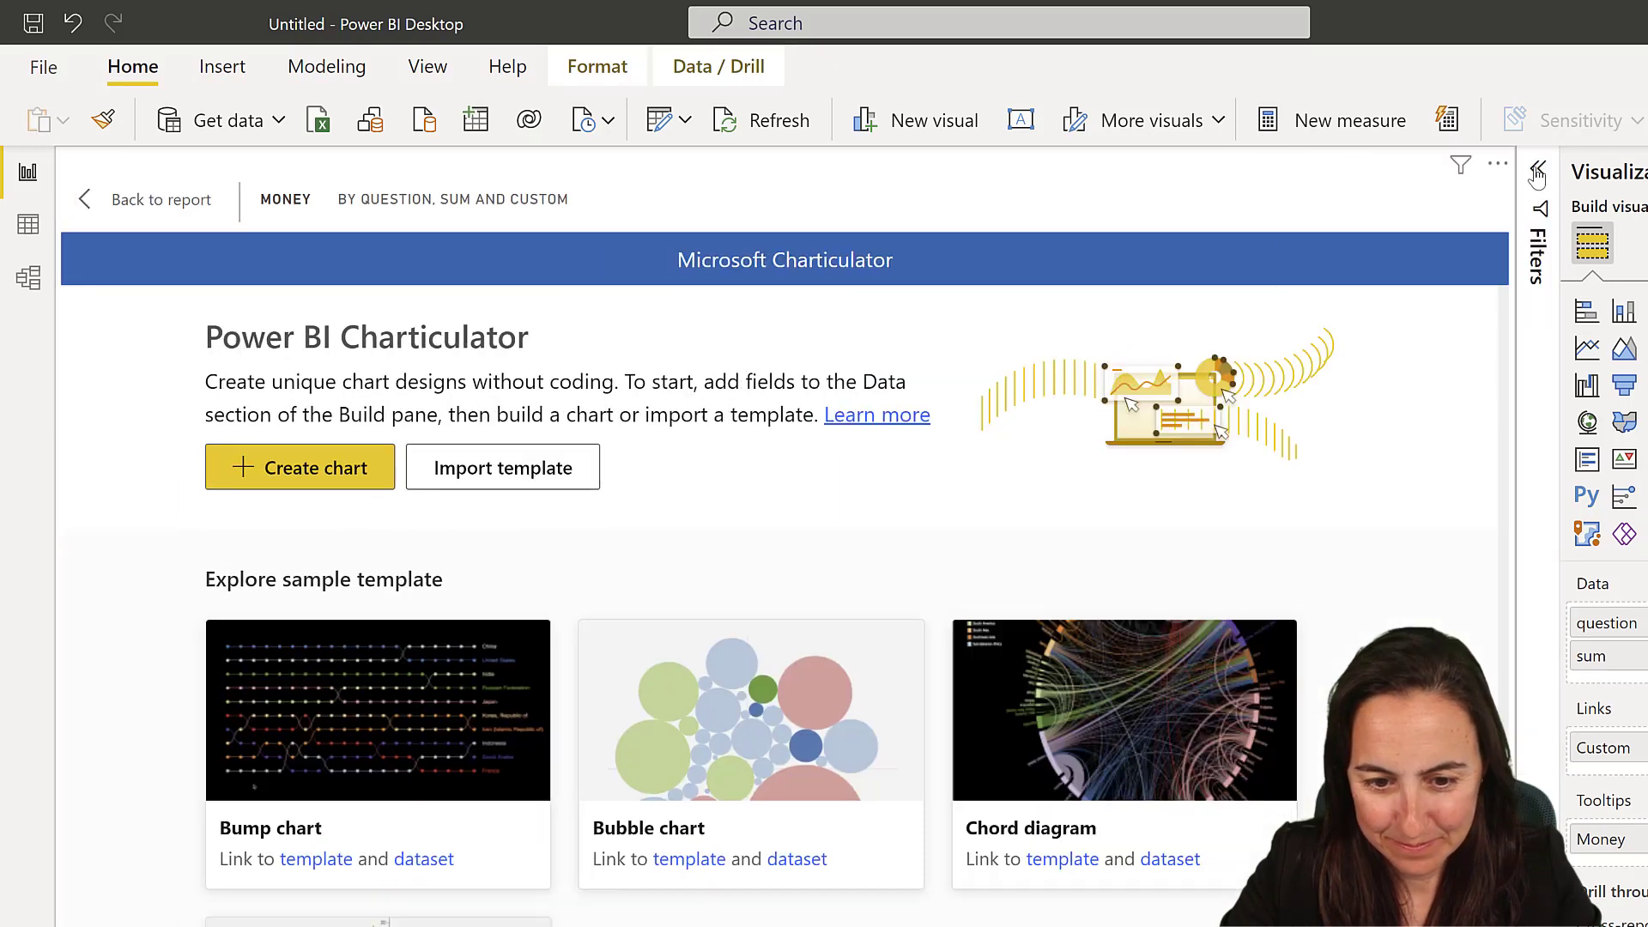
pyautogui.moveTo(1611, 729); pyautogui.dragTo(1604, 678)
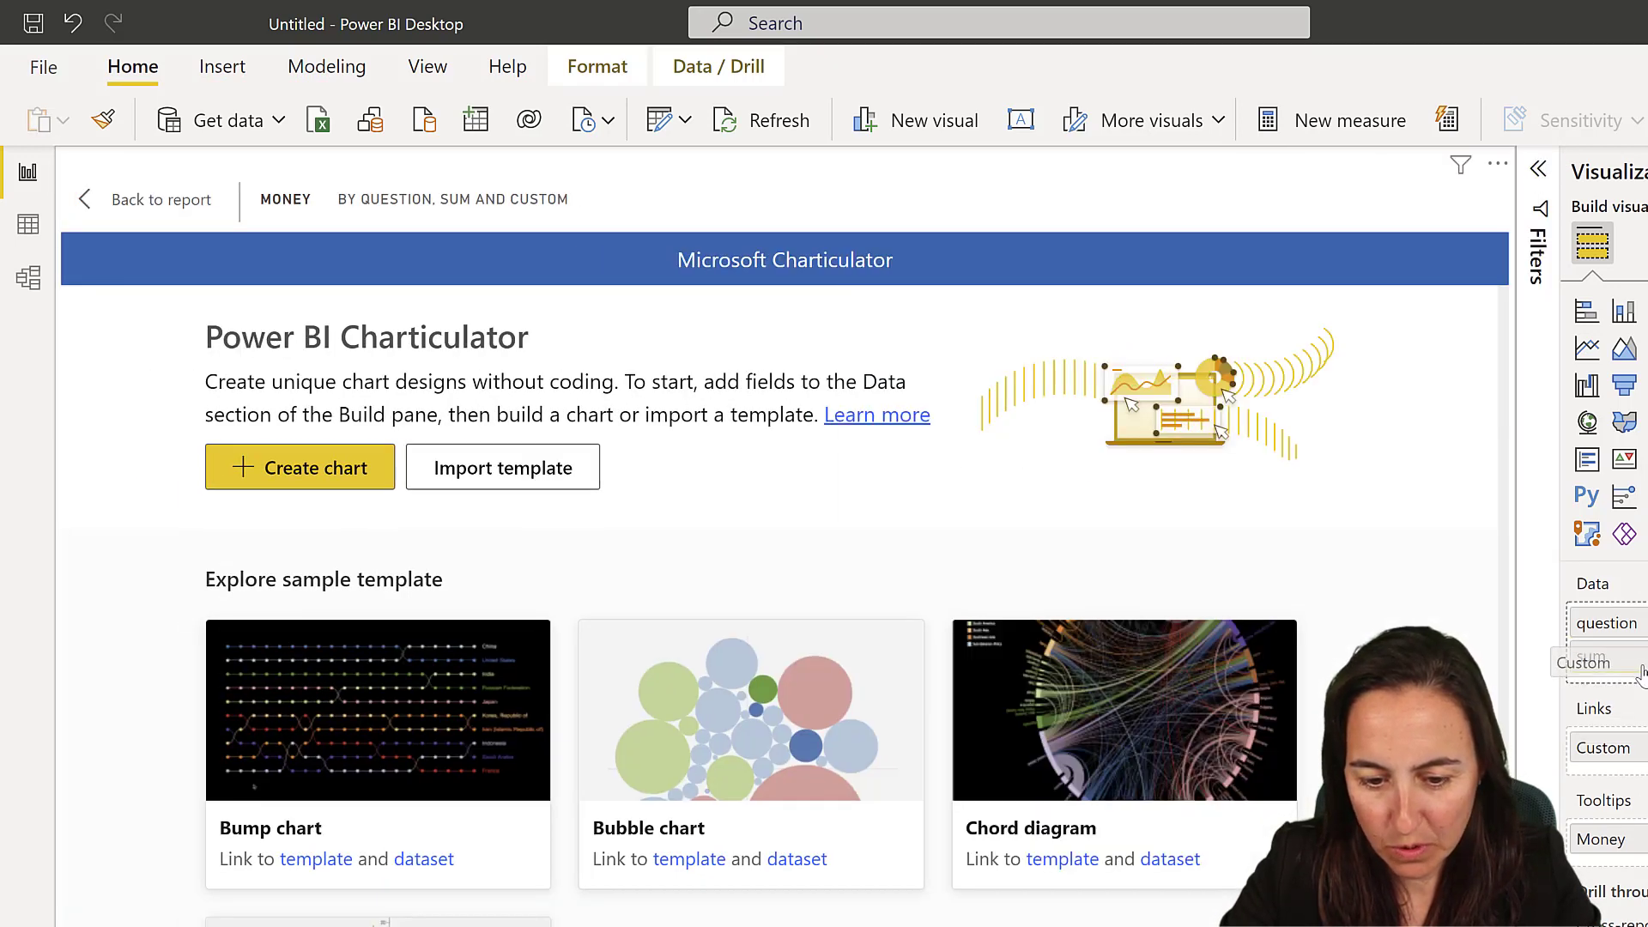
pyautogui.moveTo(1605, 855); pyautogui.dragTo(1603, 723)
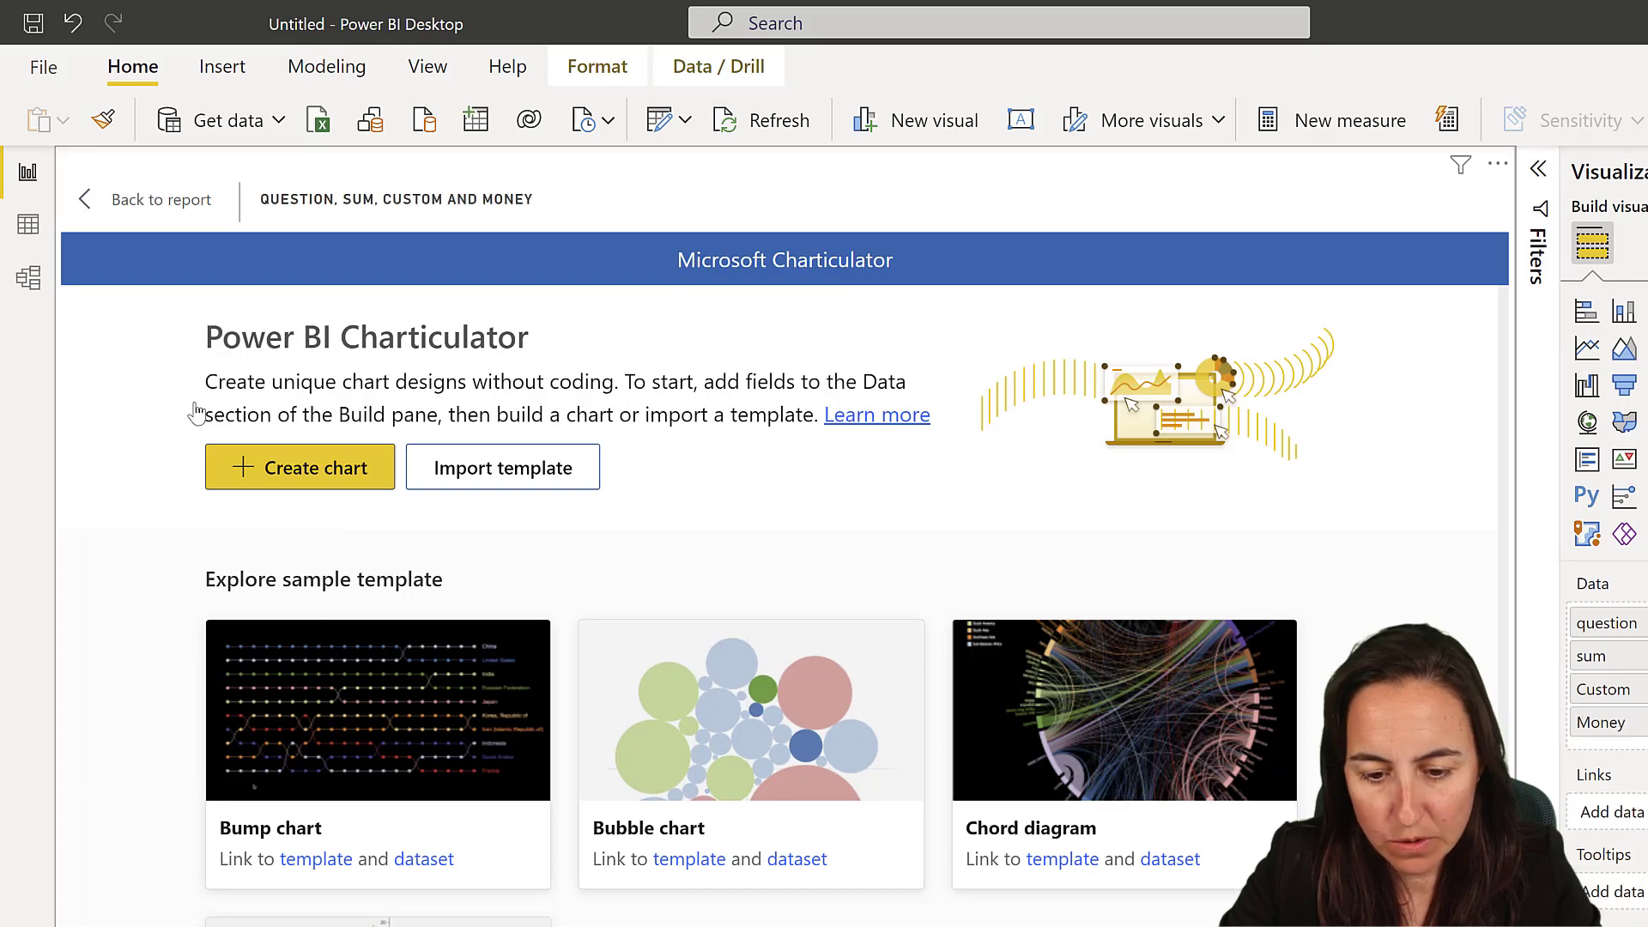
pyautogui.click(295, 468)
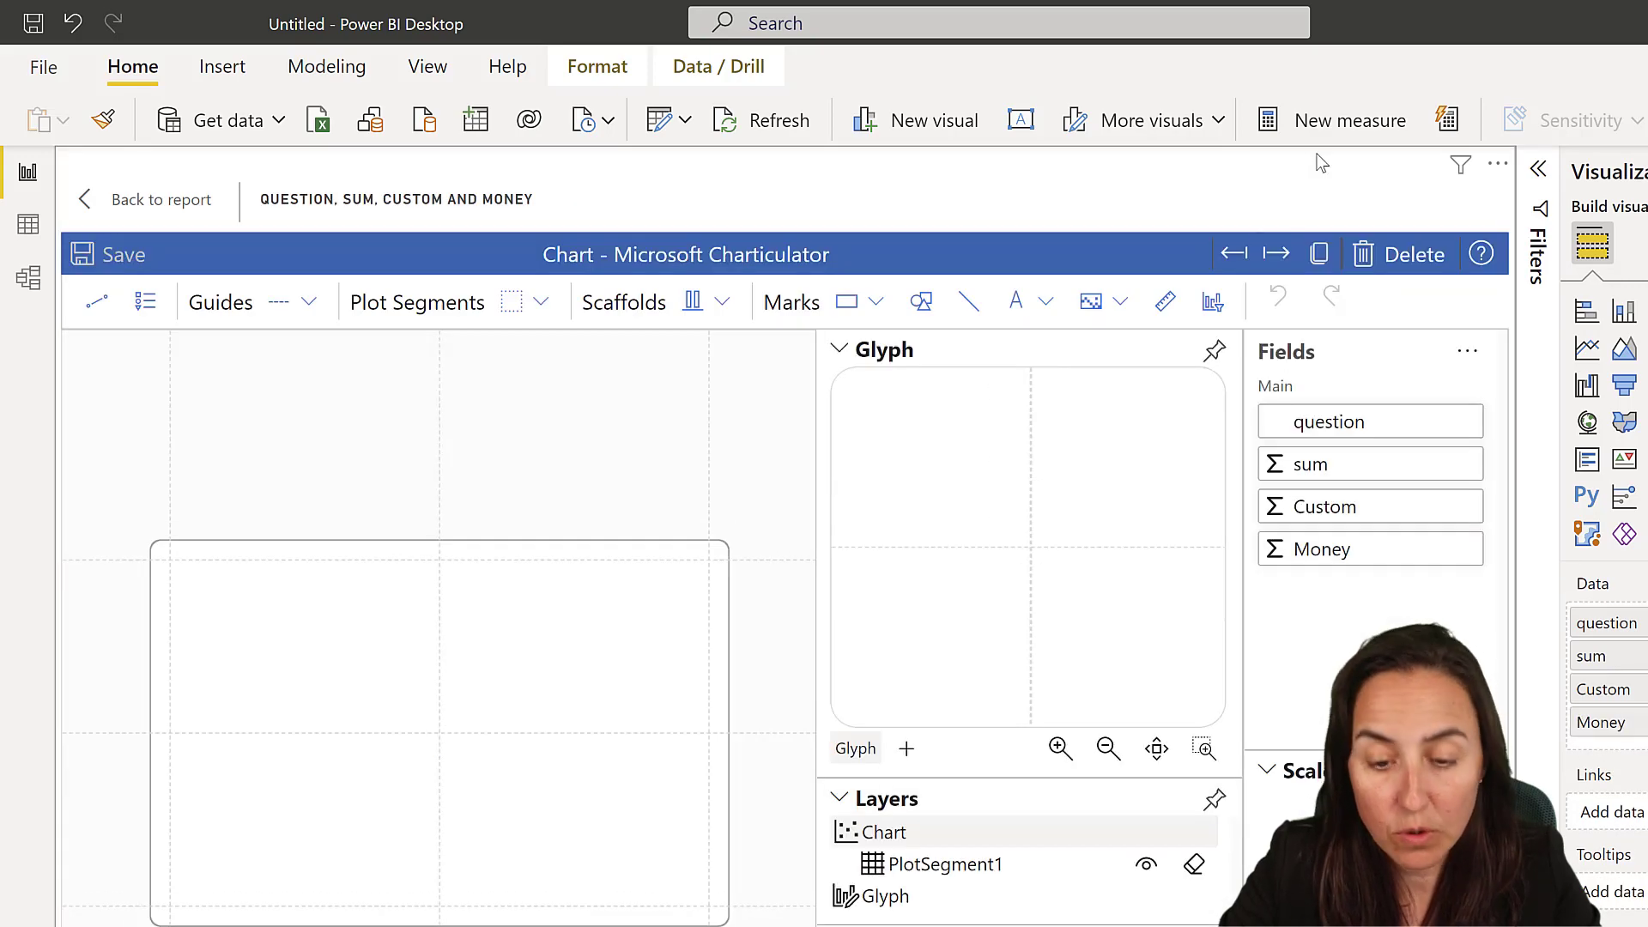
# Collapse the field list and drag question onto the plot to lay it out by question.
pyautogui.click(1639, 147)
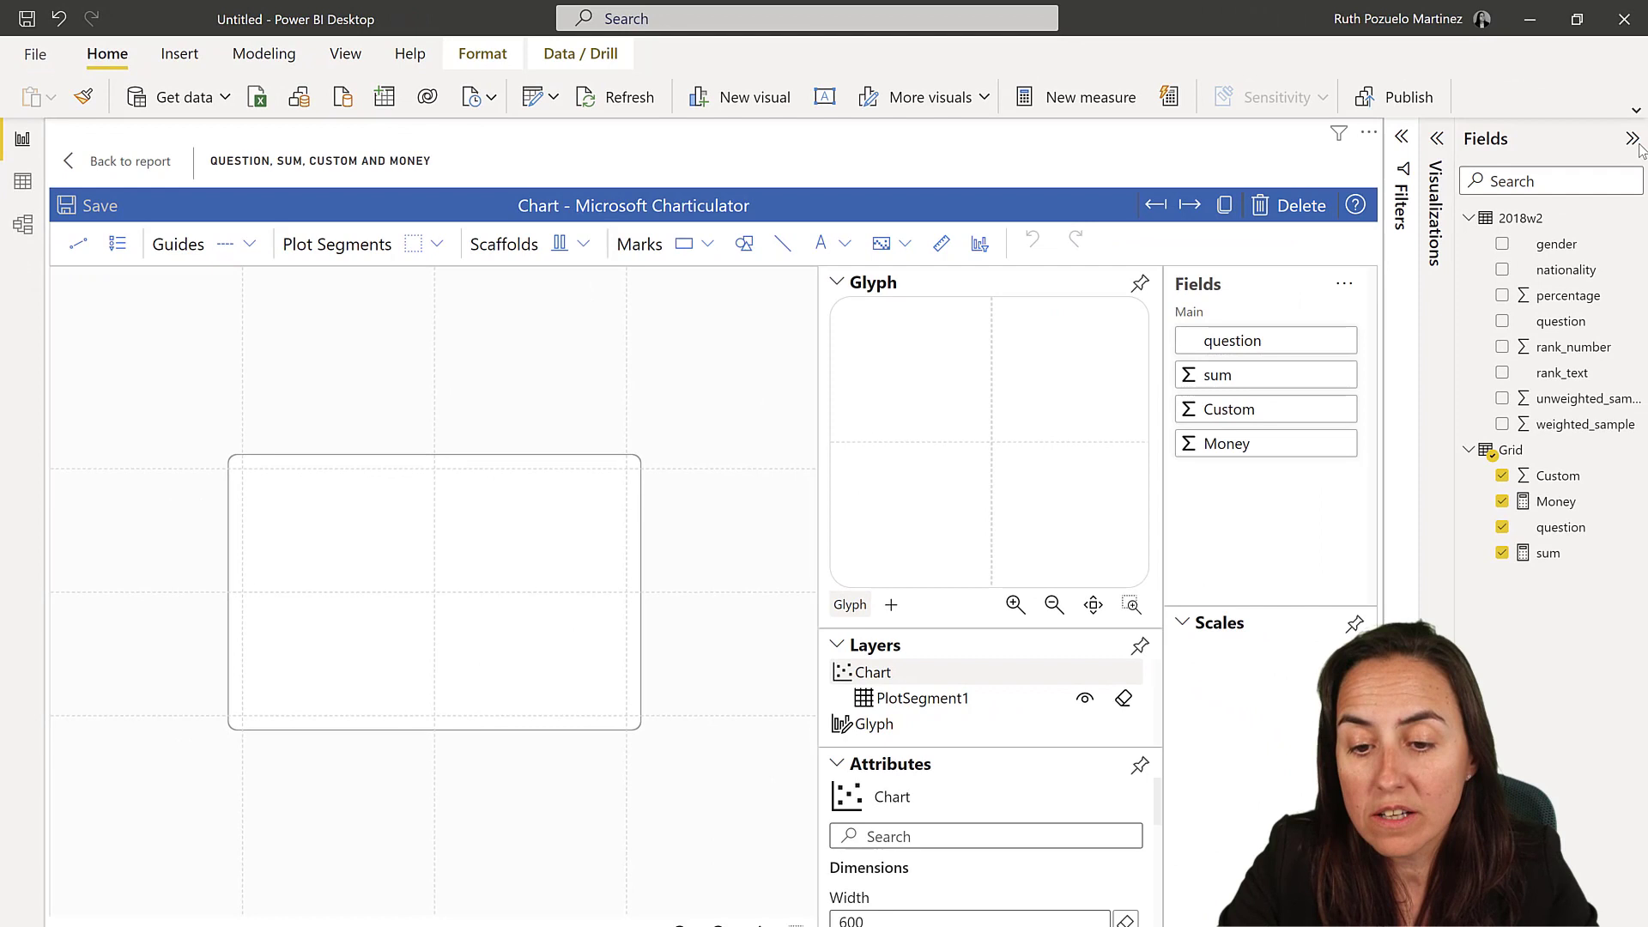
pyautogui.click(1633, 140)
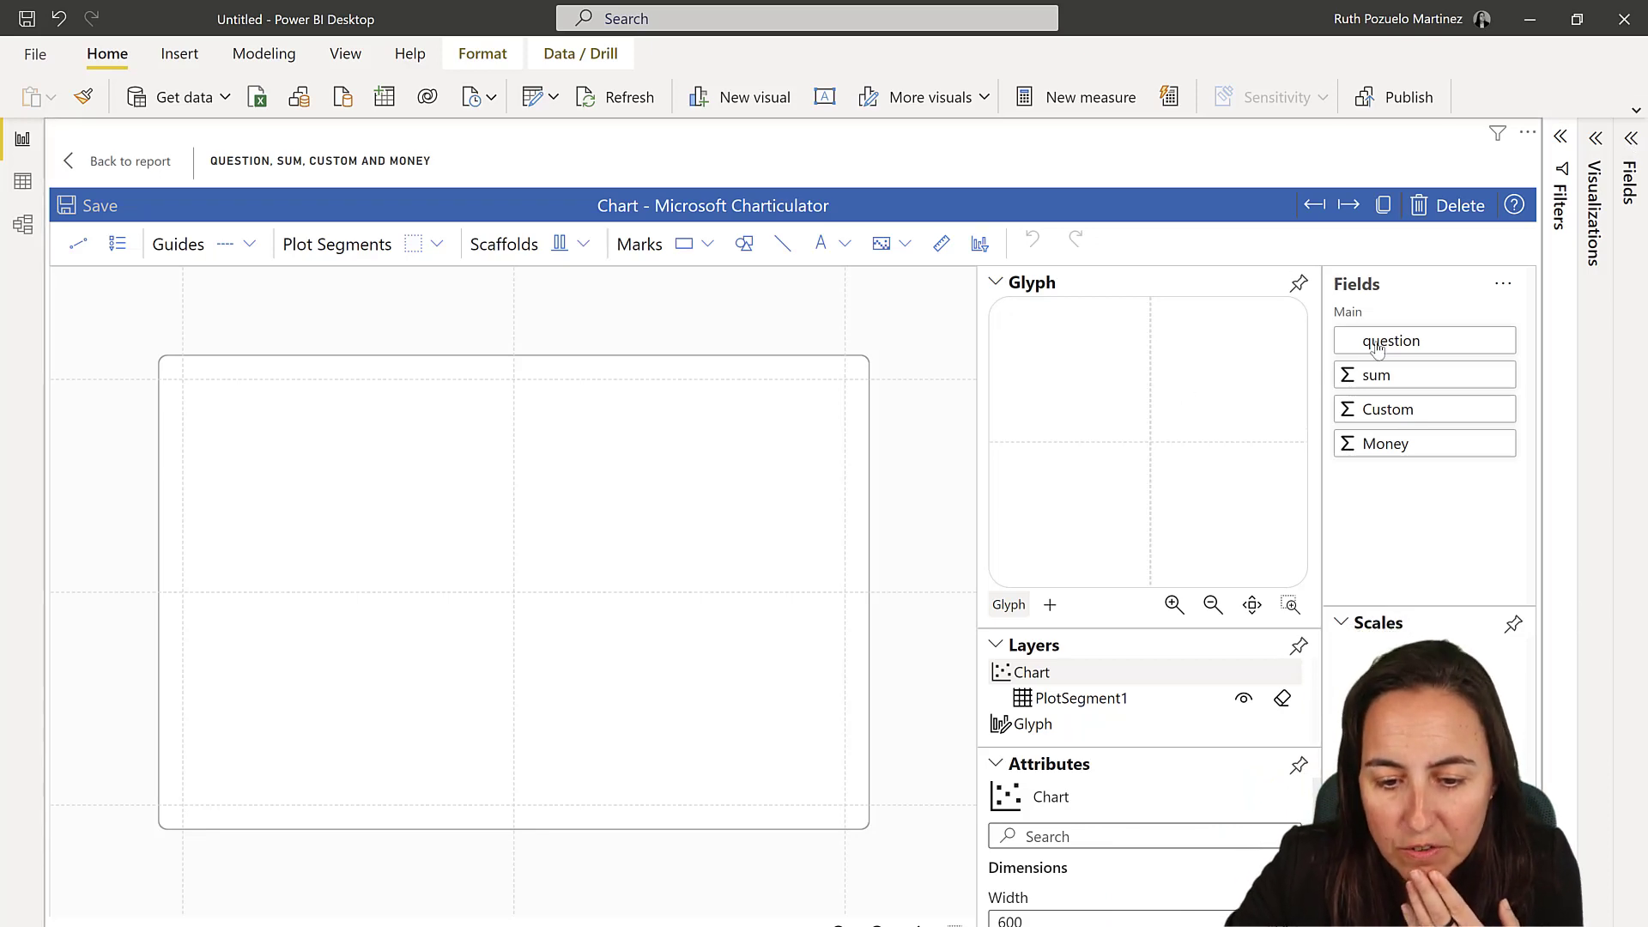
pyautogui.moveTo(1390, 341); pyautogui.dragTo(640, 806)
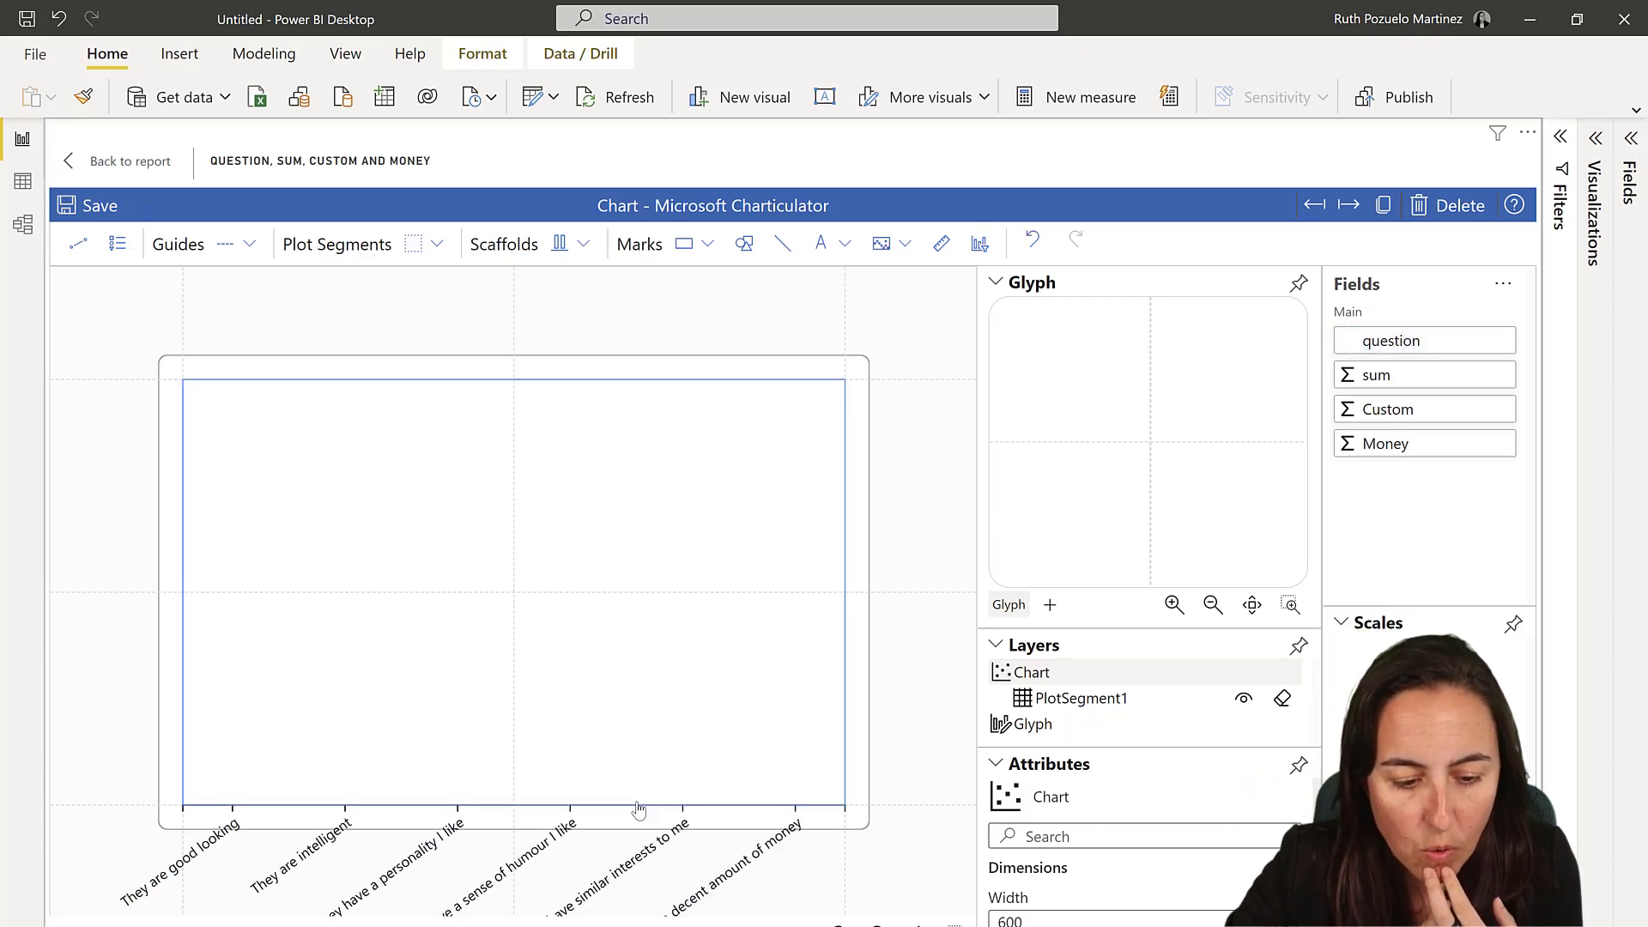
pyautogui.scroll(-3, 714, 776)
pyautogui.scroll(2, 721, 763)
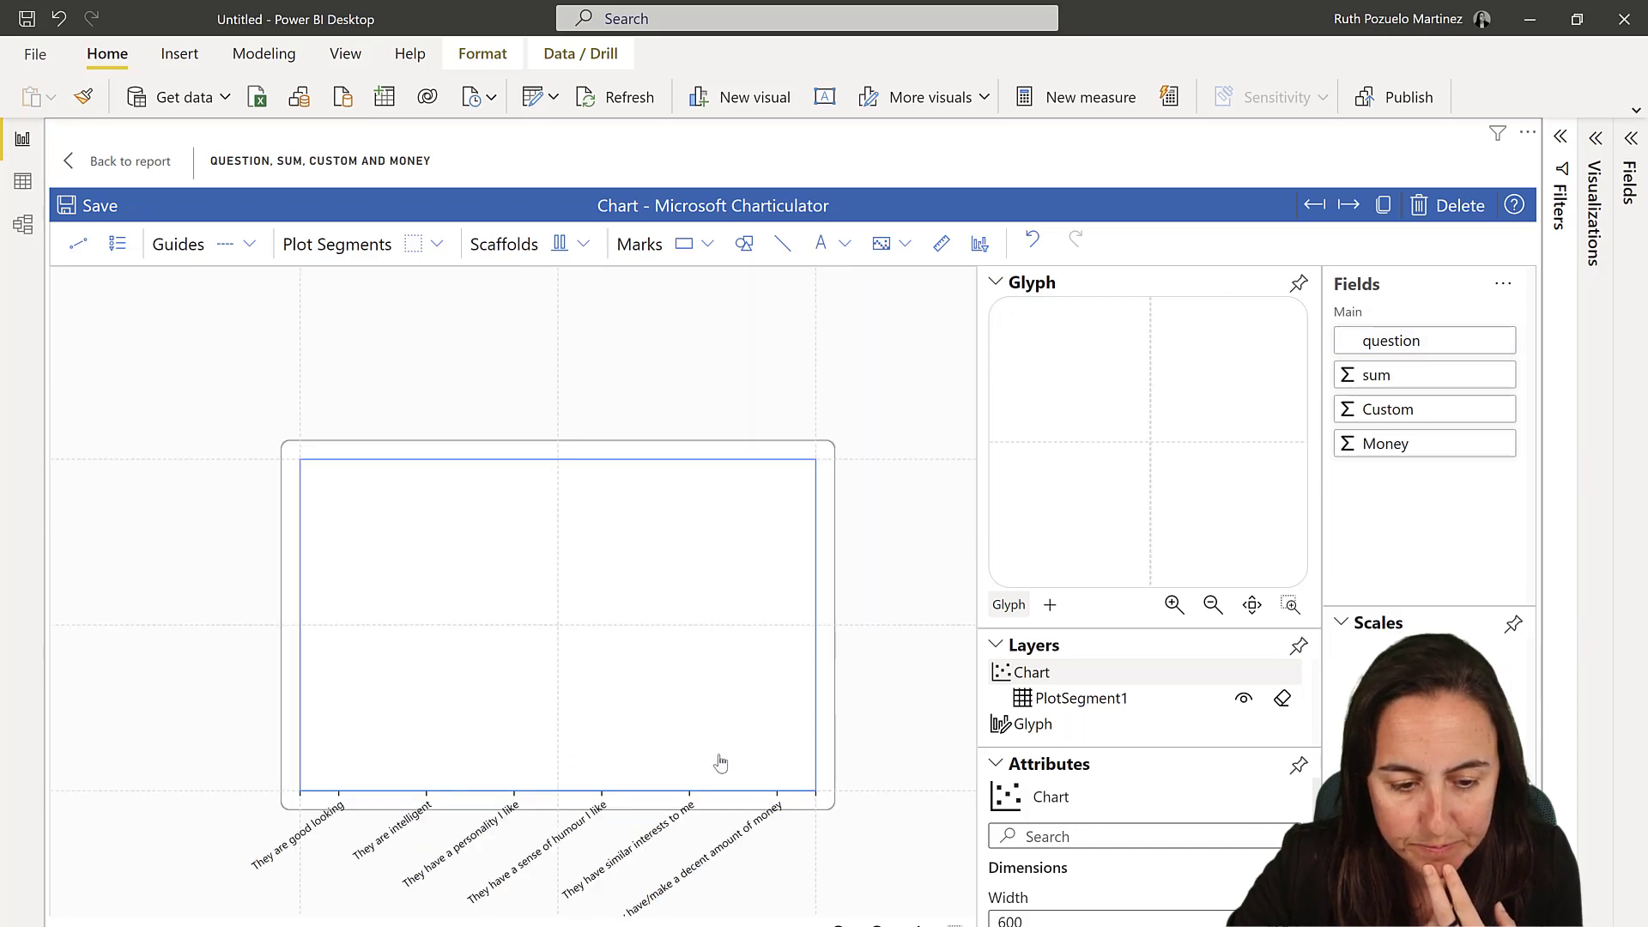
pyautogui.click(993, 283)
pyautogui.click(1111, 367)
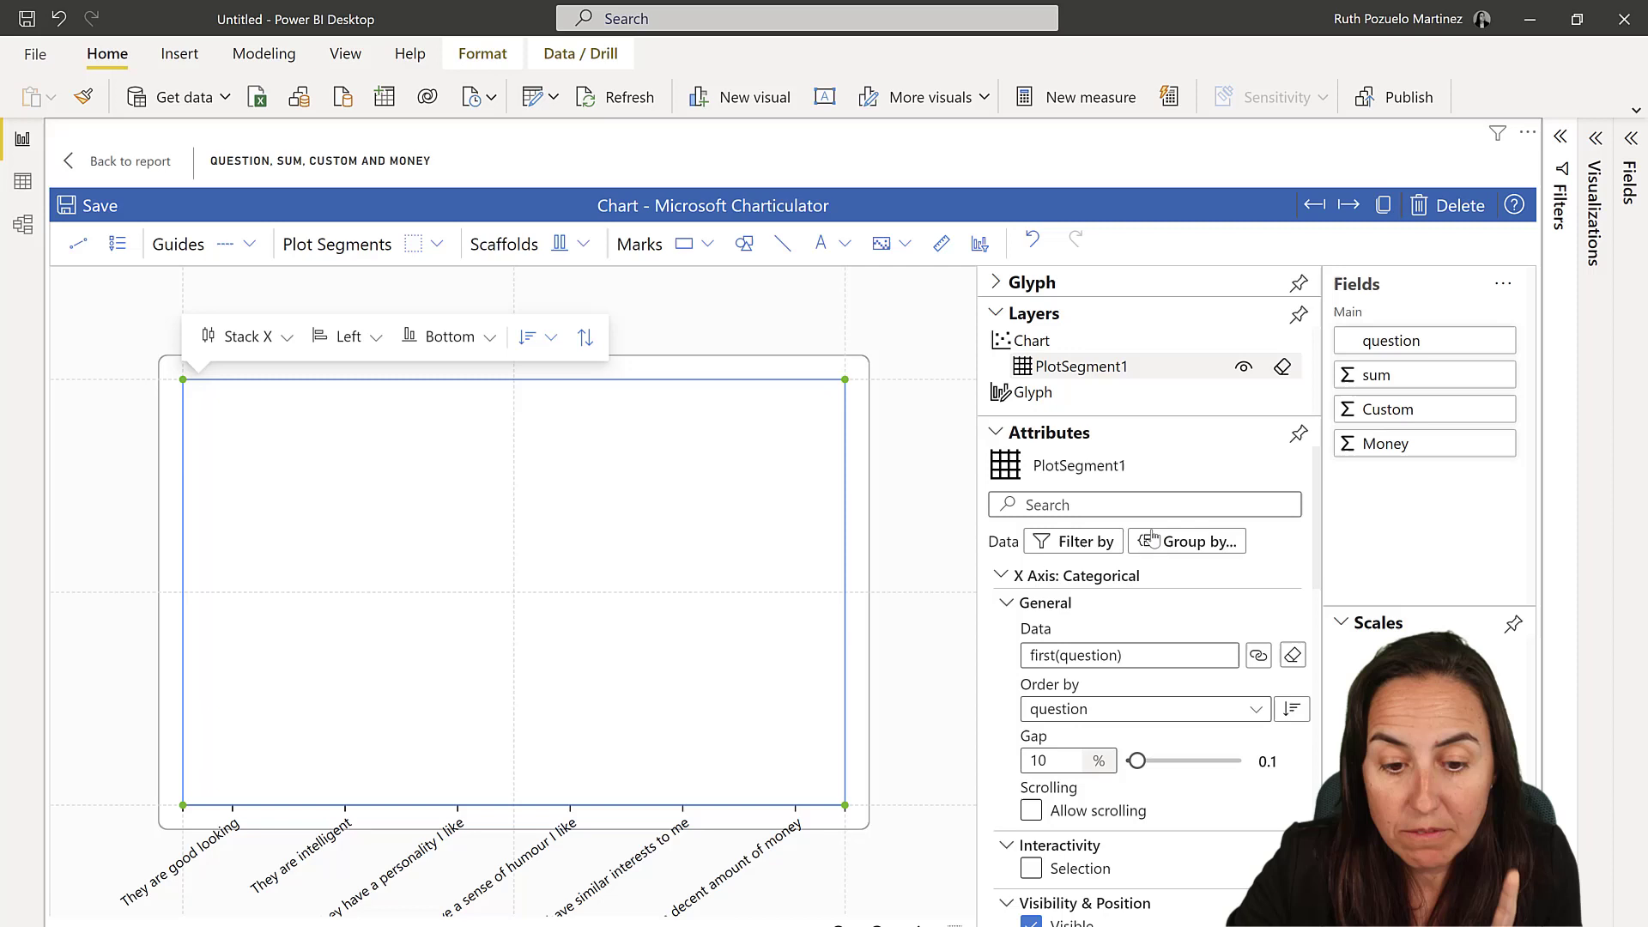
pyautogui.click(1107, 505)
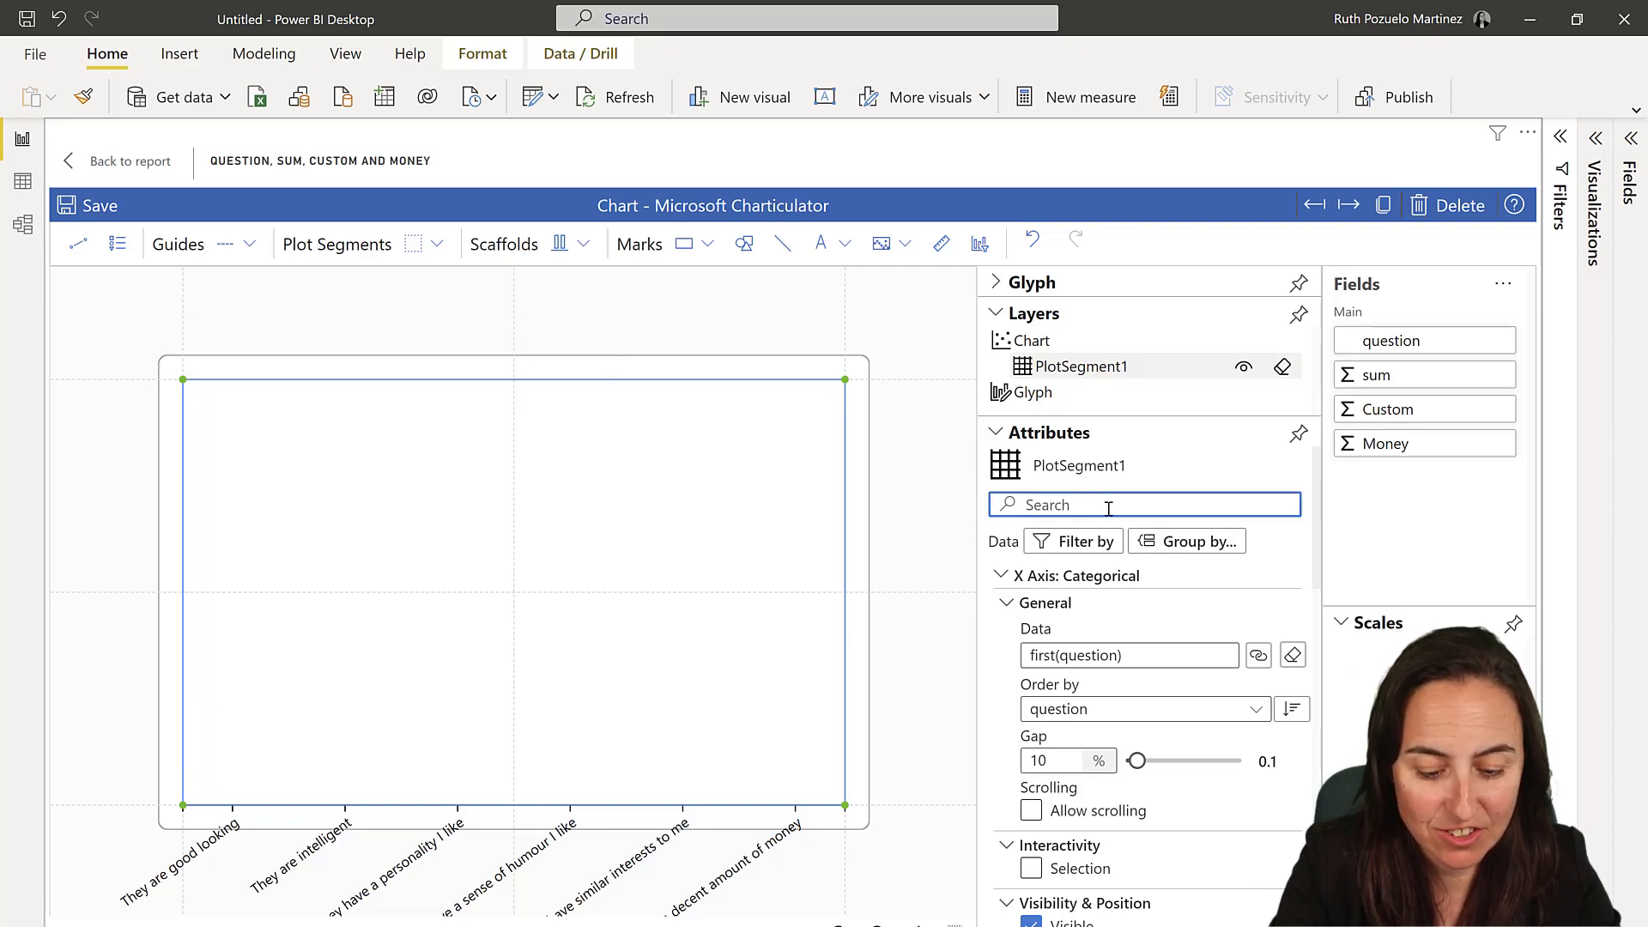
pyautogui.write('vis')
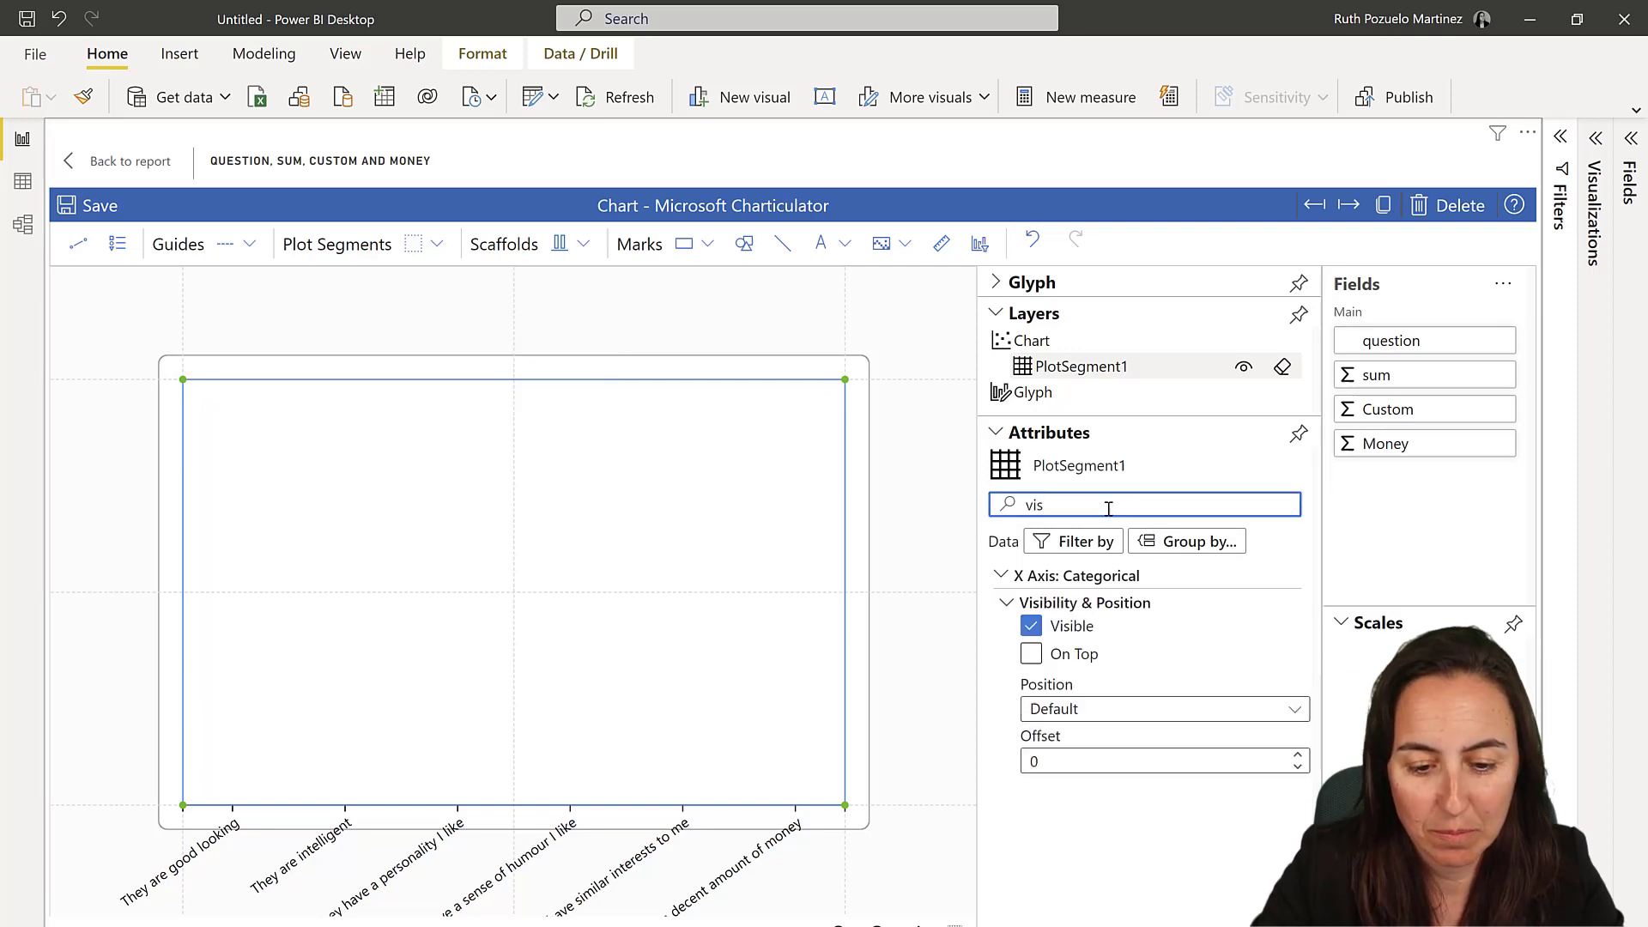
pyautogui.click(1031, 626)
pyautogui.click(1030, 625)
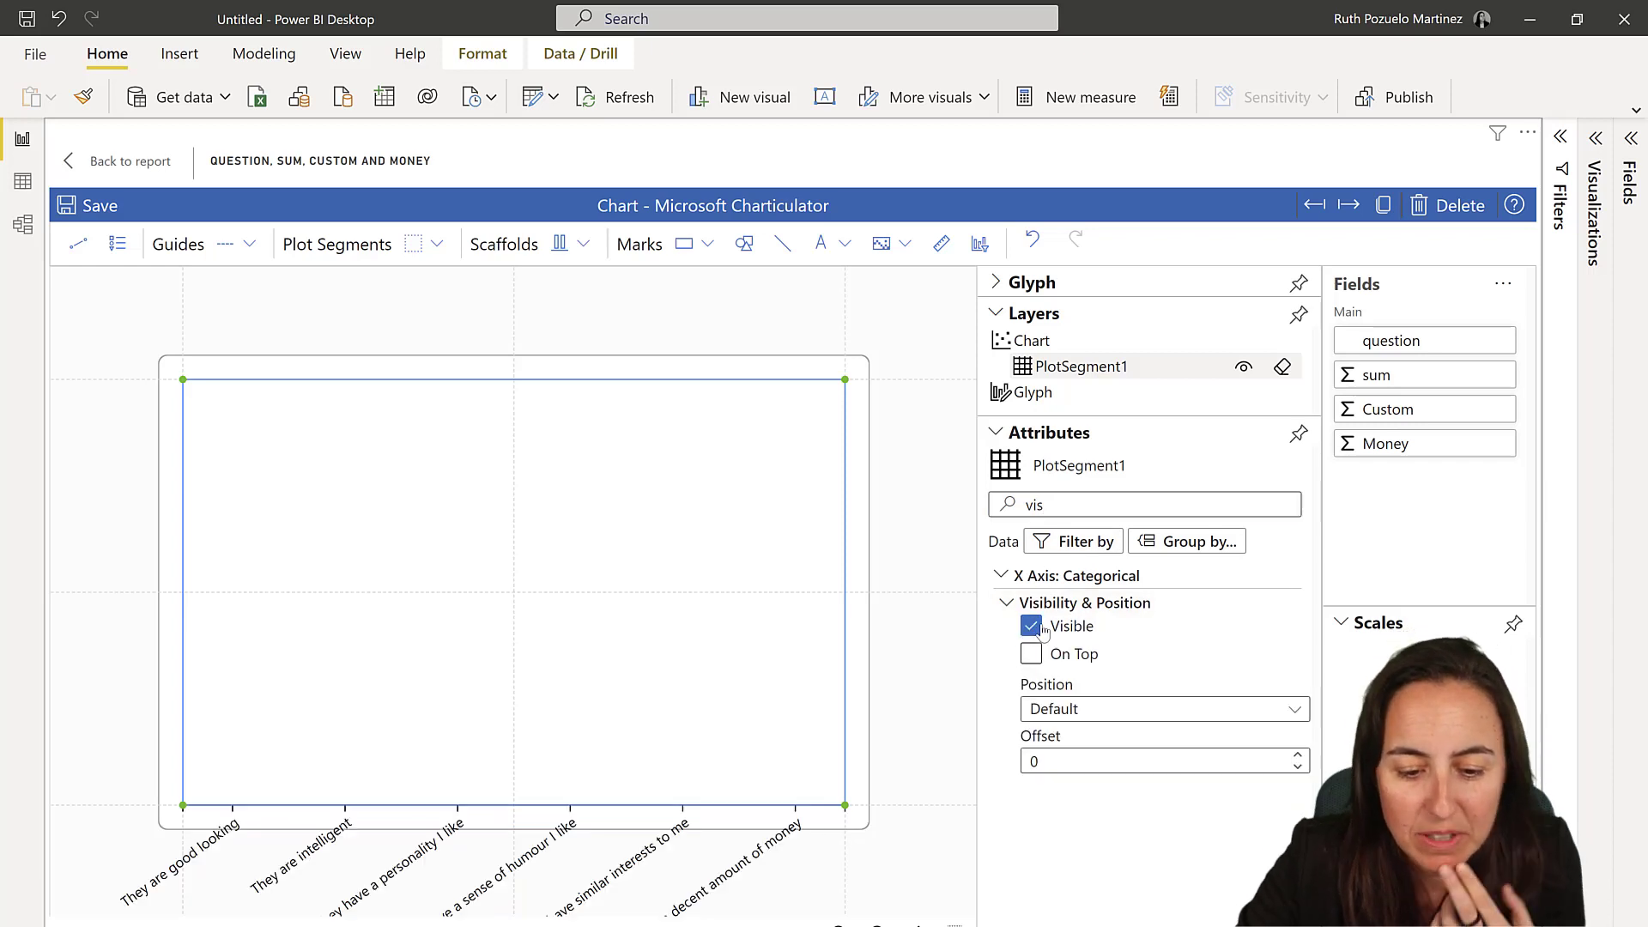
pyautogui.moveTo(618, 566); pyautogui.dragTo(197, 853)
pyautogui.moveTo(844, 743); pyautogui.dragTo(774, 739)
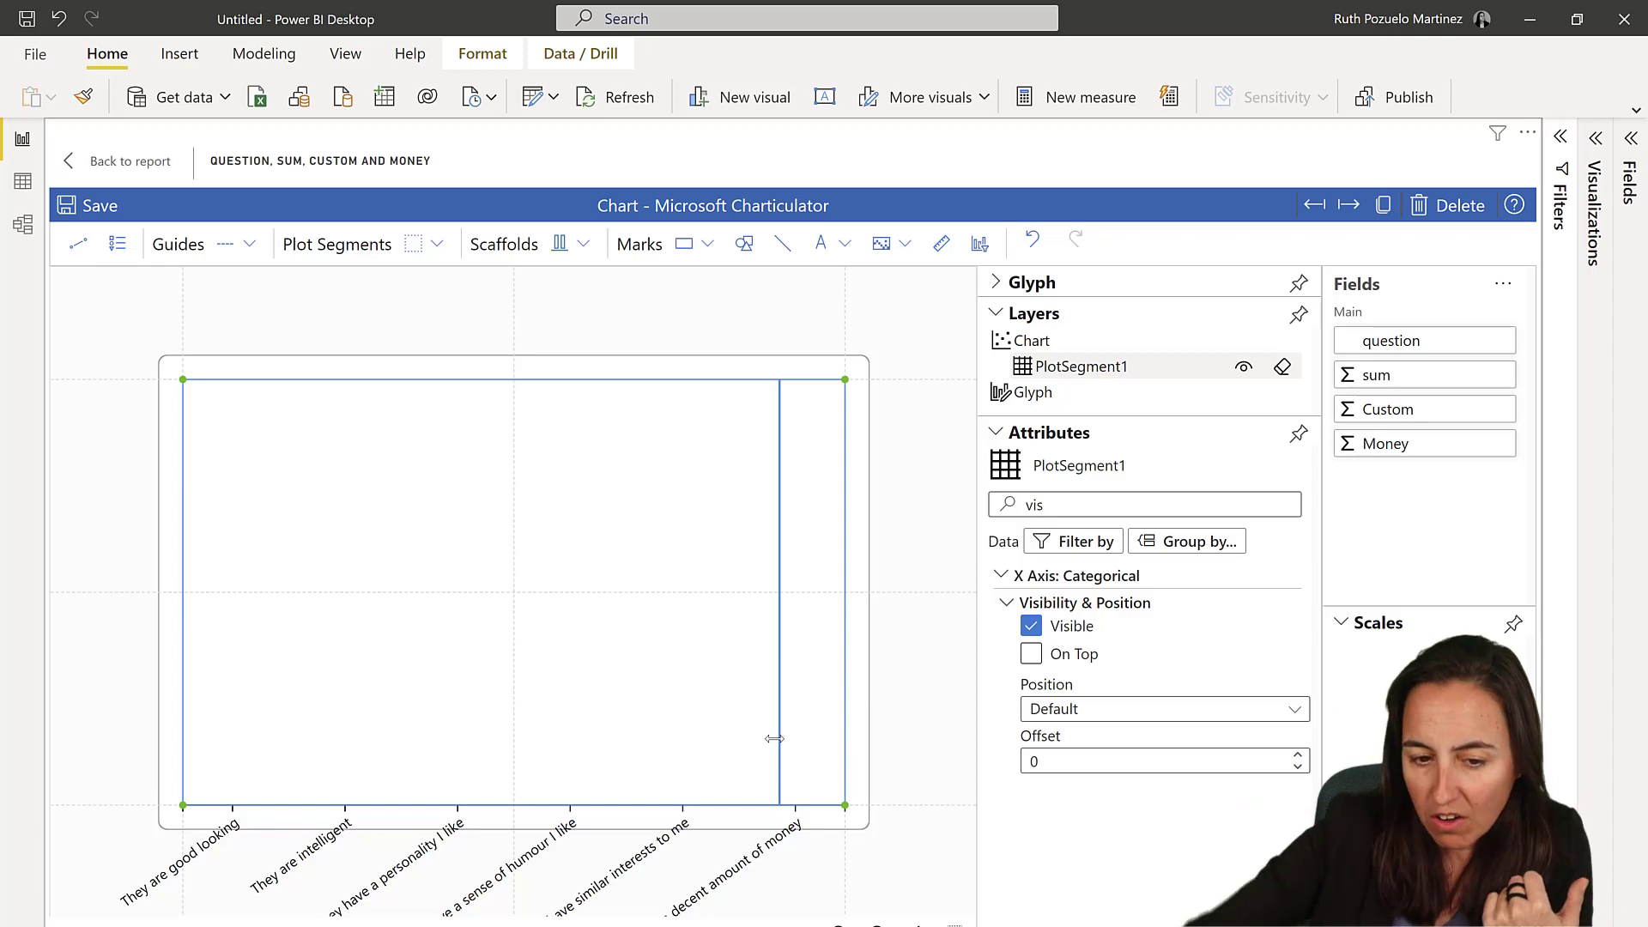
pyautogui.moveTo(774, 738); pyautogui.dragTo(744, 726)
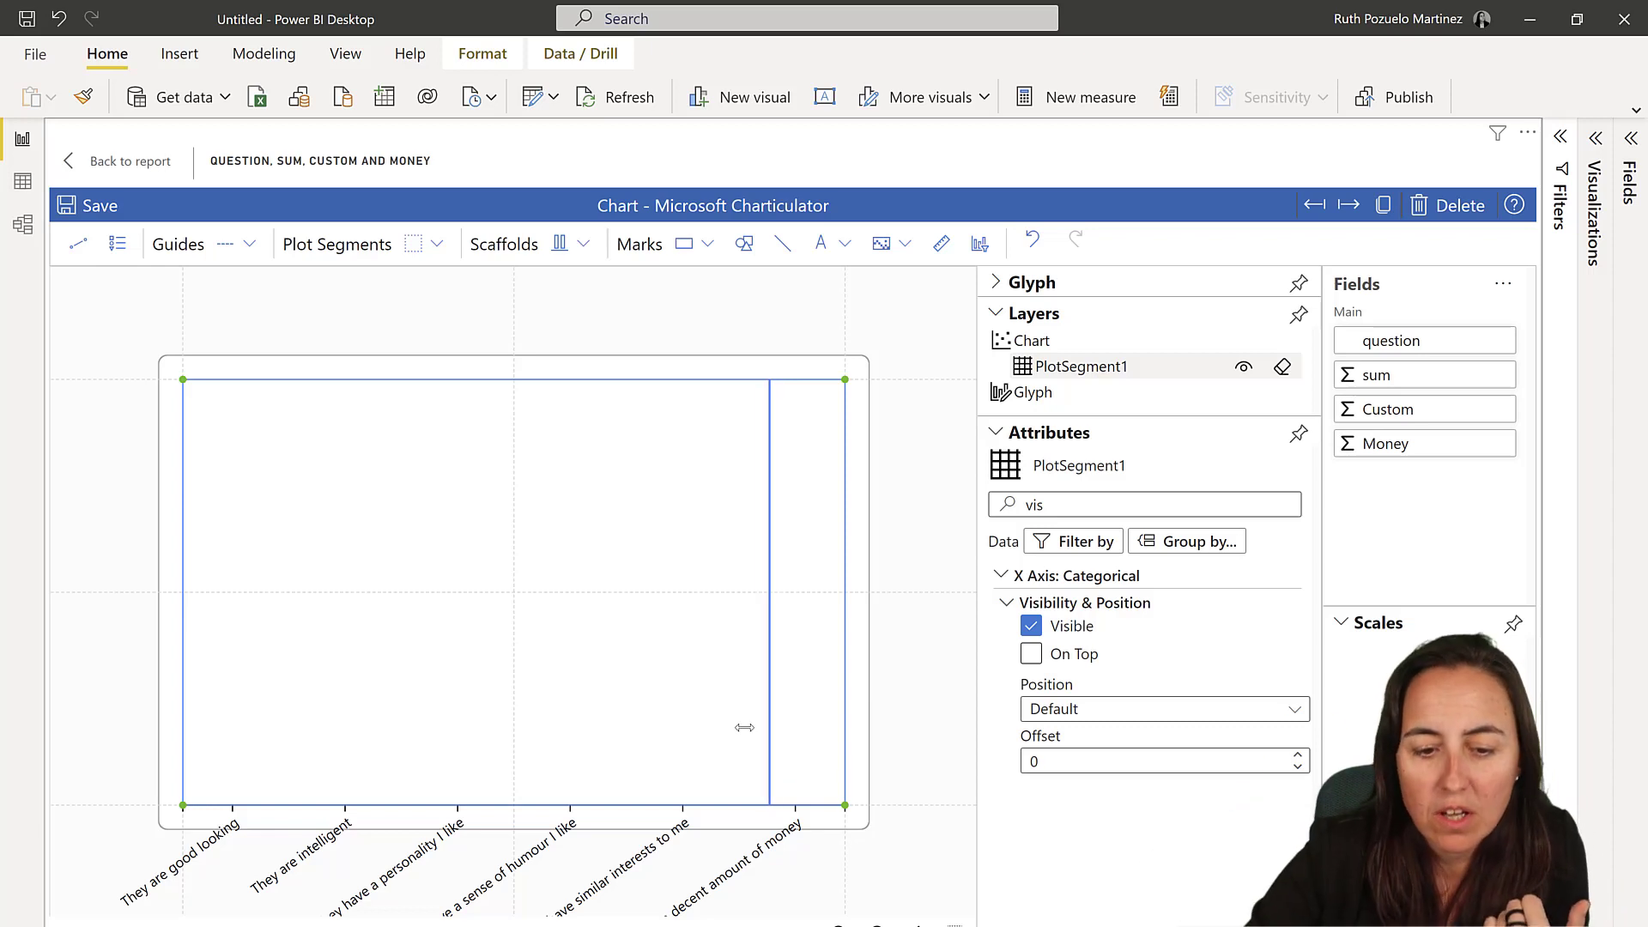
# Group the plot segment by question and place a Nested Chart mark in the glyph.
pyautogui.click(1200, 542)
pyautogui.click(1199, 616)
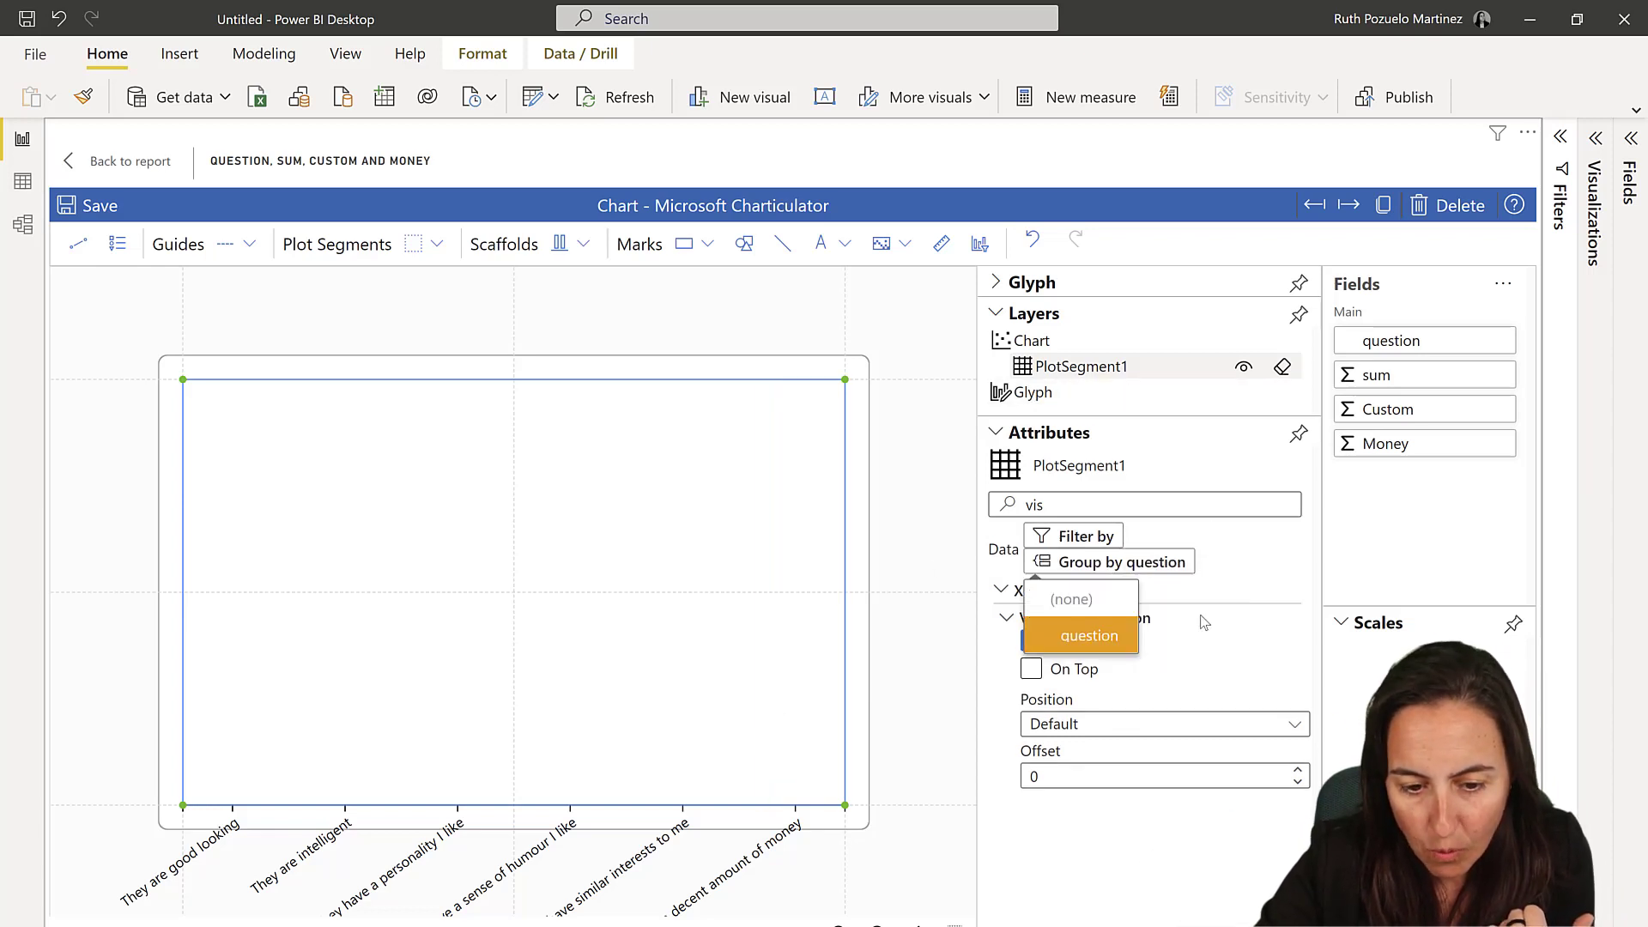
pyautogui.click(996, 283)
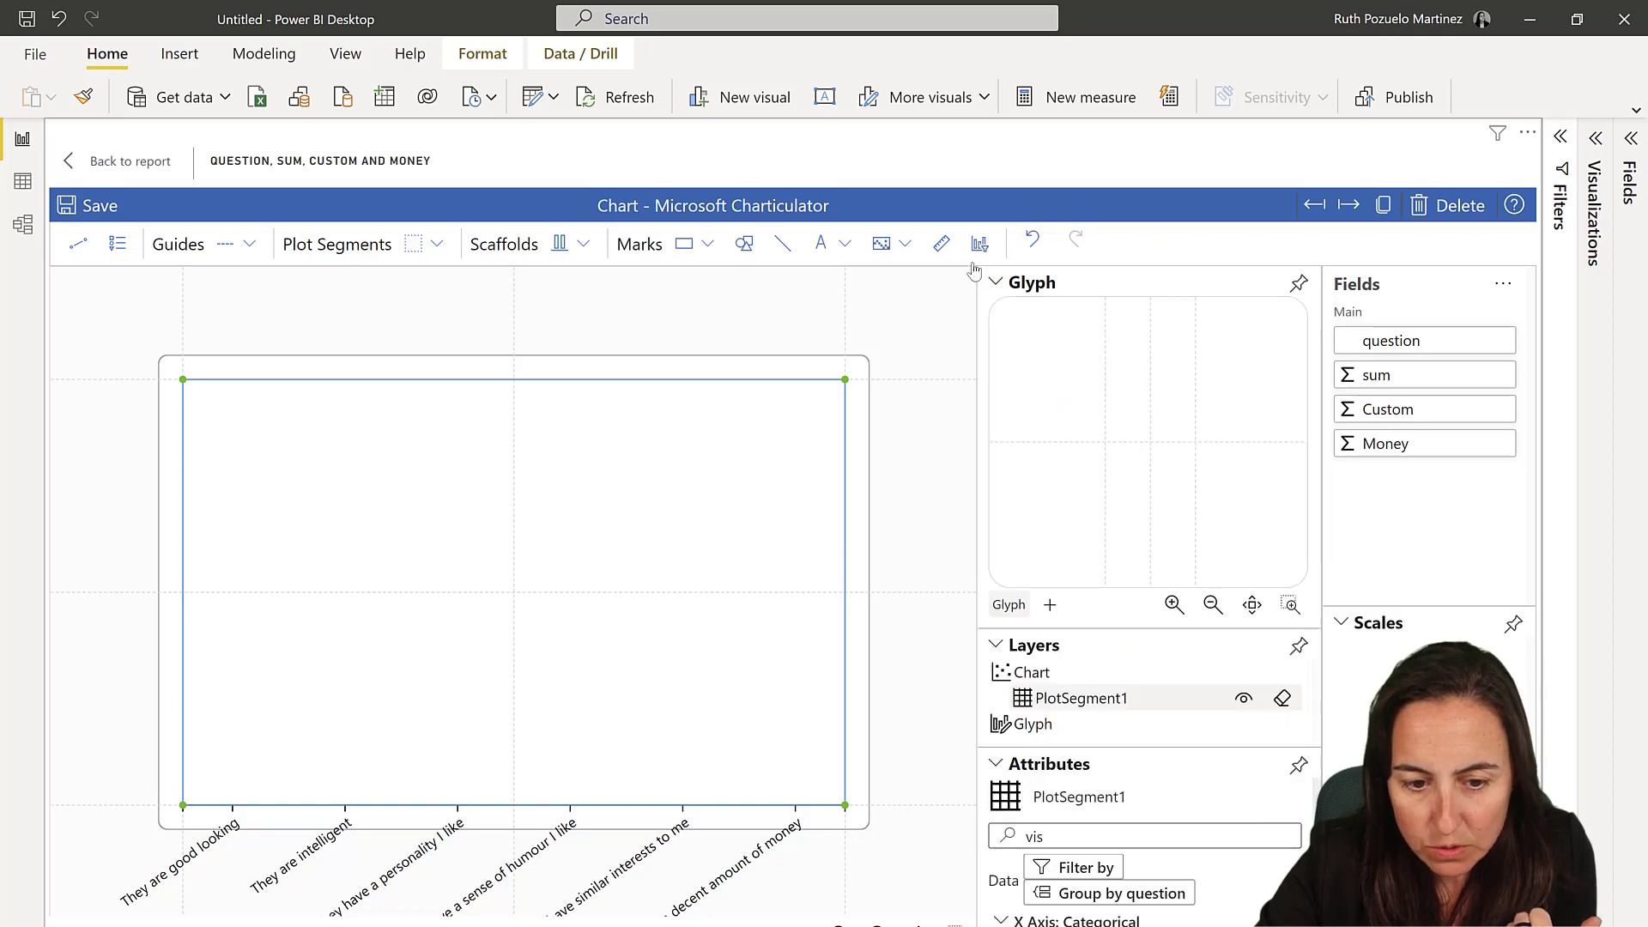
pyautogui.moveTo(979, 242); pyautogui.dragTo(1182, 441)
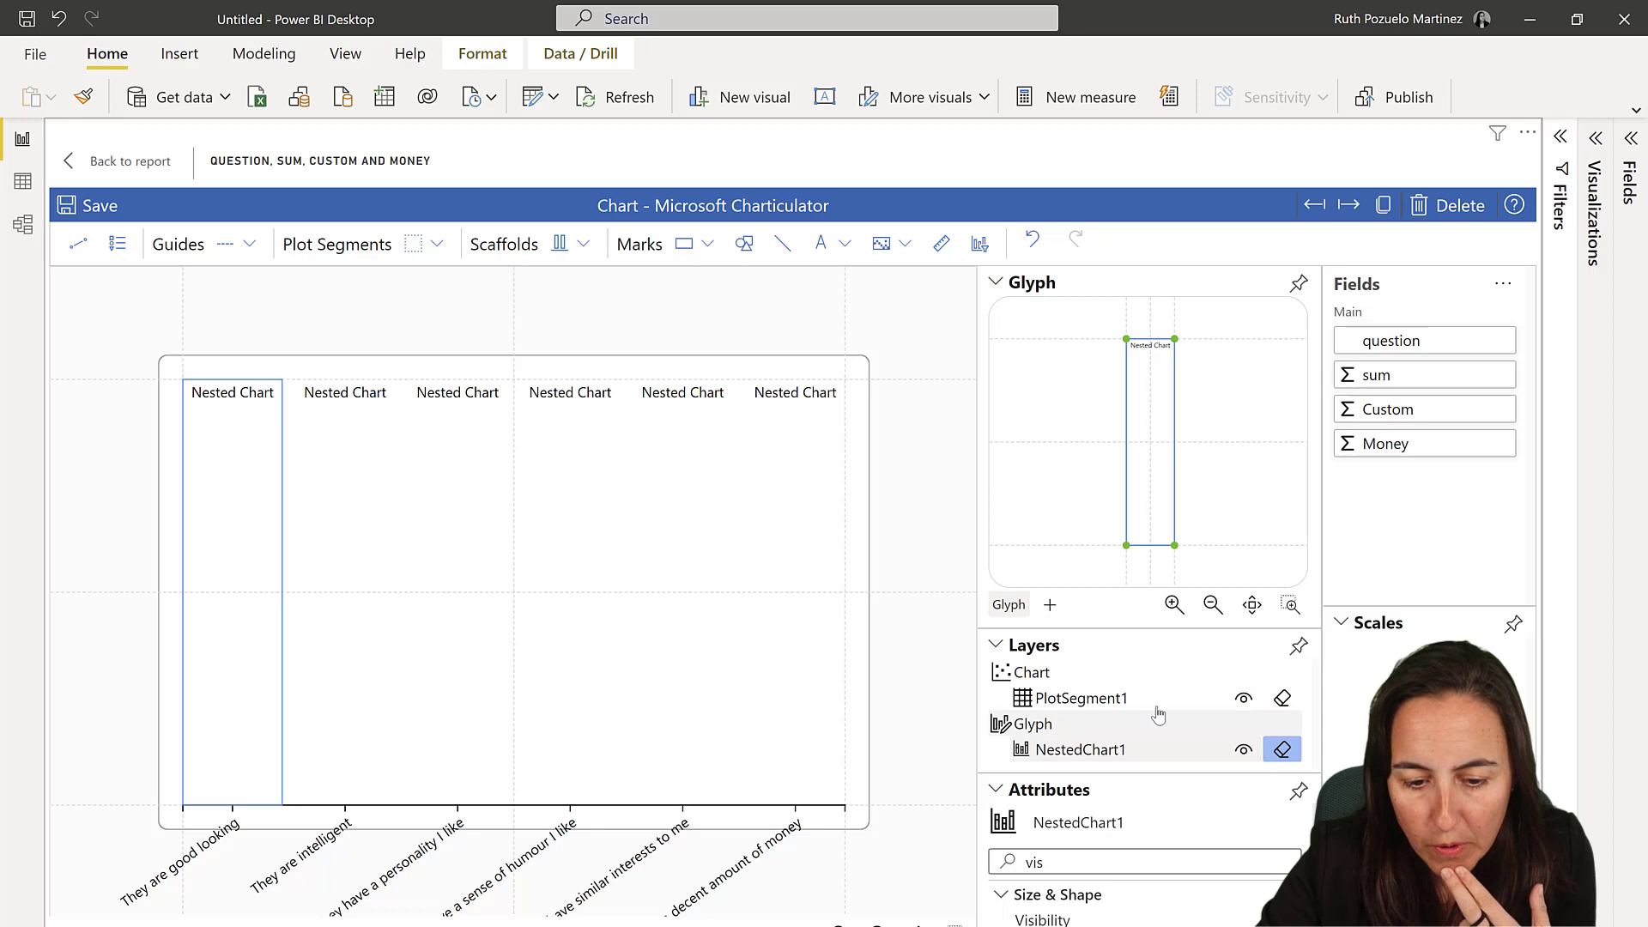
pyautogui.click(1116, 698)
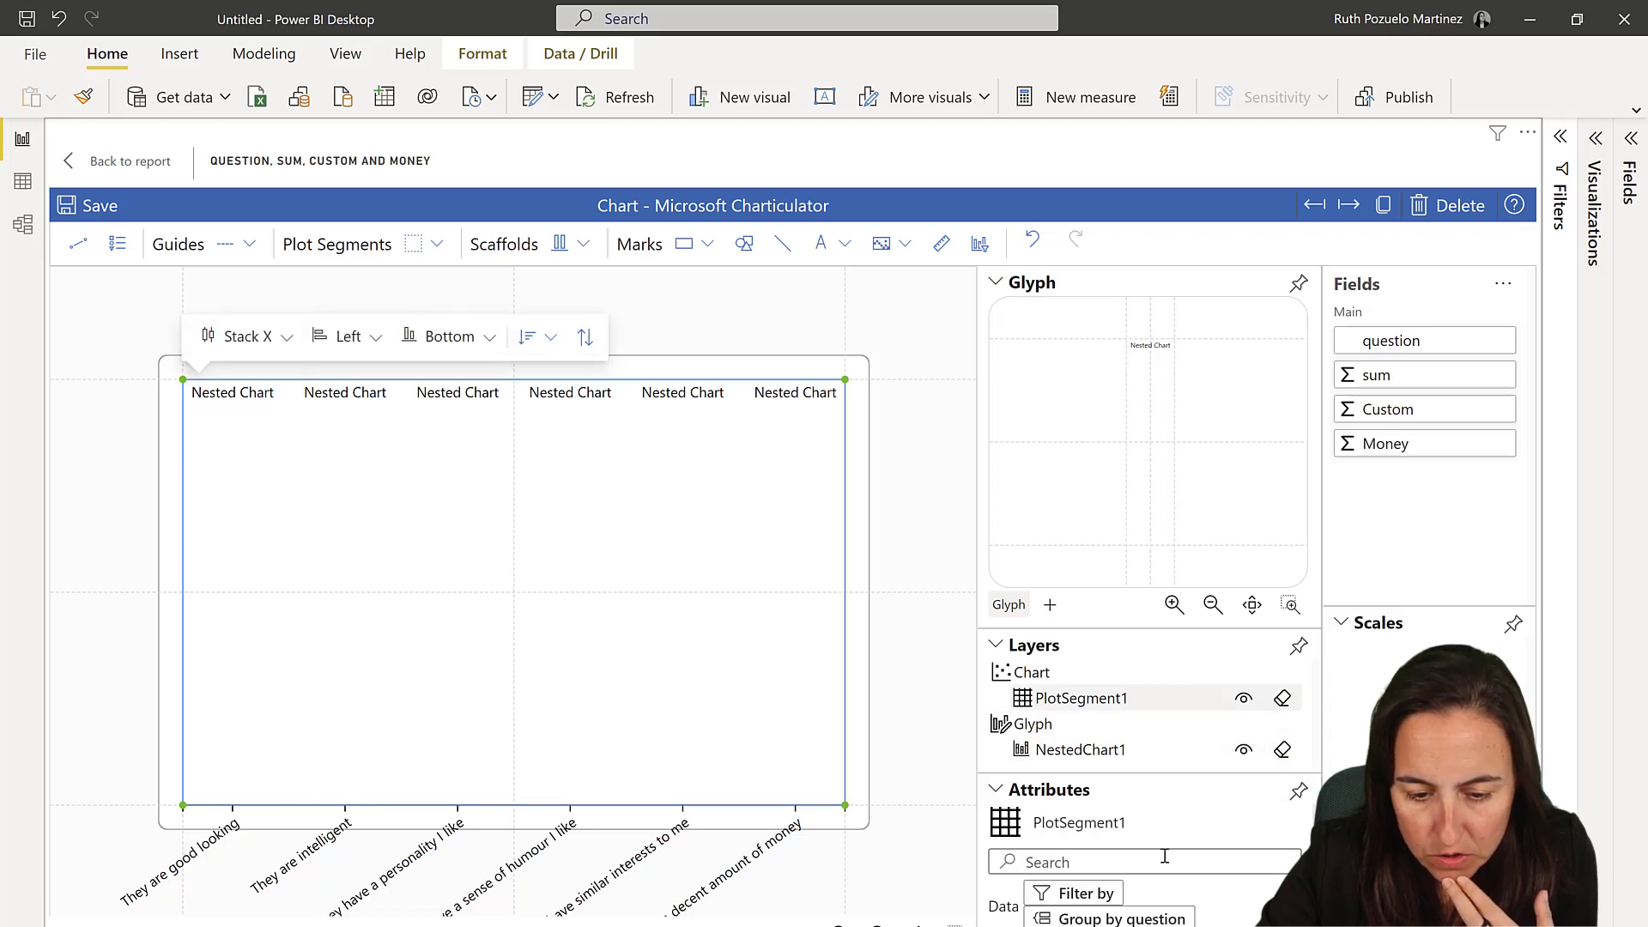
pyautogui.click(1078, 860)
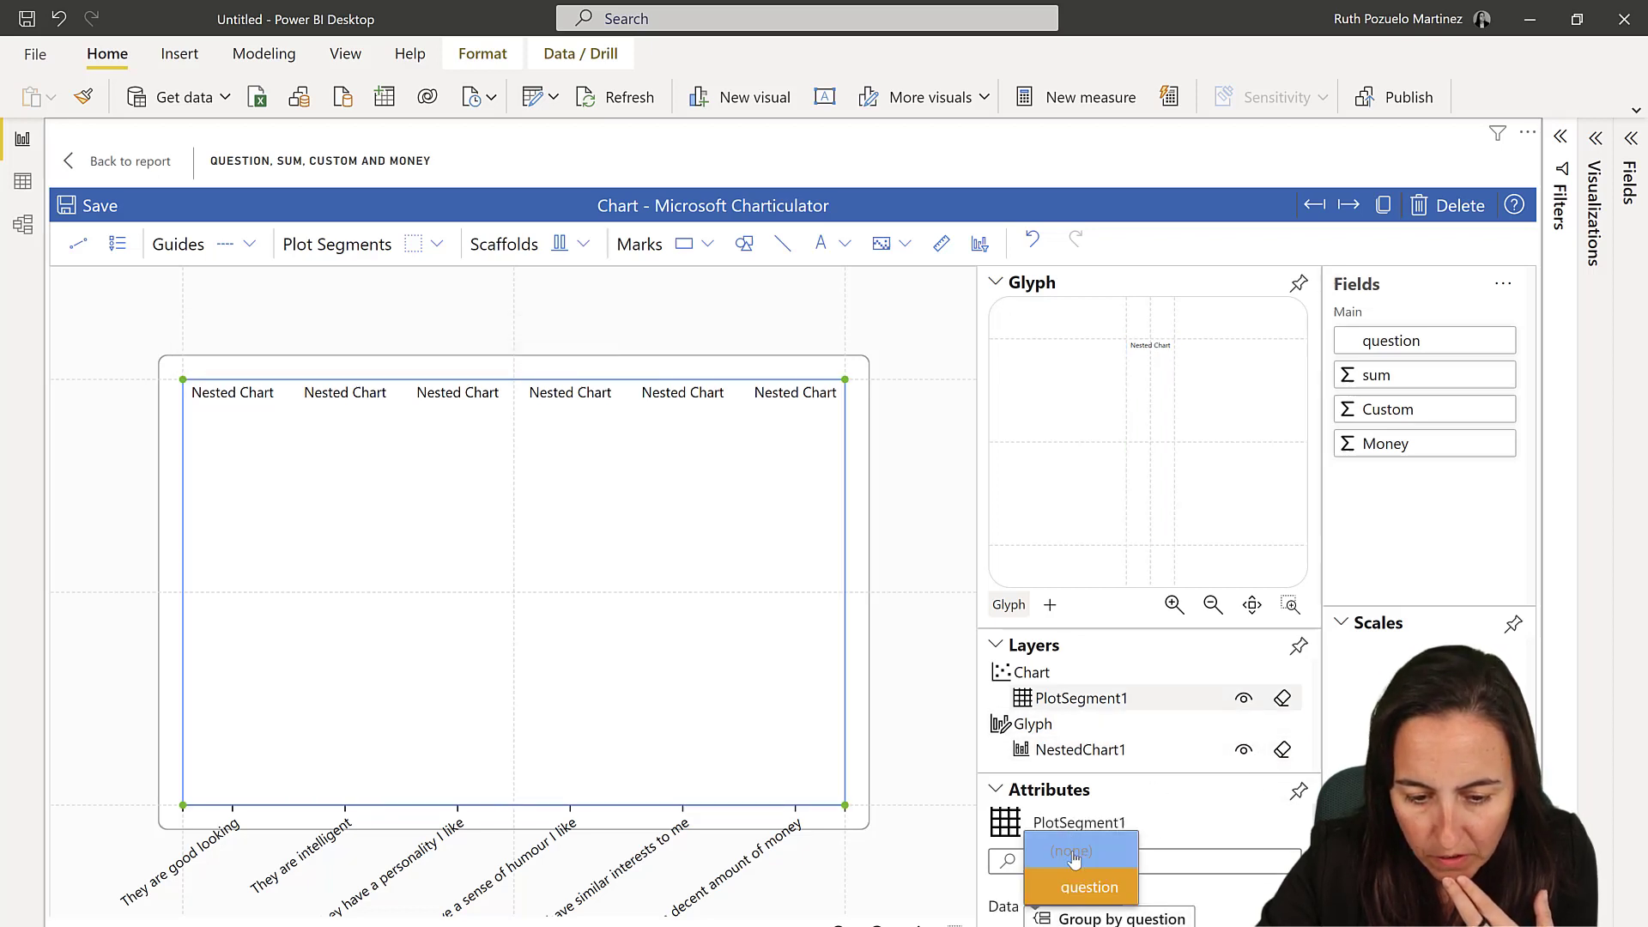
pyautogui.click(1115, 919)
pyautogui.click(1088, 852)
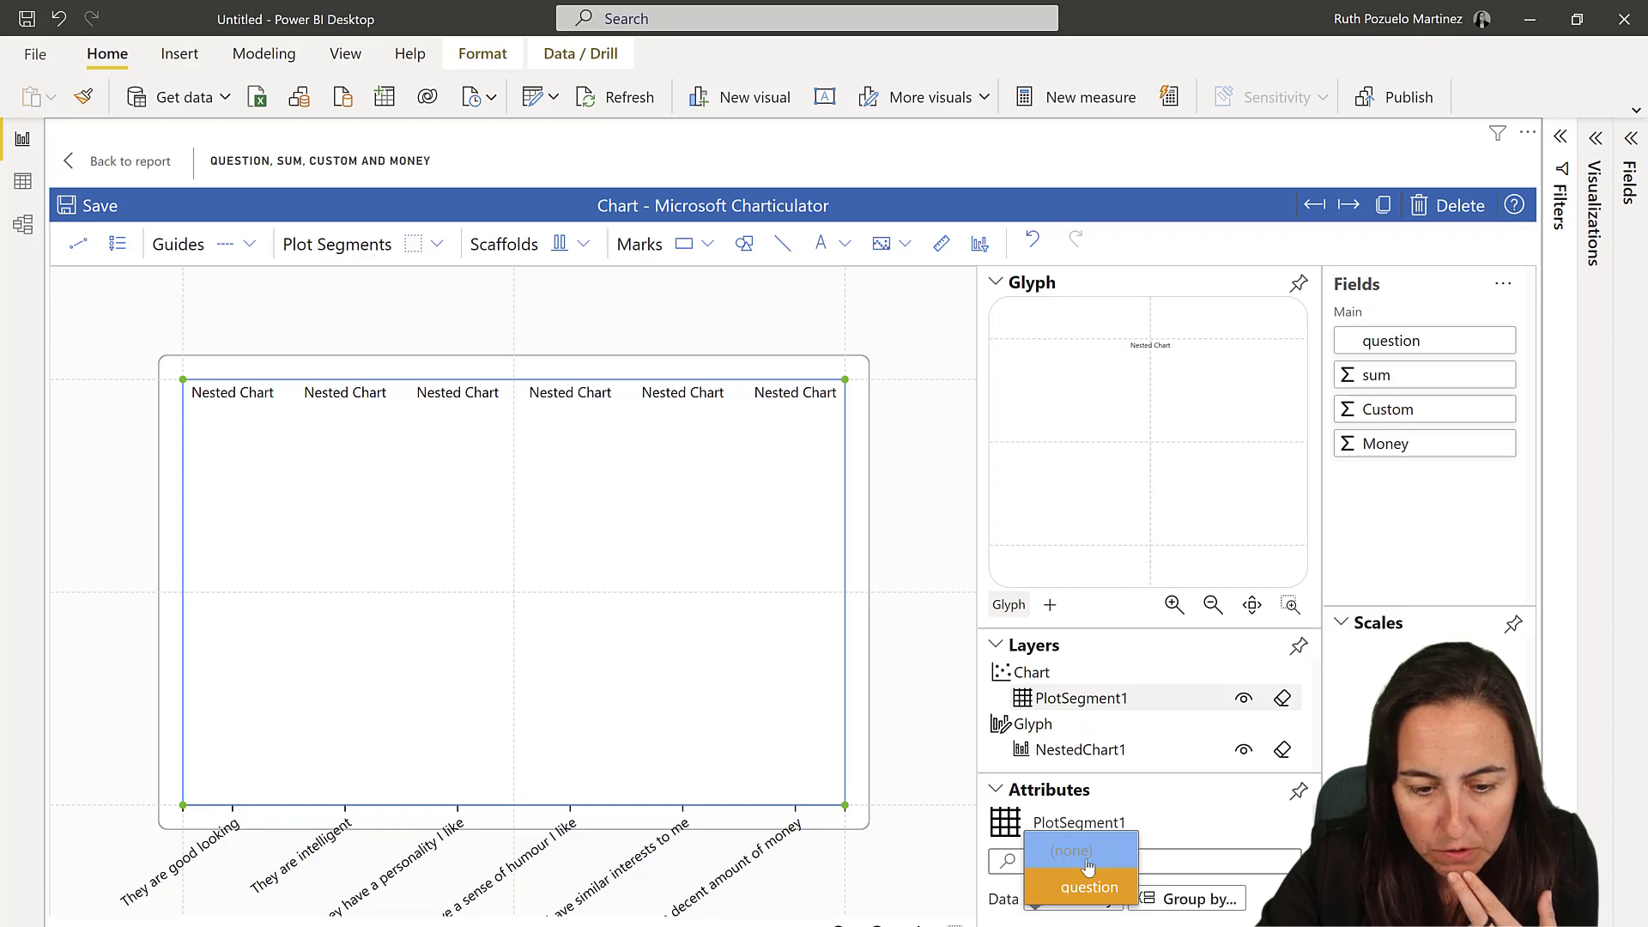
pyautogui.moveTo(151, 480); pyautogui.dragTo(223, 495)
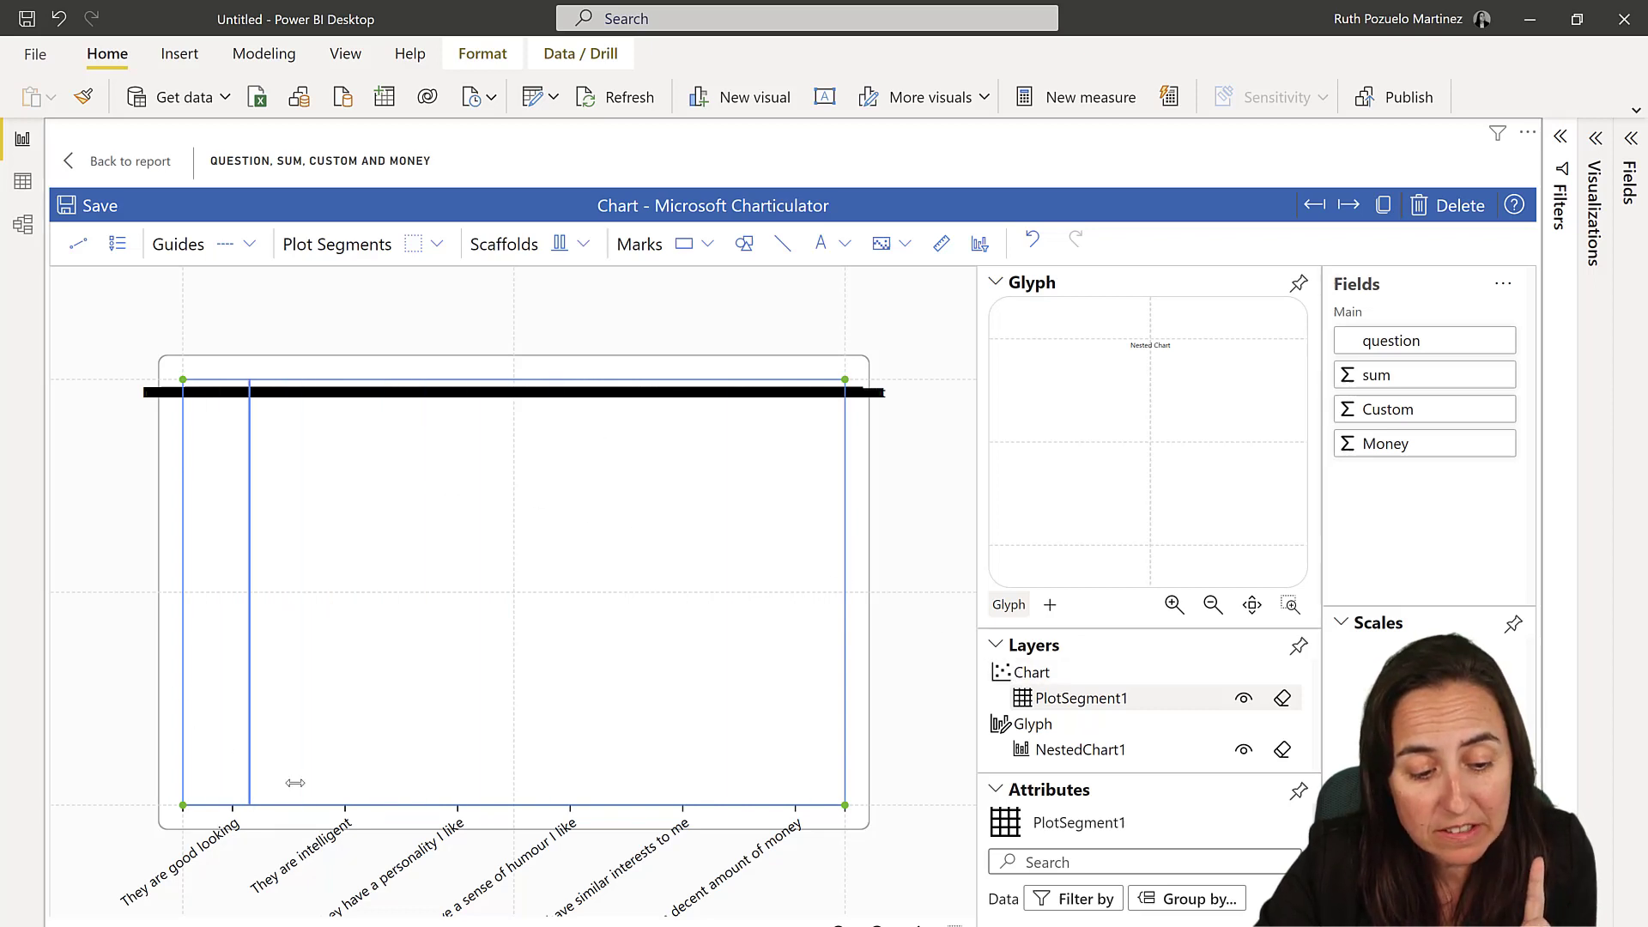
pyautogui.click(1200, 899)
pyautogui.click(1195, 867)
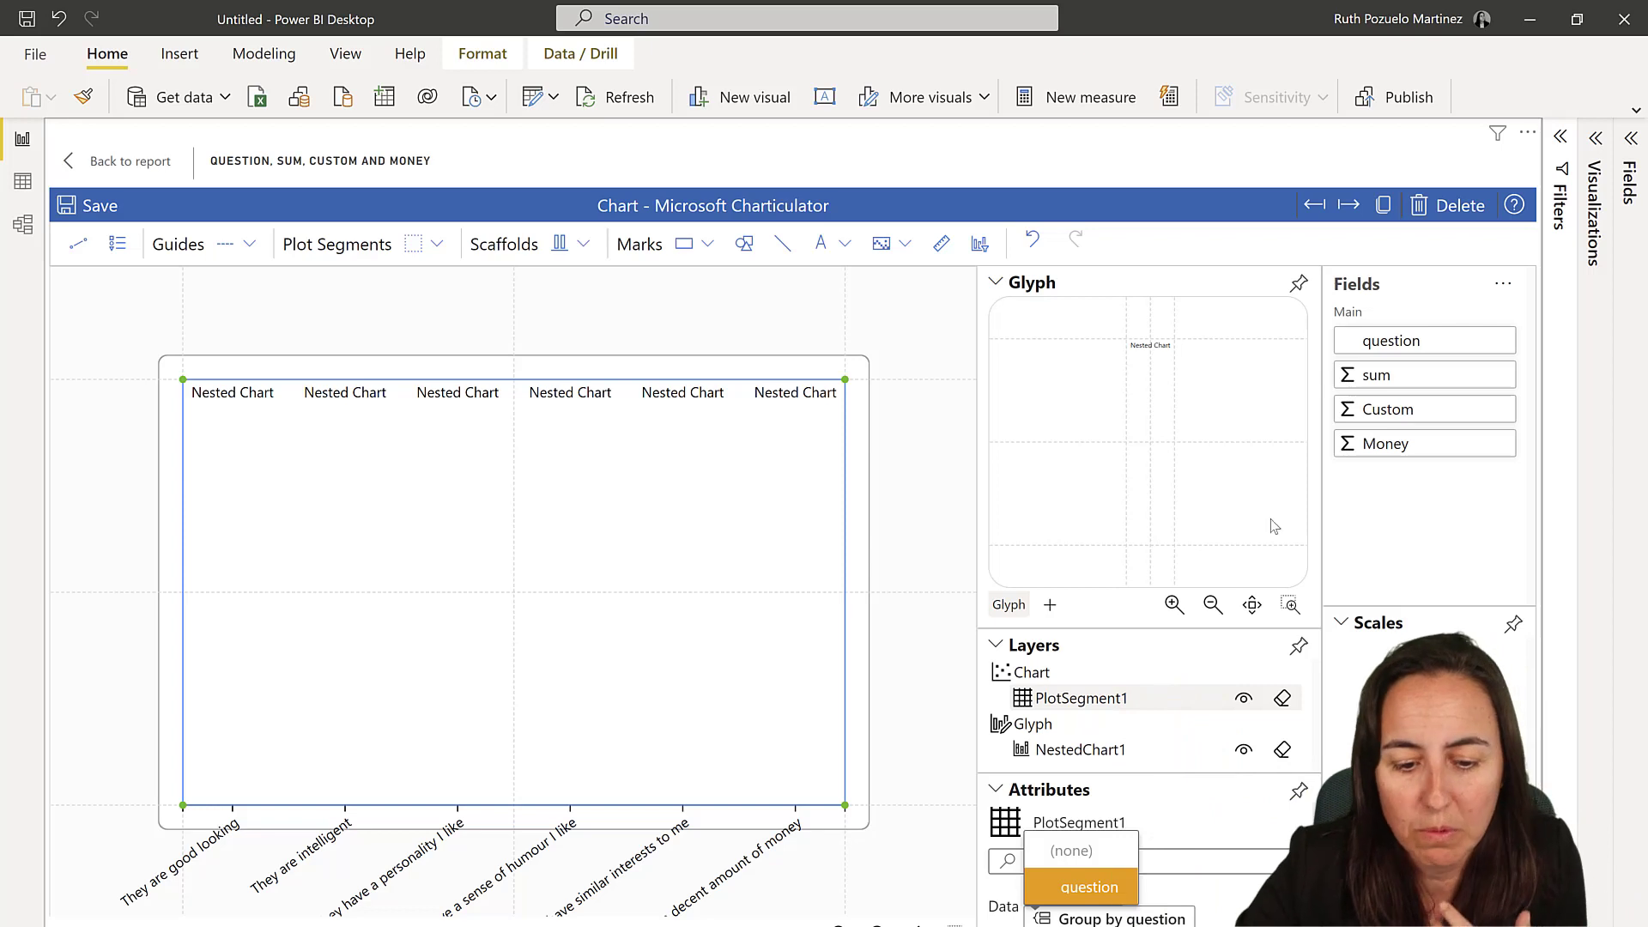
# Hide the X axis question labels and select the NestedChart1 layer.
pyautogui.click(1210, 861)
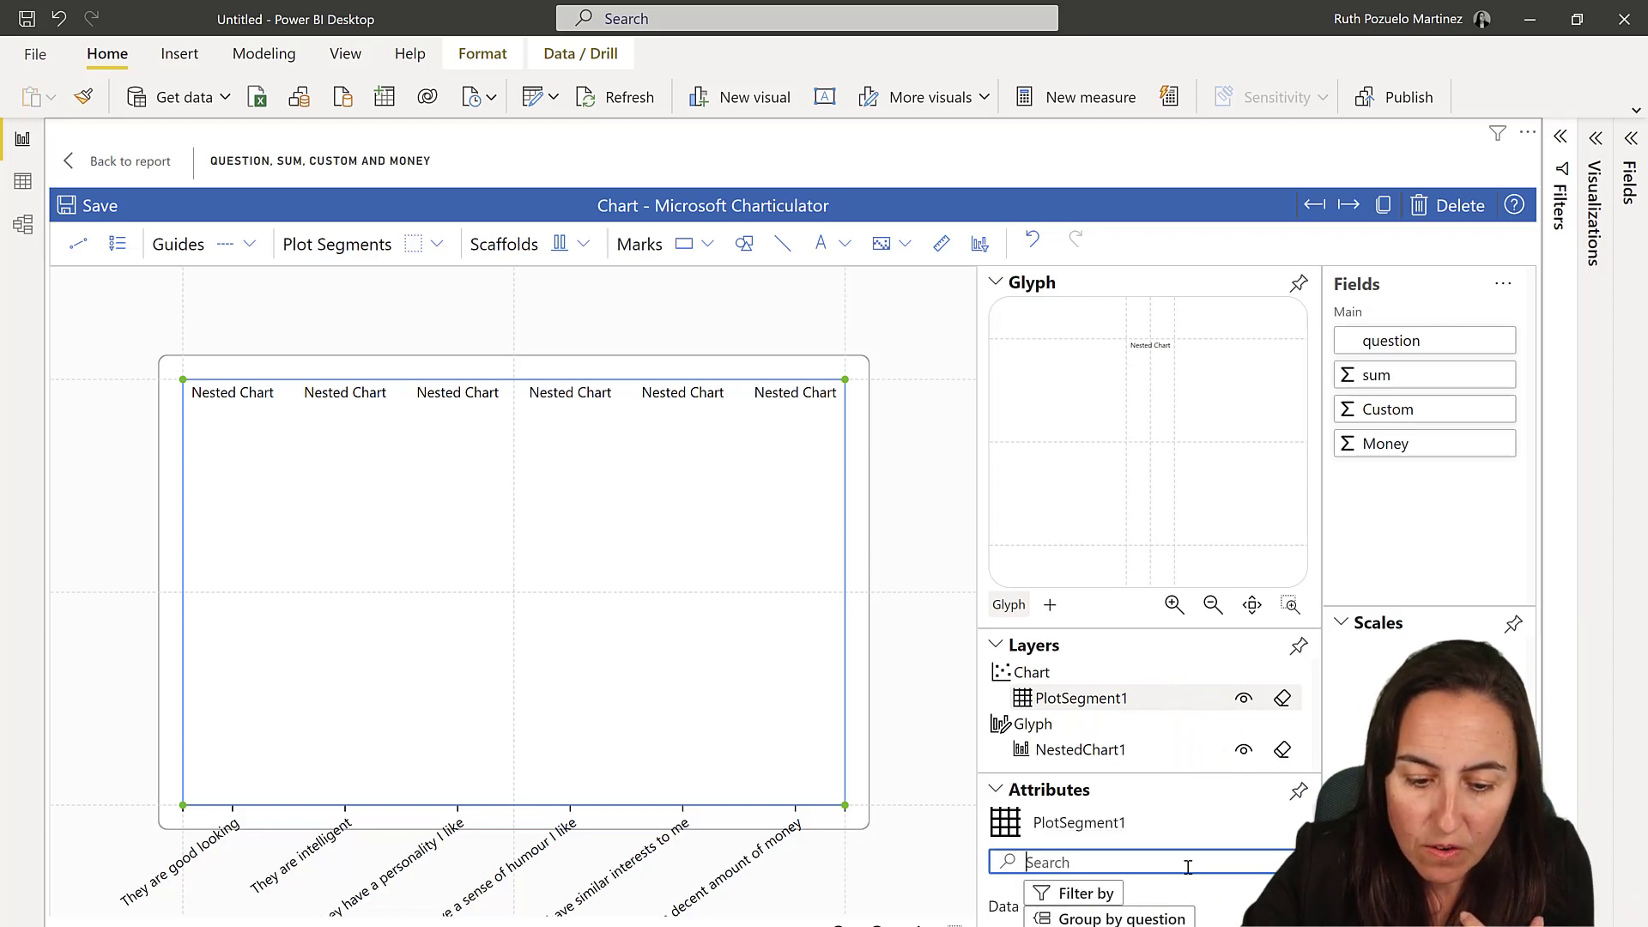
pyautogui.write('vis')
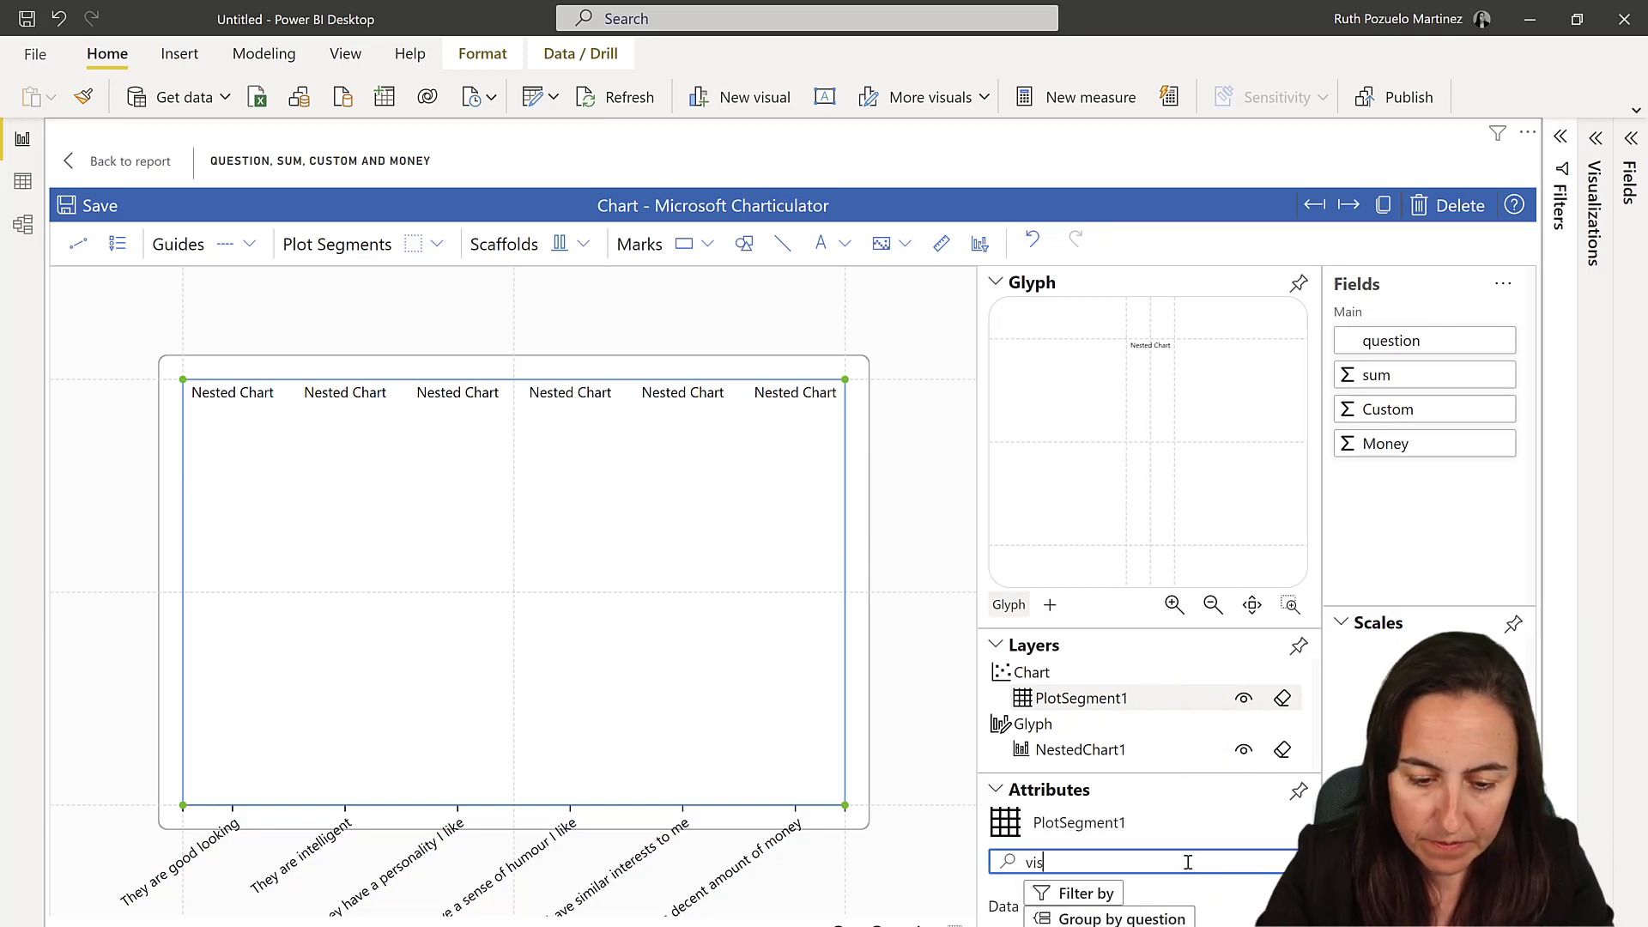
pyautogui.click(1008, 294)
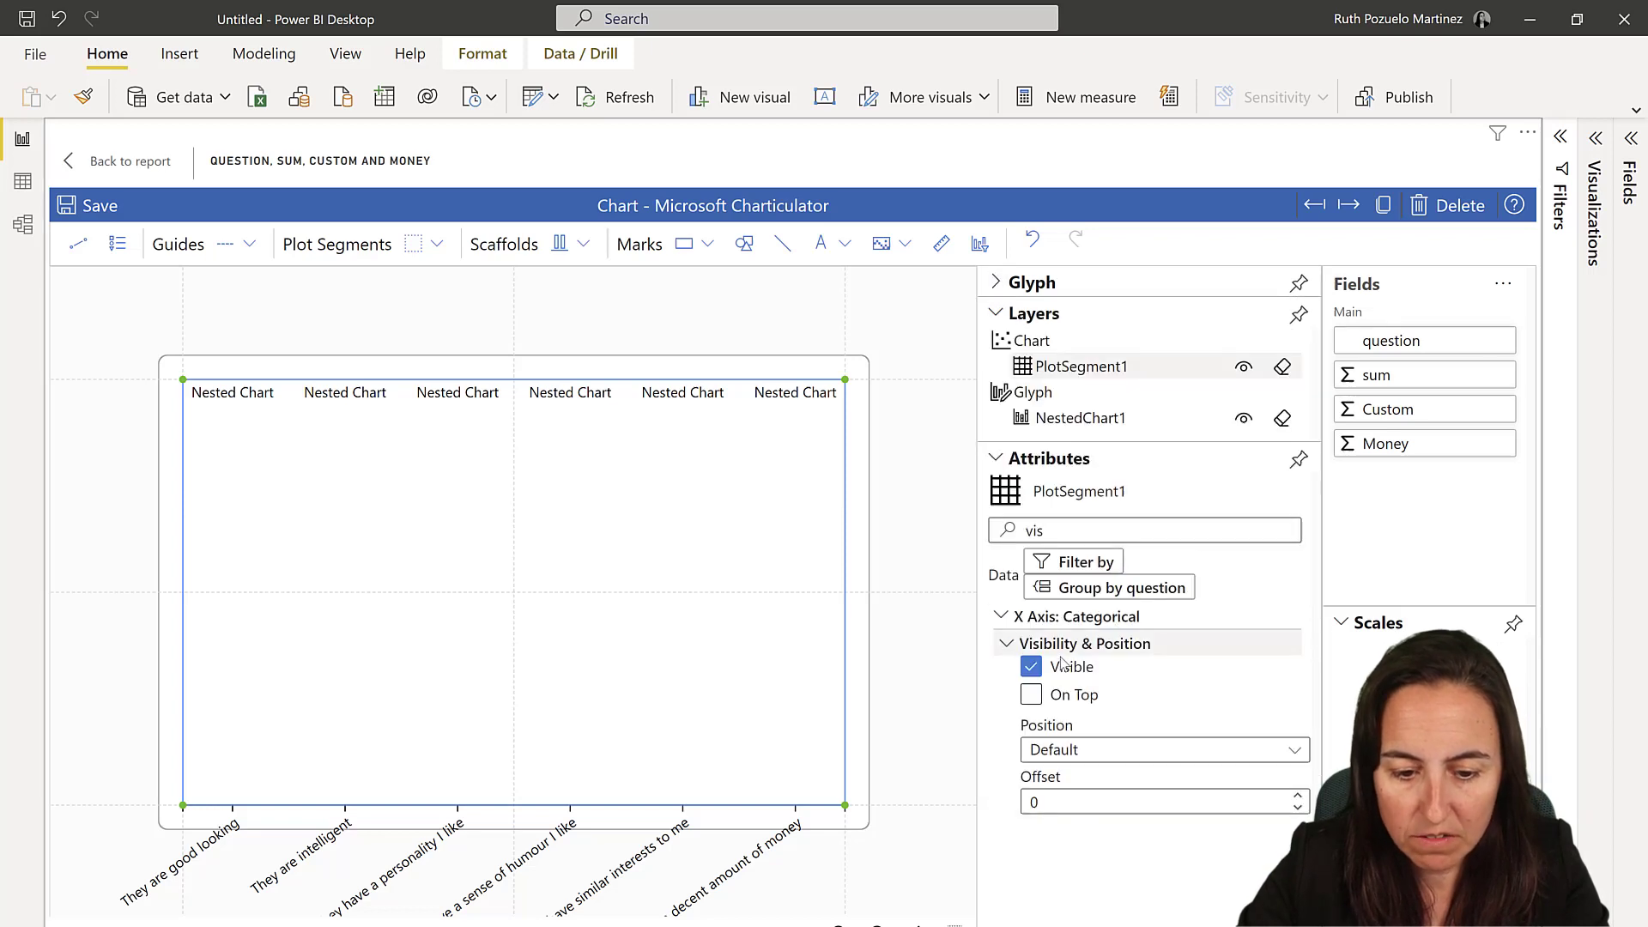
pyautogui.click(1085, 678)
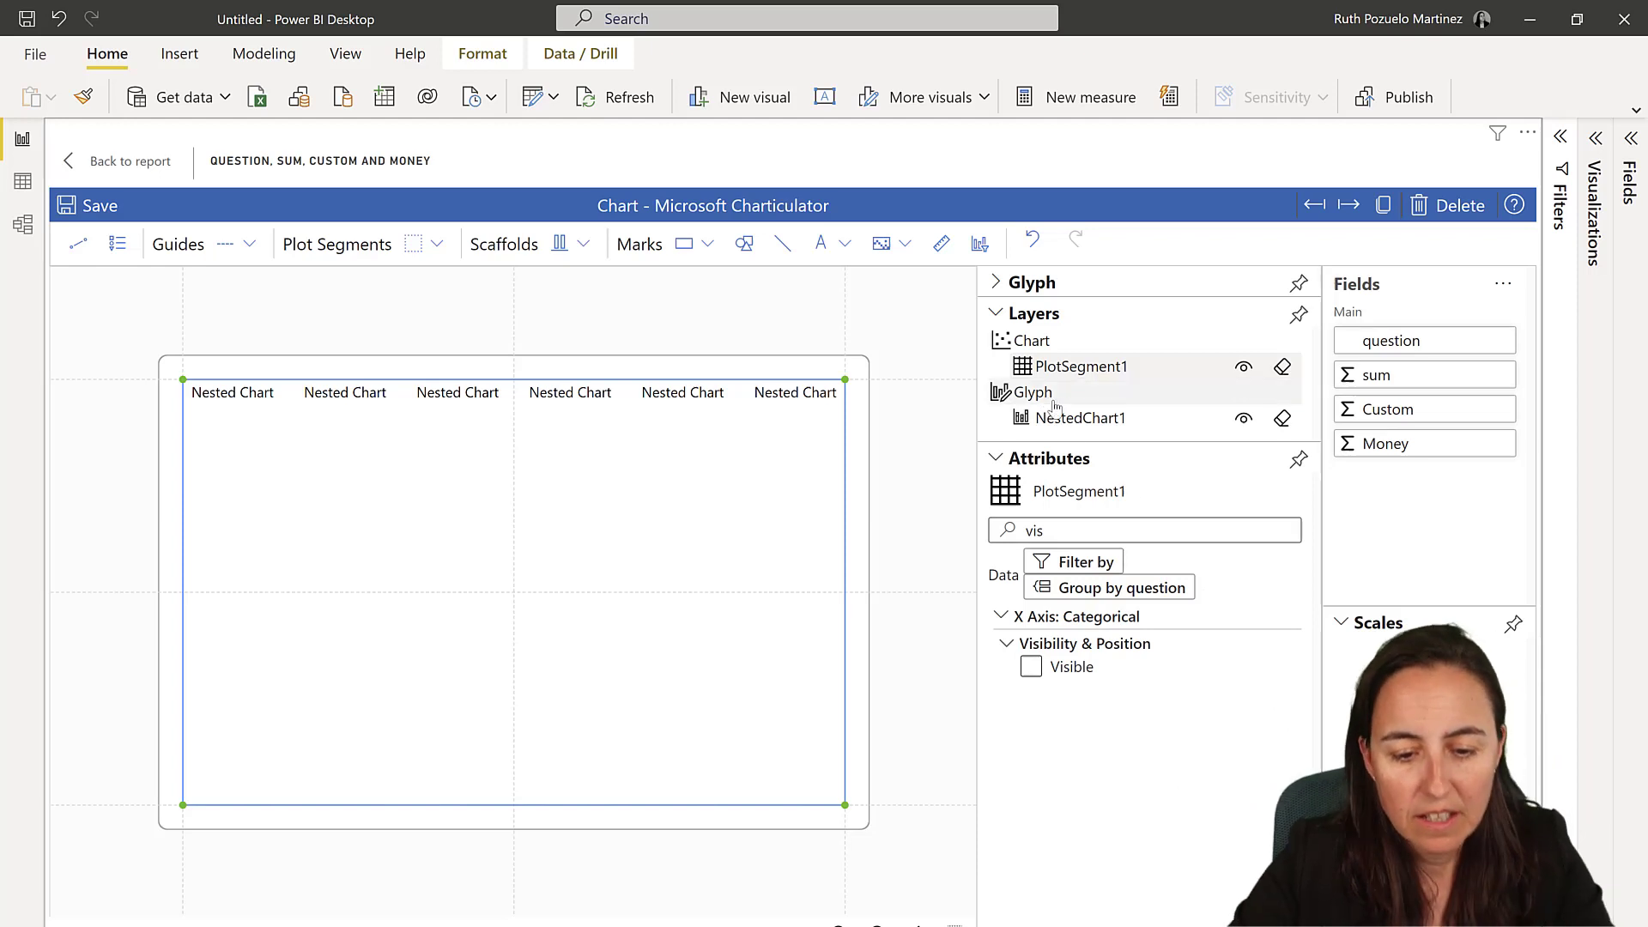
pyautogui.click(1150, 418)
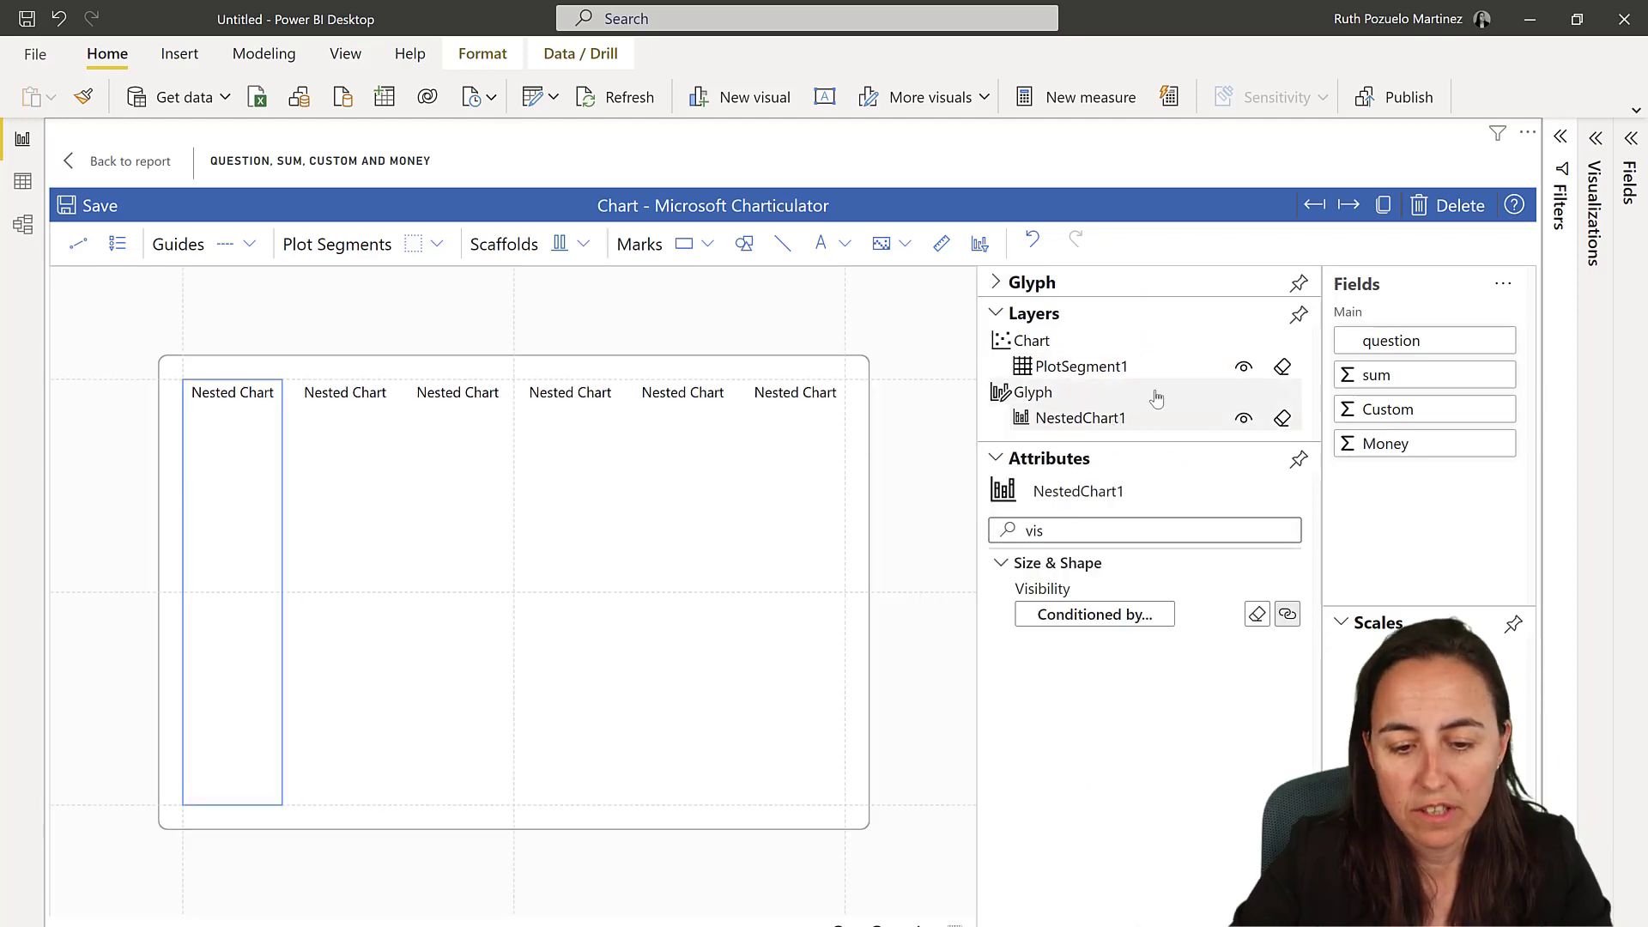
pyautogui.click(1105, 531)
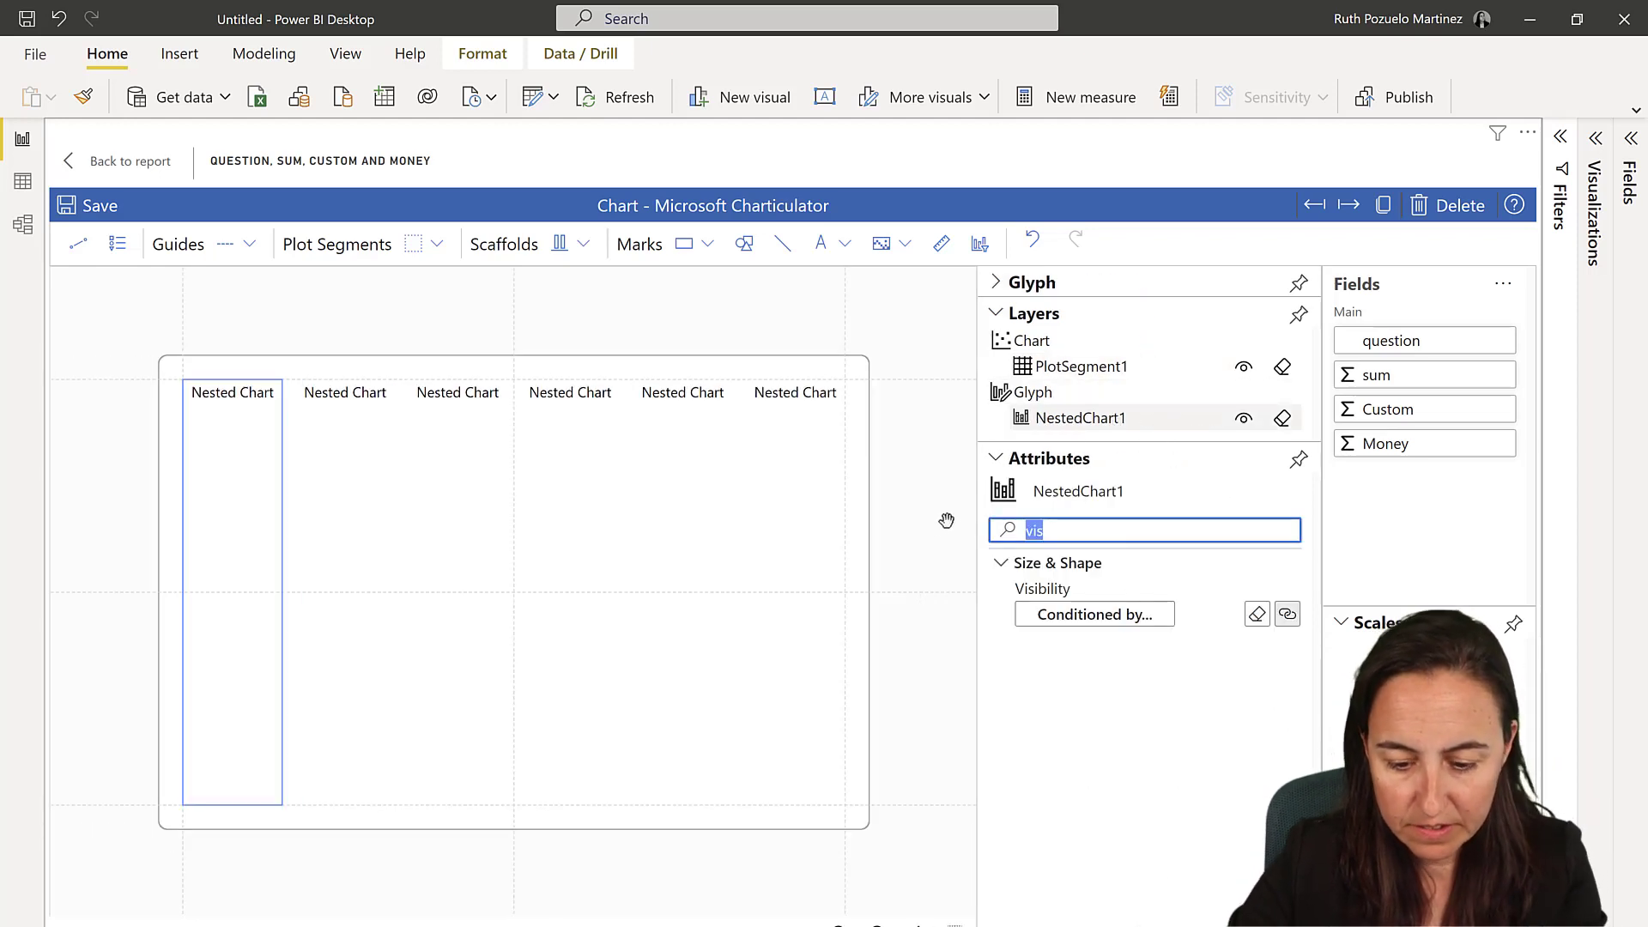
pyautogui.press('BackSpace')
# Open the nested chart editor and delete its Title layer.
pyautogui.click(1116, 752)
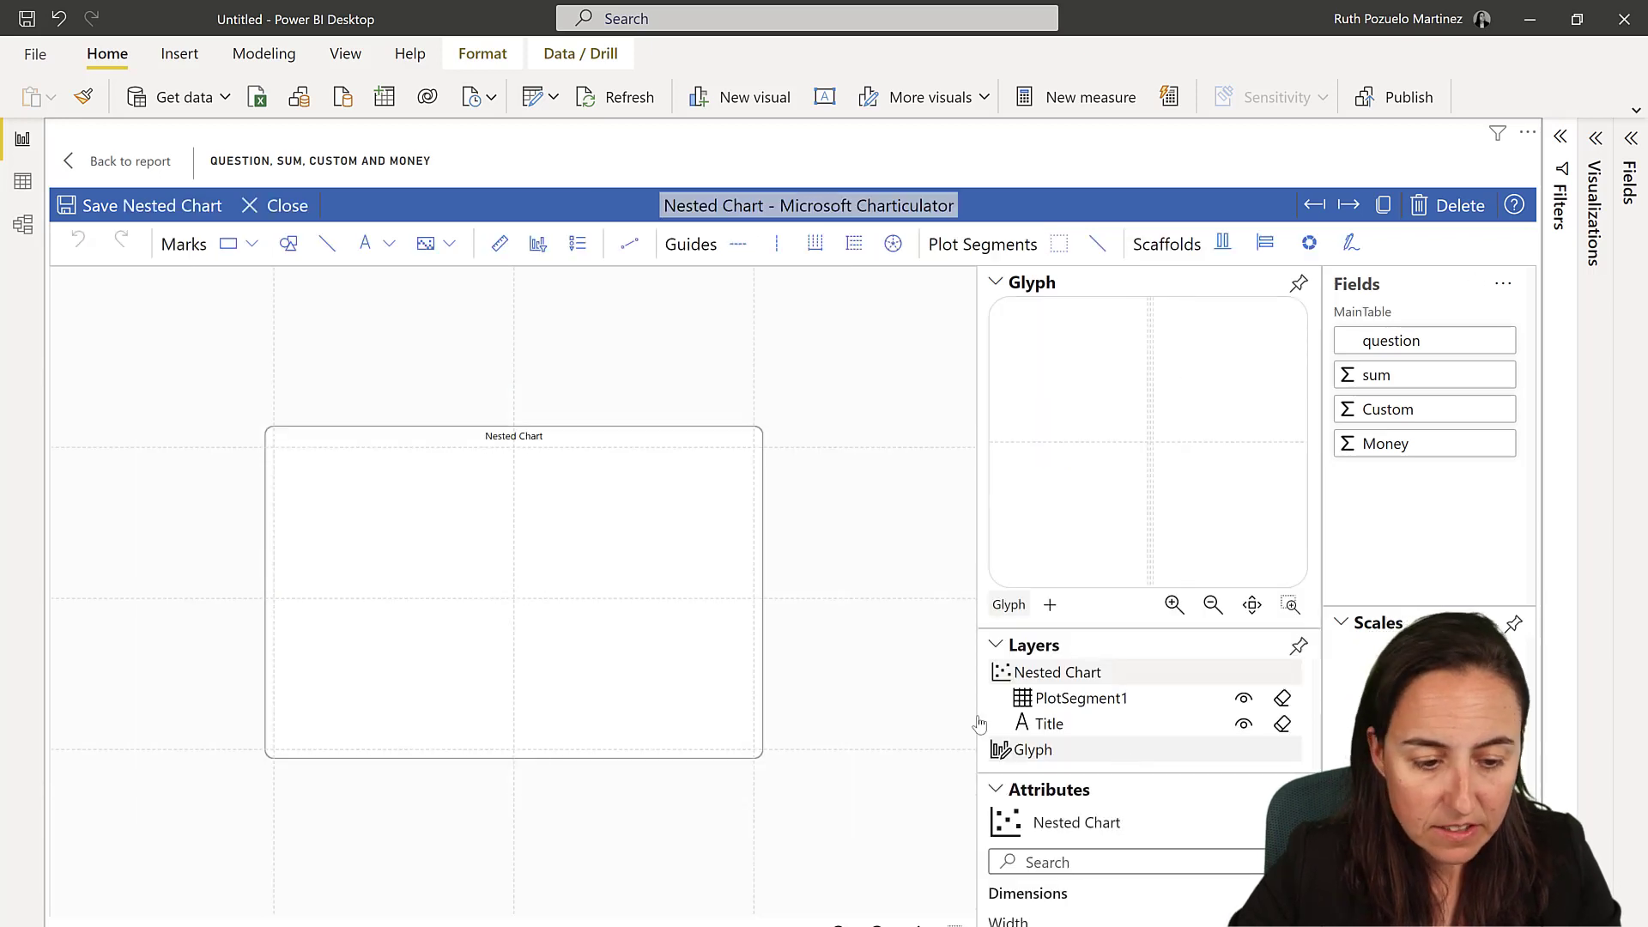
pyautogui.click(515, 436)
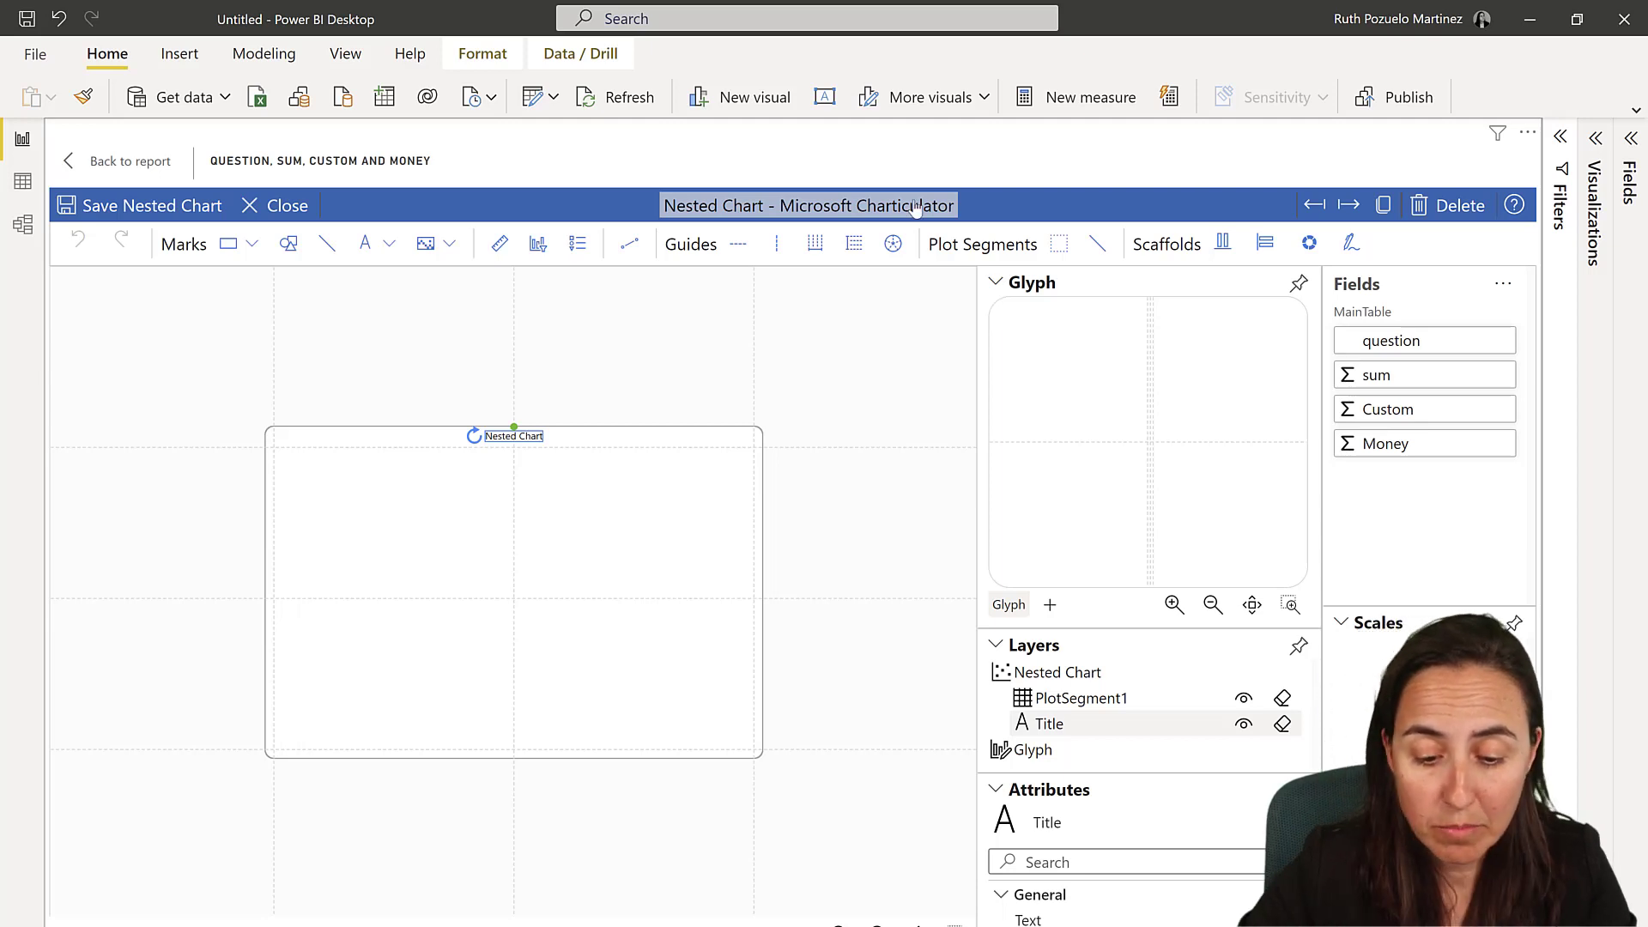
pyautogui.click(1282, 723)
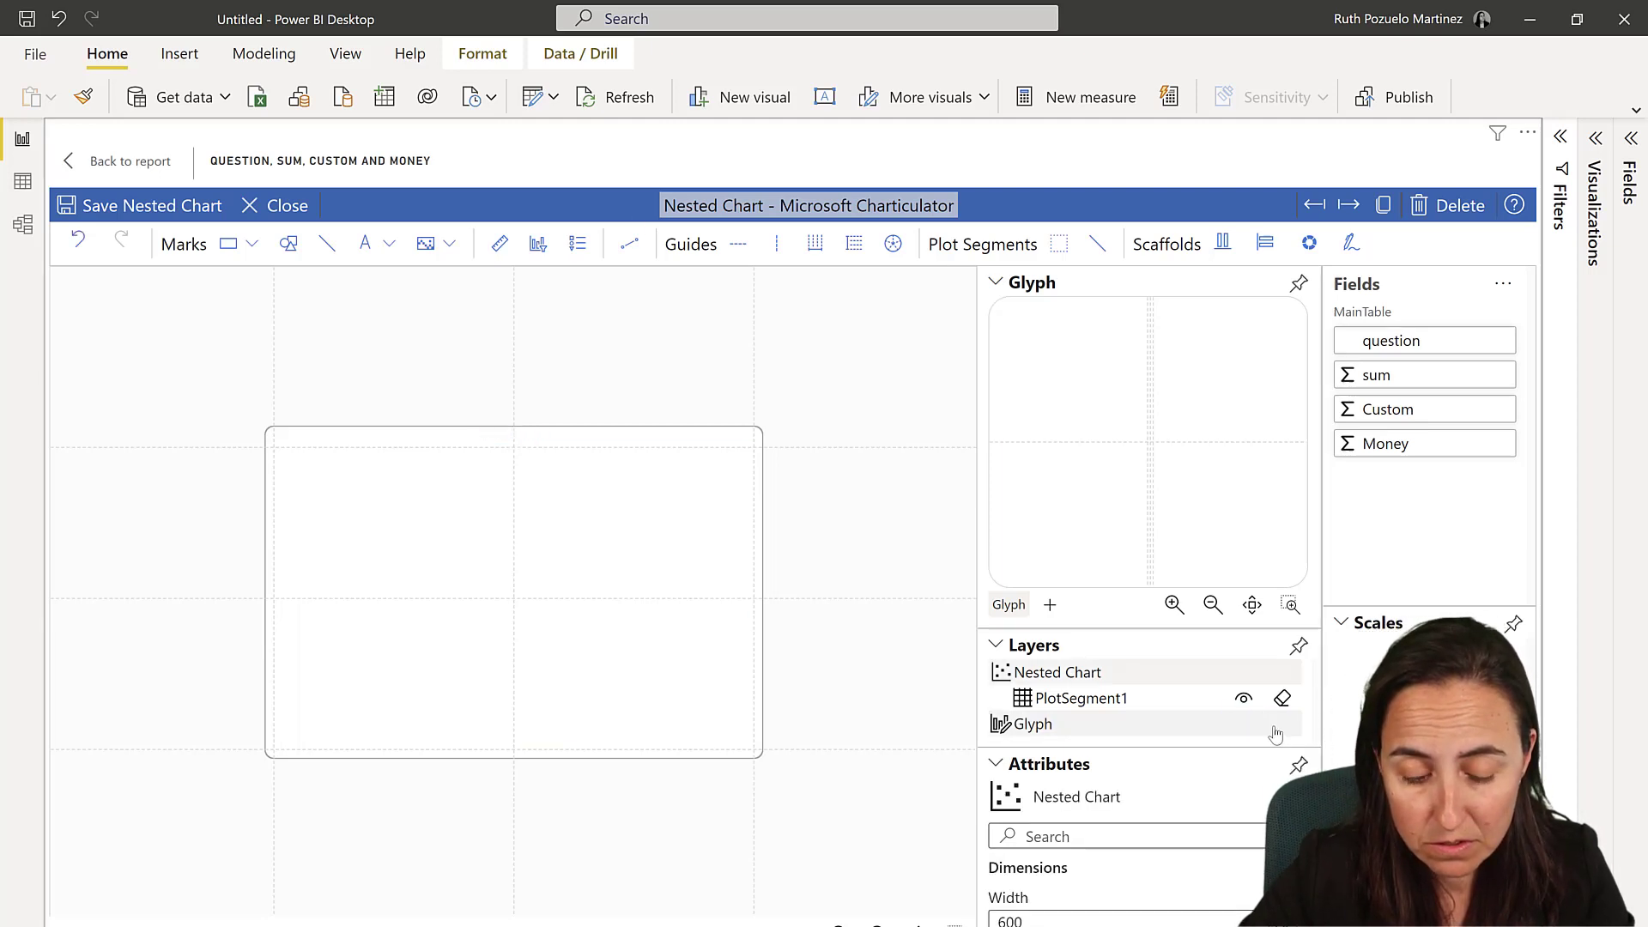
pyautogui.moveTo(810, 446); pyautogui.dragTo(805, 440)
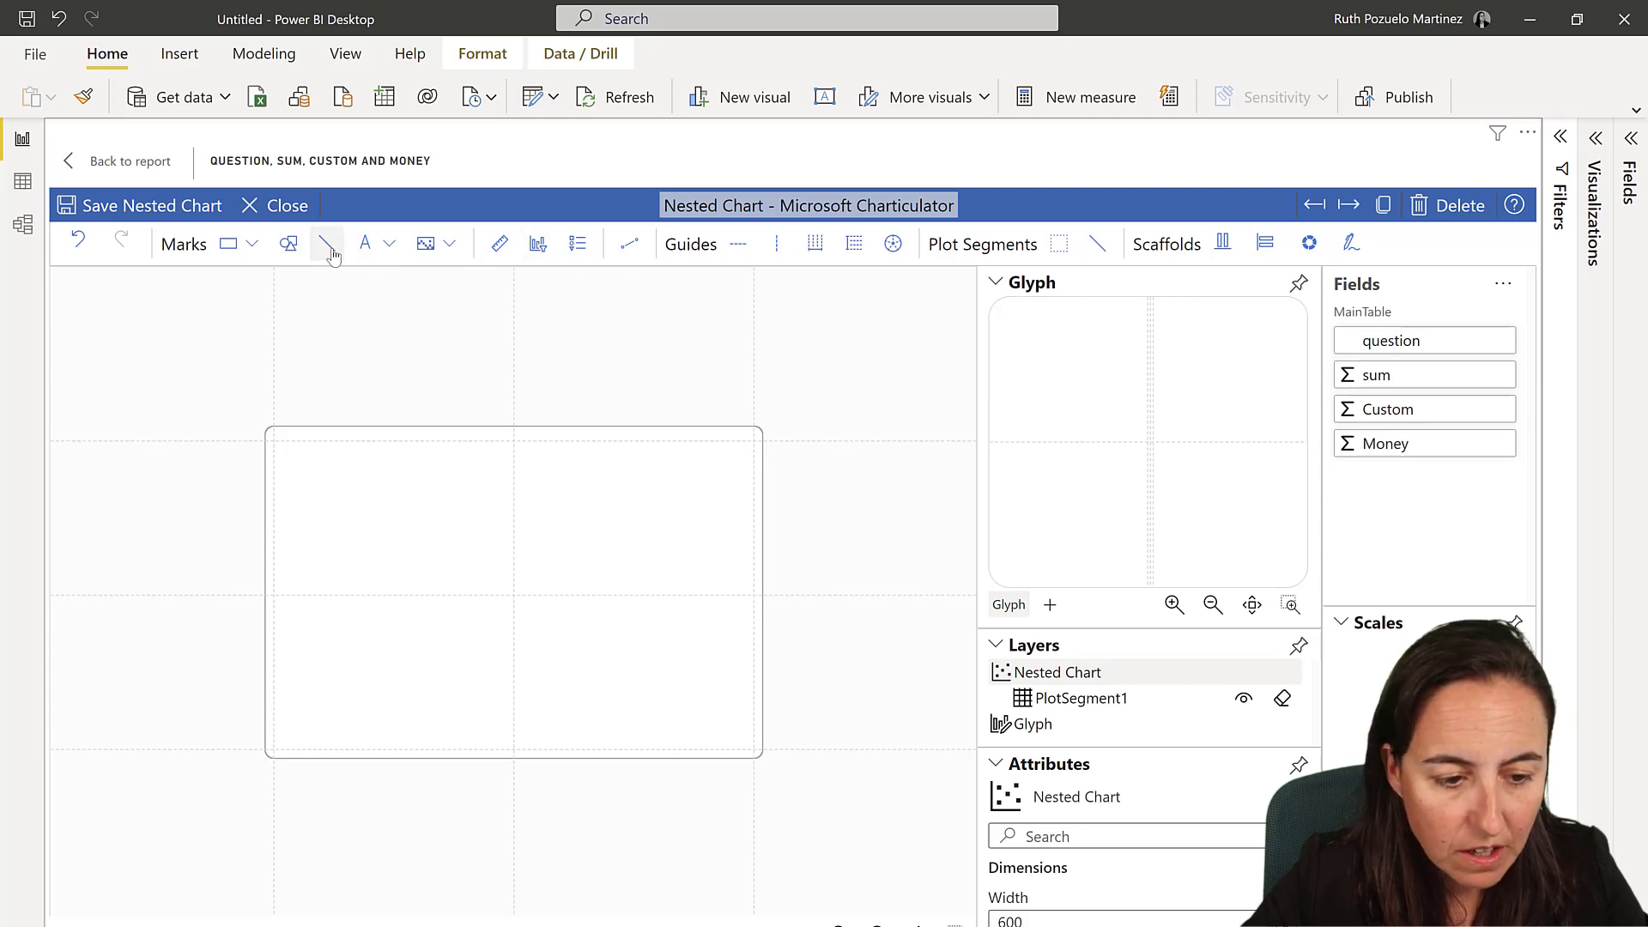
# Add a circle Symbol mark and set PlotSegment1's layout to Grid for a 10×10 dot grid.
pyautogui.moveTo(289, 244)
pyautogui.mouseDown()
pyautogui.moveTo(945, 434)
pyautogui.moveTo(1169, 452)
pyautogui.mouseUp()
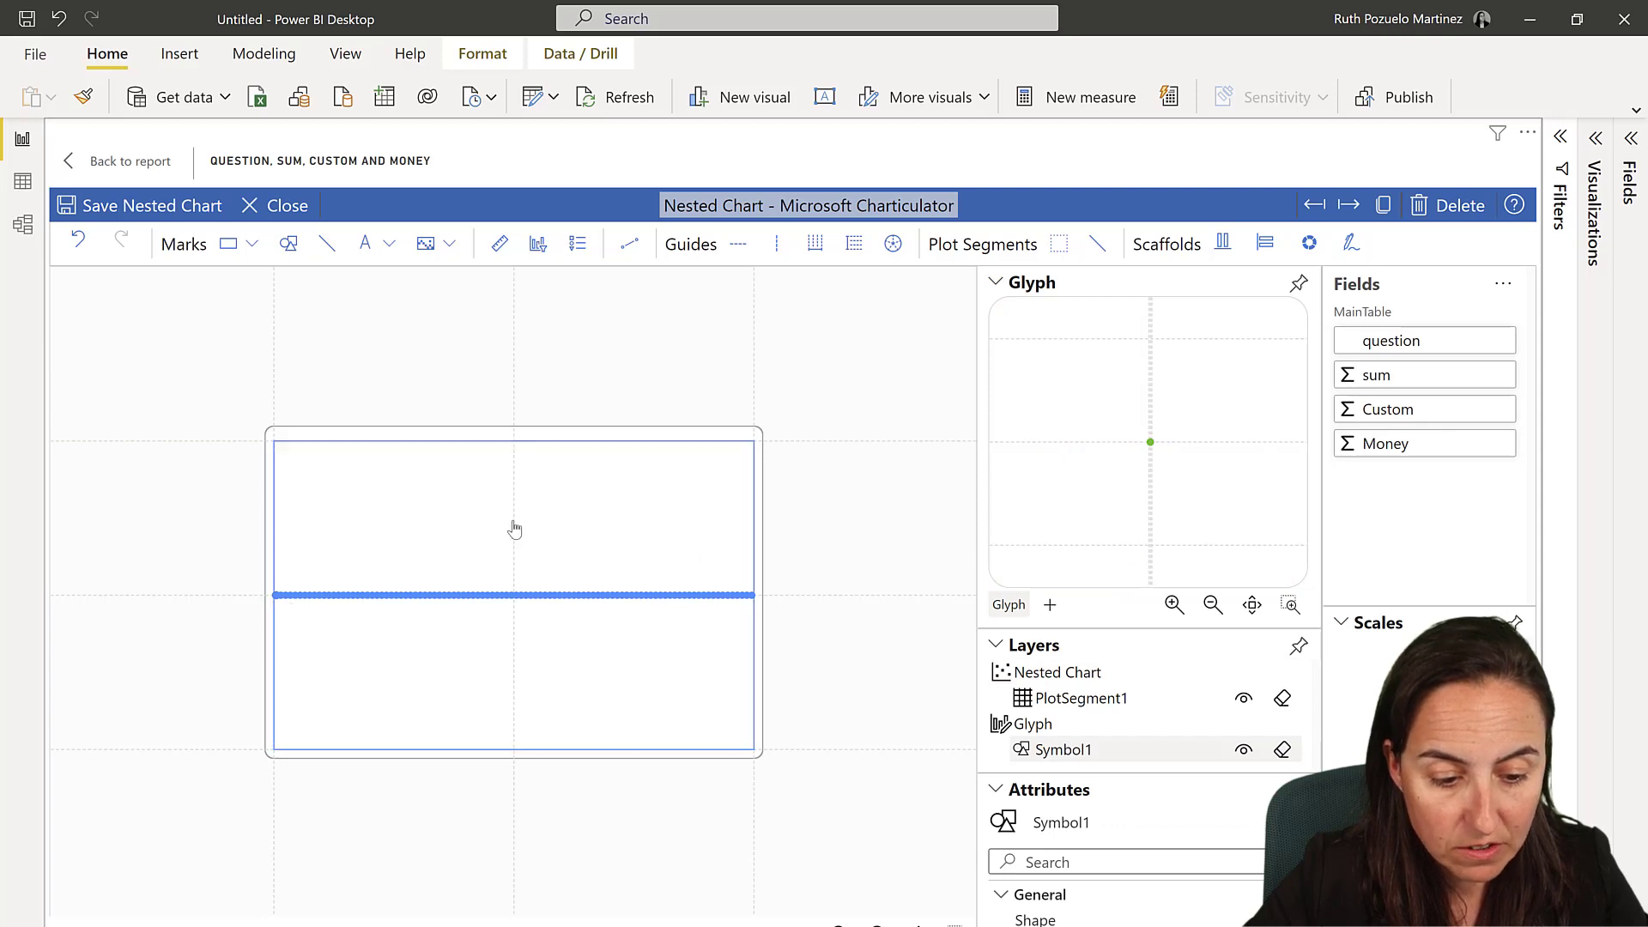
pyautogui.click(413, 500)
pyautogui.click(339, 398)
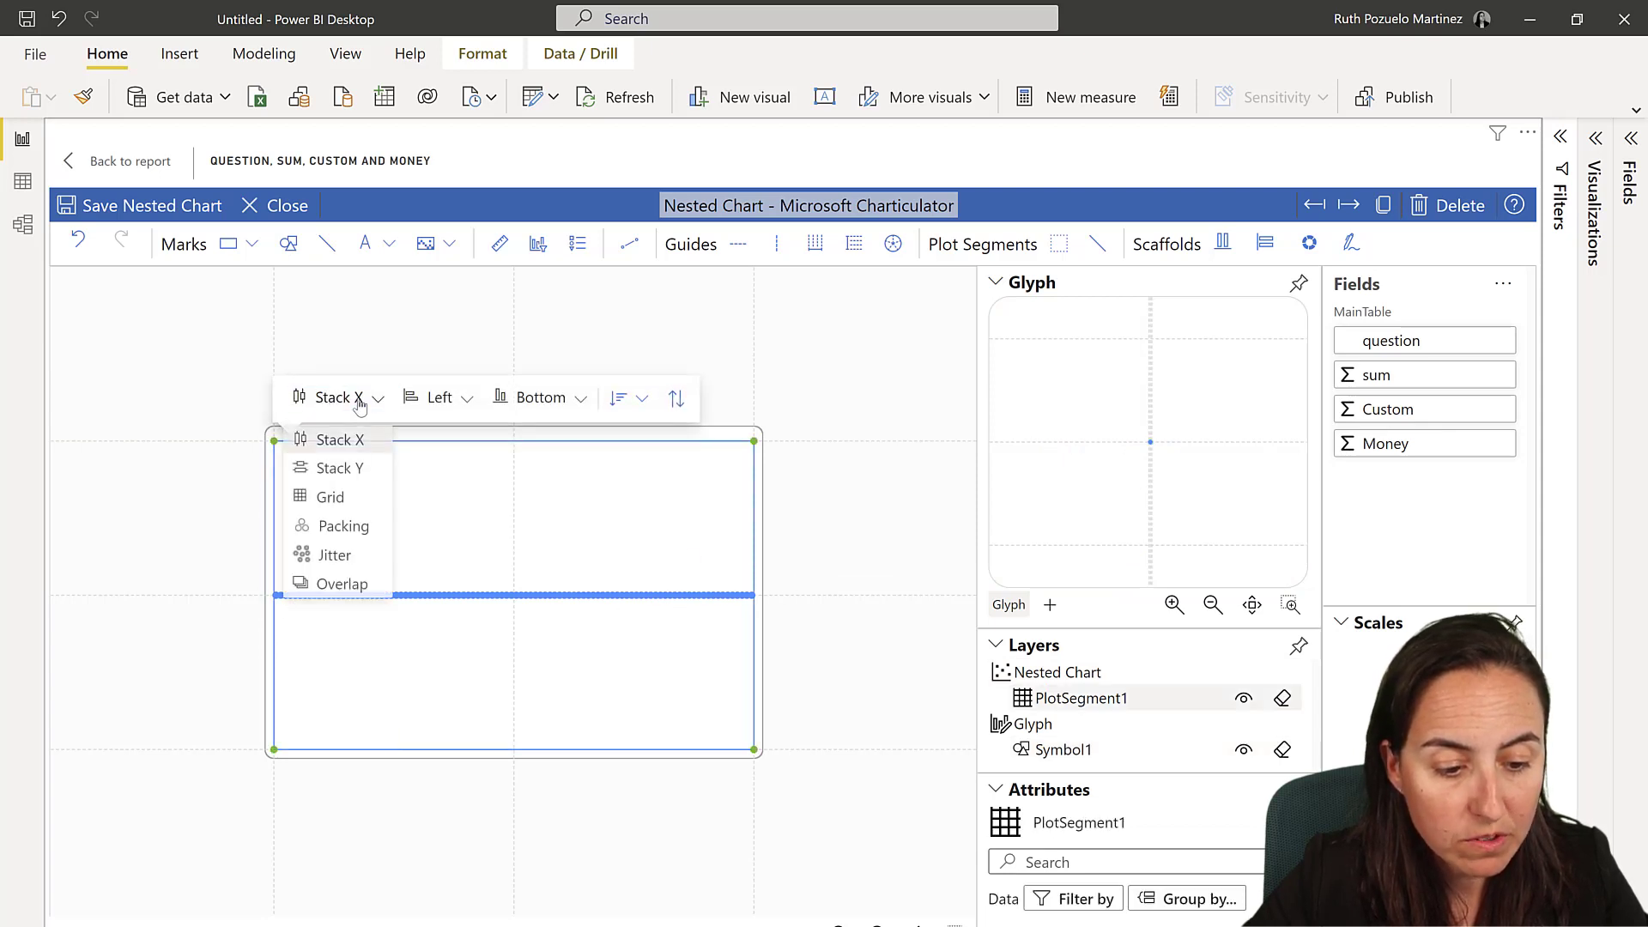
pyautogui.click(327, 500)
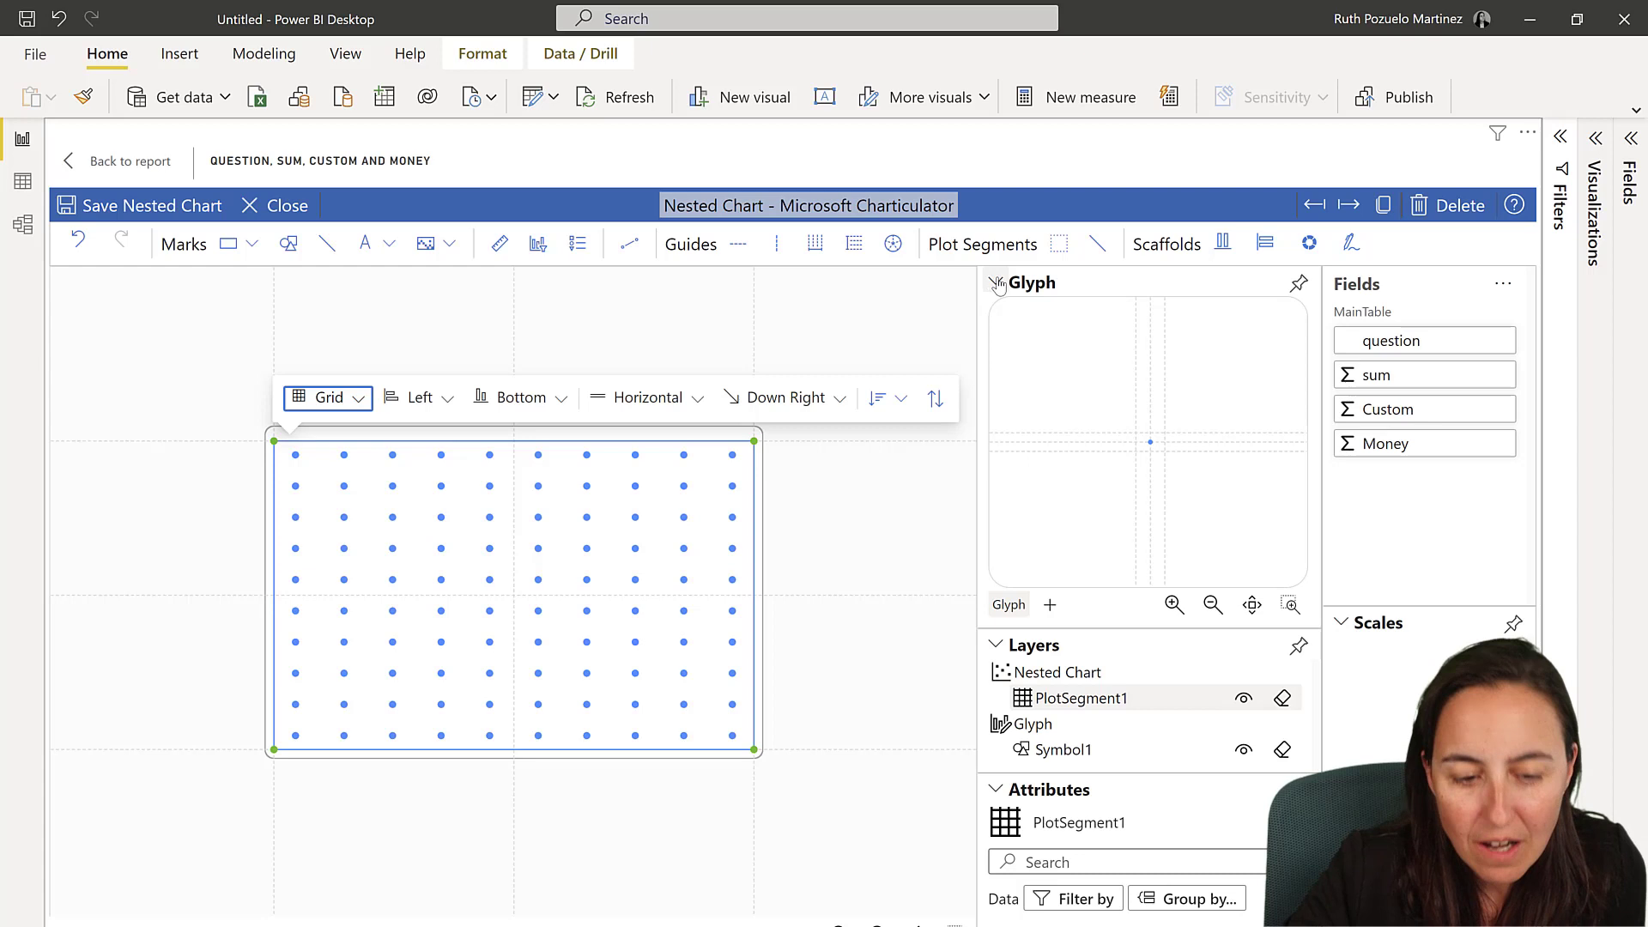
pyautogui.click(996, 283)
pyautogui.click(1086, 419)
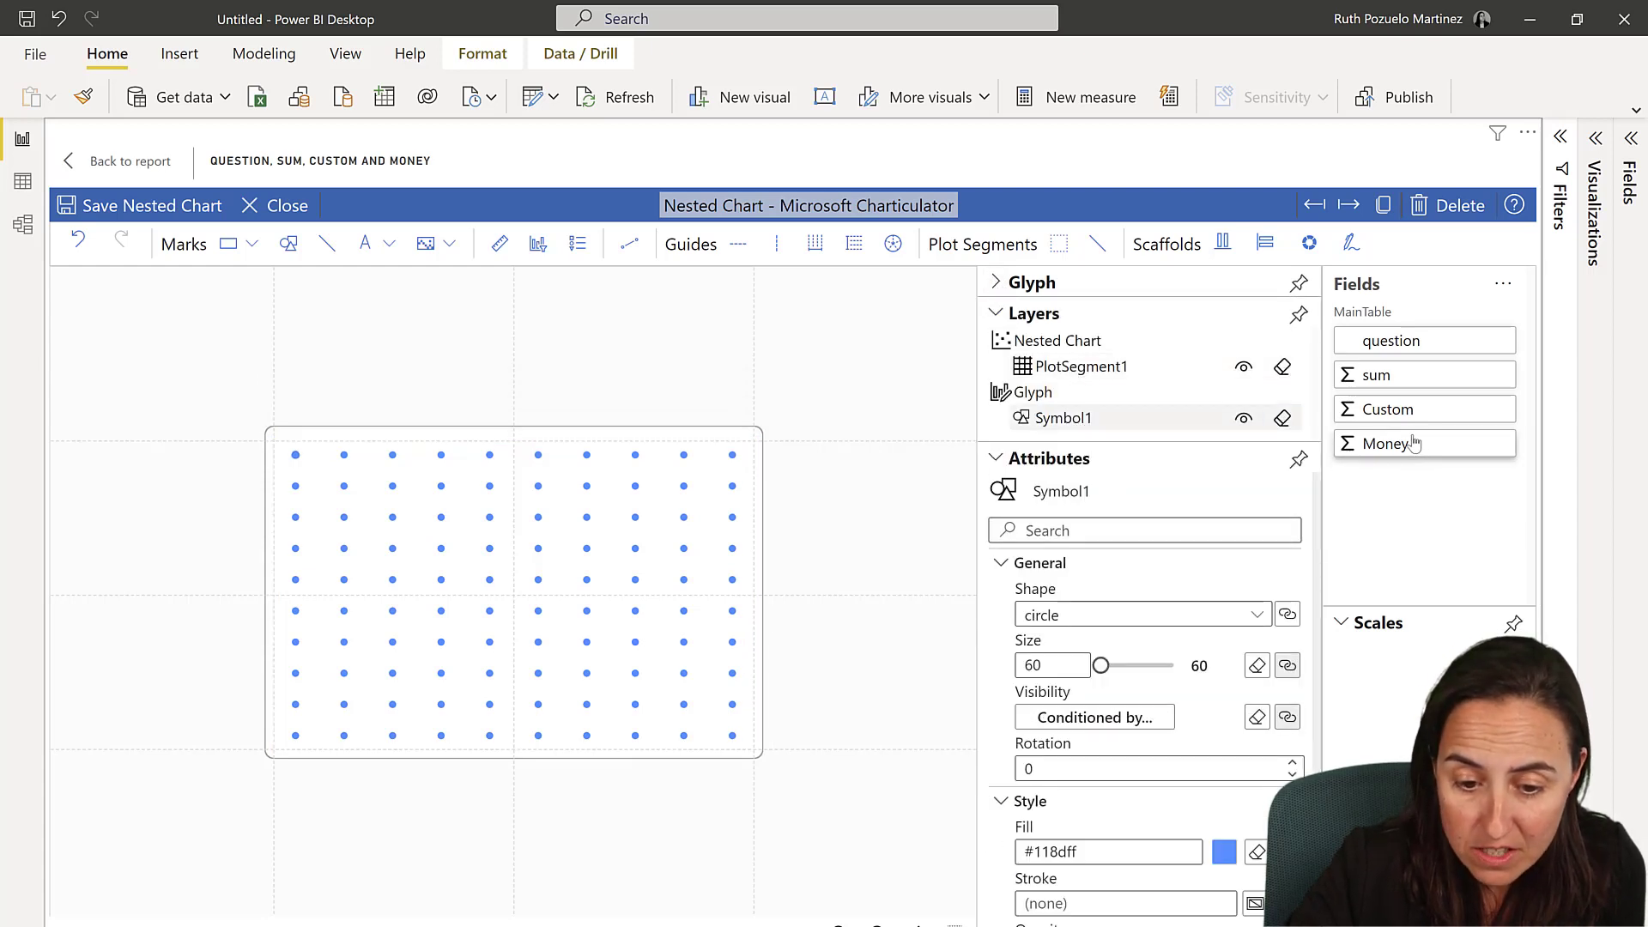
# Bind the dots' fill to Money with a custom light grey to light blue gradient.
pyautogui.moveTo(1408, 443); pyautogui.dragTo(1127, 850)
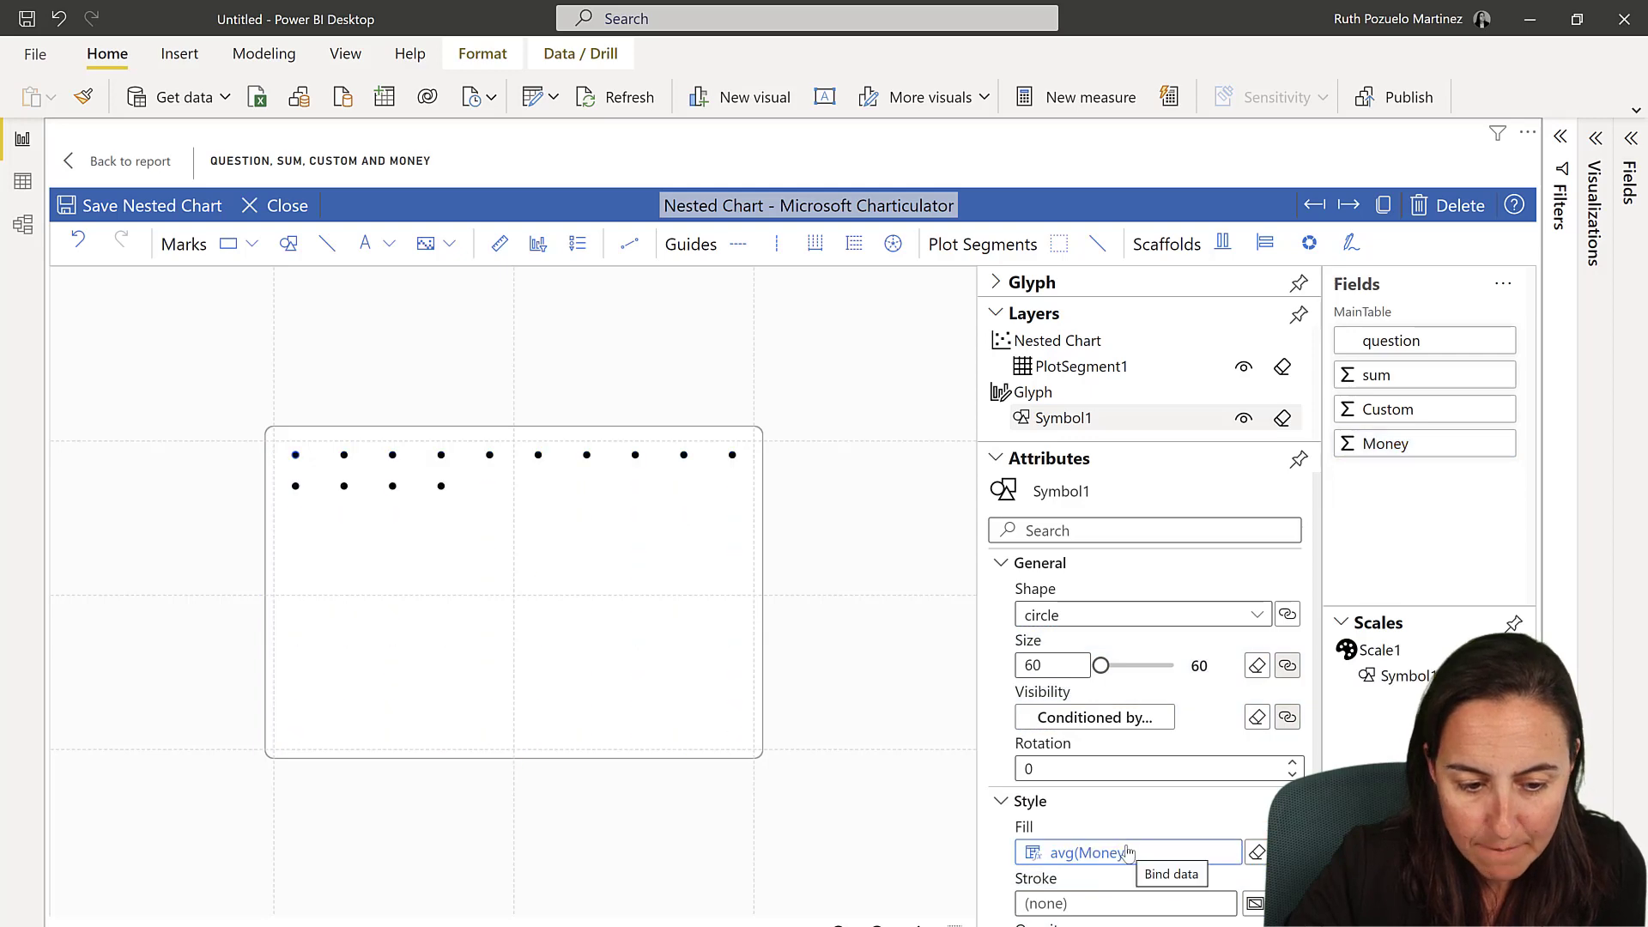
pyautogui.click(1127, 851)
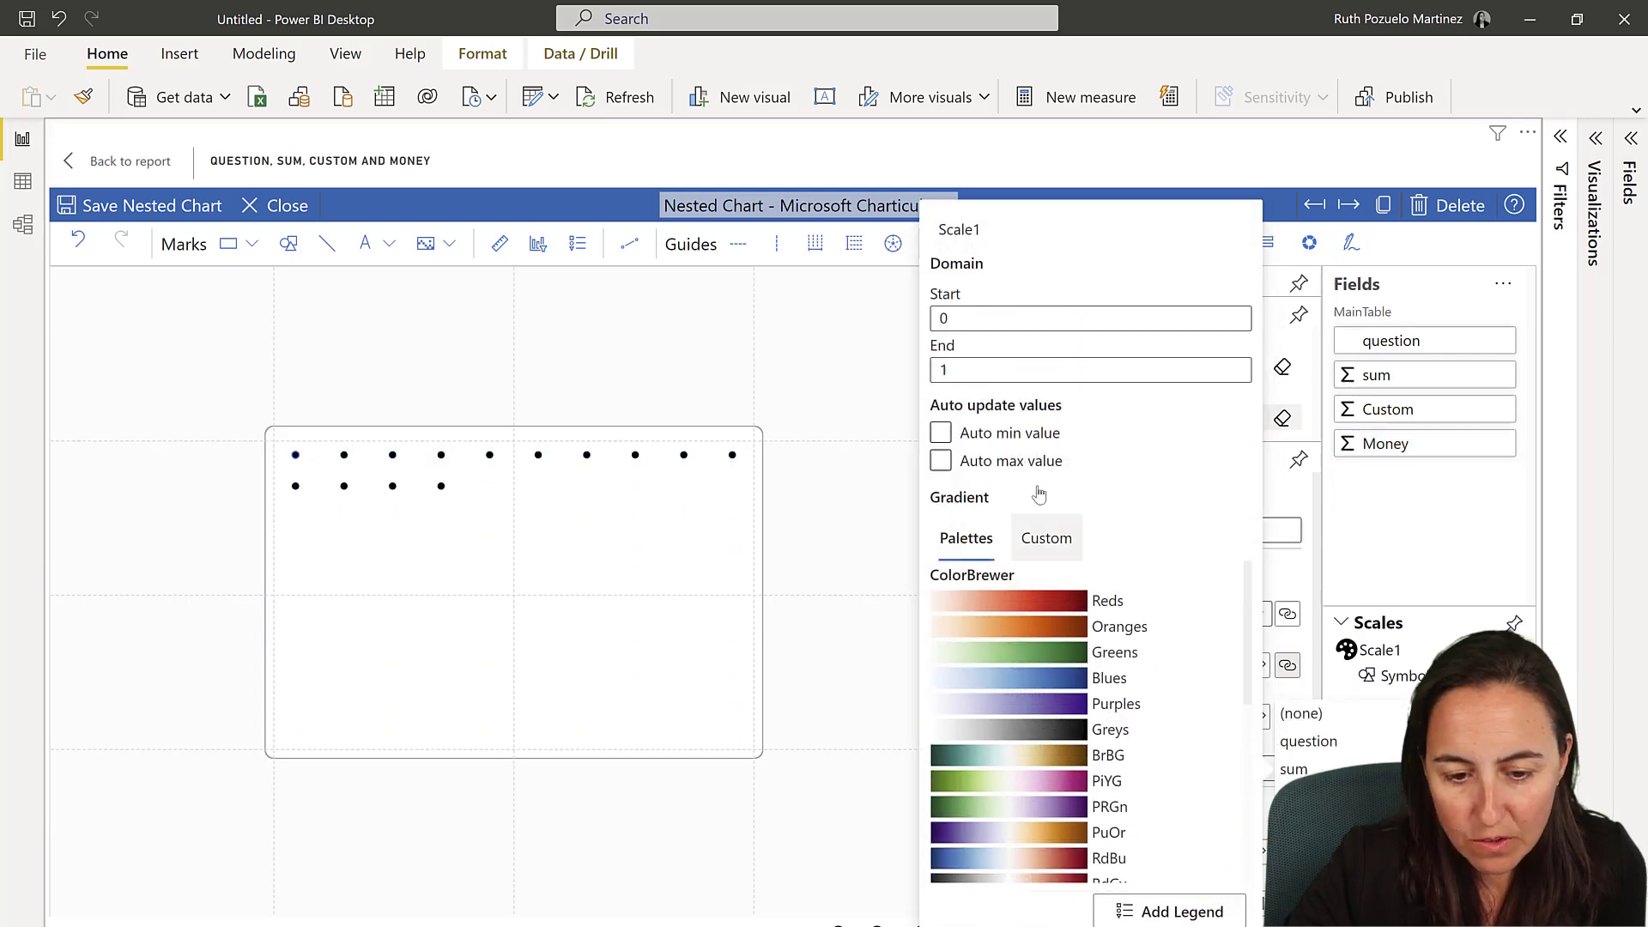
pyautogui.click(1047, 539)
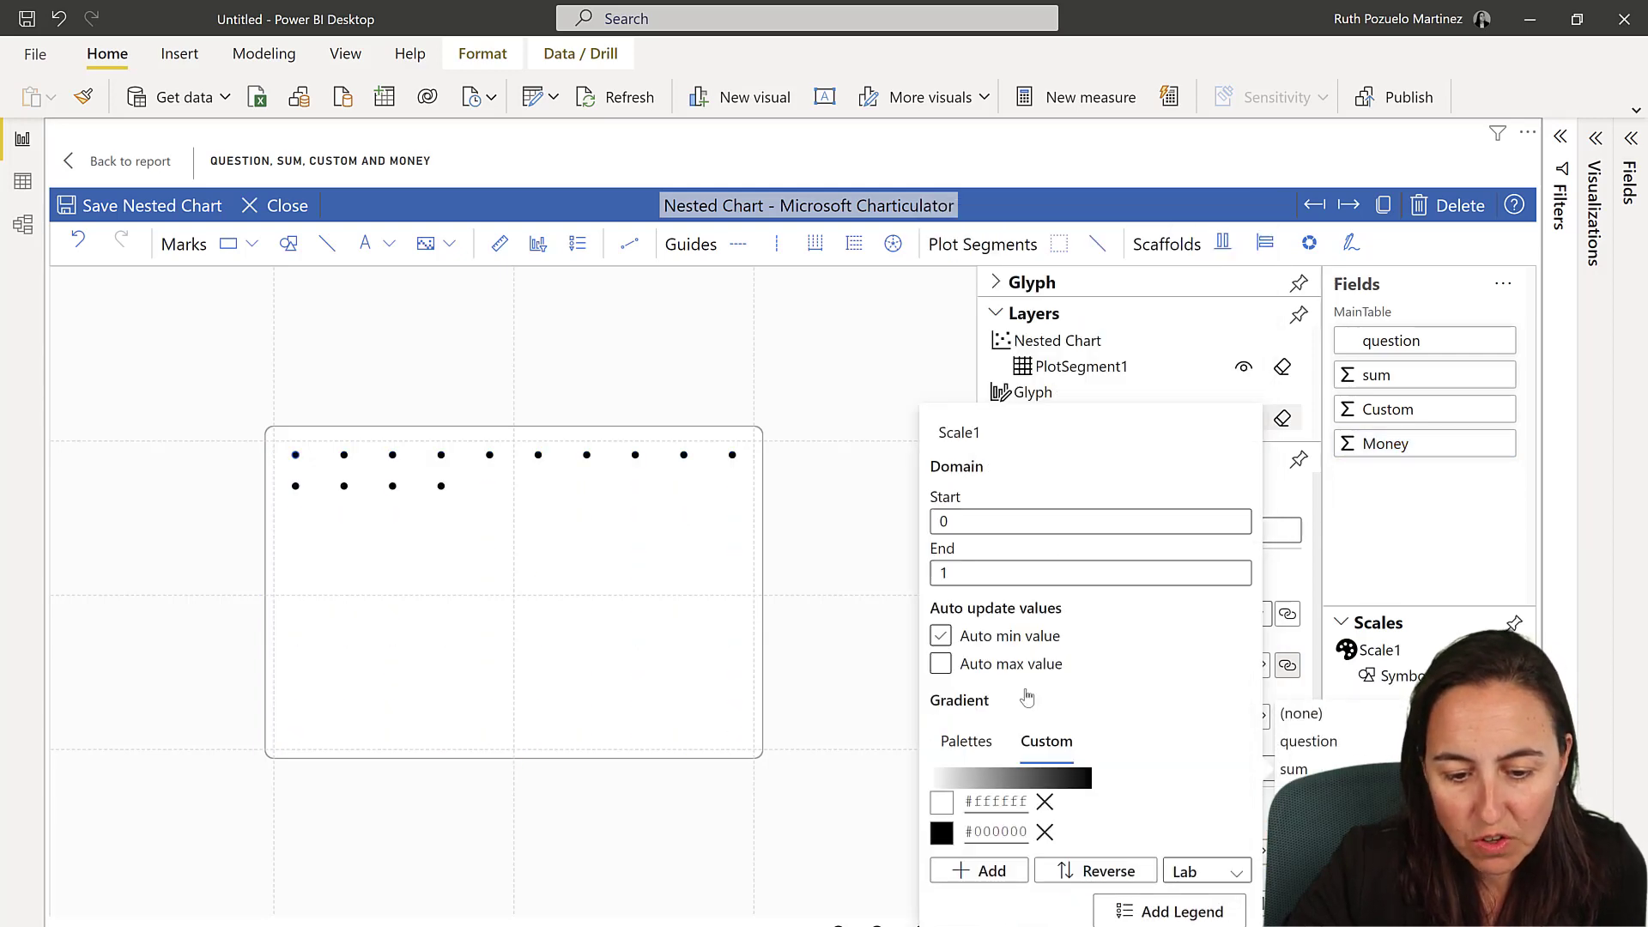
pyautogui.click(940, 804)
pyautogui.click(933, 699)
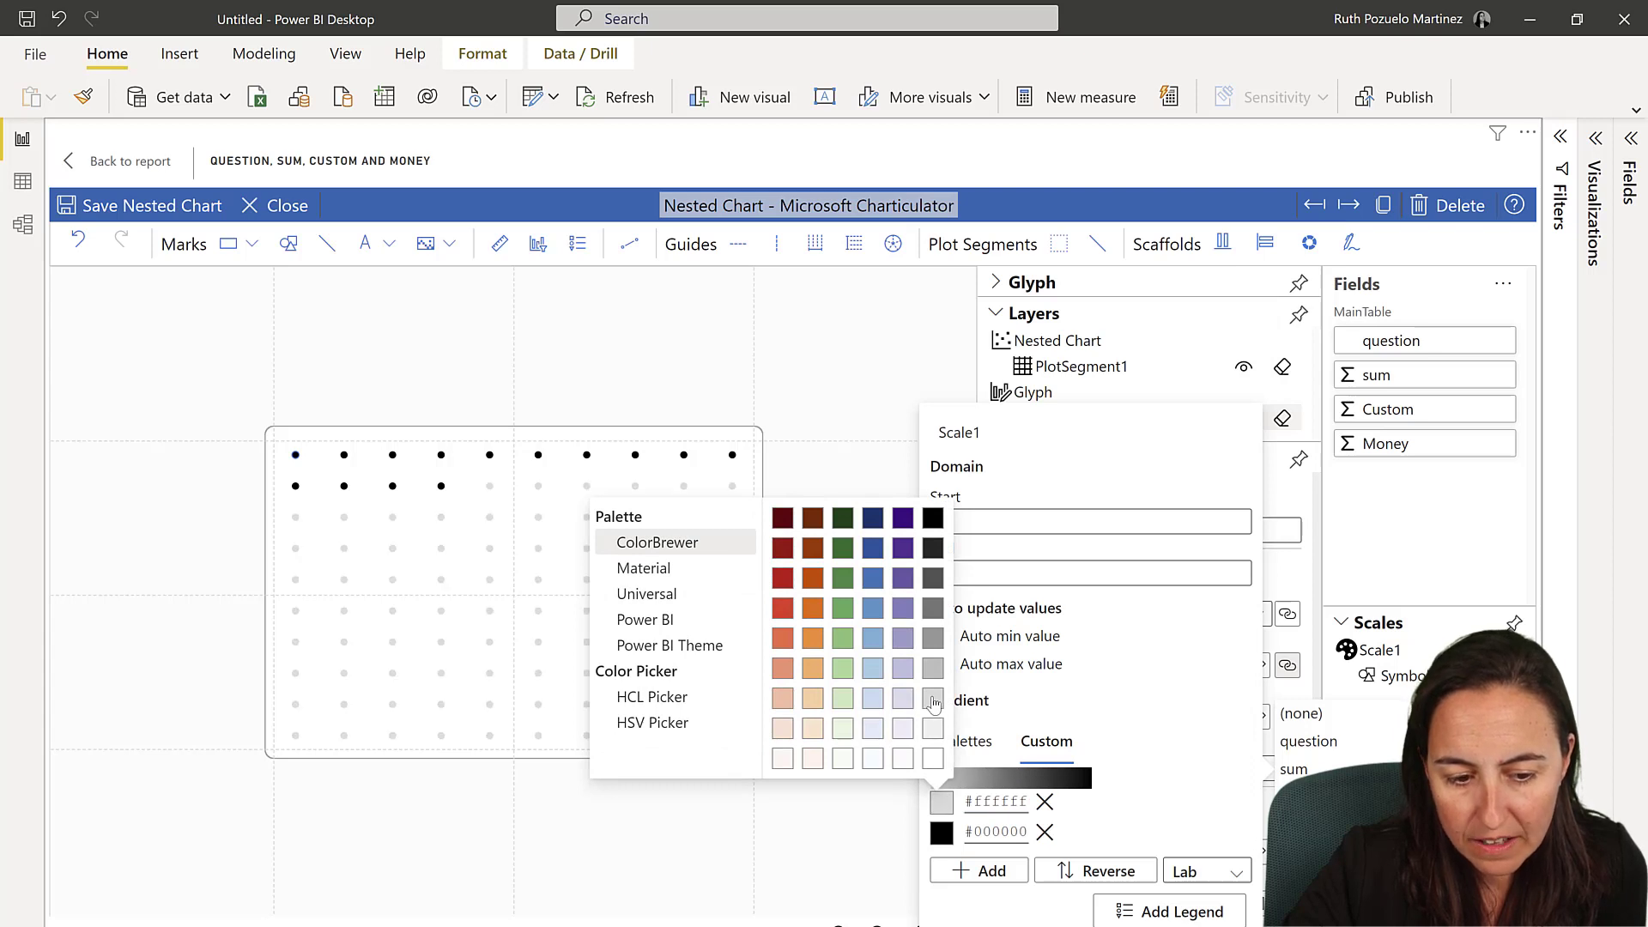
pyautogui.click(947, 839)
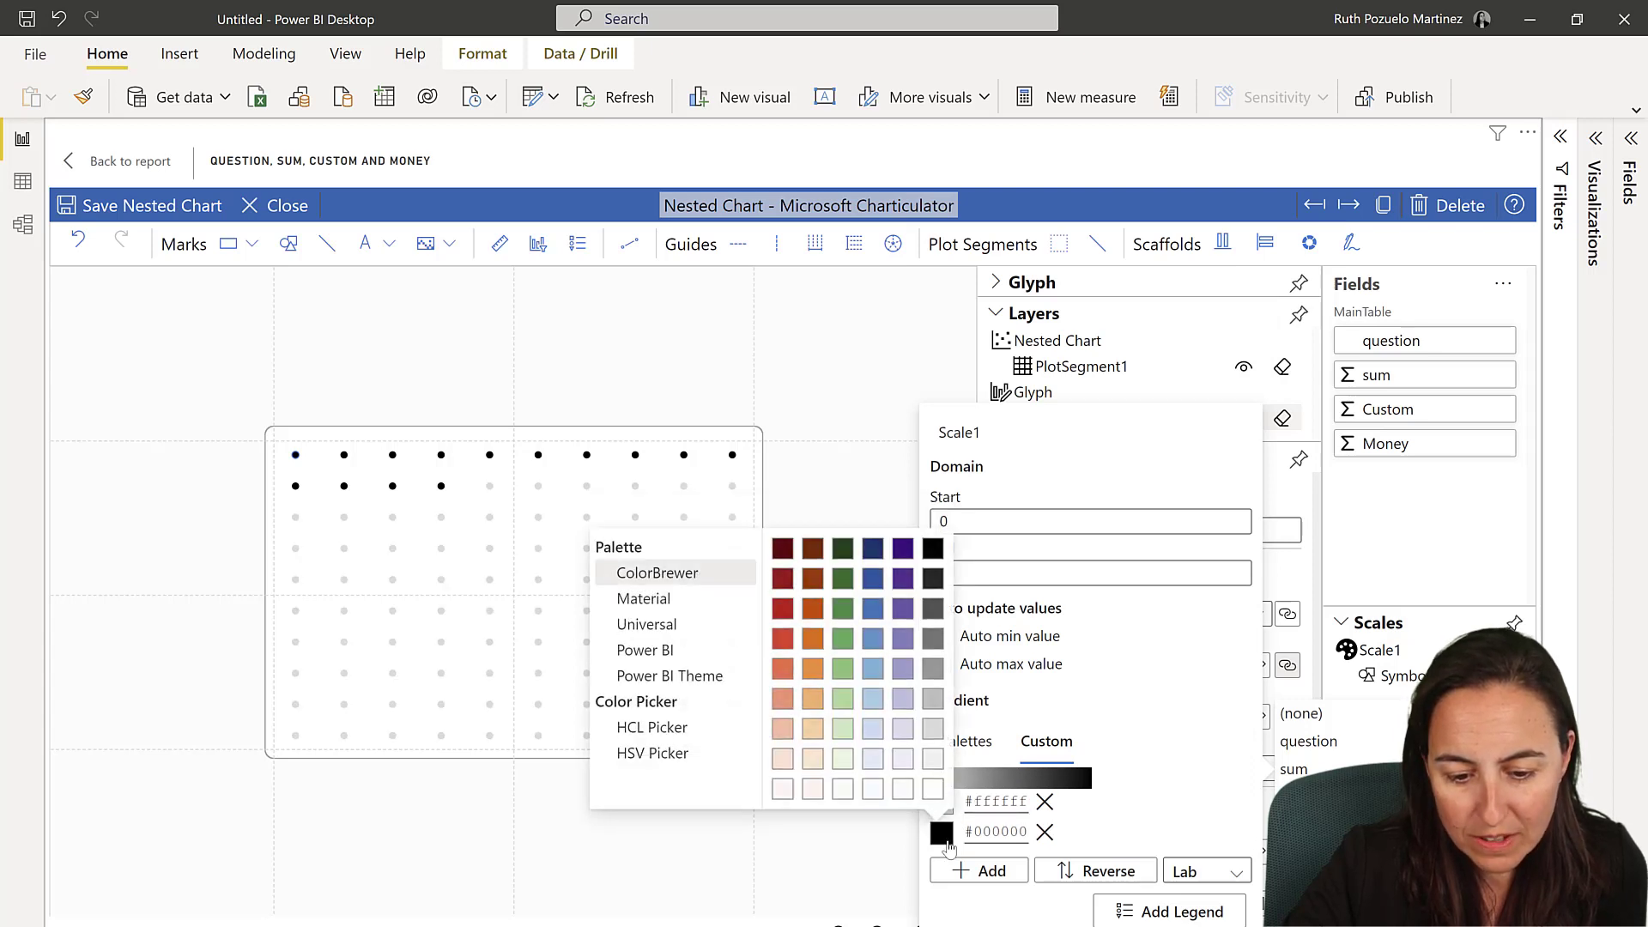
pyautogui.click(872, 670)
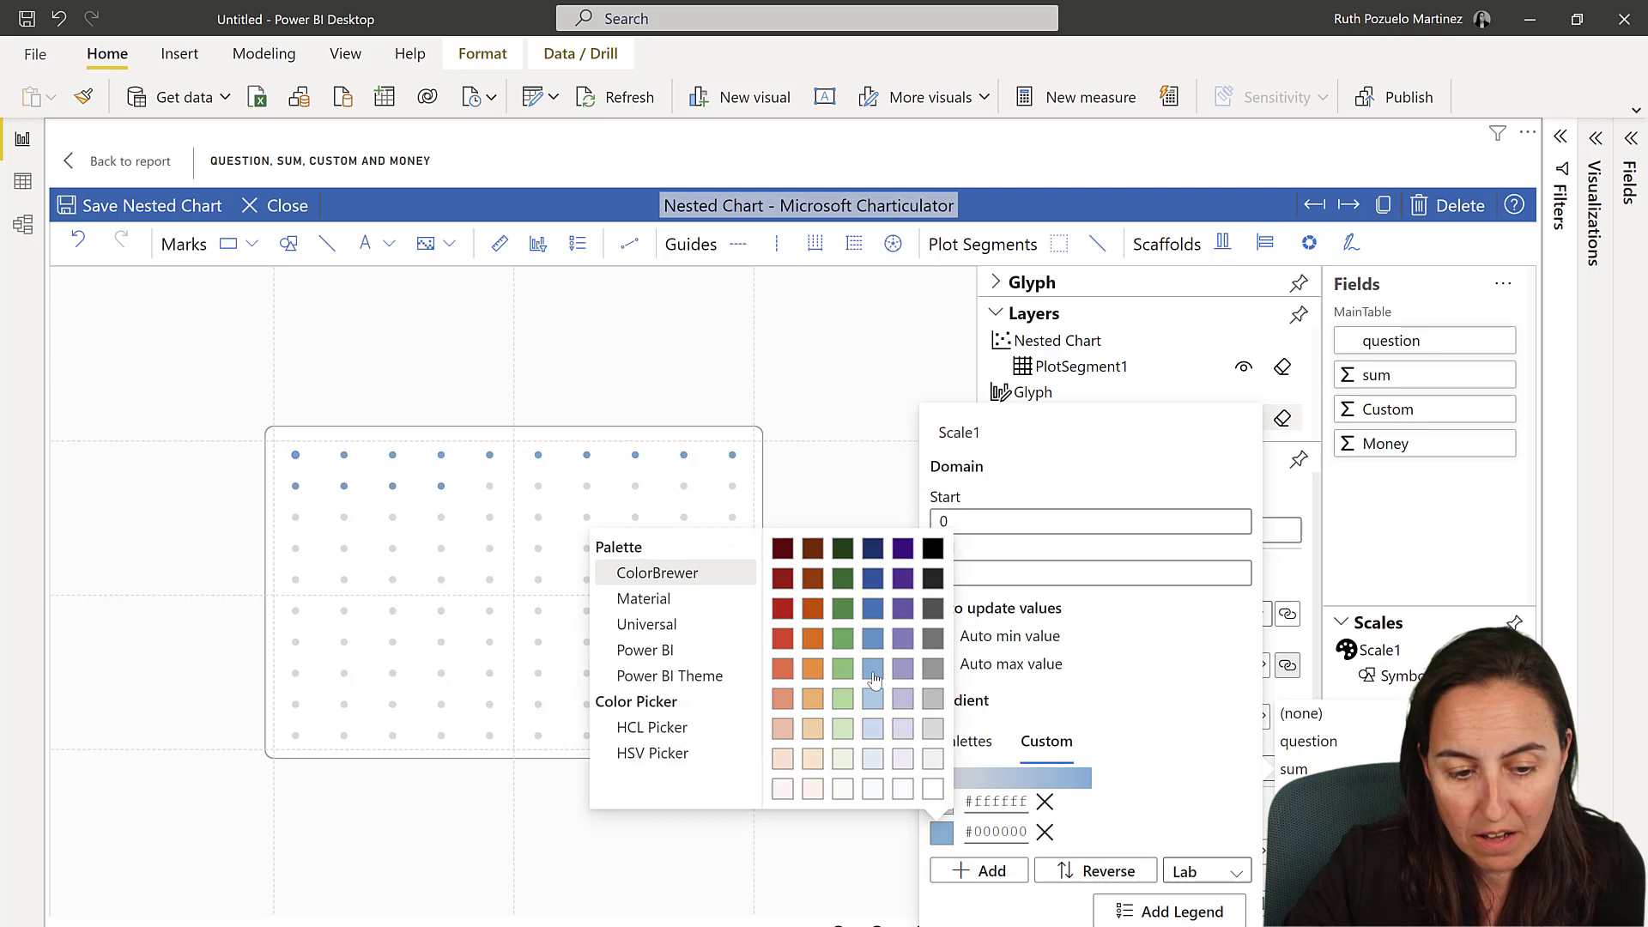
pyautogui.click(899, 376)
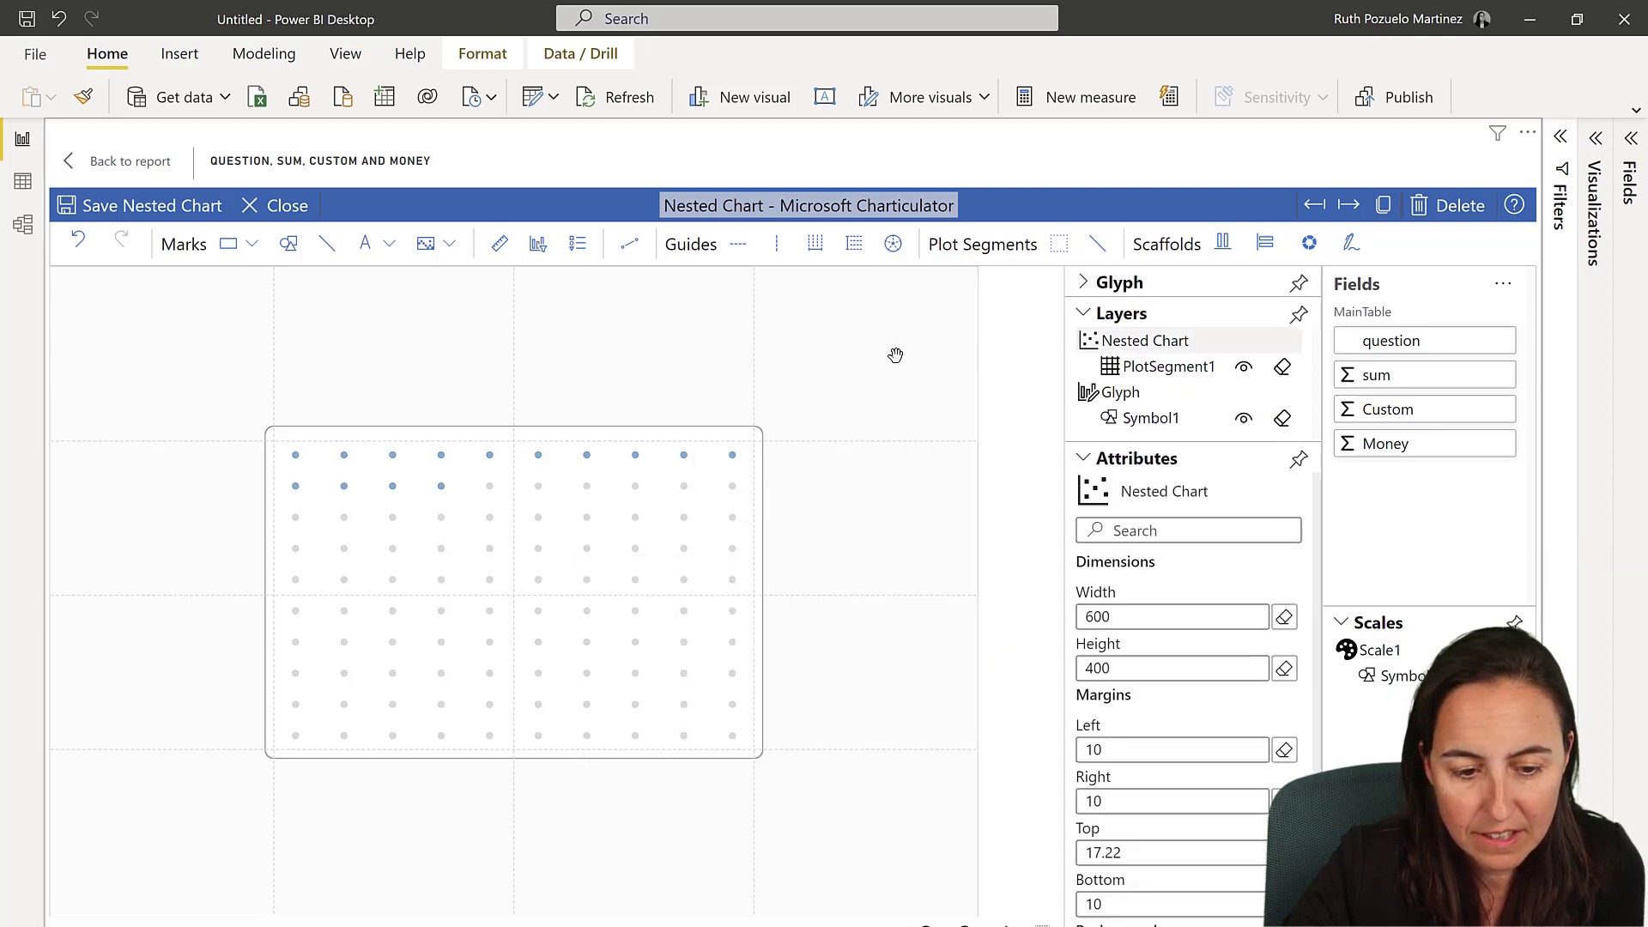
# Reverse PlotSegment1's sub-layout order so blue dots fill from the bottom, and keep the changes.
pyautogui.click(1150, 418)
pyautogui.scroll(-3, 1215, 718)
pyautogui.scroll(3, 1163, 745)
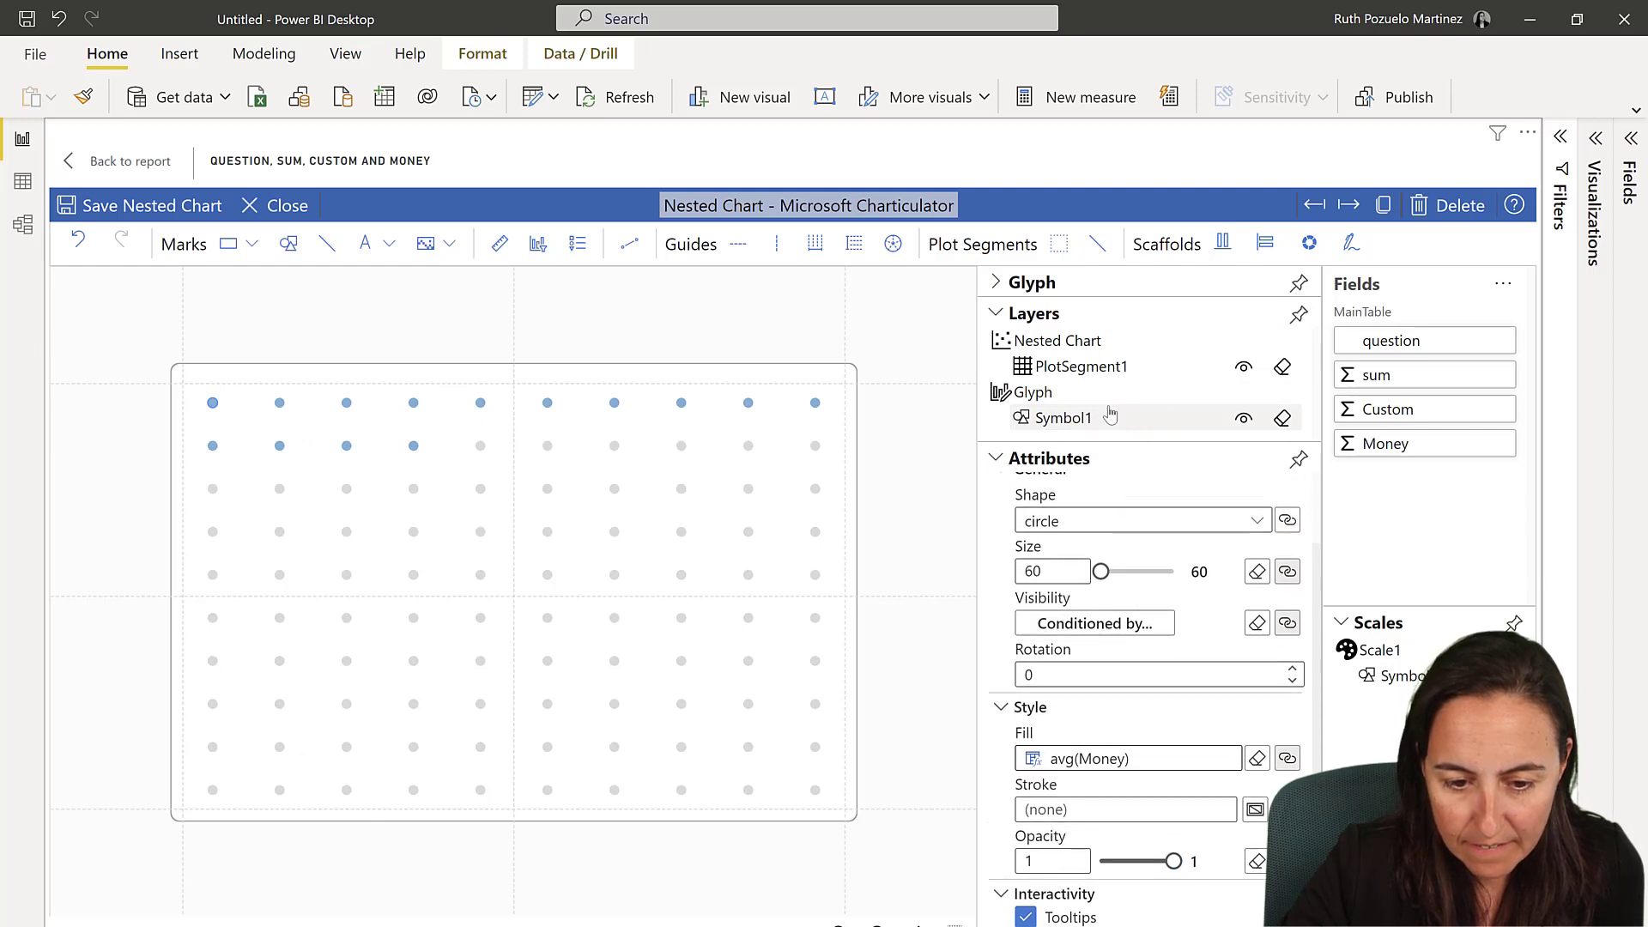
pyautogui.click(1090, 366)
pyautogui.scroll(-5, 1159, 652)
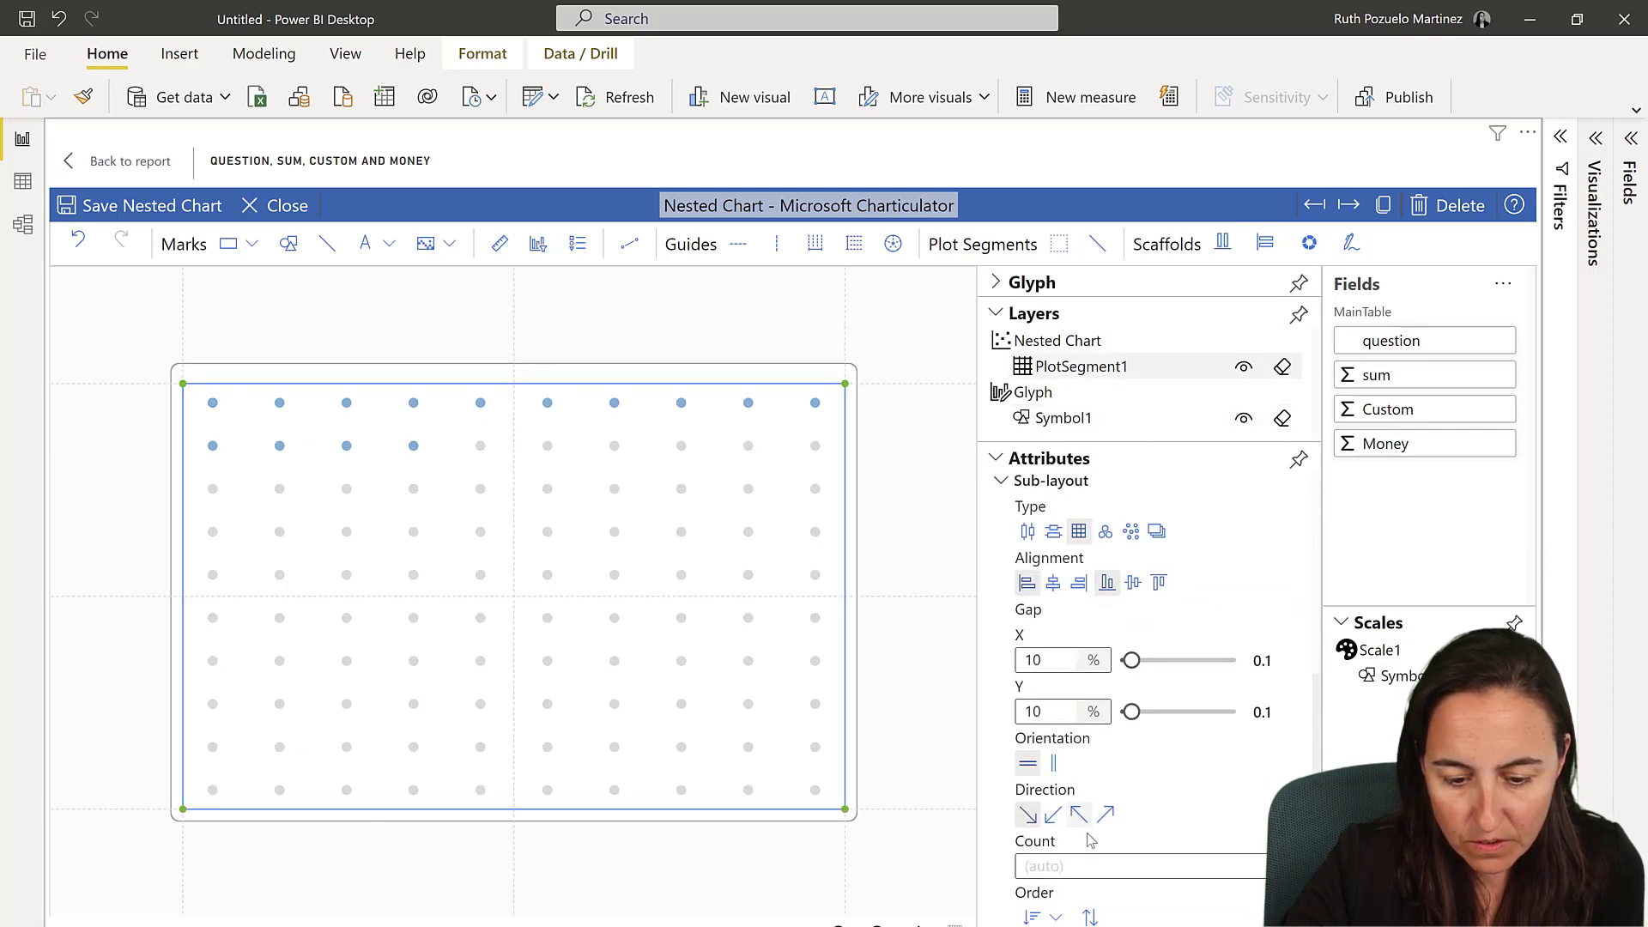
pyautogui.click(1090, 917)
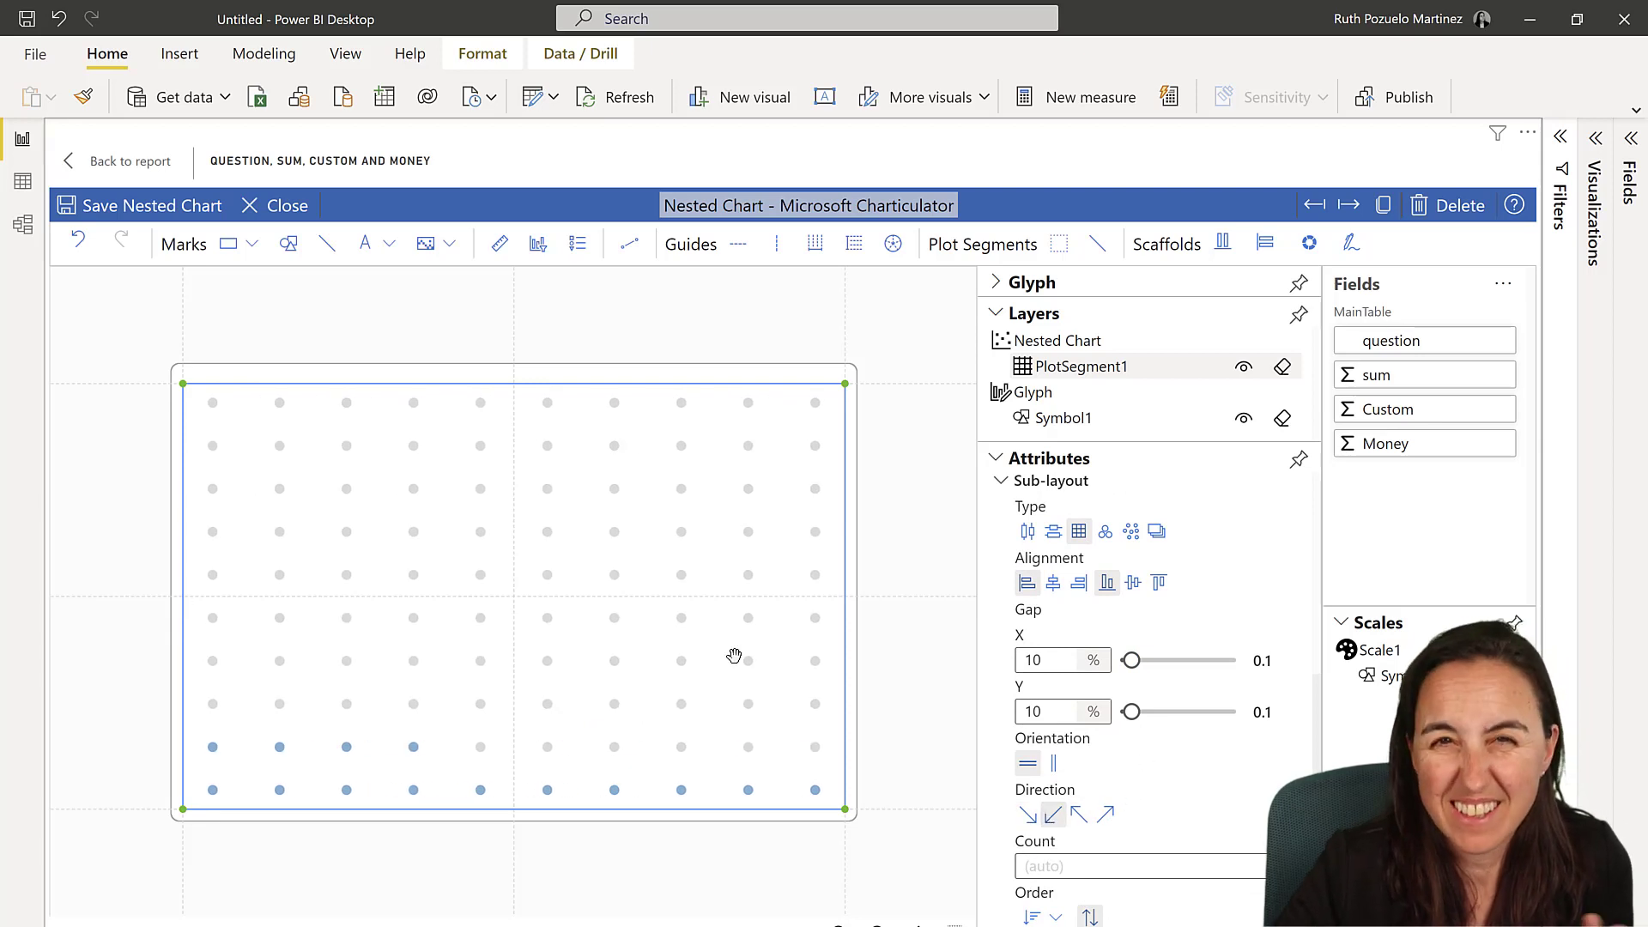
pyautogui.click(157, 207)
# Back in the main chart, widen the row of question grids.
pyautogui.click(276, 208)
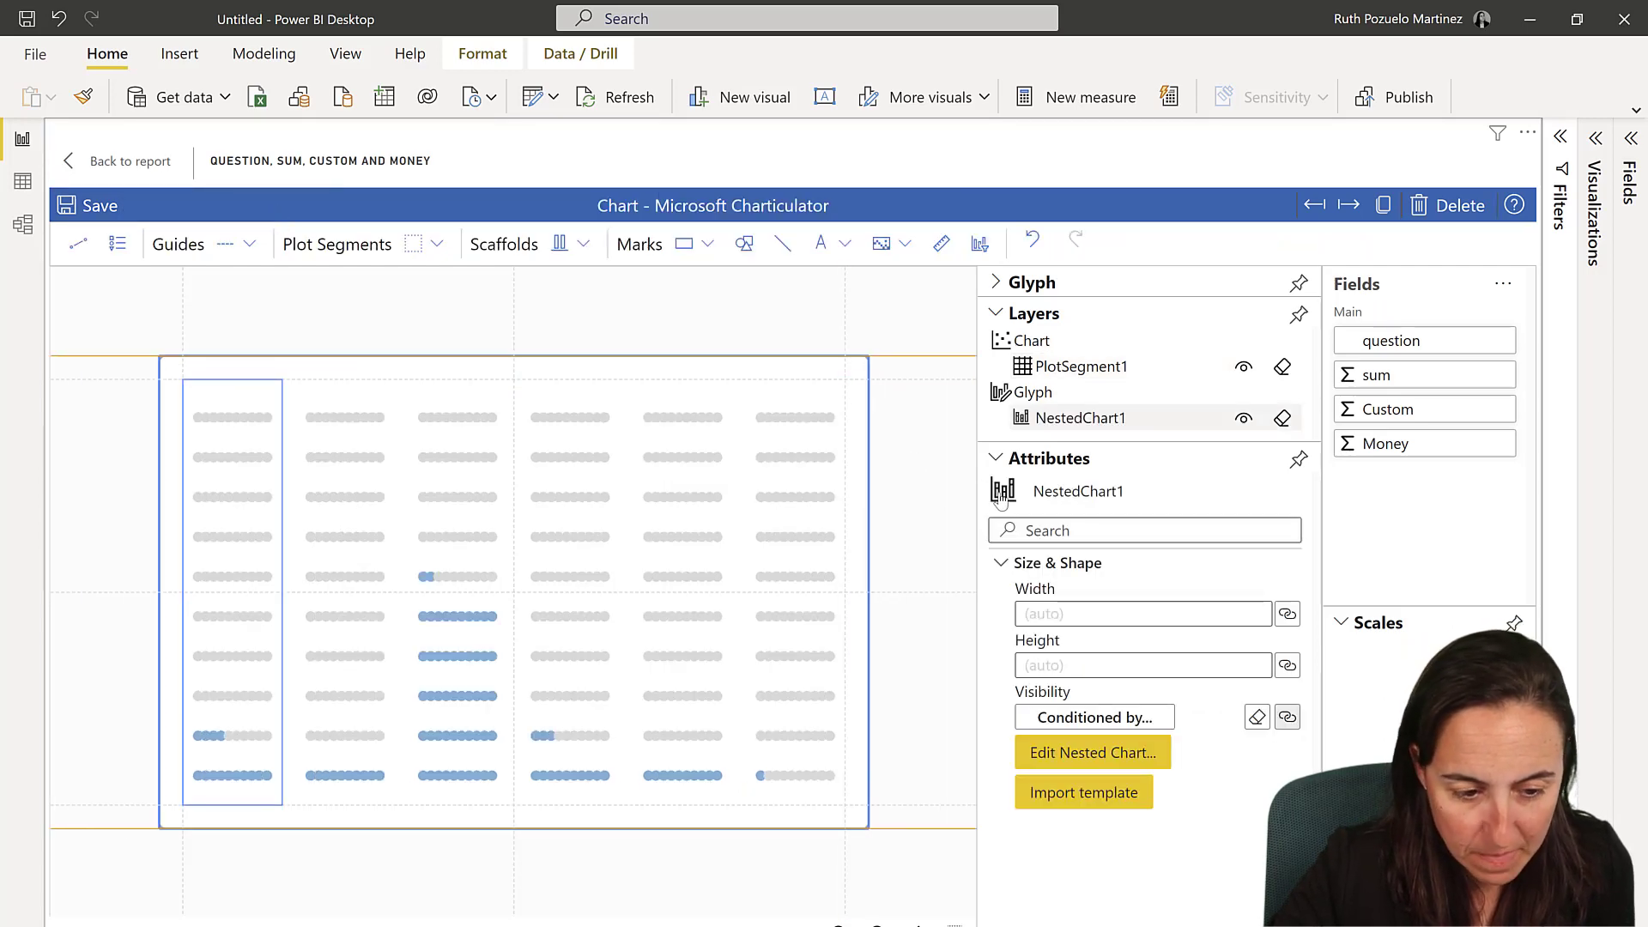
pyautogui.scroll(-3, 853, 496)
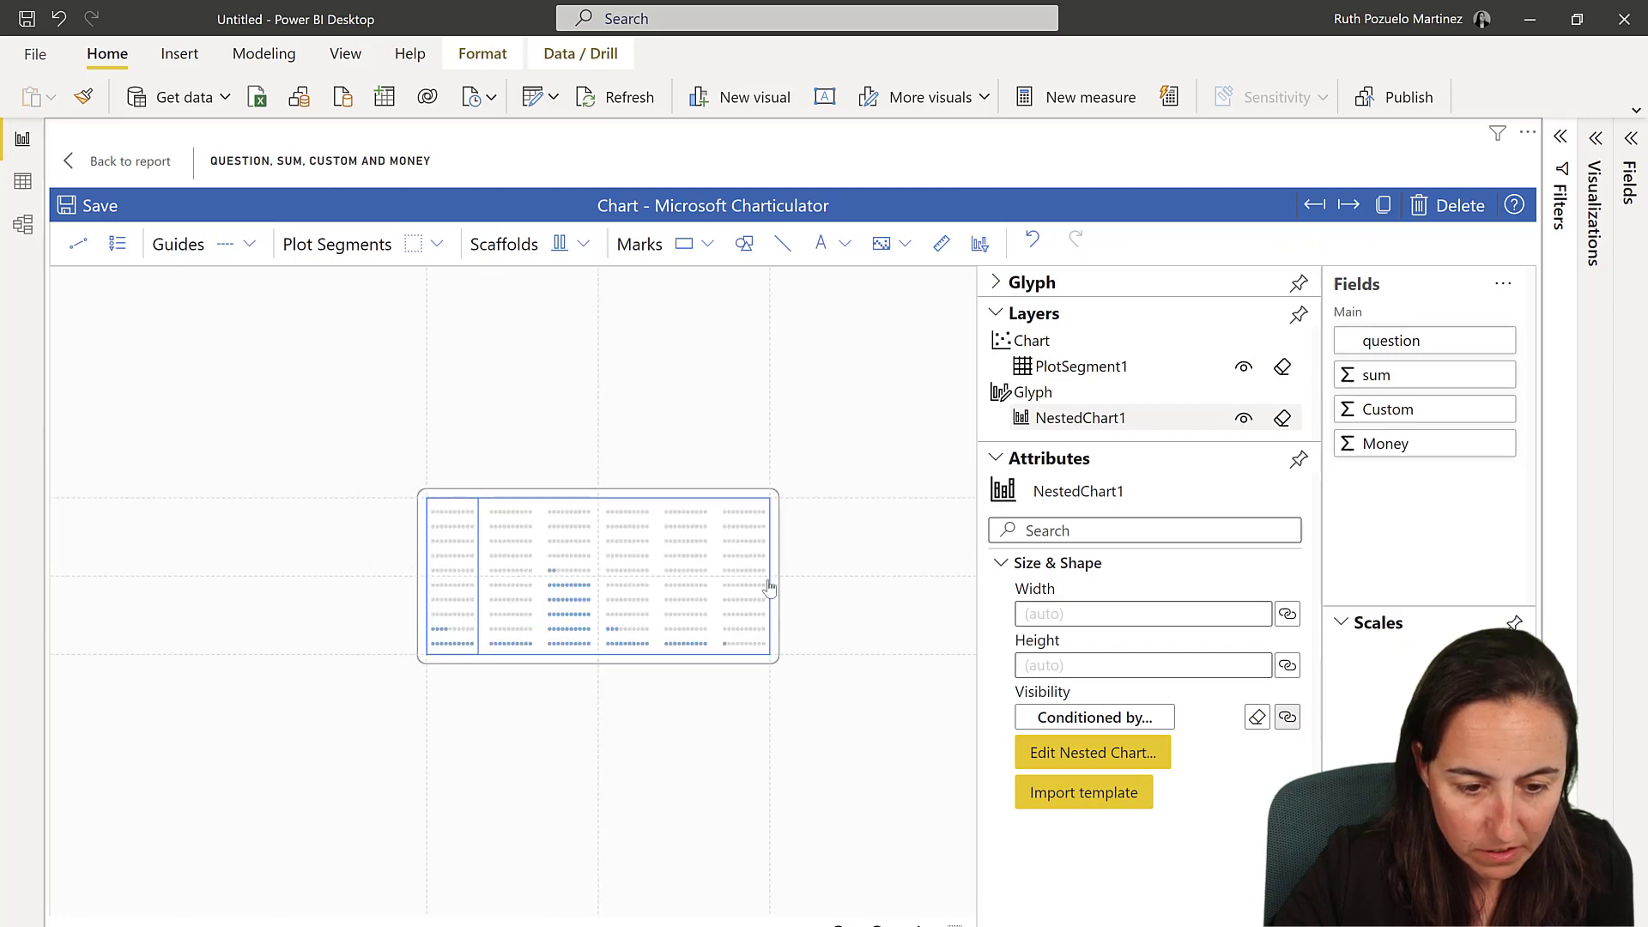
pyautogui.moveTo(769, 587); pyautogui.dragTo(879, 569)
pyautogui.scroll(2, 575, 648)
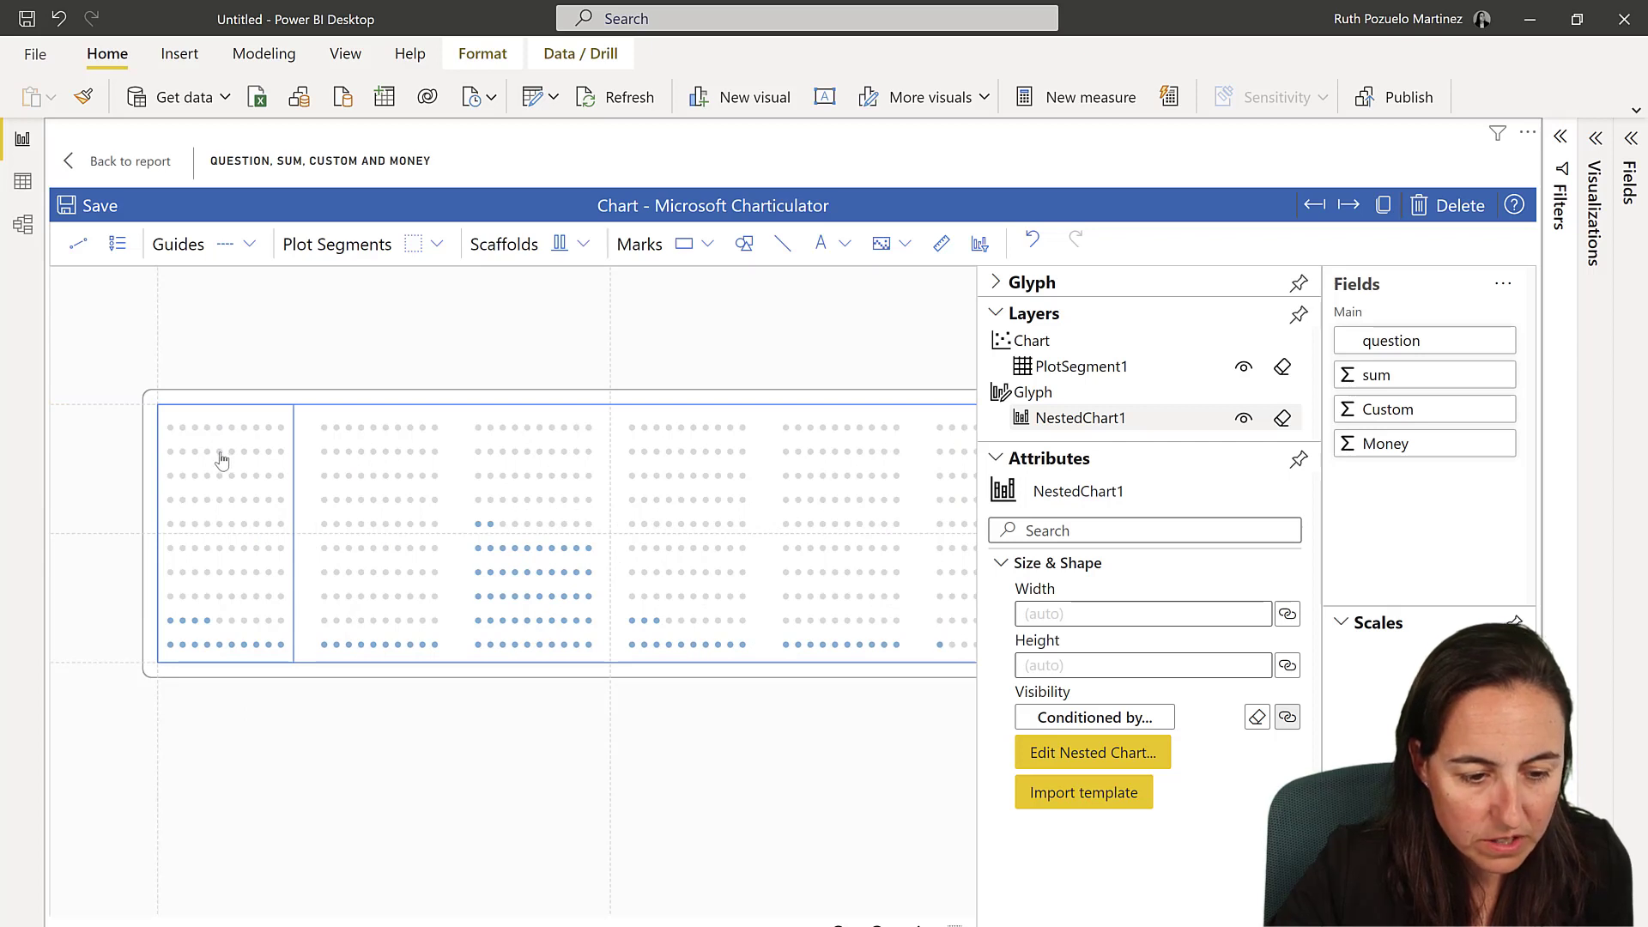
# Show the X axis question labels in Opposite position above the grids, with wrapped text.
pyautogui.click(1080, 366)
pyautogui.click(1127, 530)
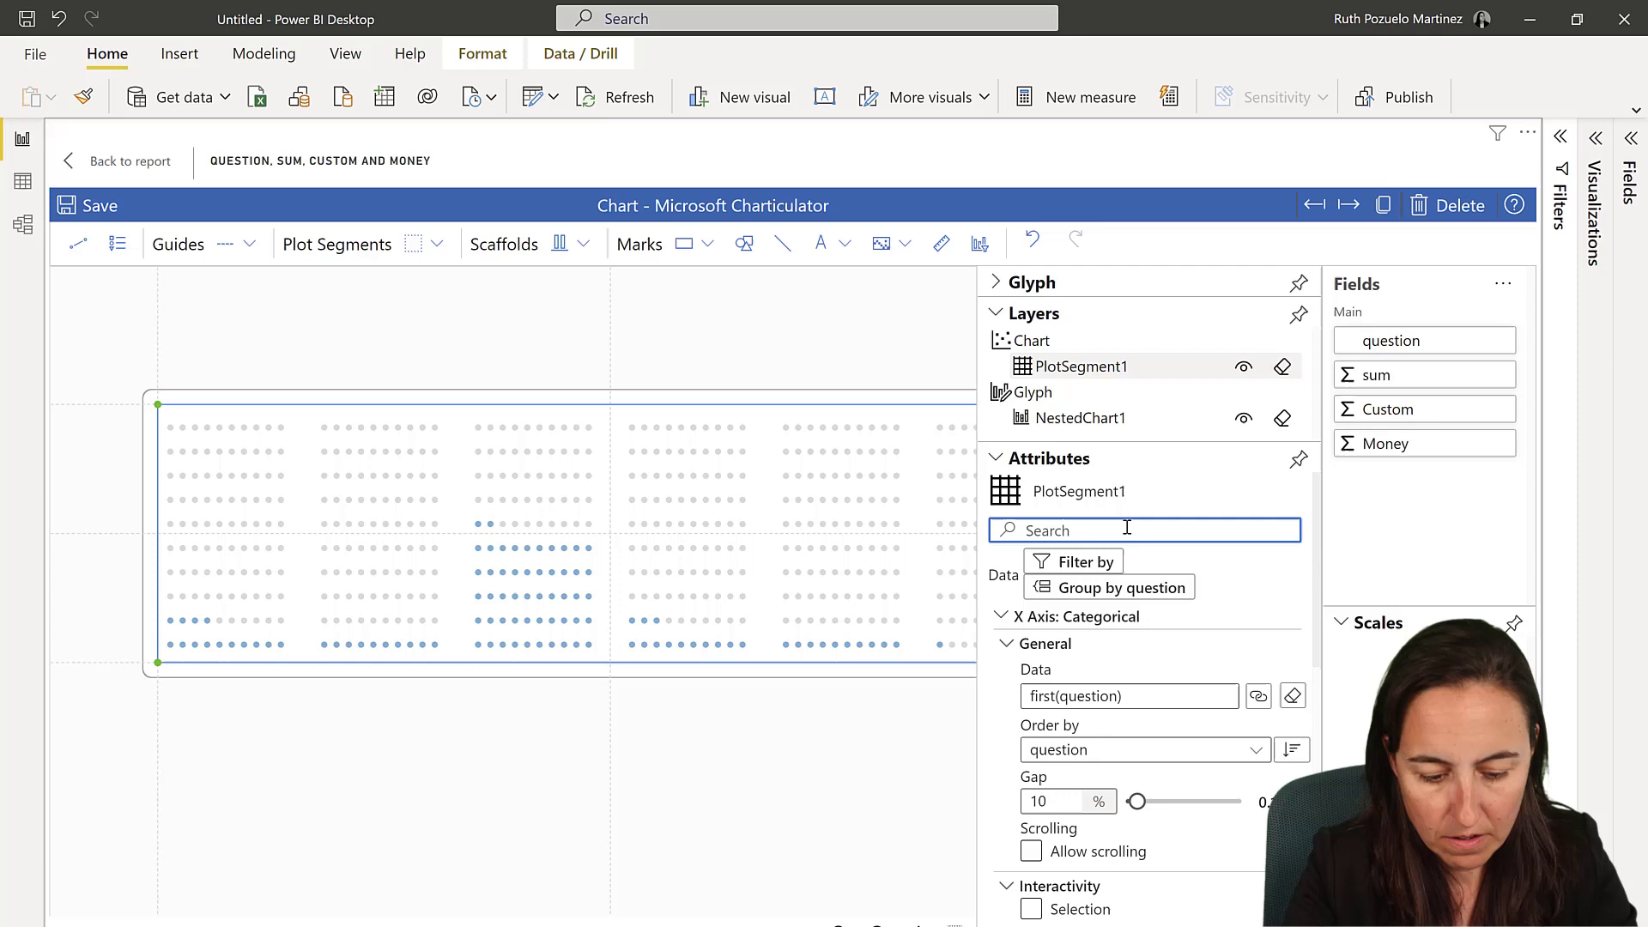
pyautogui.write('vis')
pyautogui.click(1064, 670)
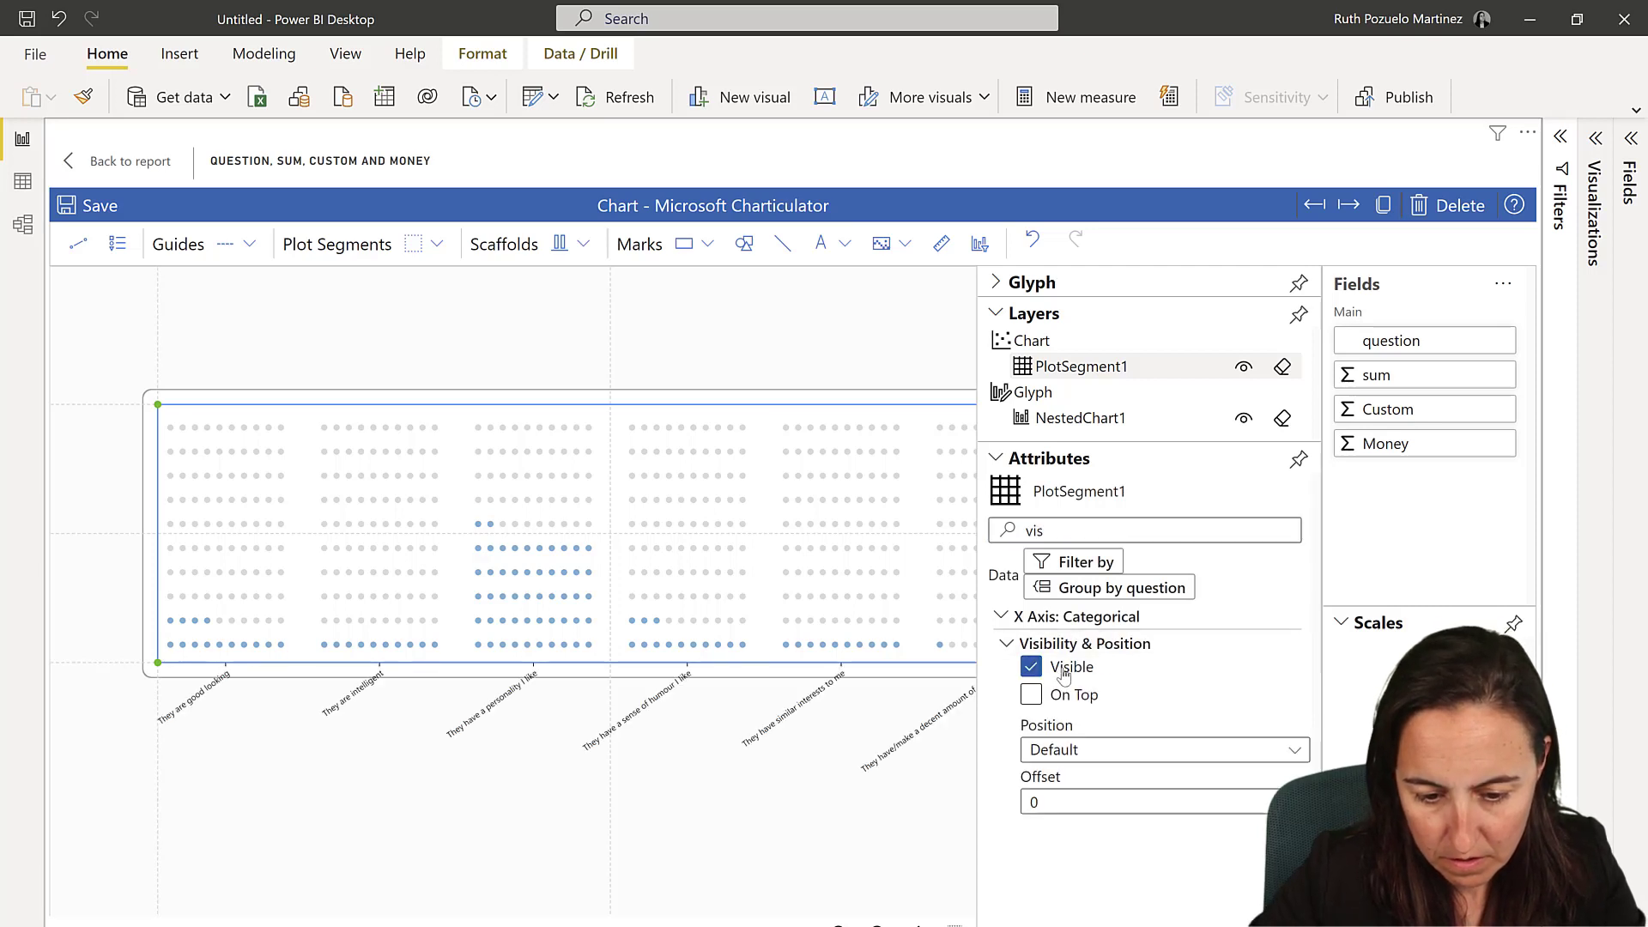
pyautogui.doubleClick(1034, 529)
pyautogui.press('BackSpace')
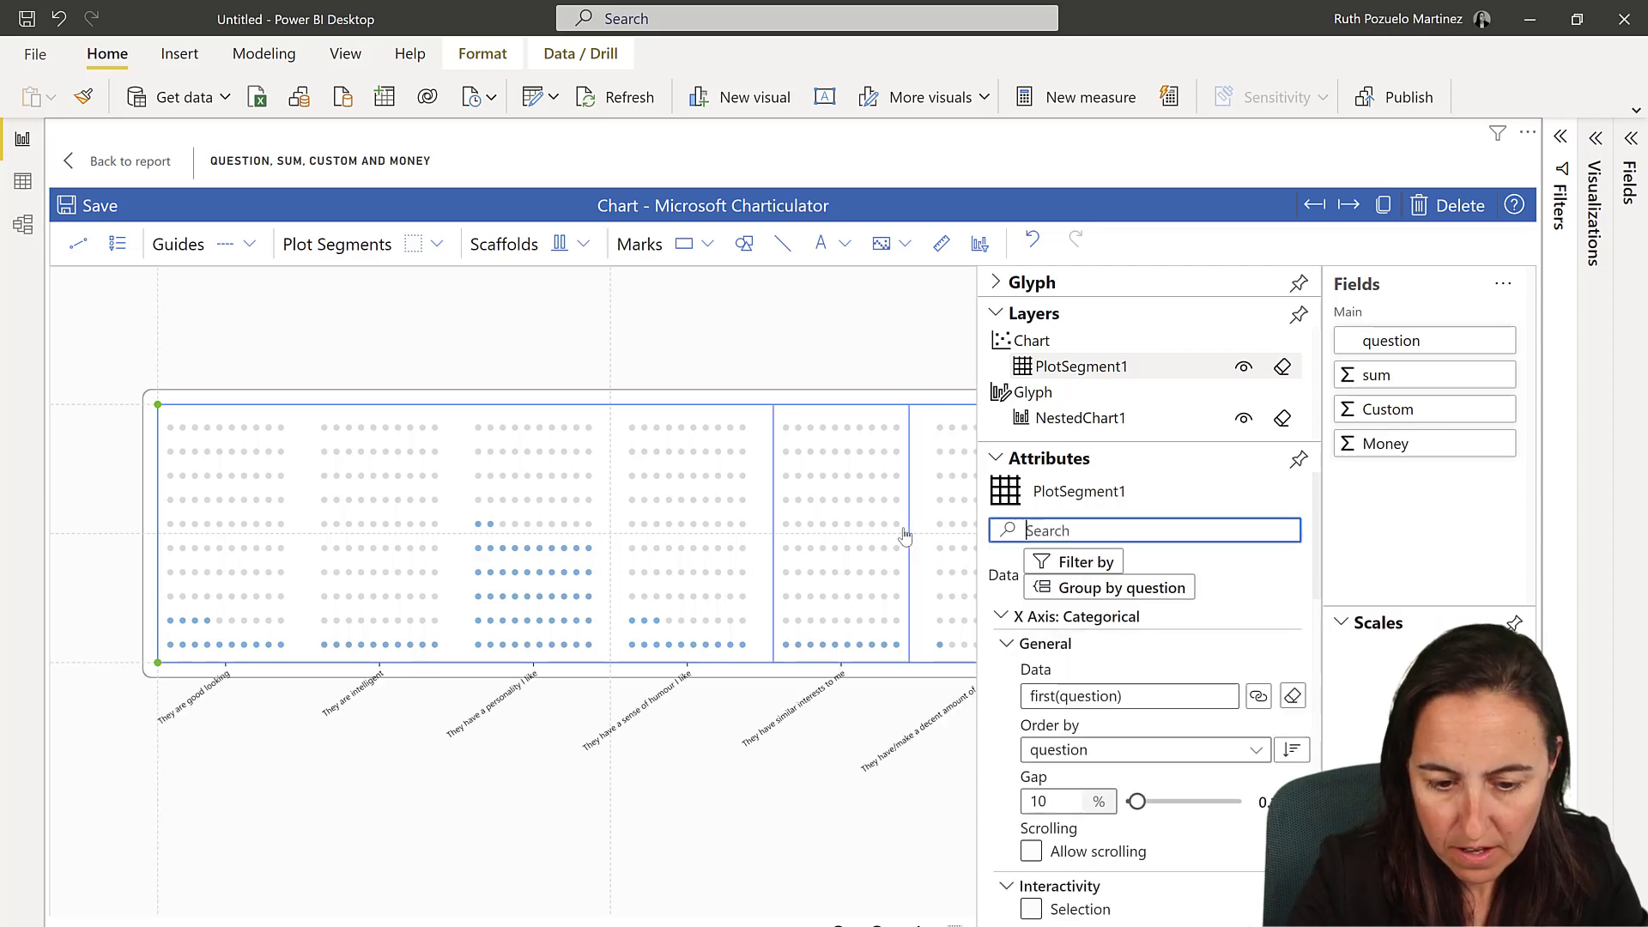
pyautogui.write('pos')
pyautogui.click(1127, 752)
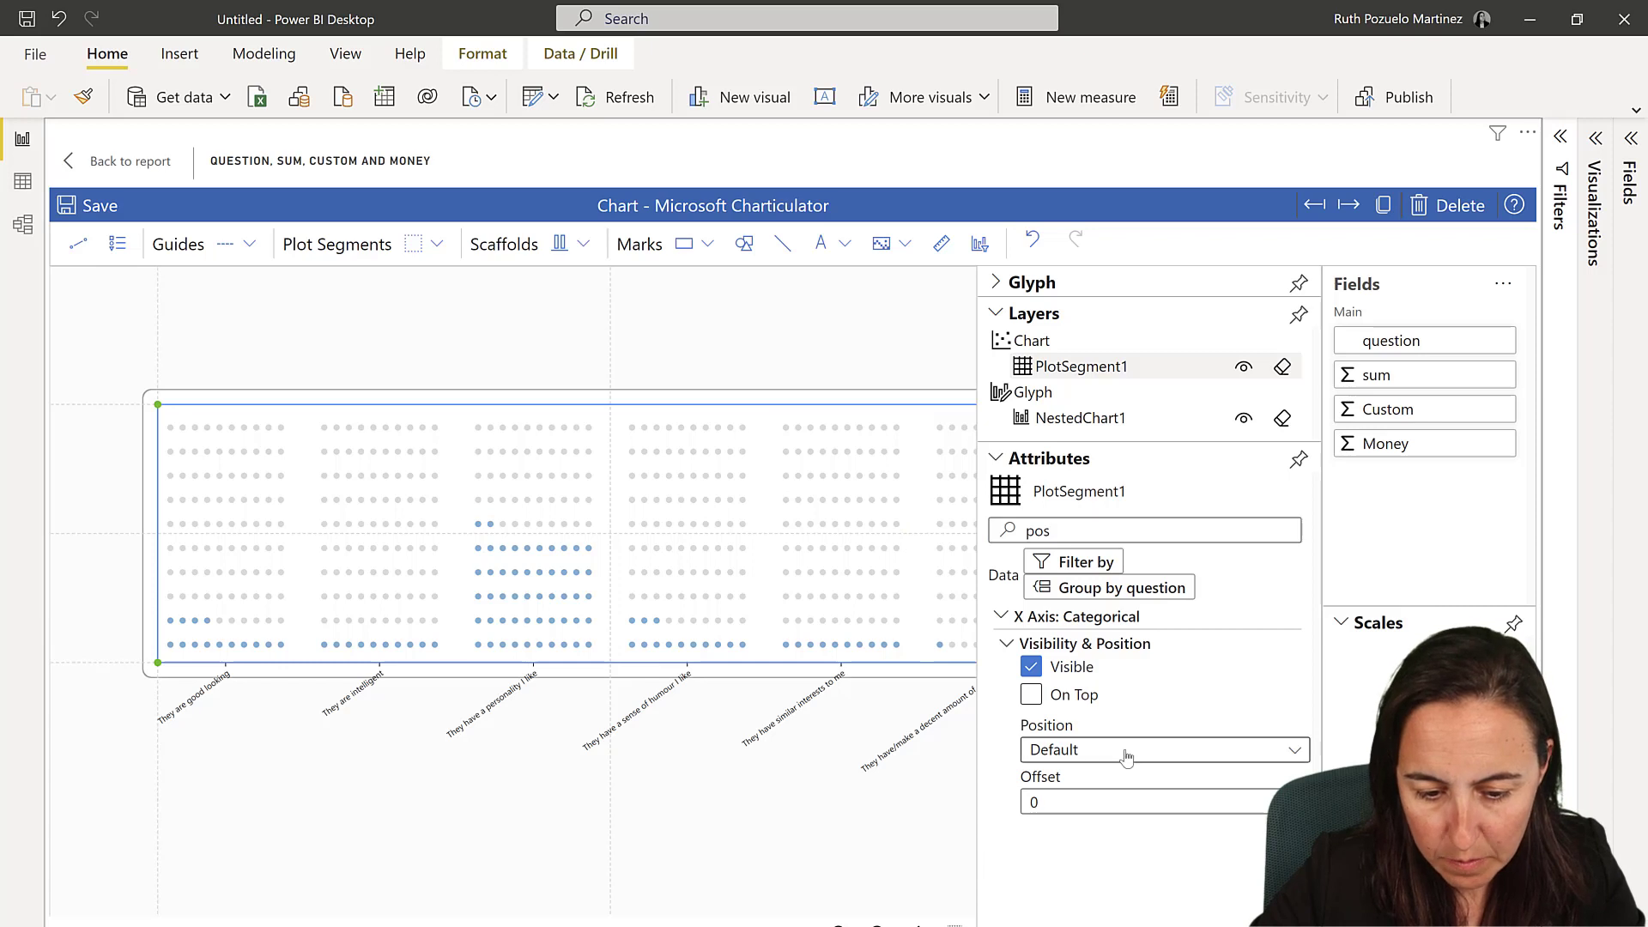
pyautogui.click(1113, 804)
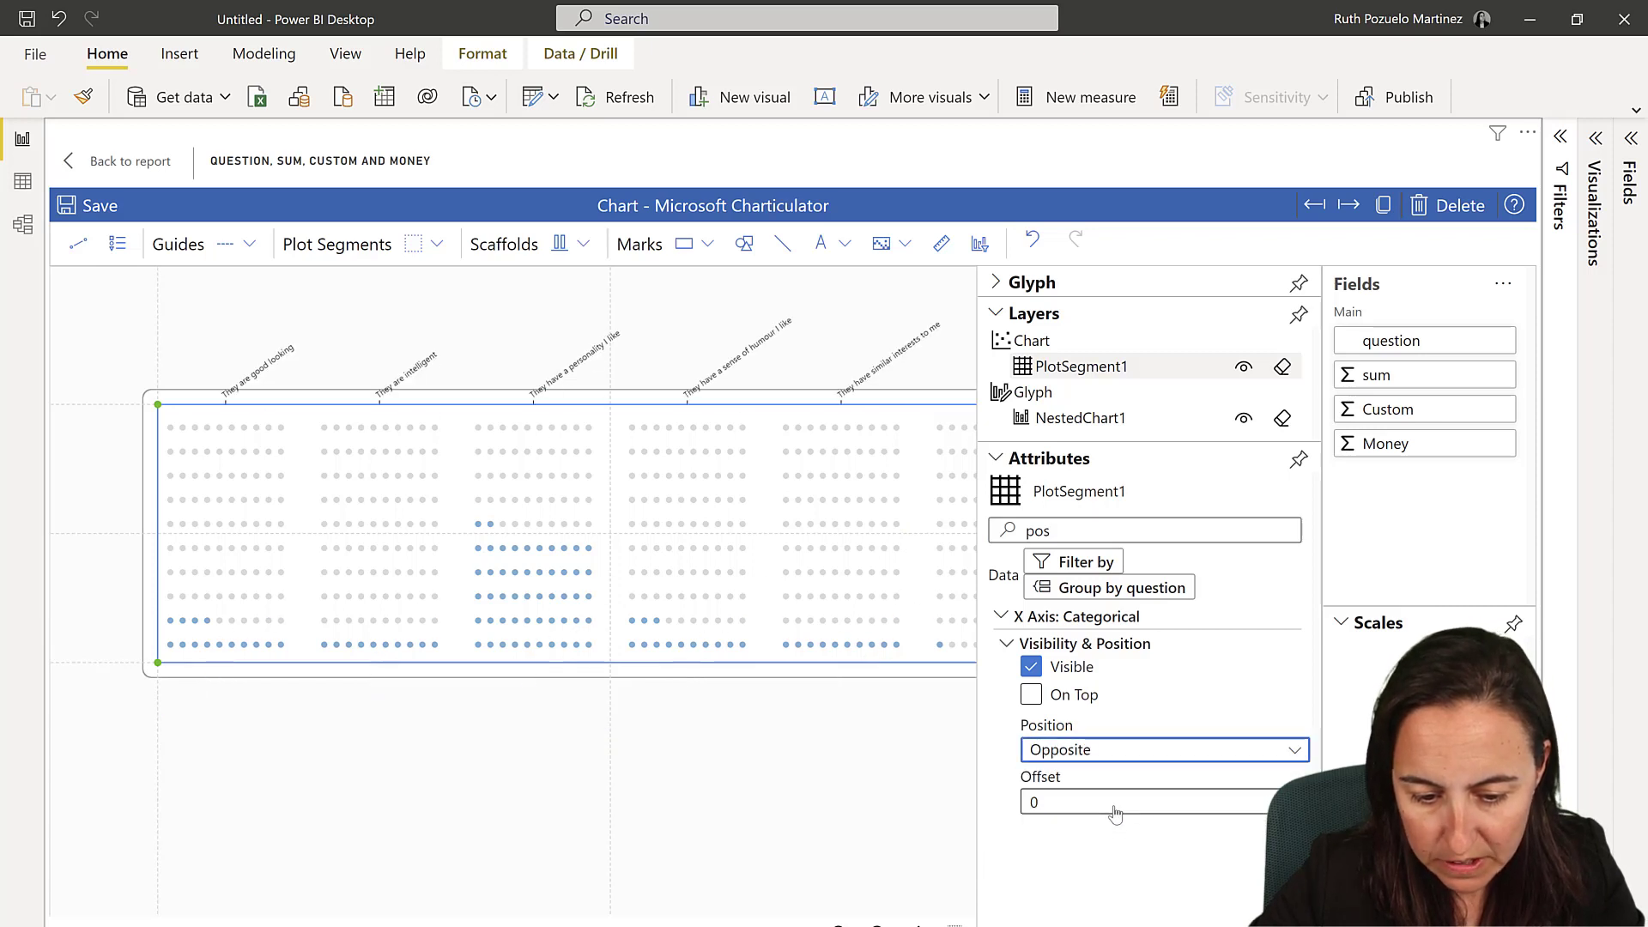
pyautogui.doubleClick(1071, 532)
pyautogui.write('wra')
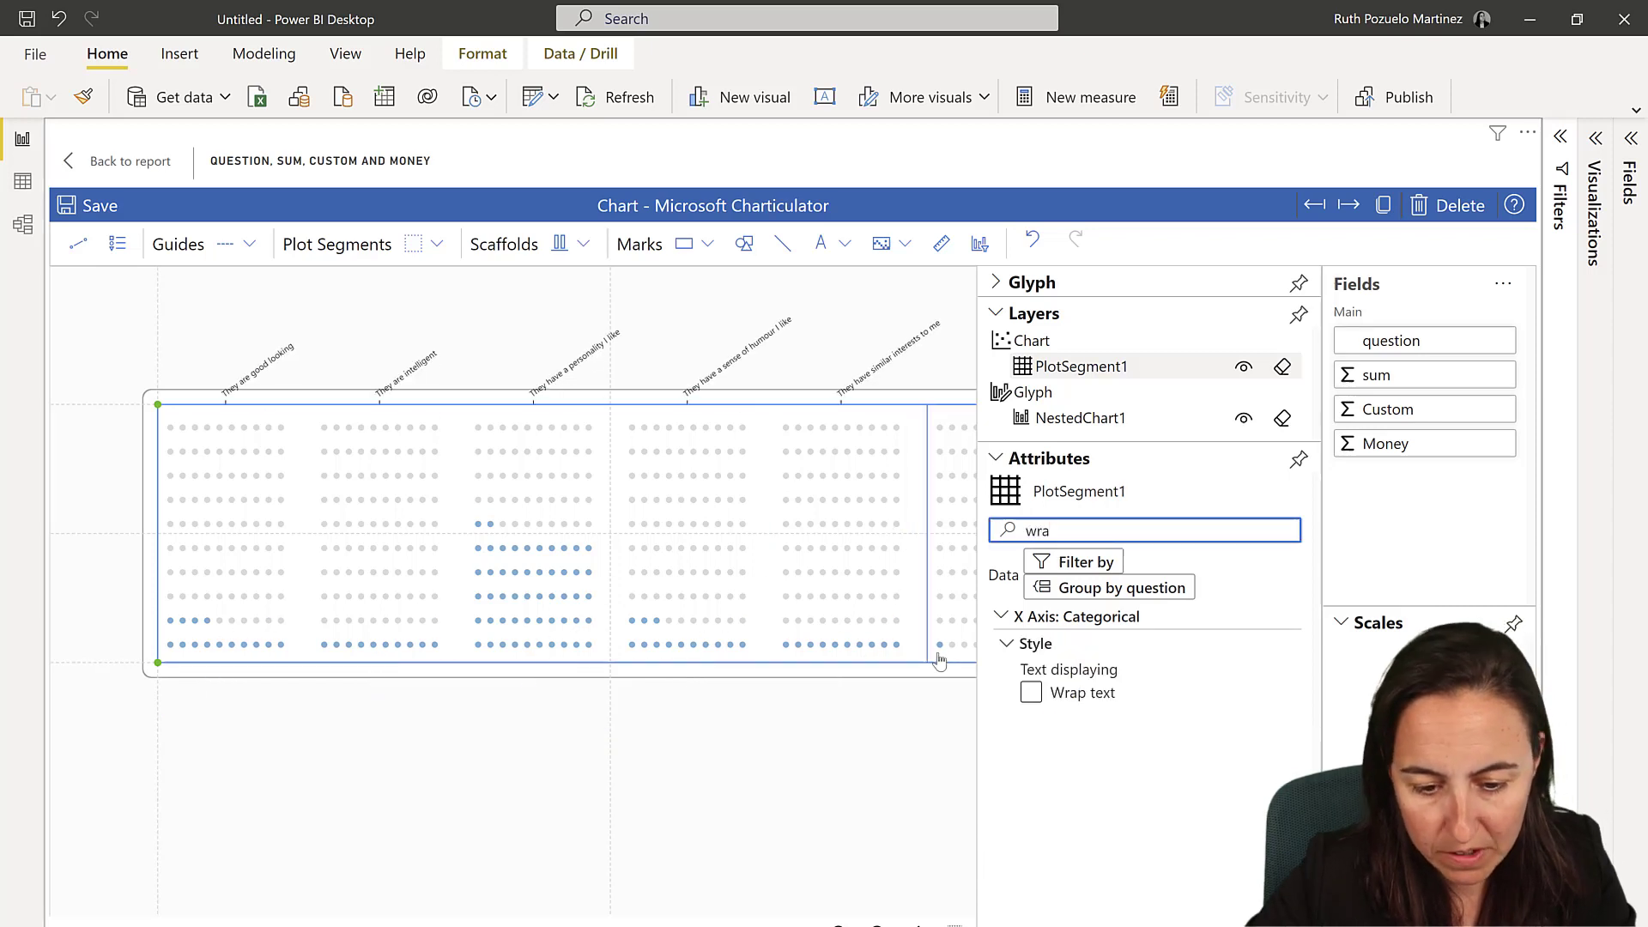
pyautogui.click(1111, 695)
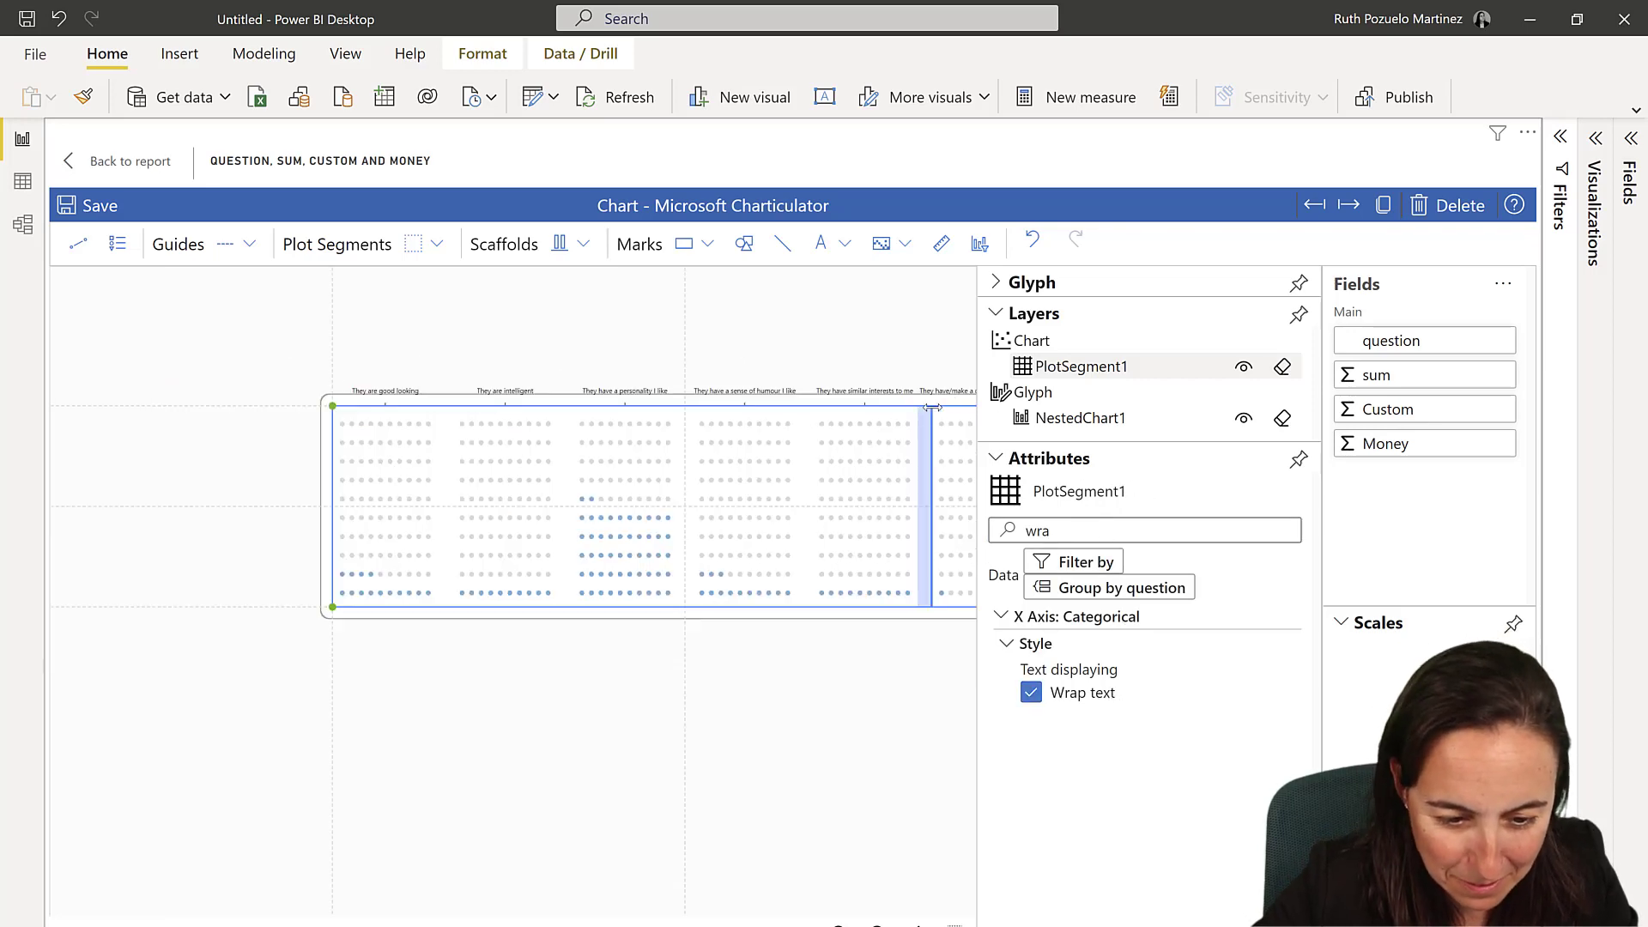
# Turn off the axis baseline and tick lines and widen the grid area further.
pyautogui.scroll(-4, 906, 420)
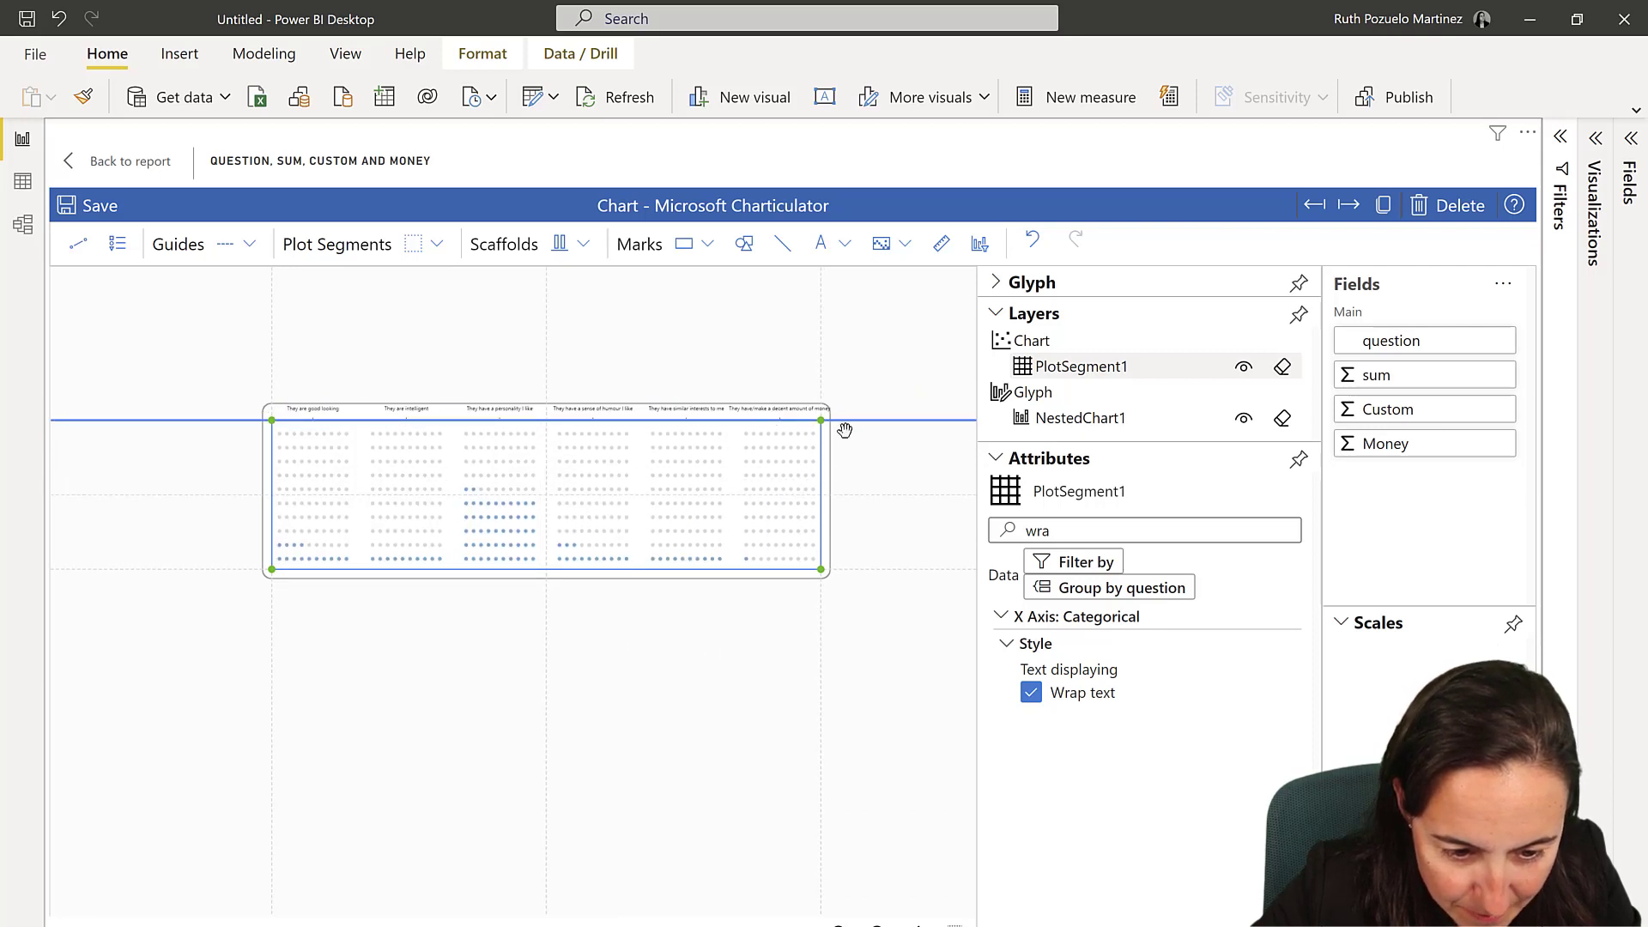
pyautogui.scroll(3, 837, 433)
pyautogui.moveTo(879, 411); pyautogui.dragTo(882, 418)
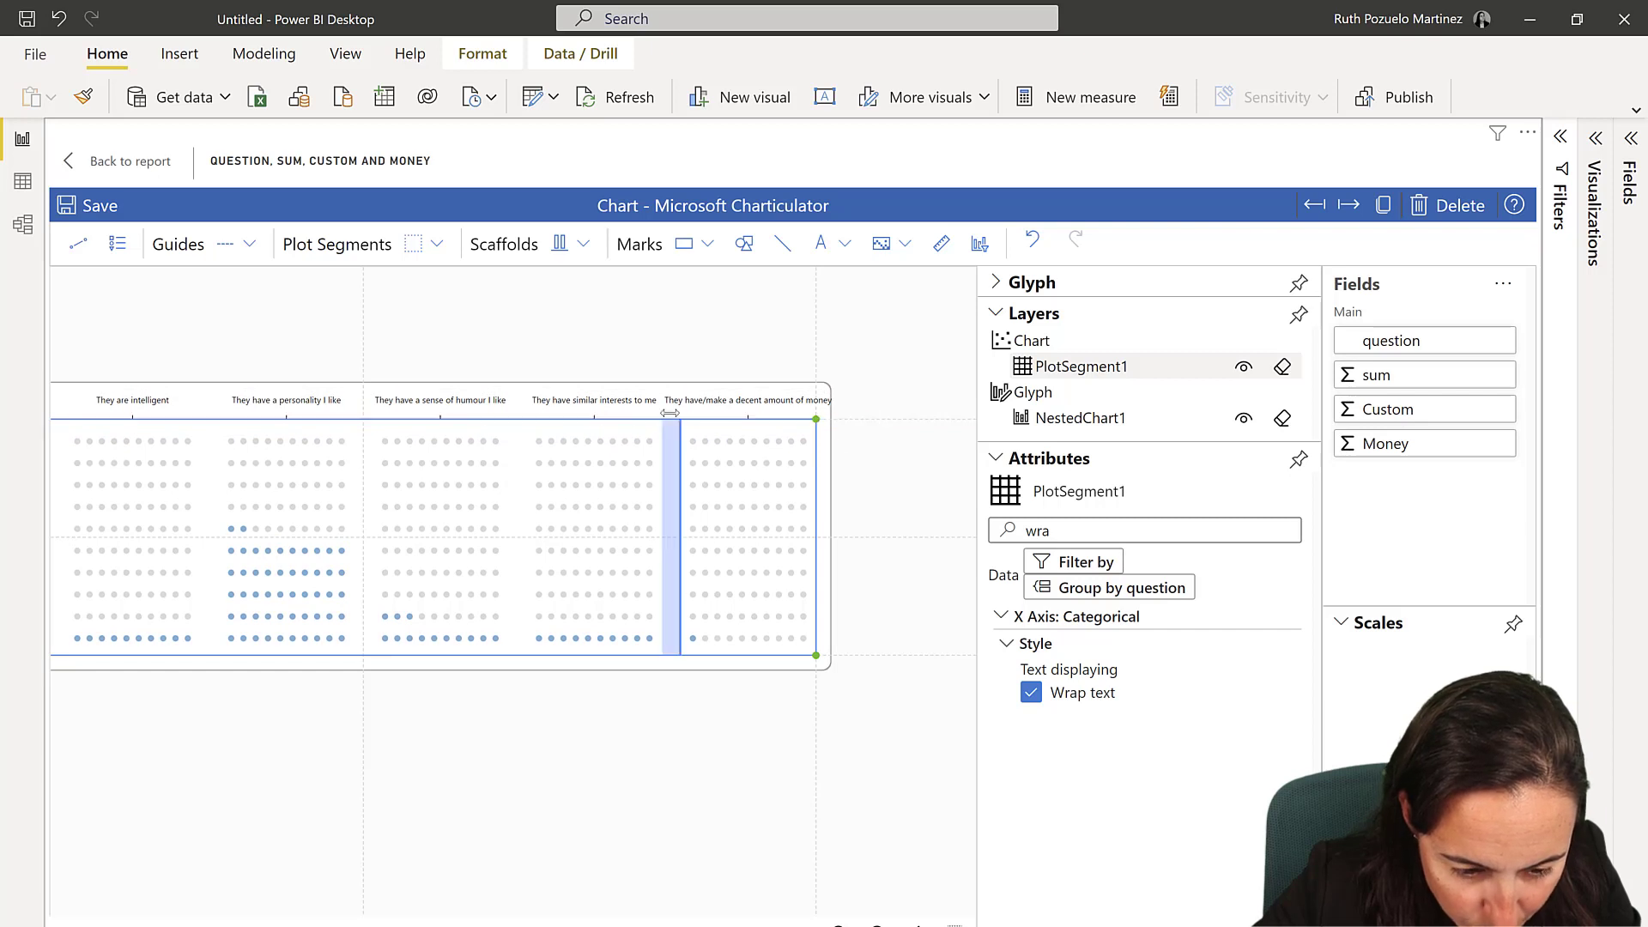
pyautogui.click(764, 340)
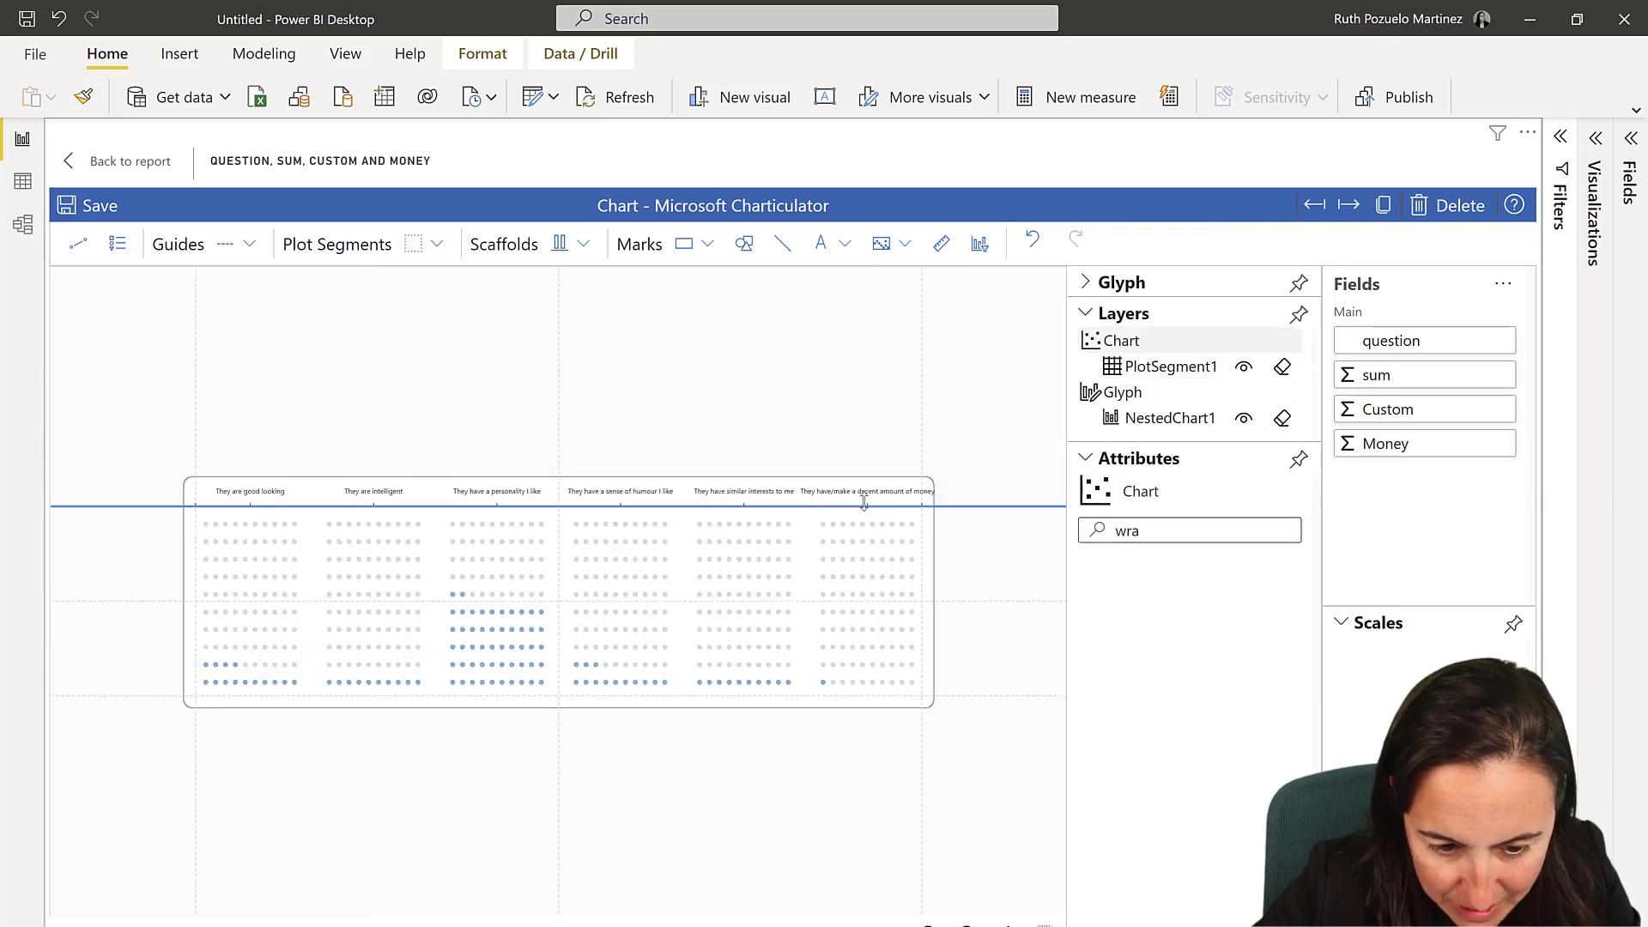
pyautogui.hotkey('ctrl', 'a')
pyautogui.write('bas')
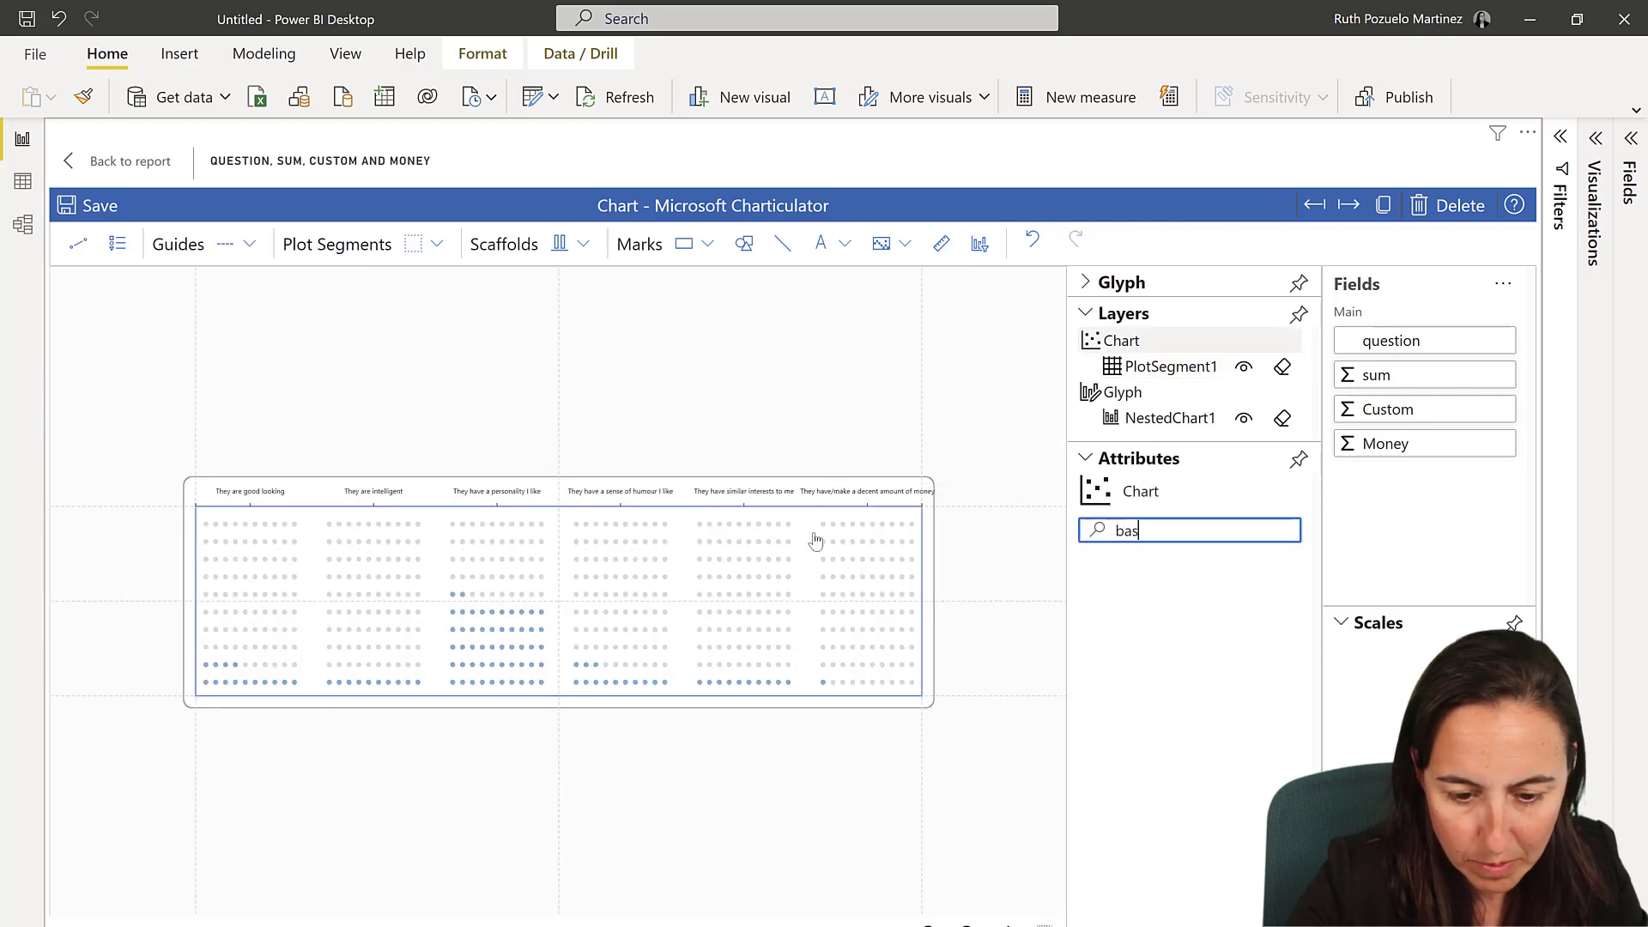
pyautogui.click(1180, 367)
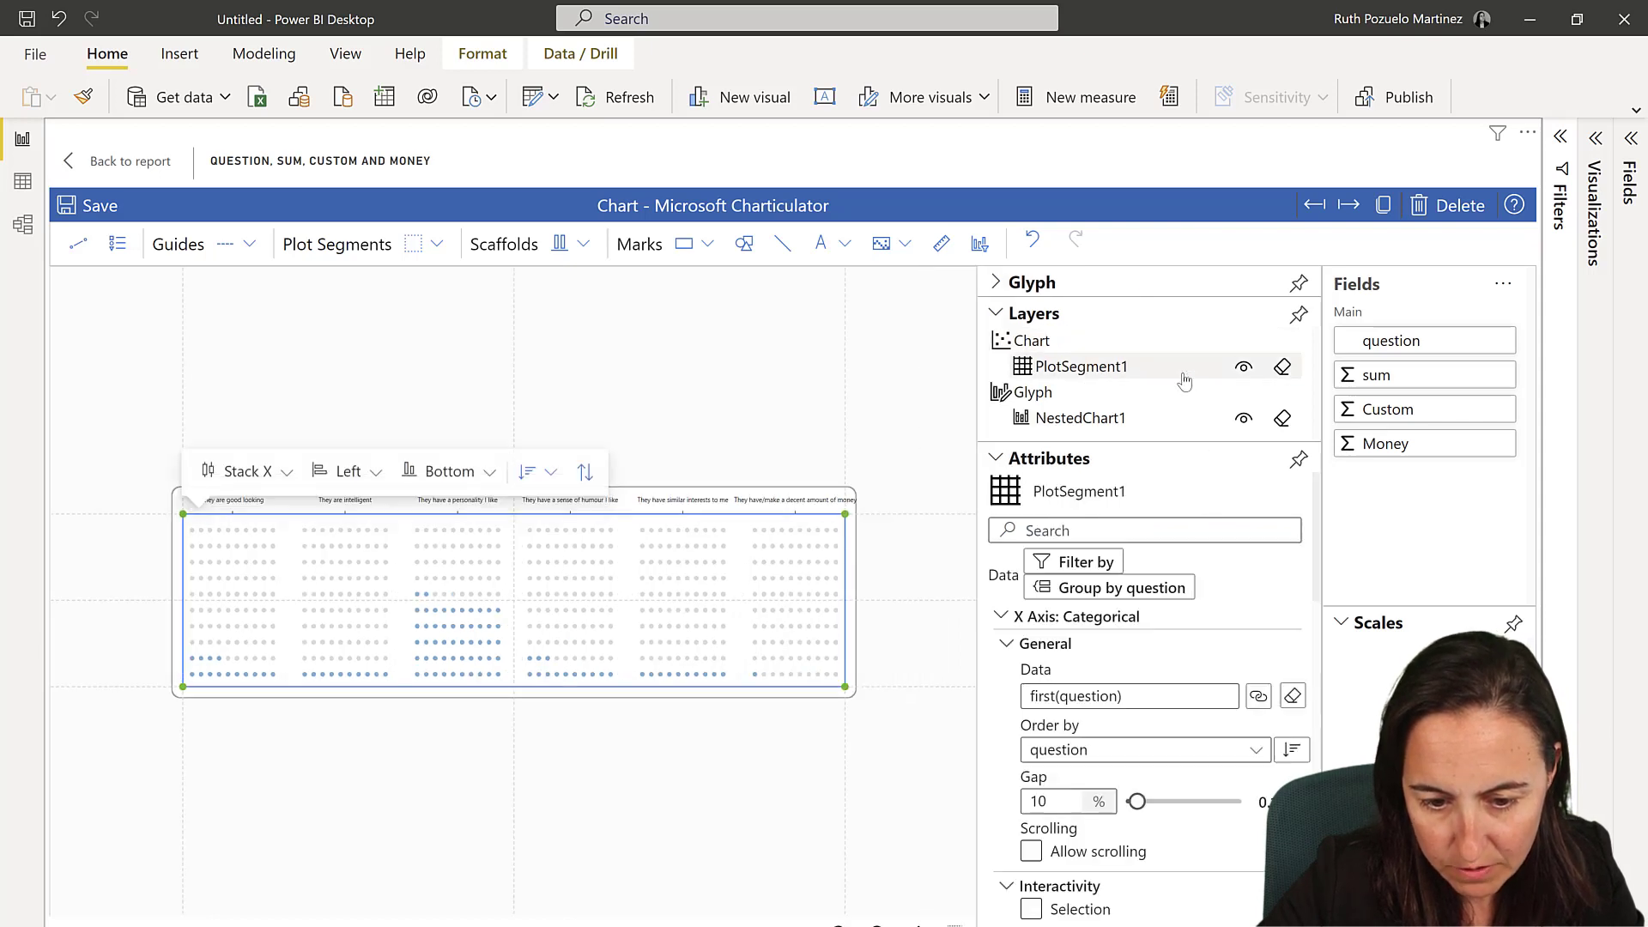
pyautogui.click(1092, 532)
pyautogui.write('base')
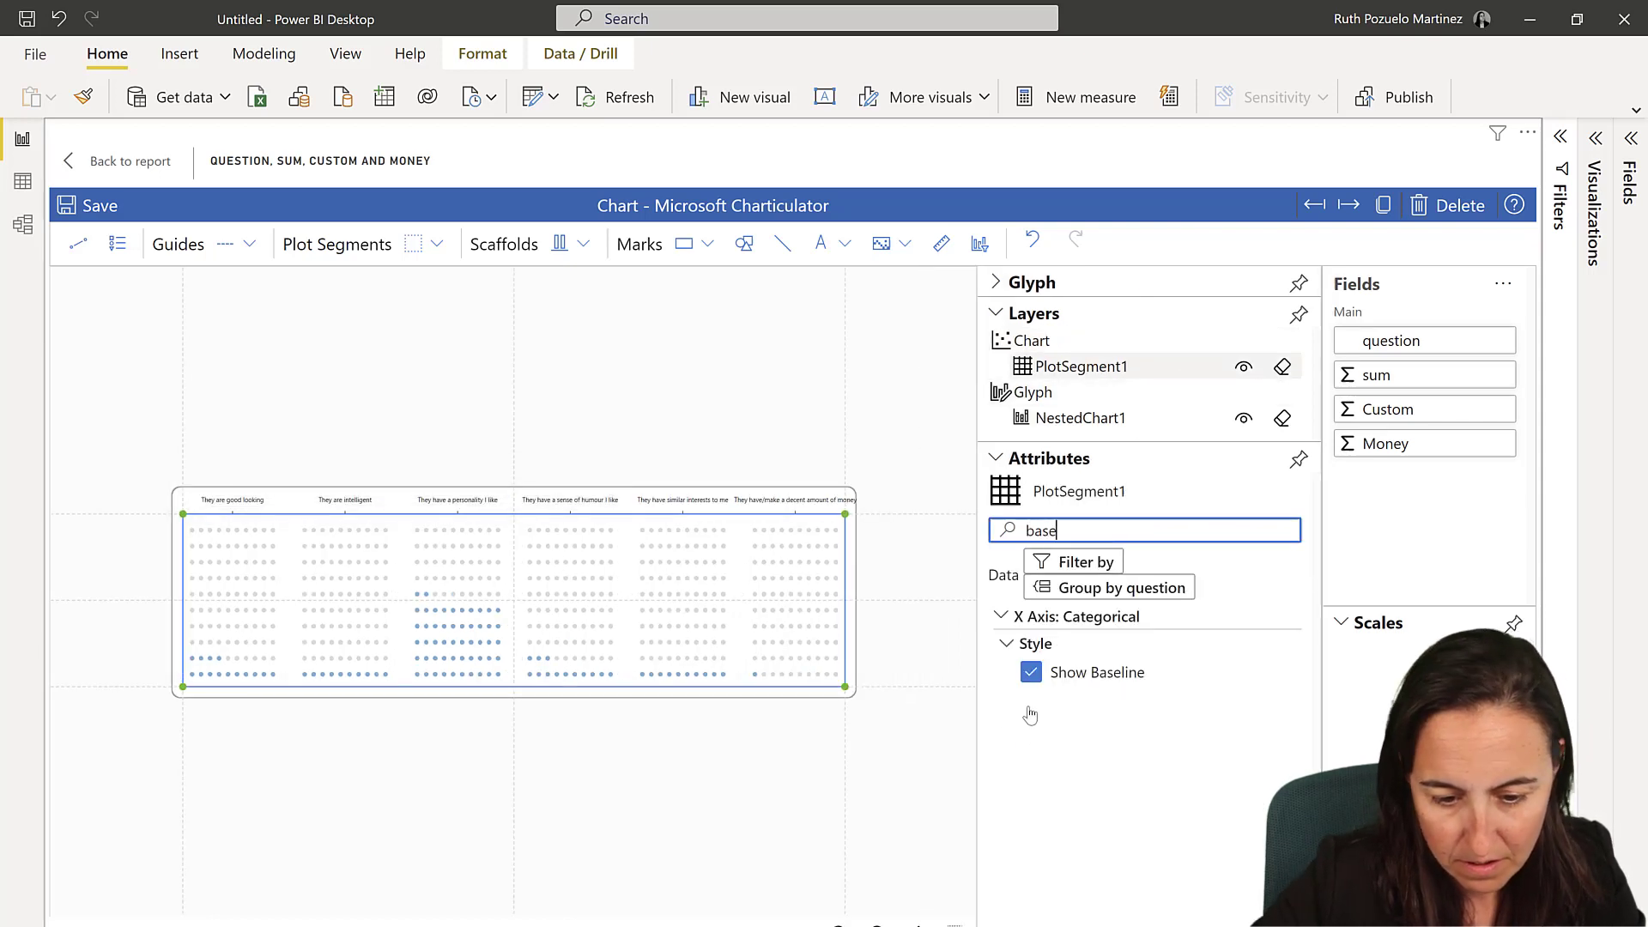
pyautogui.click(1122, 533)
pyautogui.hotkey('ctrl', 'a')
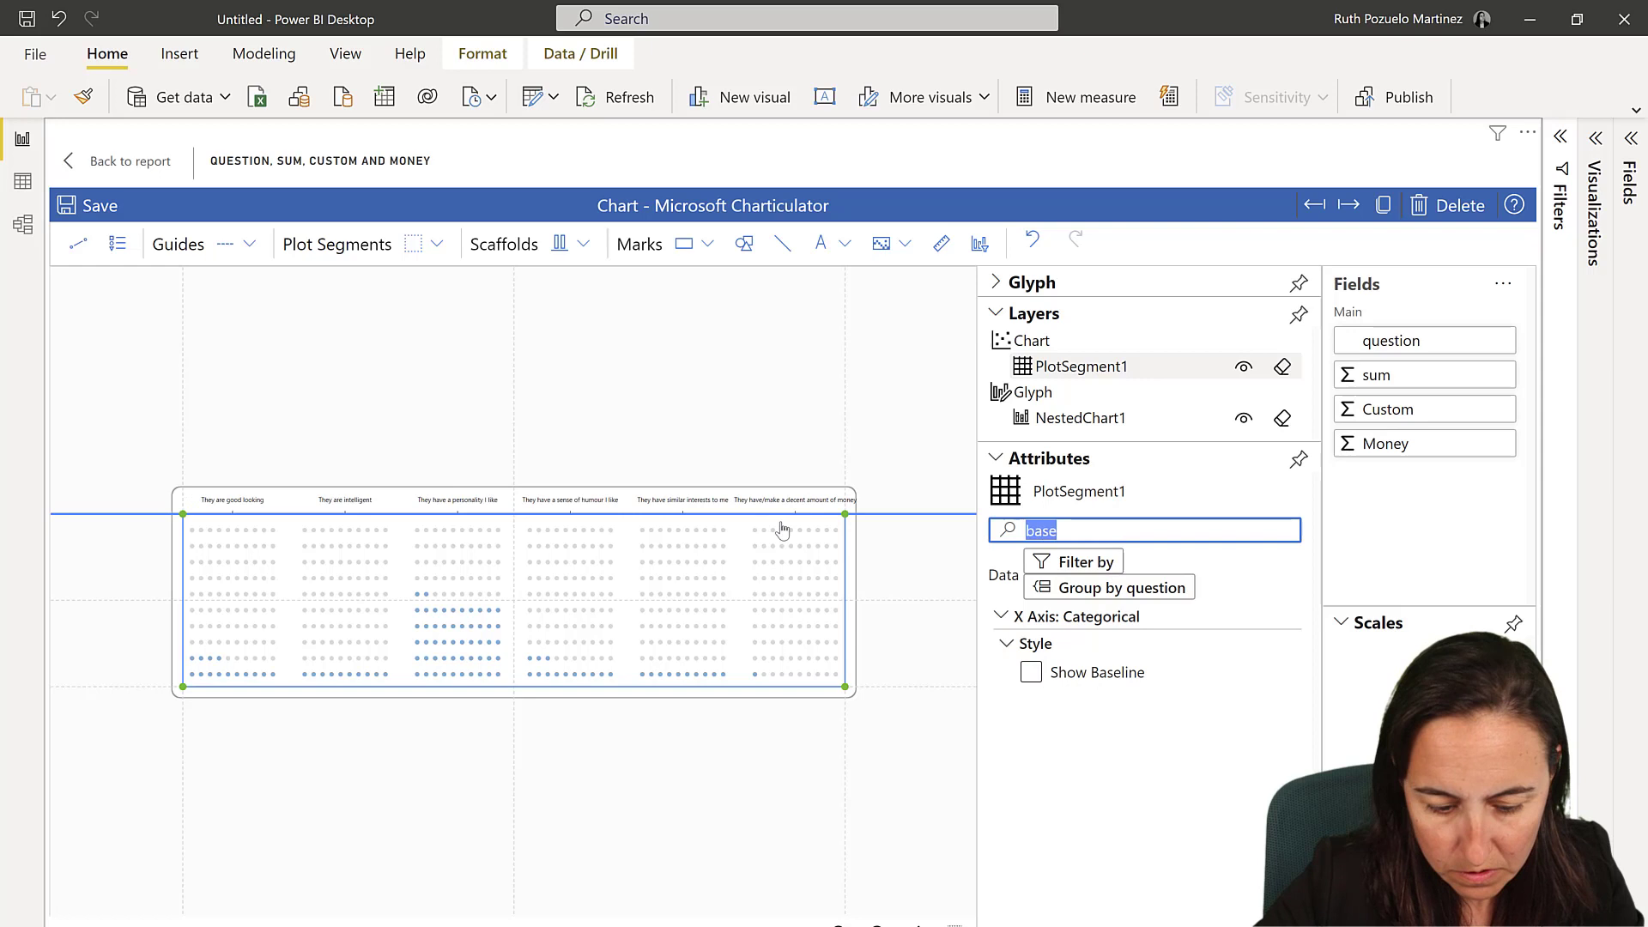
pyautogui.write('tic')
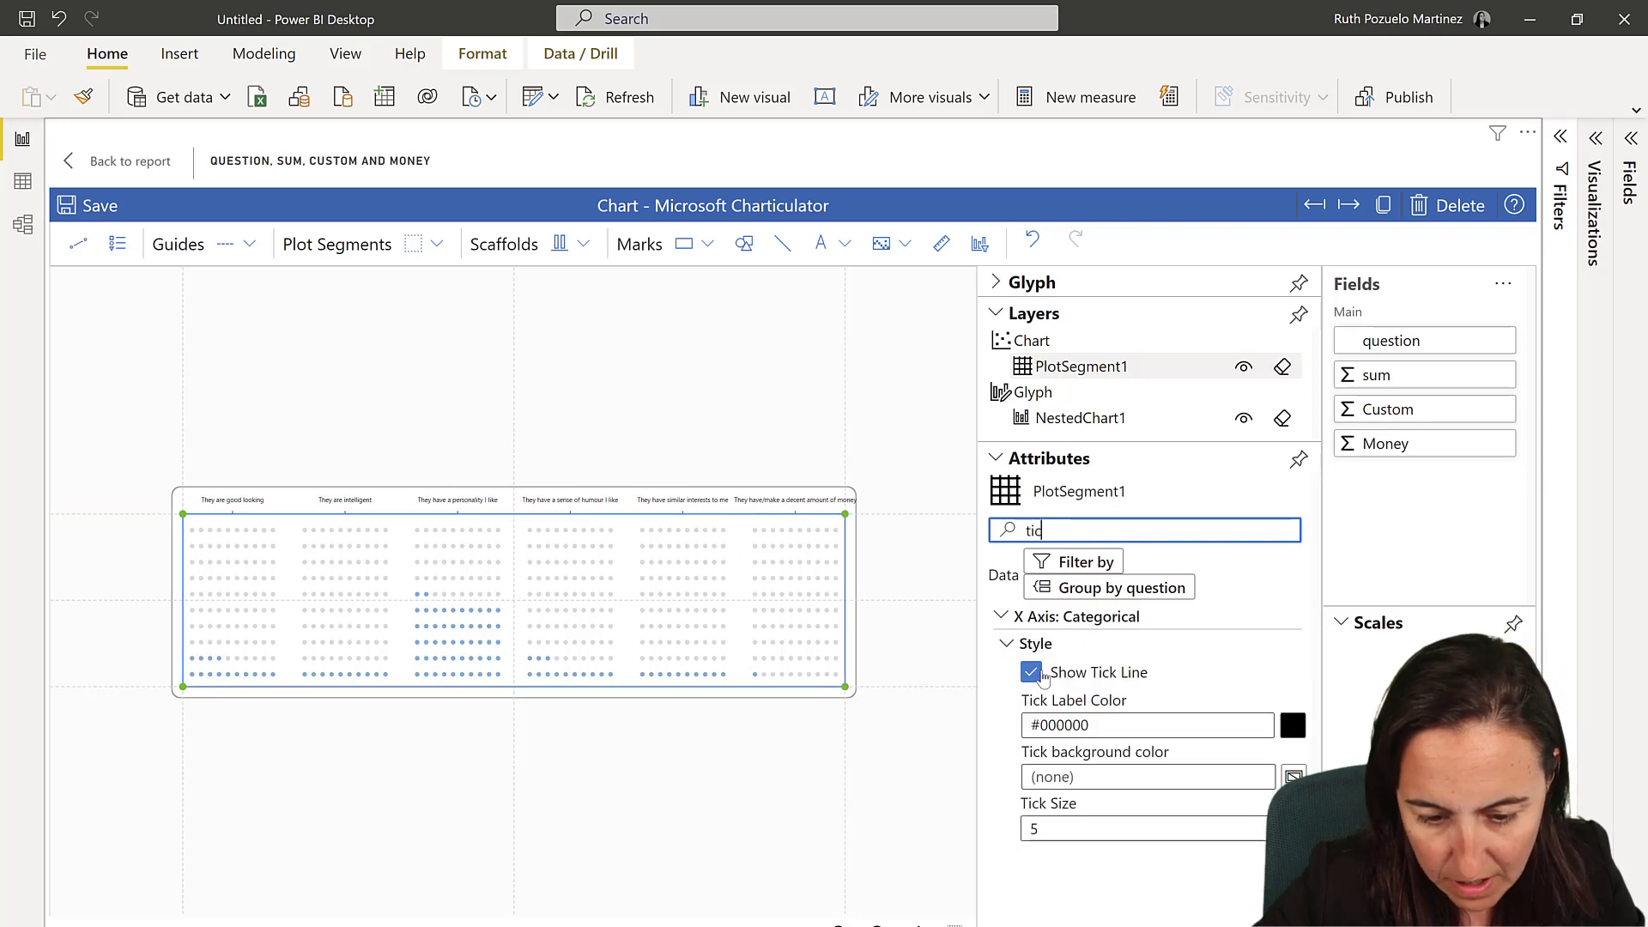
pyautogui.click(1041, 676)
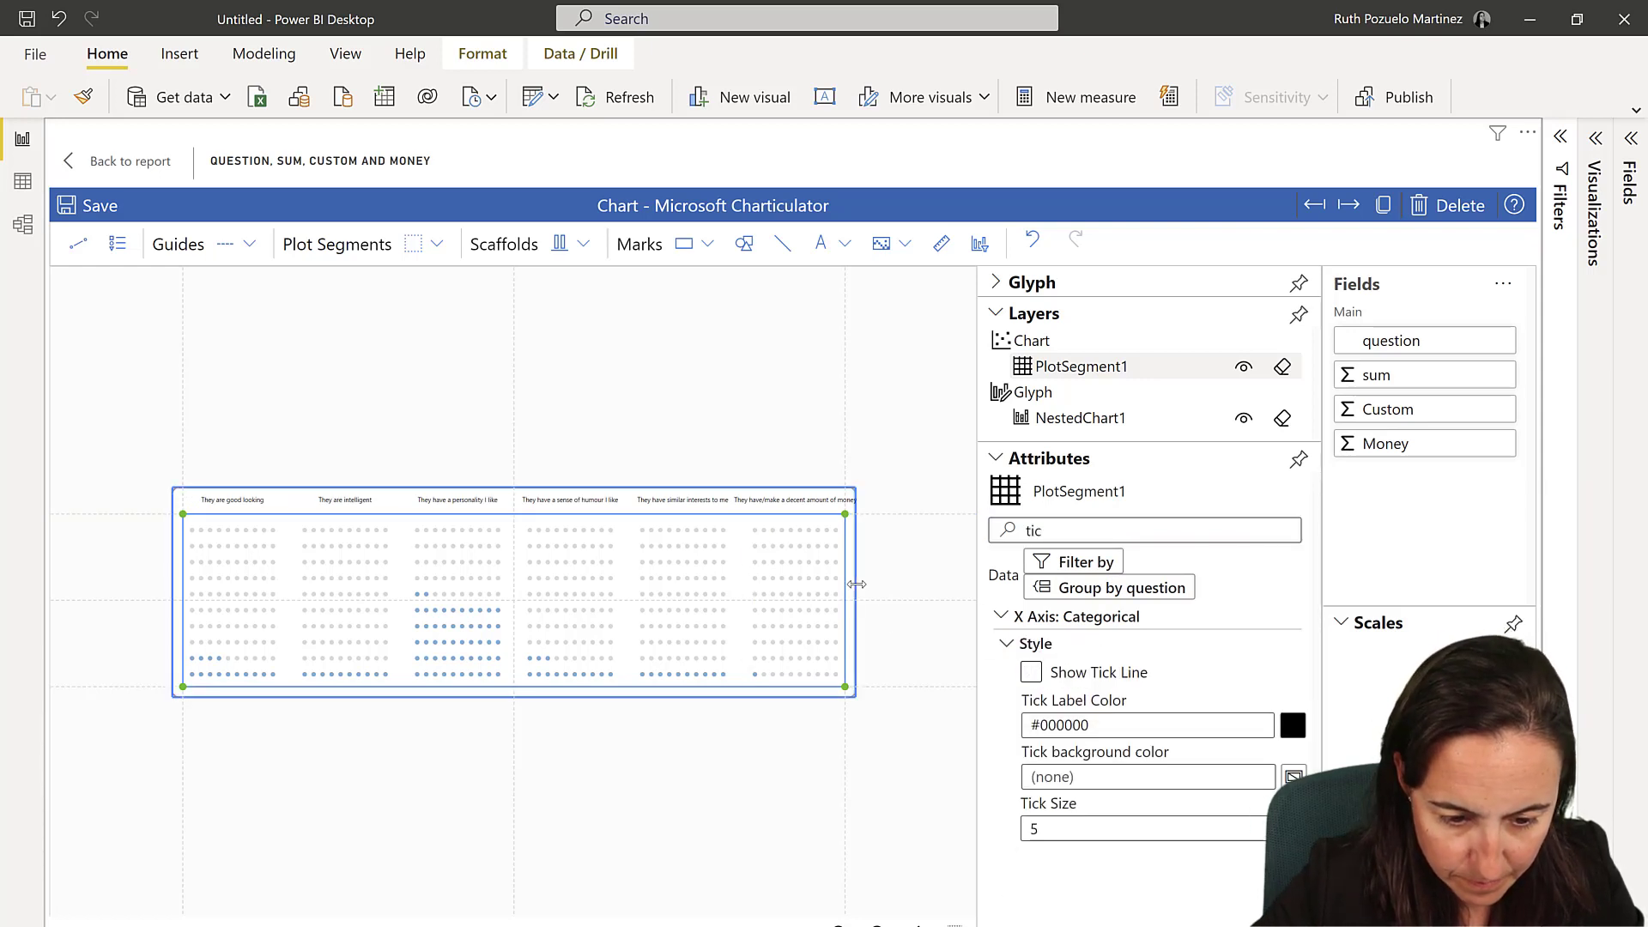
pyautogui.moveTo(857, 583); pyautogui.dragTo(893, 581)
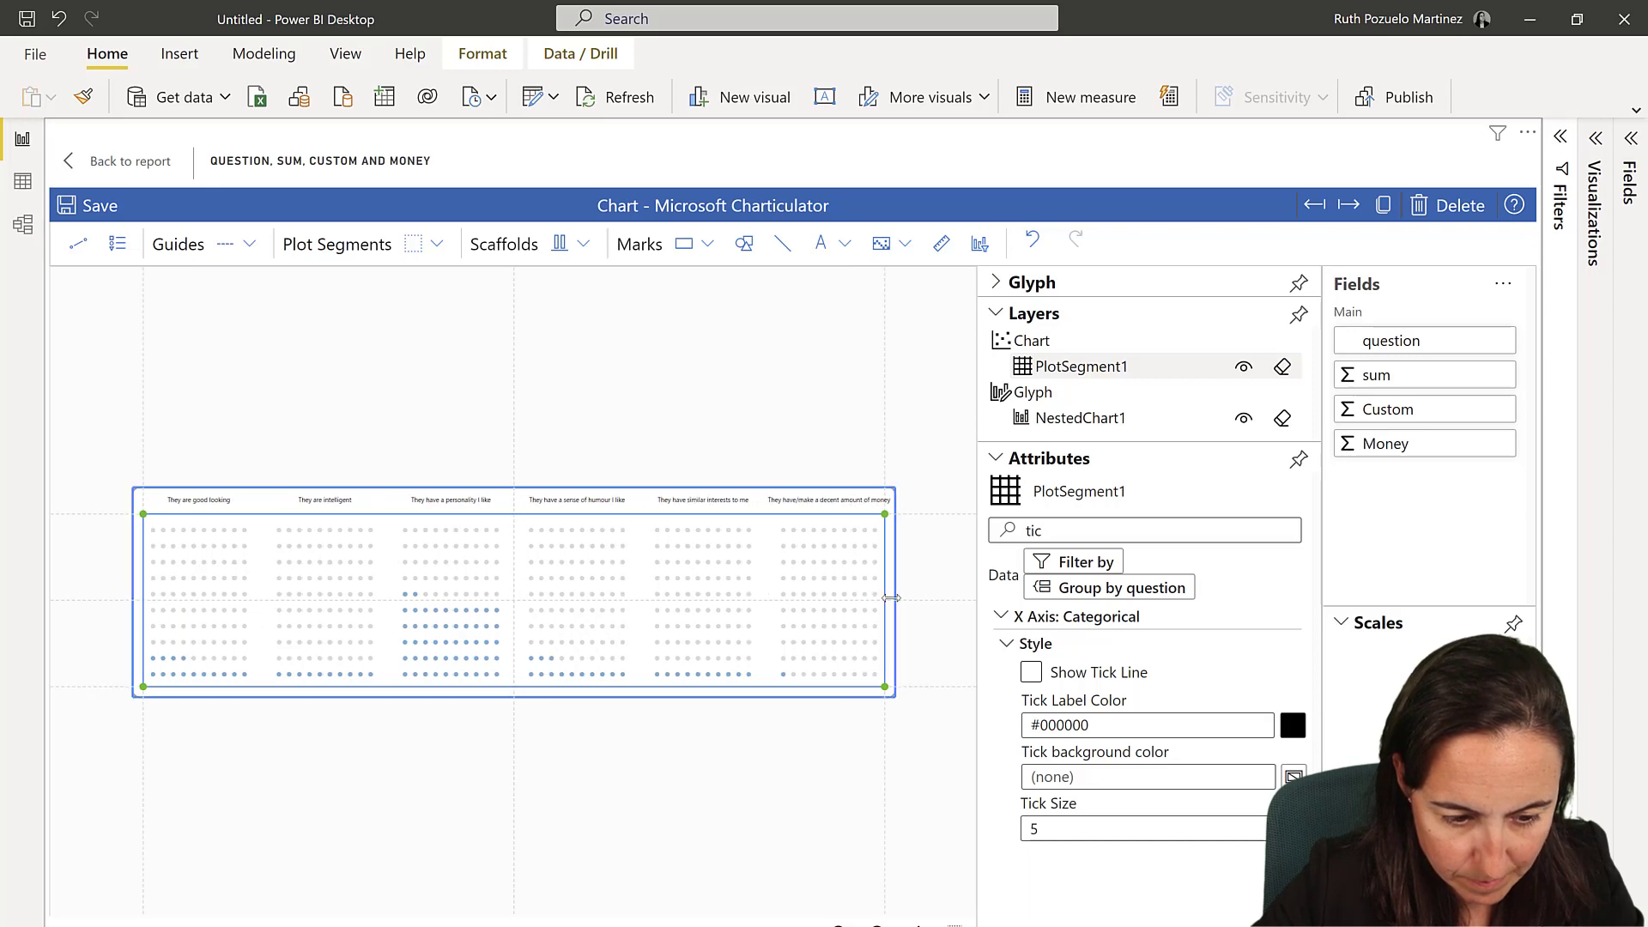
pyautogui.scroll(3, 541, 631)
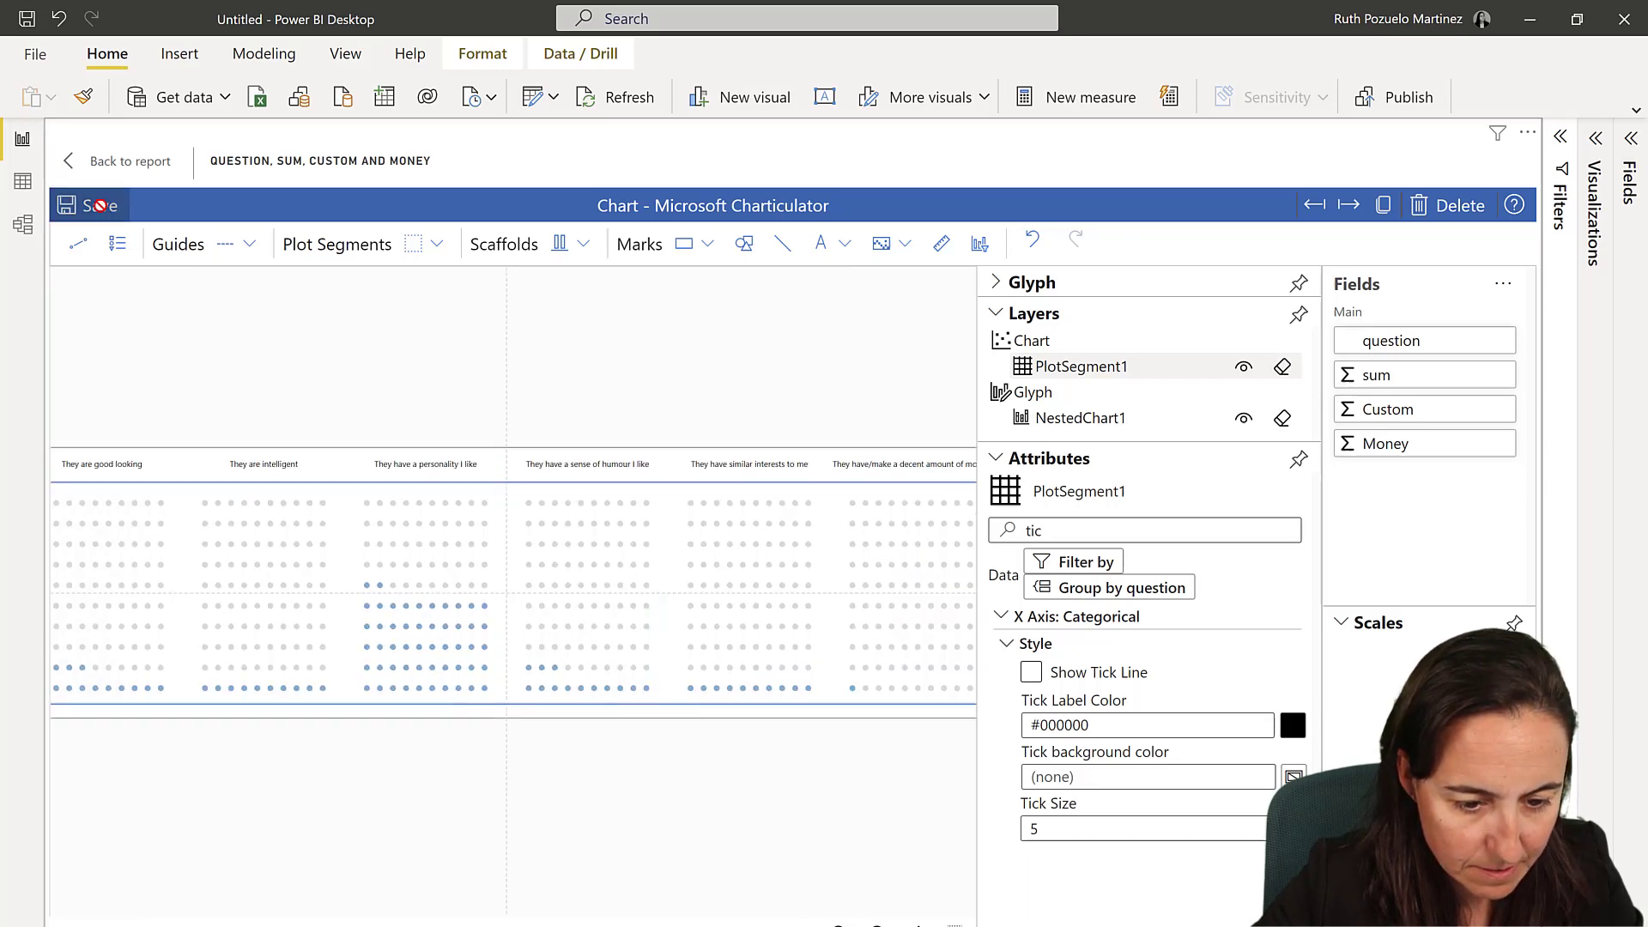
# Pick the Textbox mark tool and select the nested chart glyph, clearing the property search.
pyautogui.click(570, 409)
pyautogui.scroll(-3, 569, 408)
pyautogui.scroll(-2, 555, 475)
pyautogui.scroll(3, 493, 581)
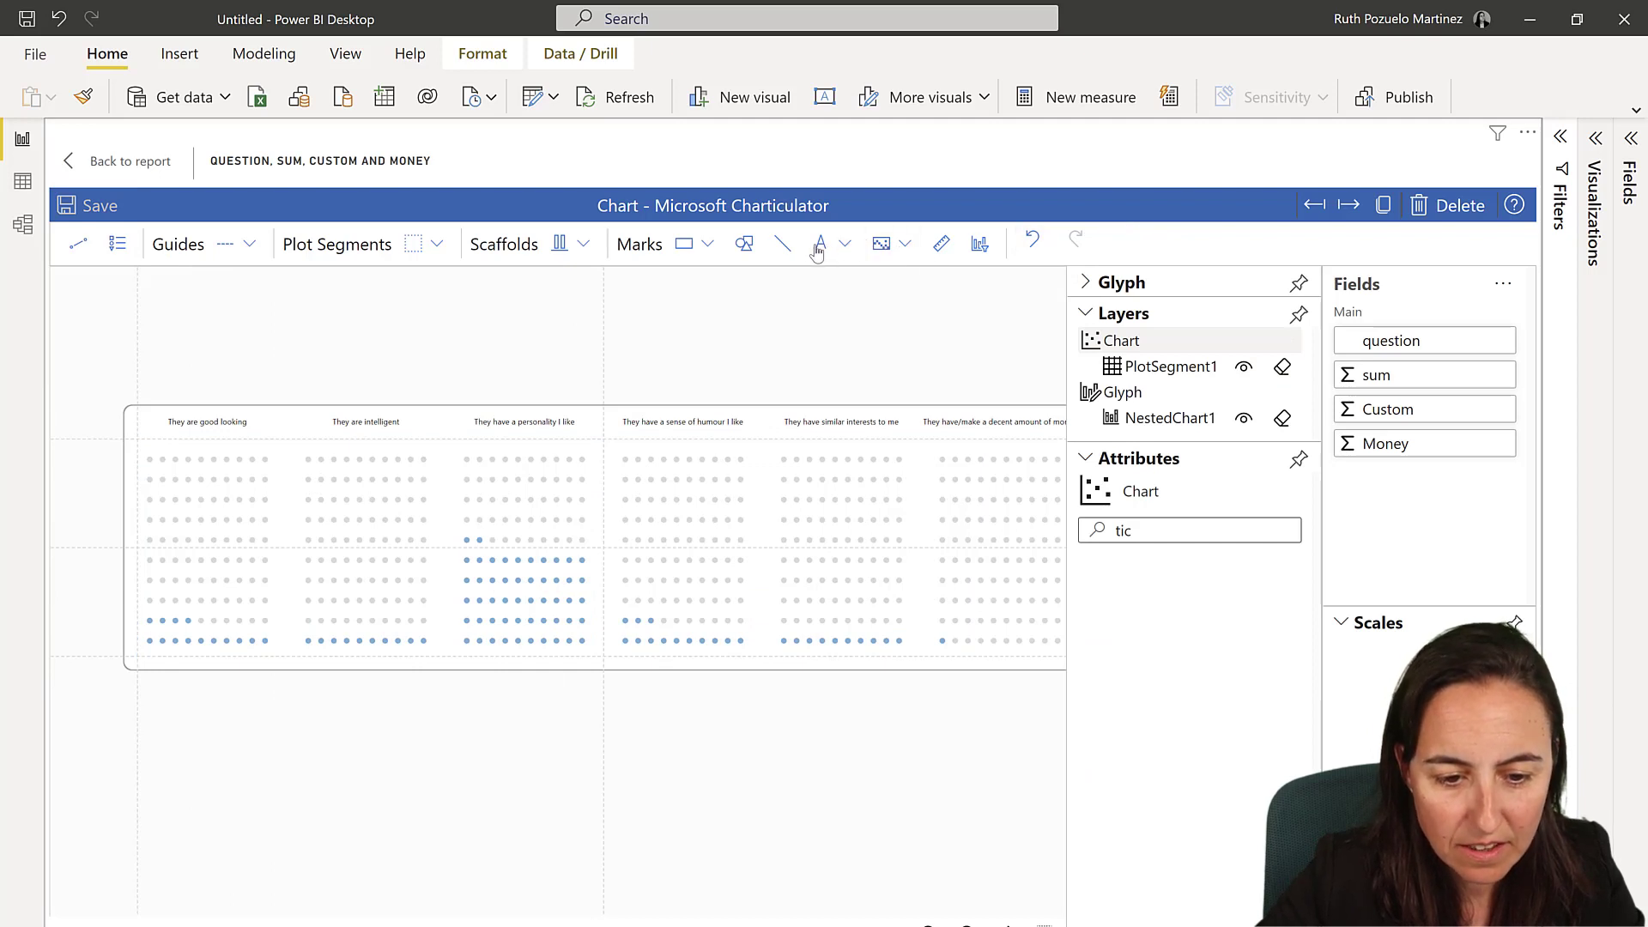
pyautogui.click(846, 246)
pyautogui.click(854, 316)
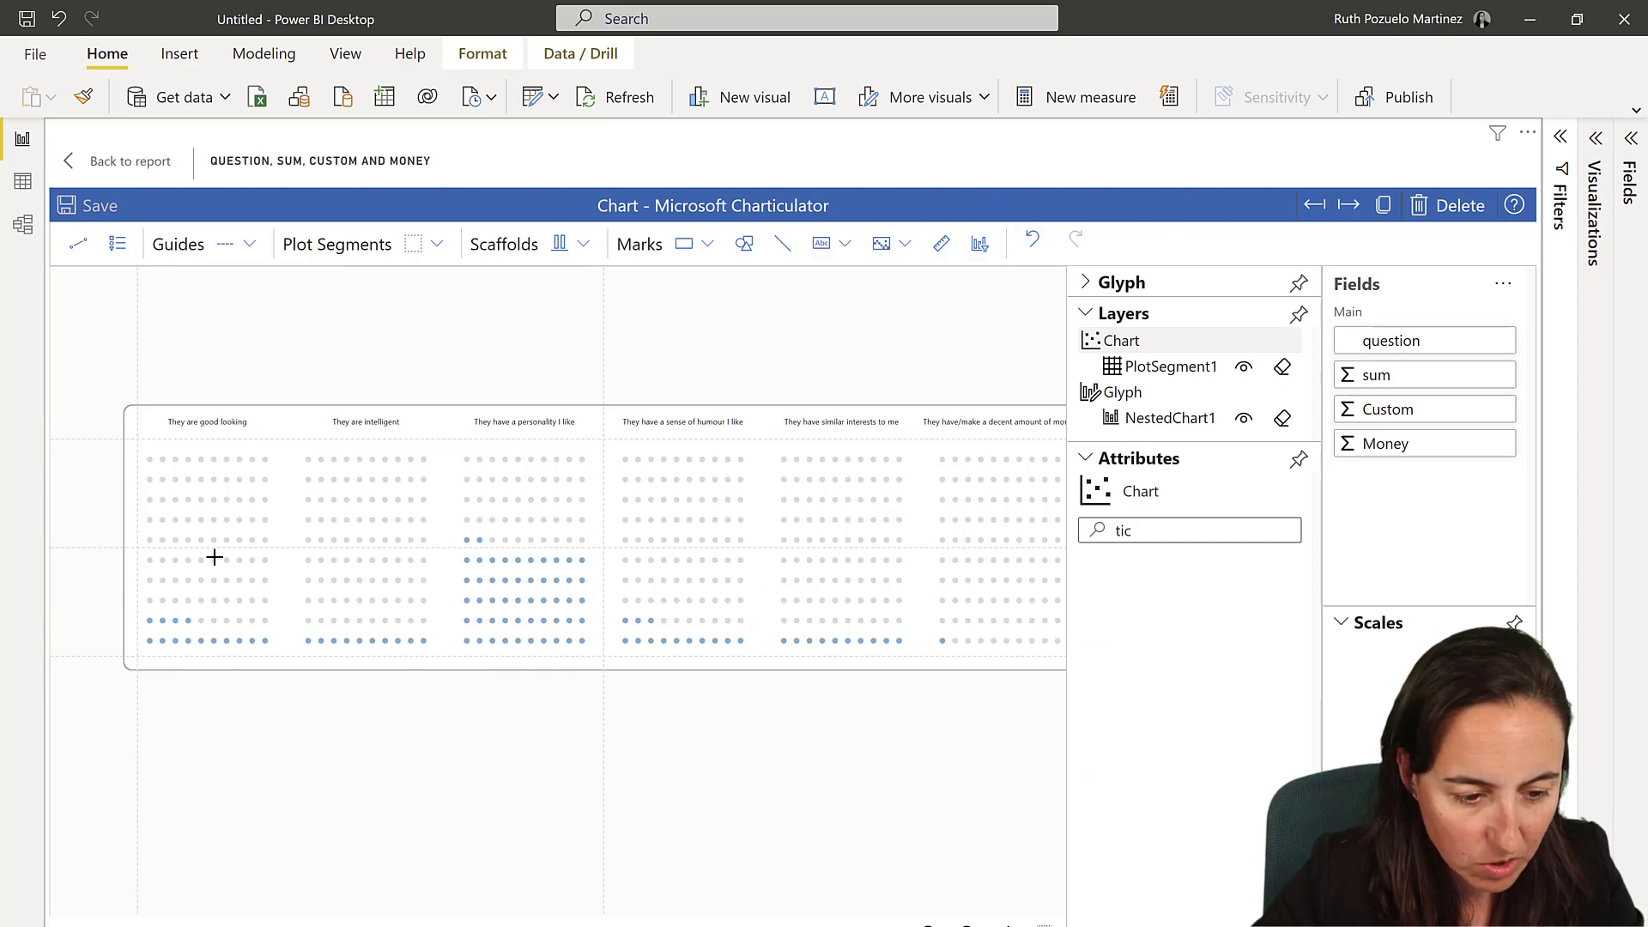
pyautogui.click(1180, 418)
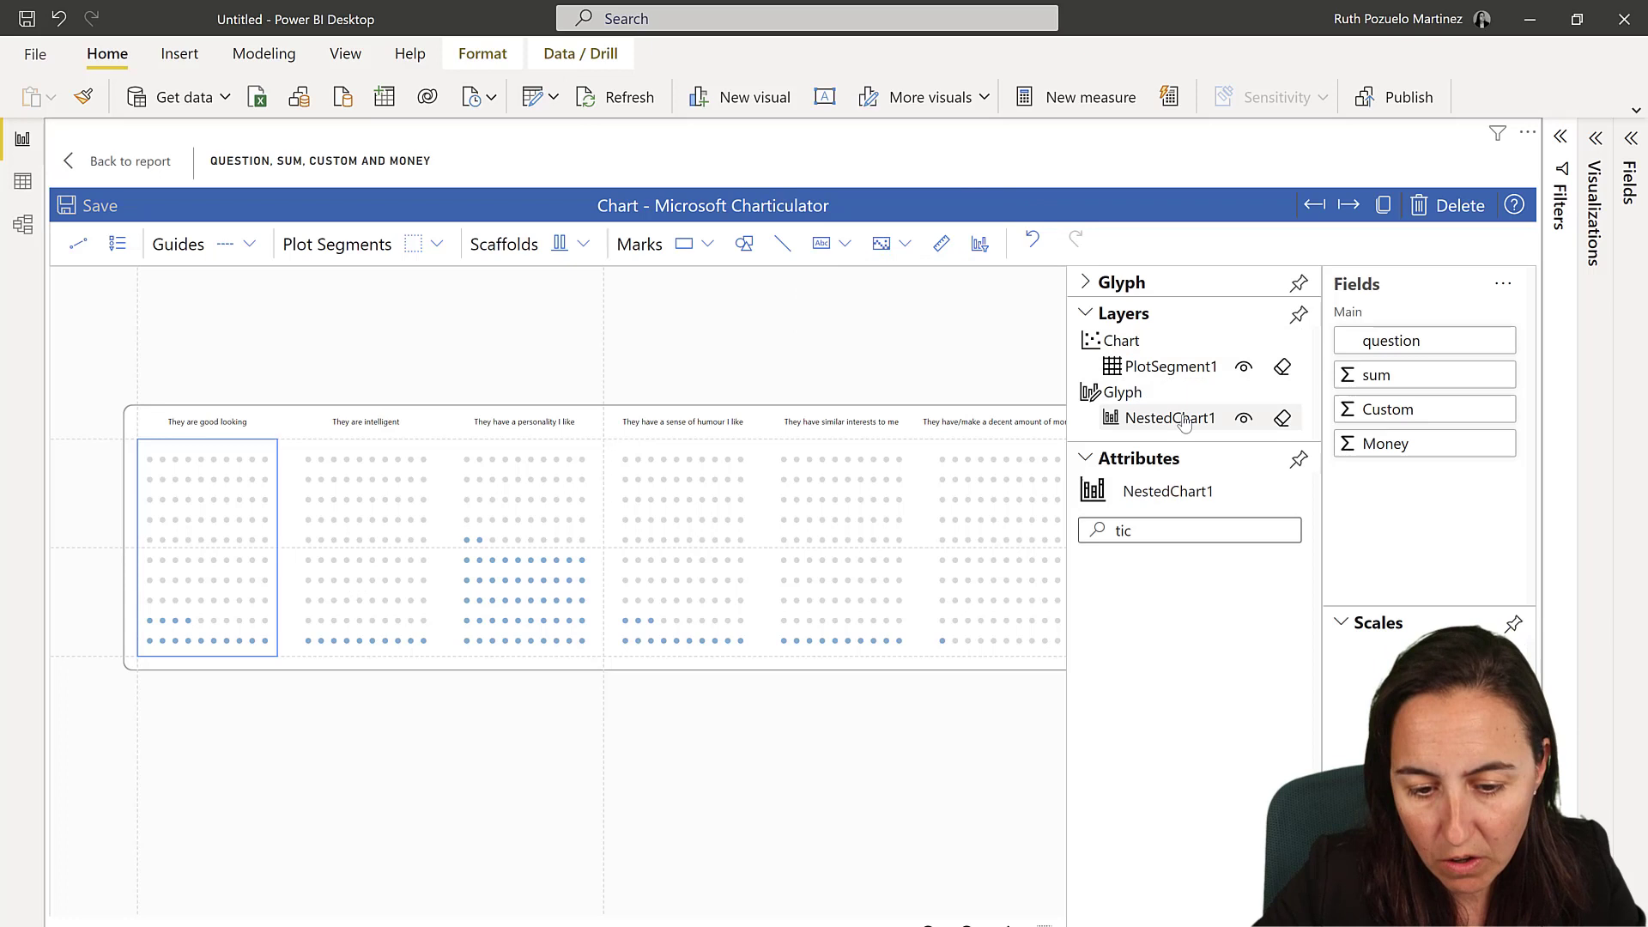
pyautogui.doubleClick(1151, 527)
pyautogui.press('BackSpace')
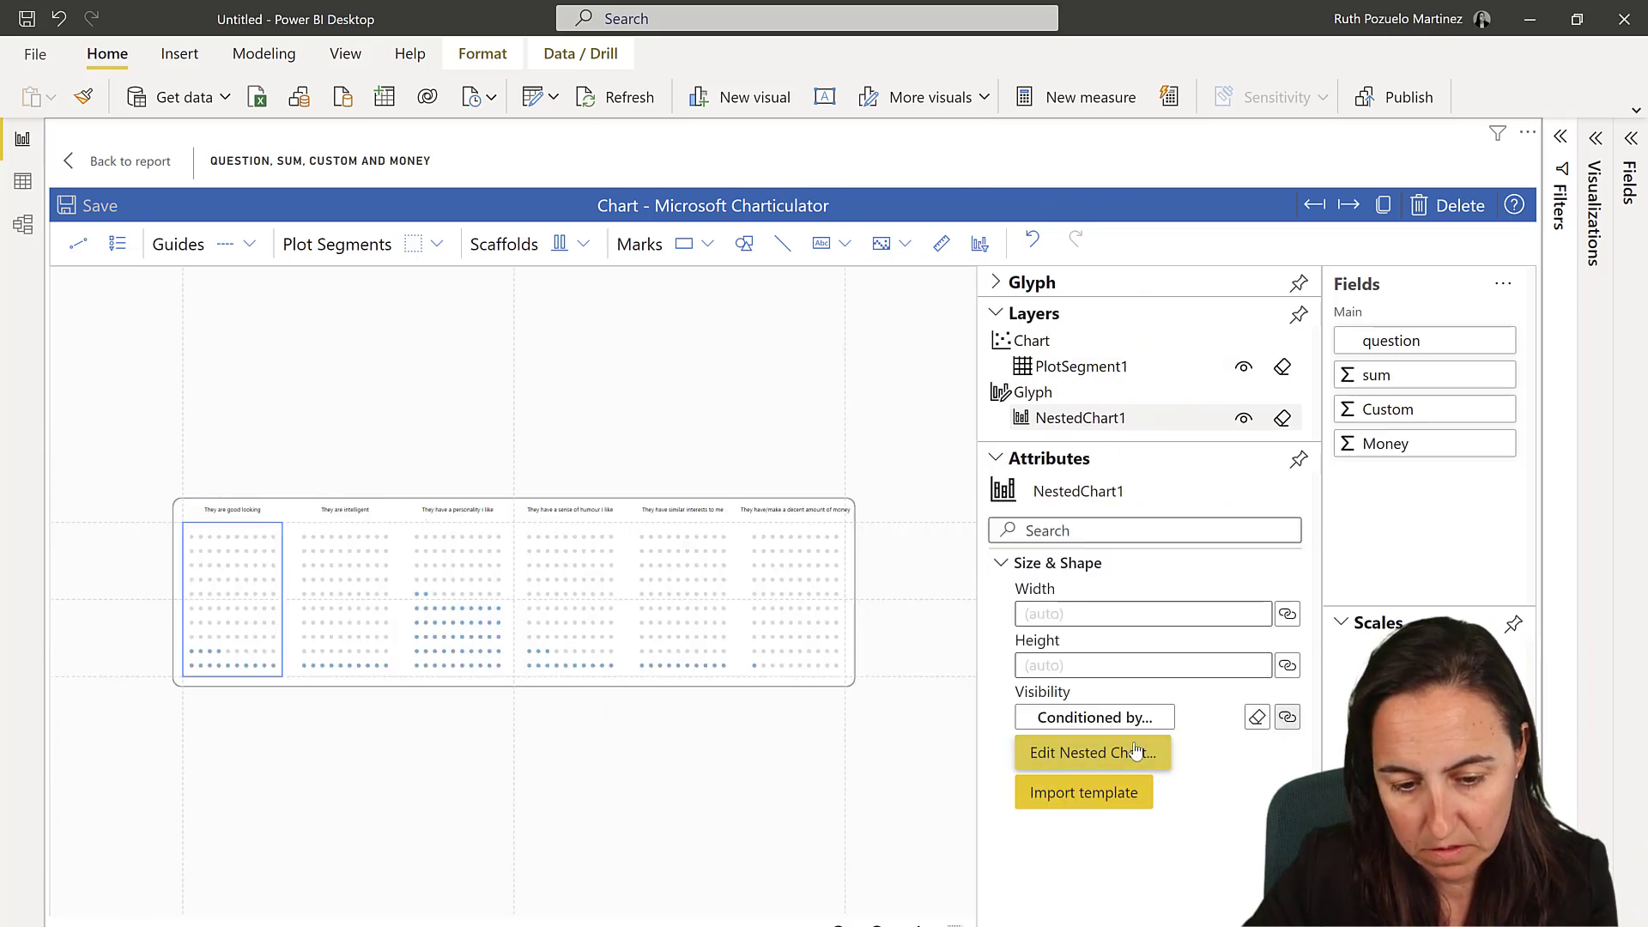
# In the nested chart editor, draw a Textbox over the dot grid centre.
pyautogui.click(1137, 751)
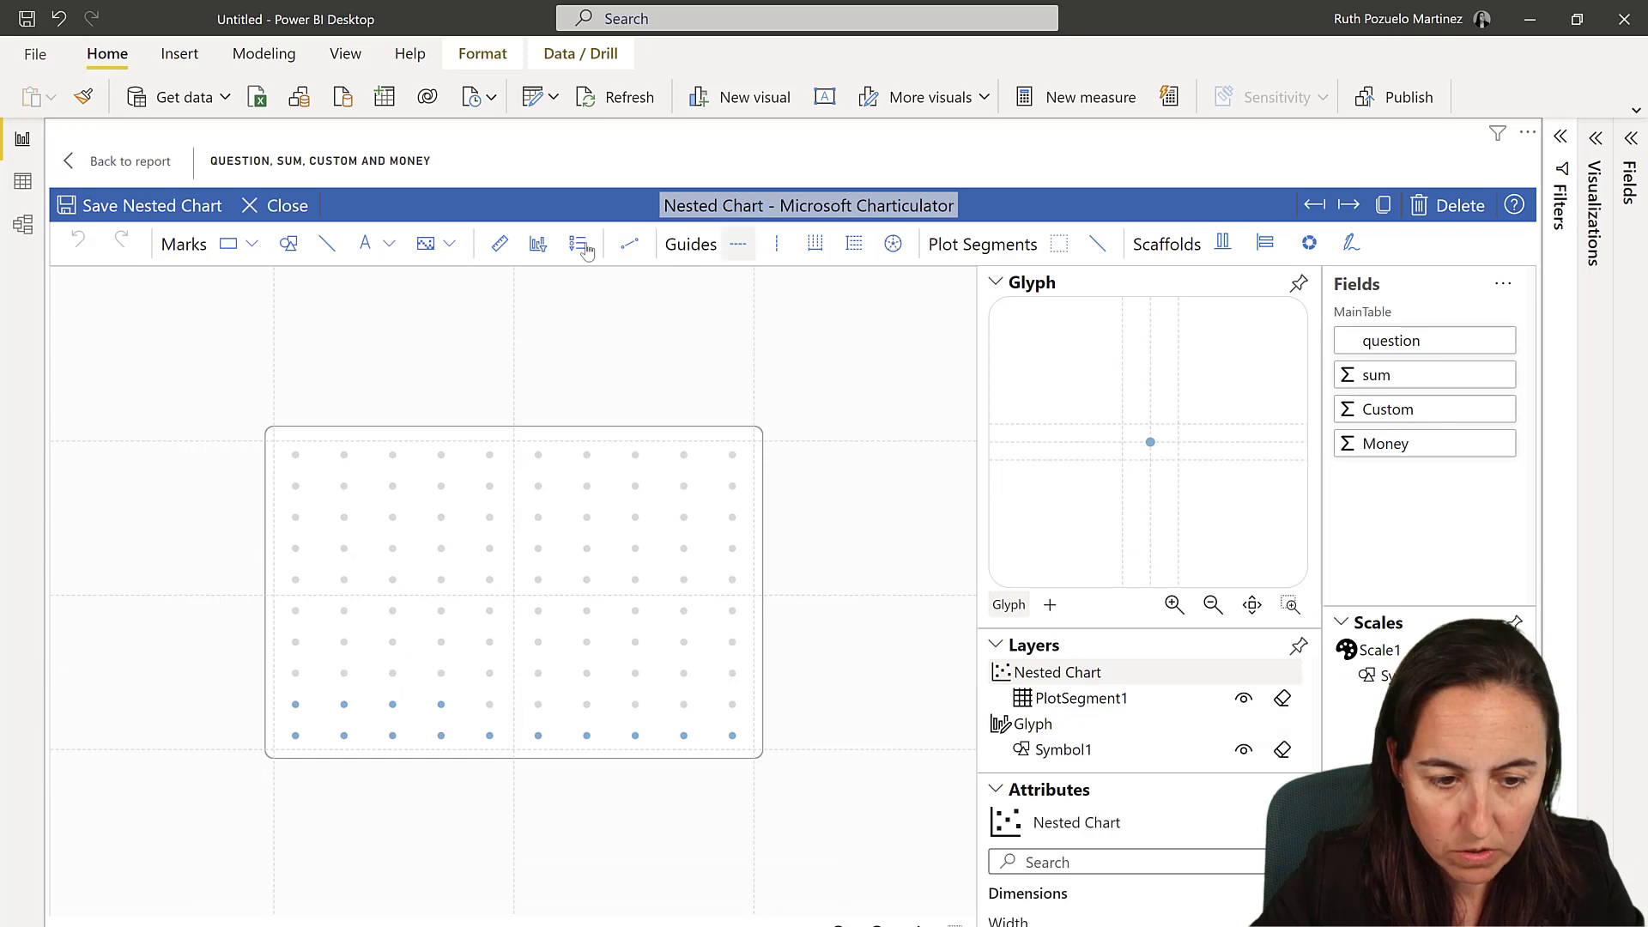
pyautogui.click(387, 245)
pyautogui.click(397, 317)
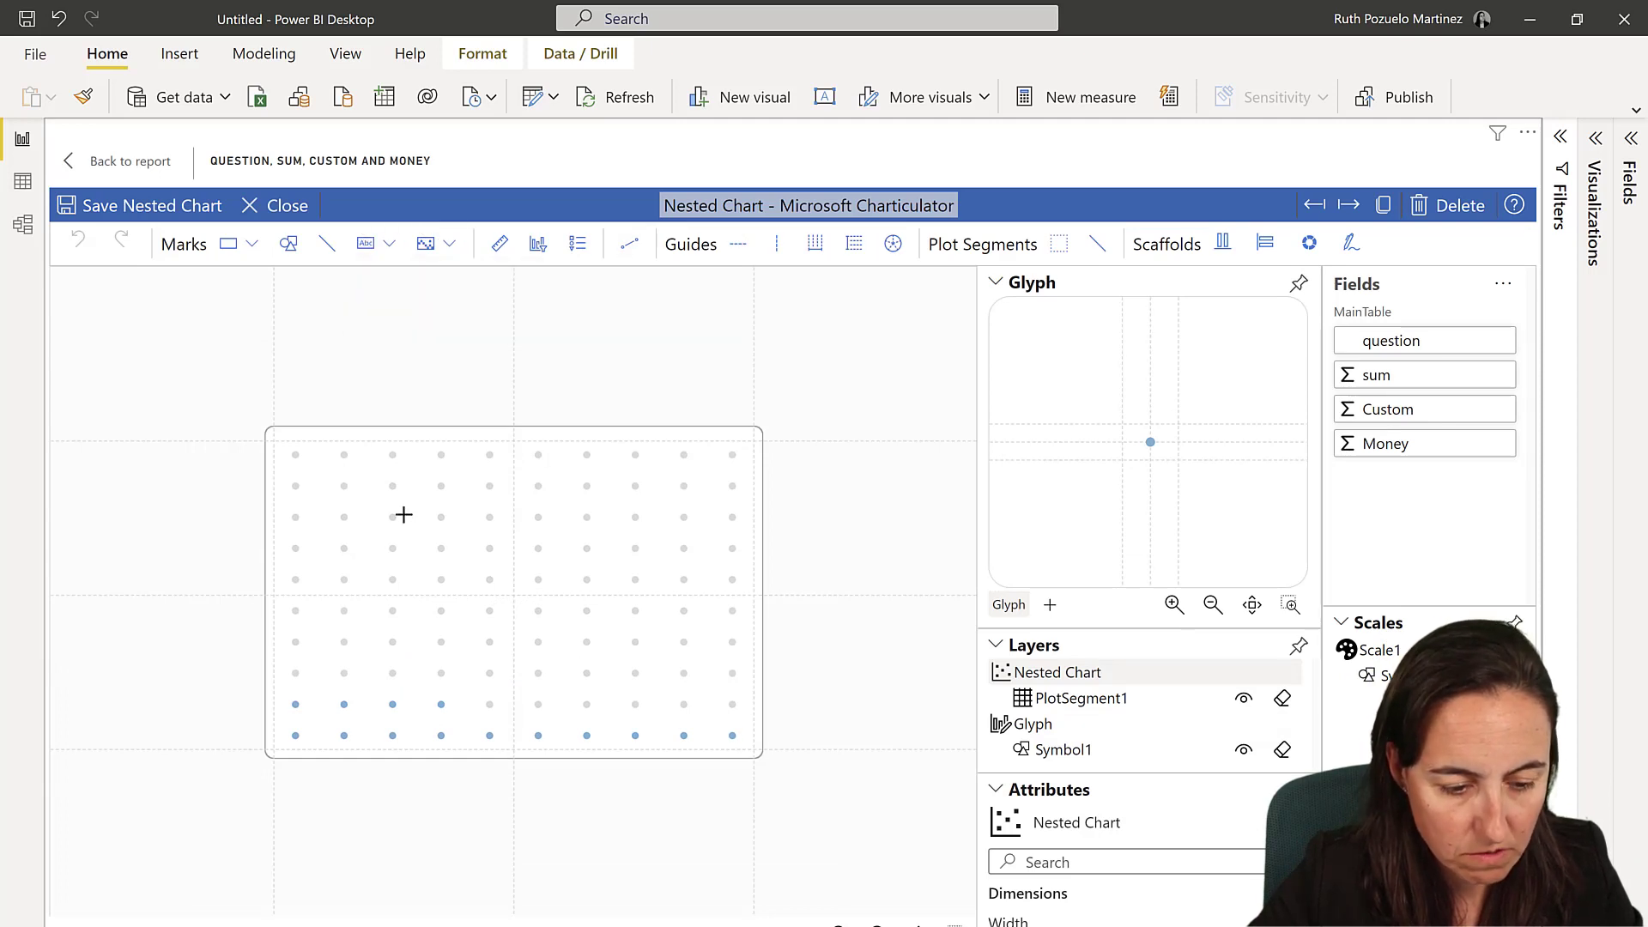
pyautogui.moveTo(426, 533); pyautogui.dragTo(601, 651)
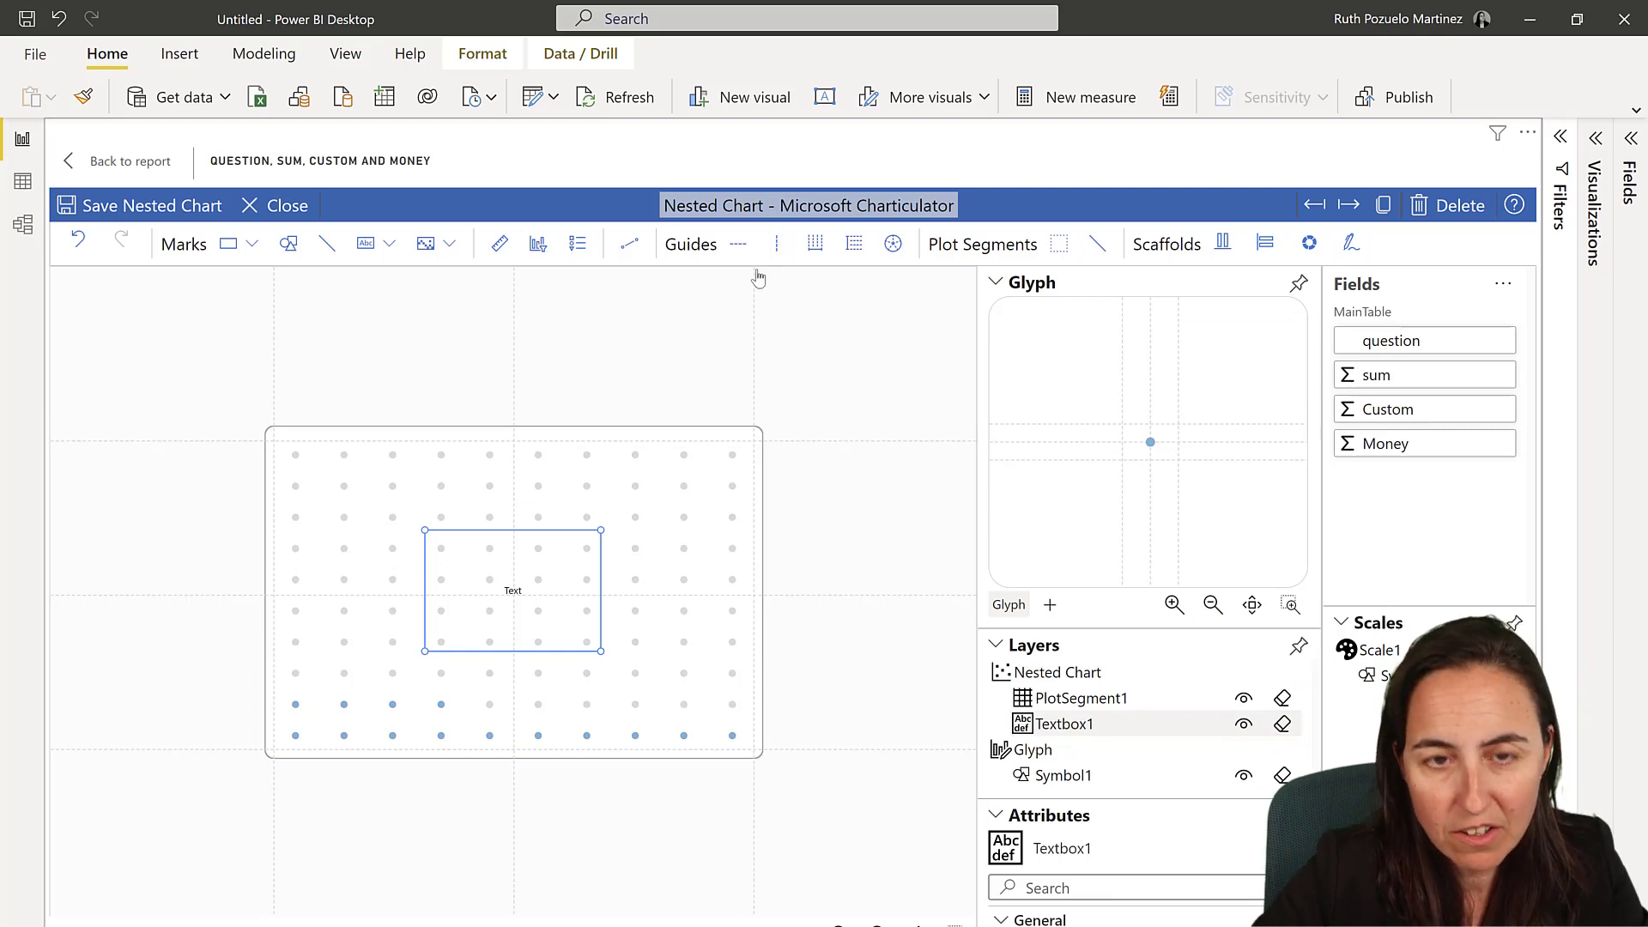
# Add a vertical and a horizontal guide and snap the textbox corner to their intersection.
pyautogui.moveTo(772, 247); pyautogui.dragTo(422, 481)
pyautogui.moveTo(734, 250); pyautogui.dragTo(349, 529)
pyautogui.scroll(5, 426, 608)
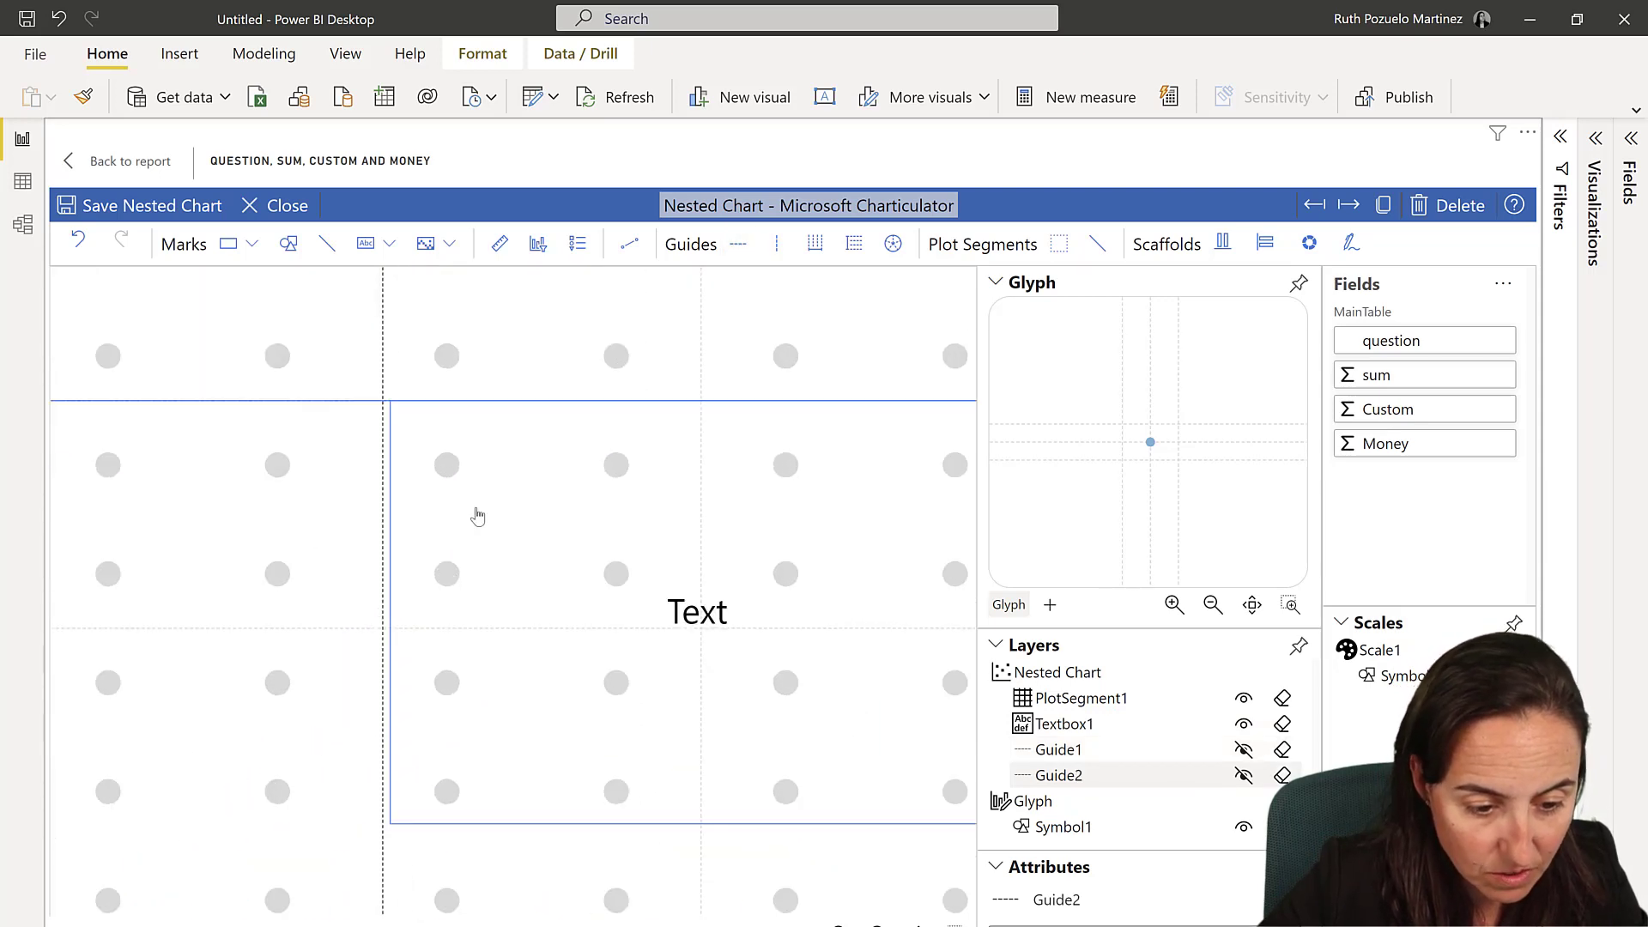
pyautogui.click(420, 421)
pyautogui.moveTo(390, 402); pyautogui.dragTo(383, 400)
pyautogui.scroll(-3, 745, 541)
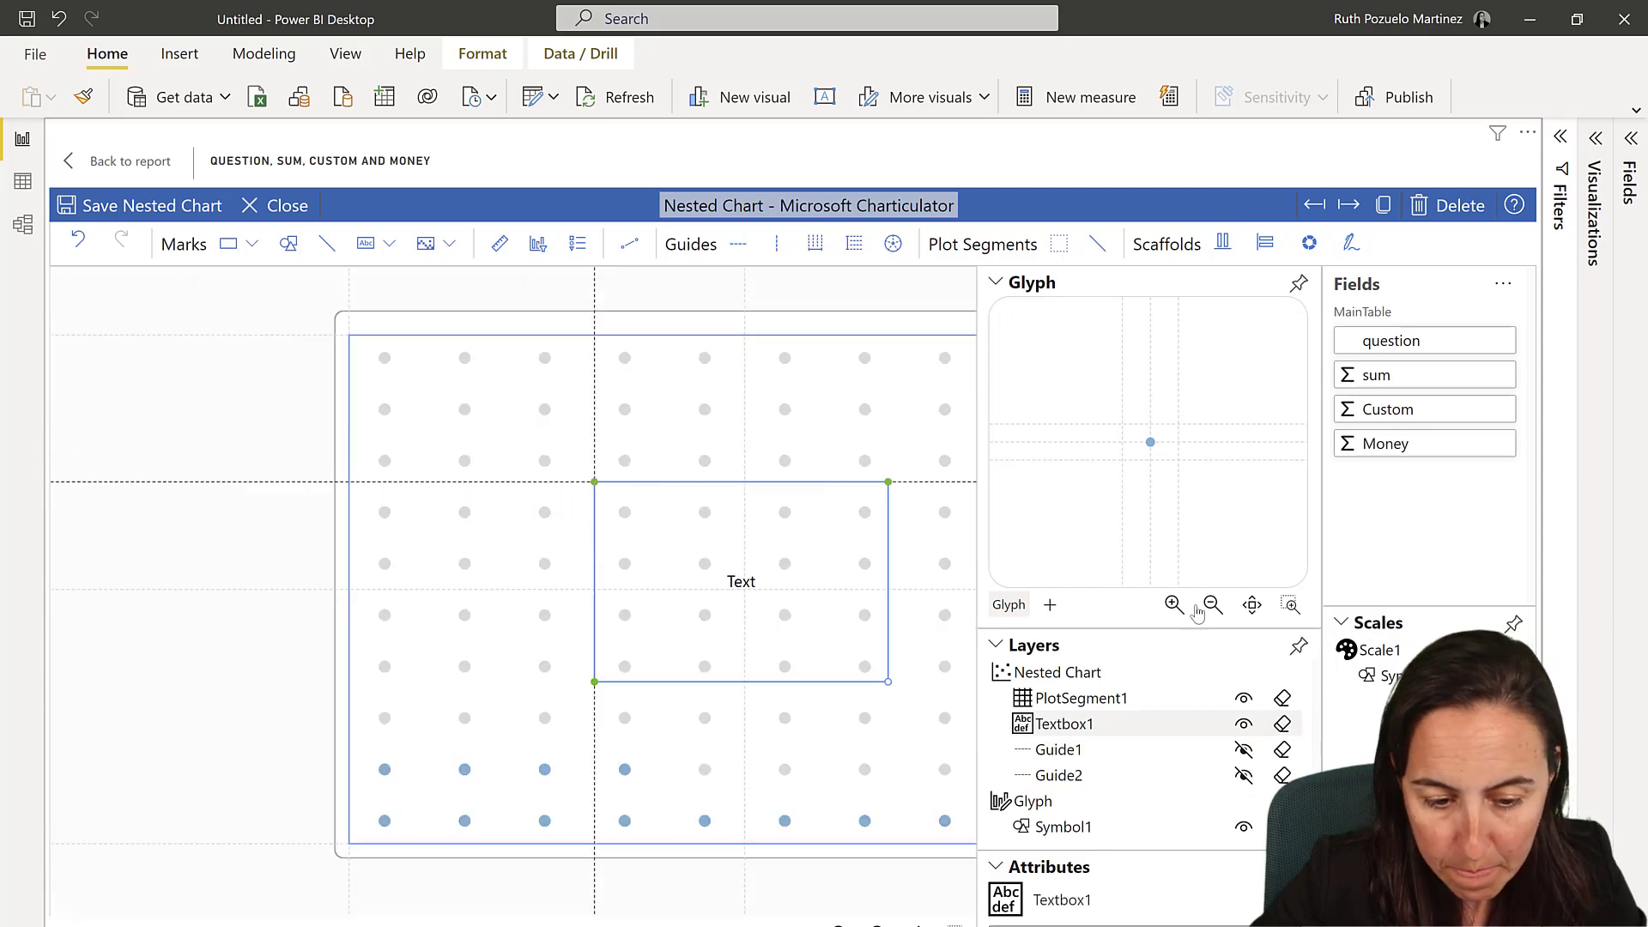
pyautogui.click(994, 283)
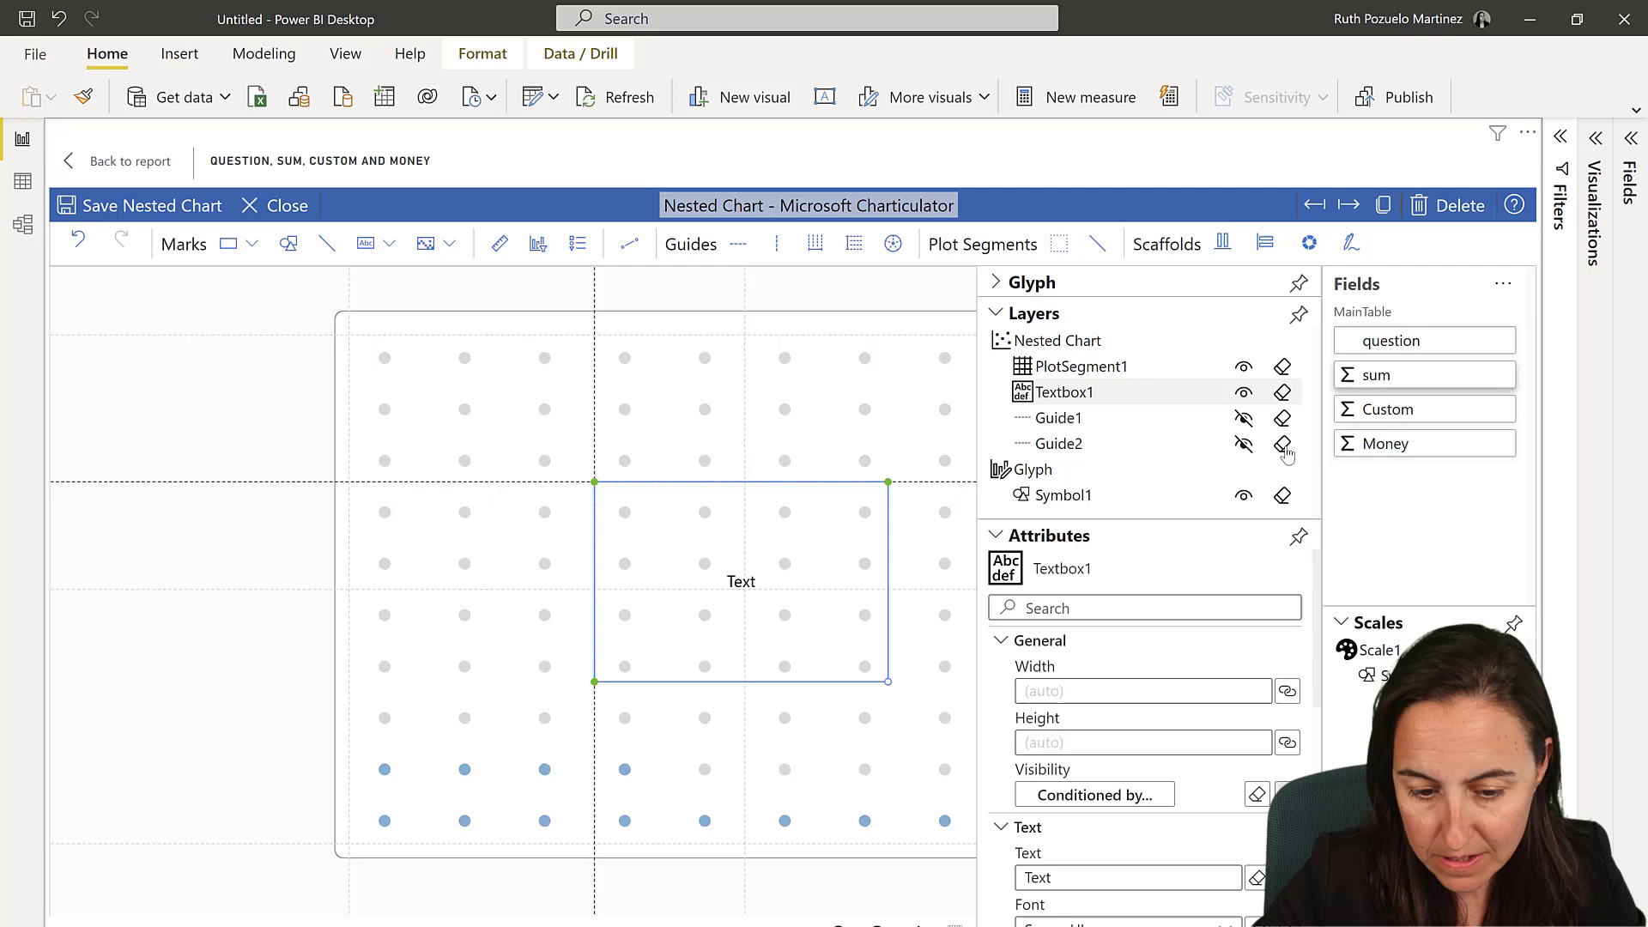
pyautogui.scroll(-5, 1213, 570)
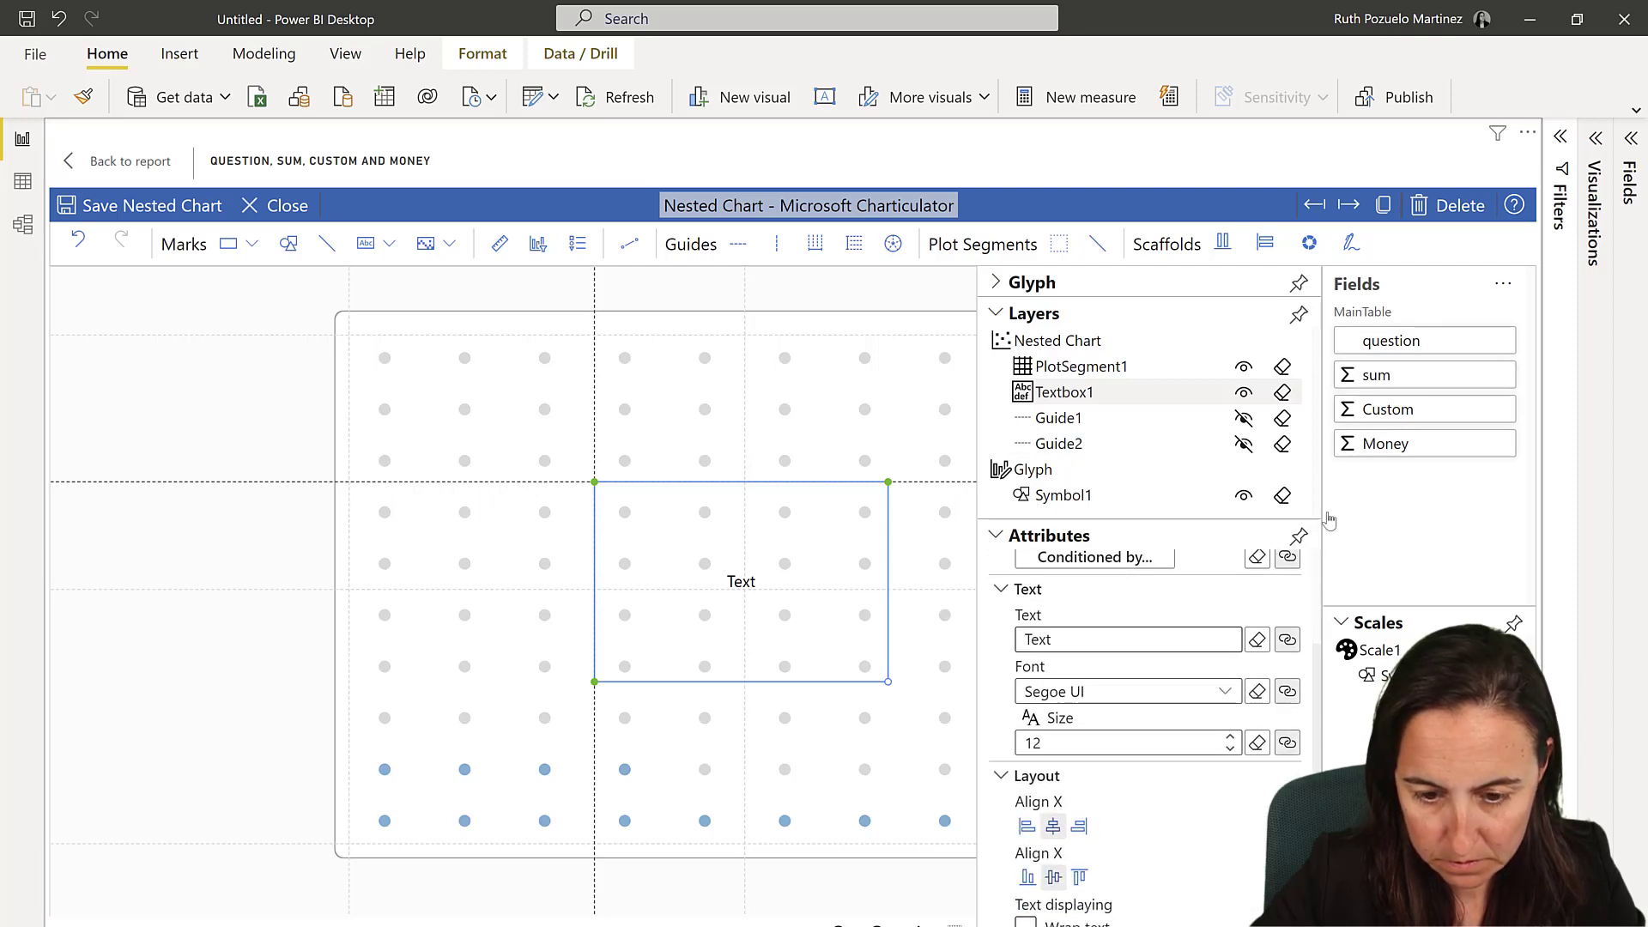
# Bind the label text to sum formatted {.2p}, size 46, blue #4292c6, then close the editor.
pyautogui.moveTo(1376, 375); pyautogui.dragTo(1072, 639)
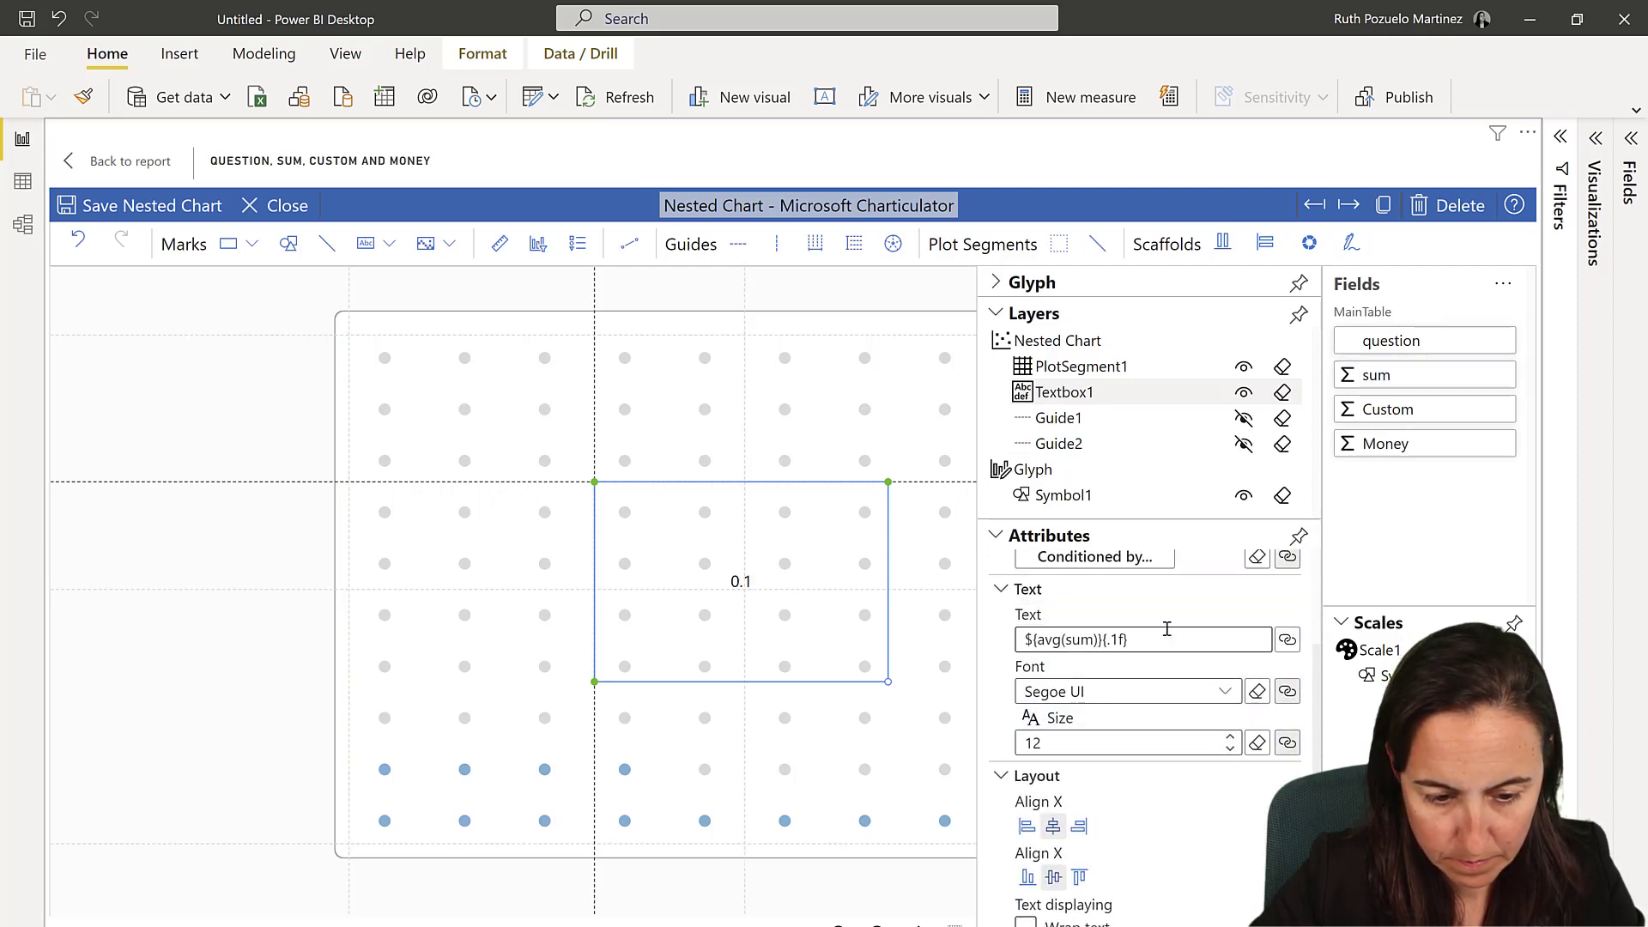
pyautogui.tripleClick(1117, 641)
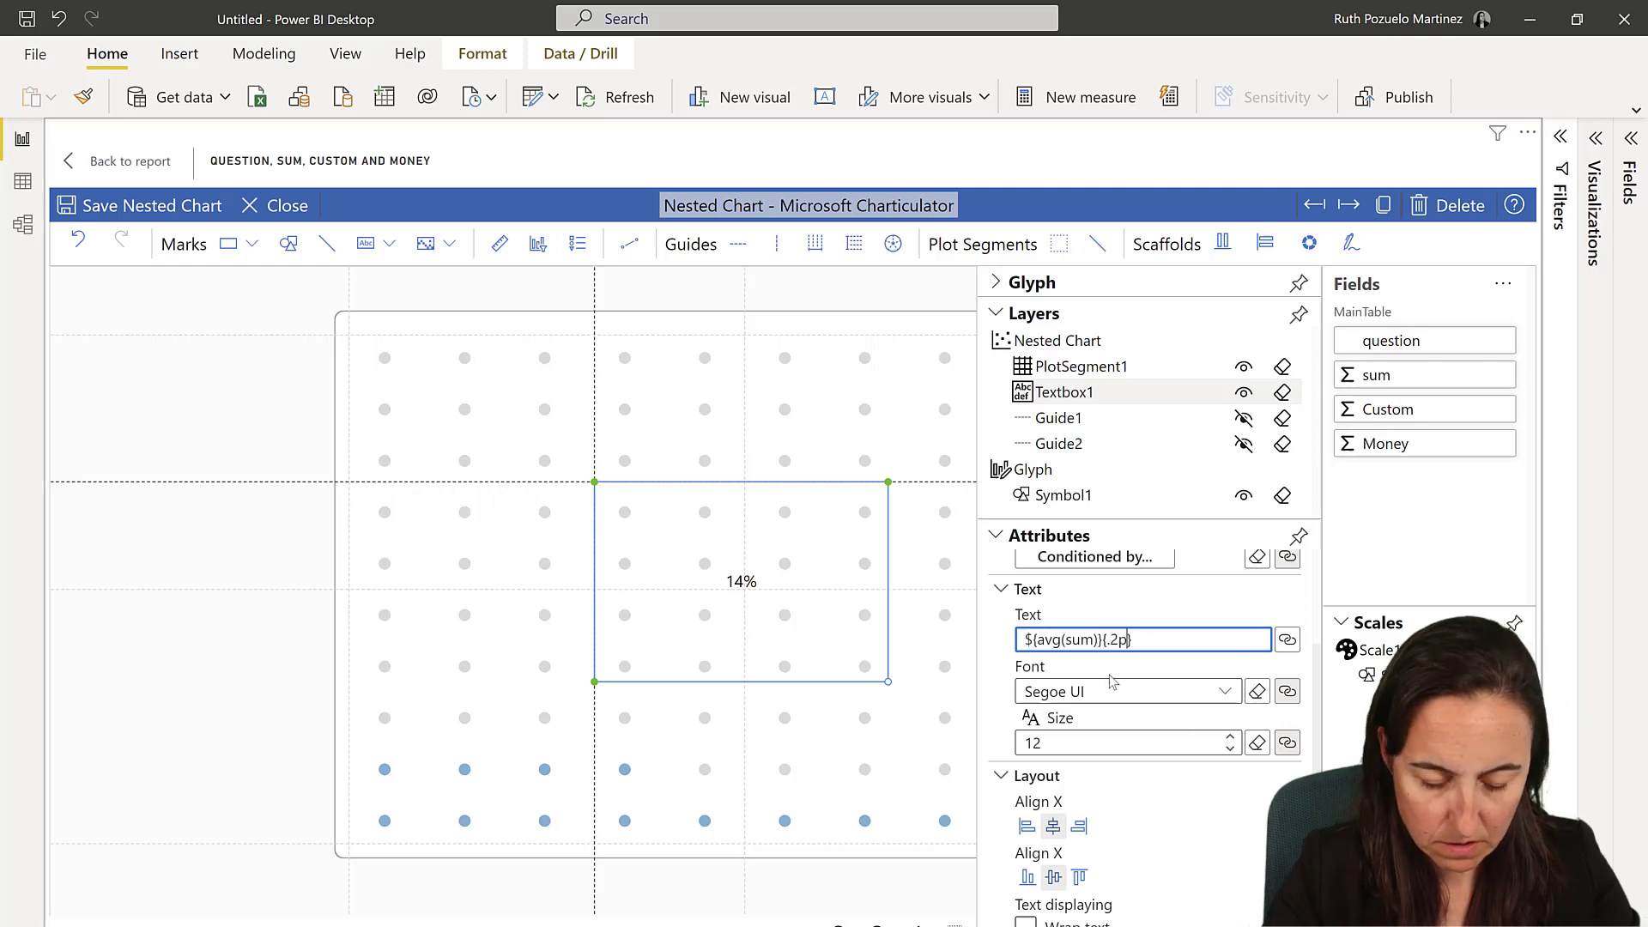
pyautogui.click(1232, 739)
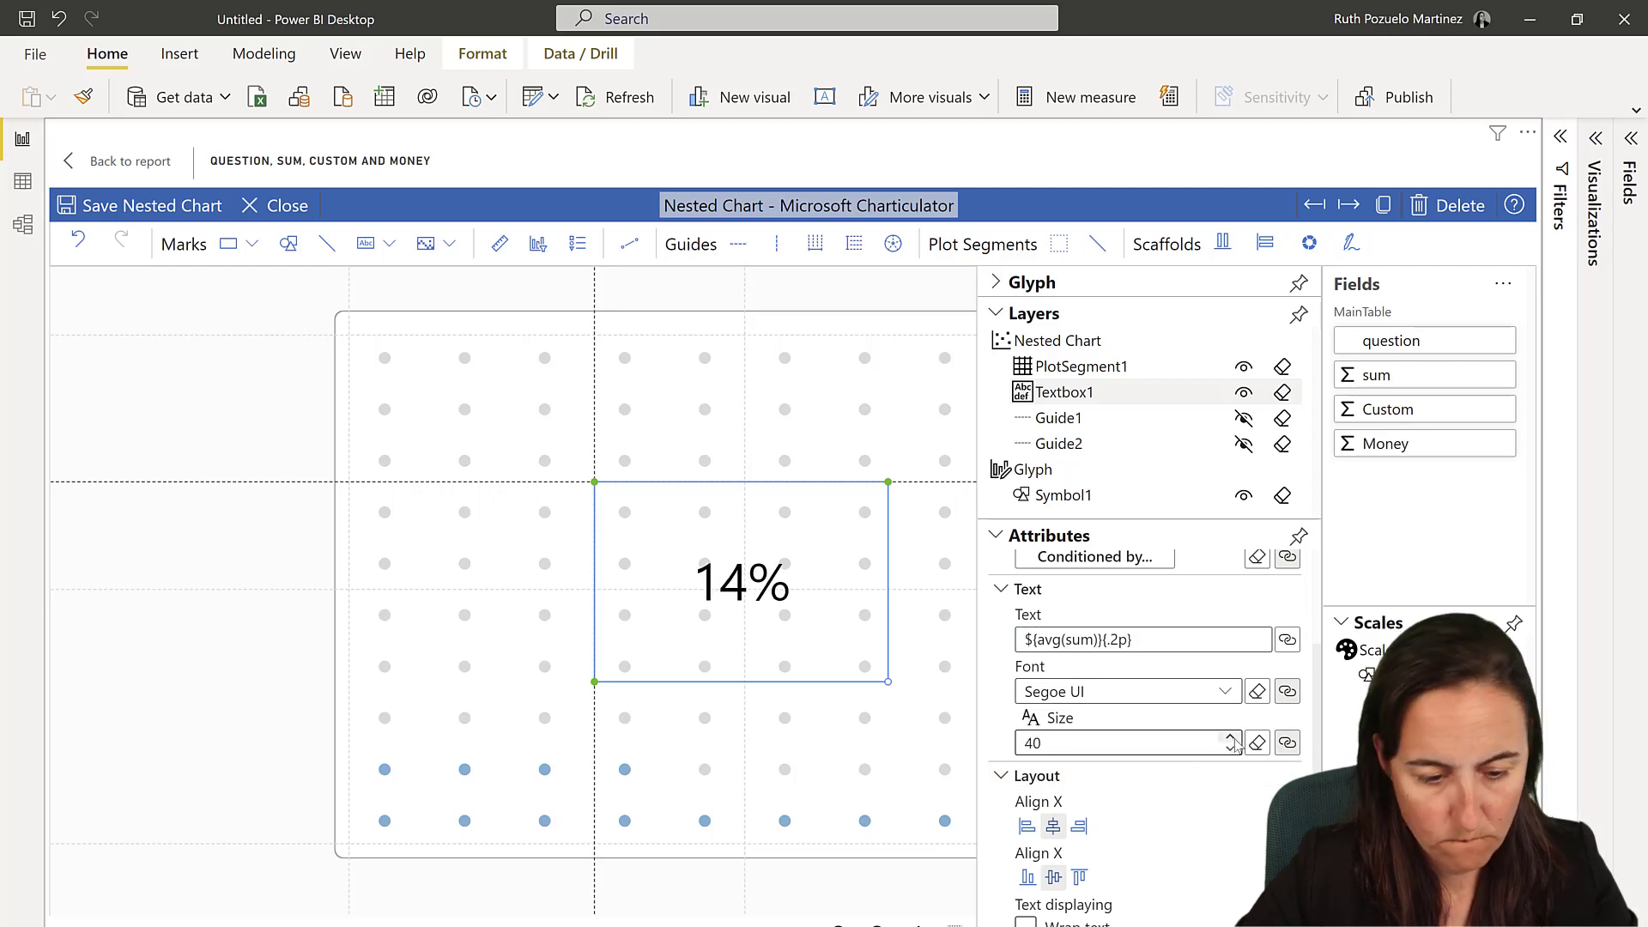
pyautogui.click(1233, 738)
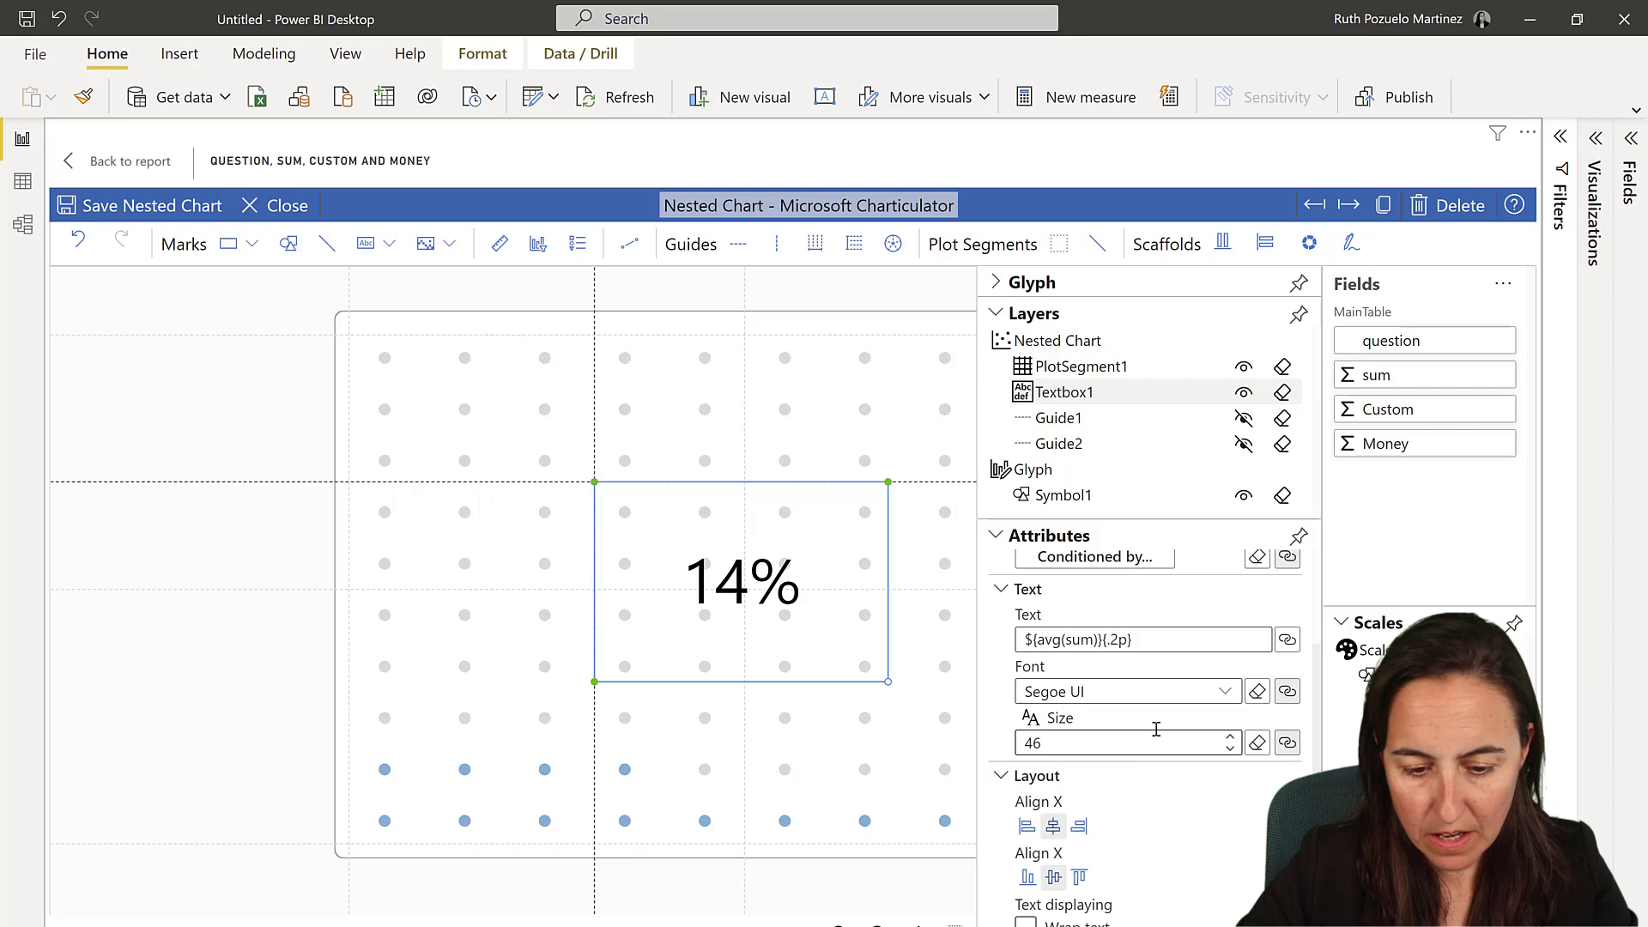
pyautogui.scroll(-5, 1201, 695)
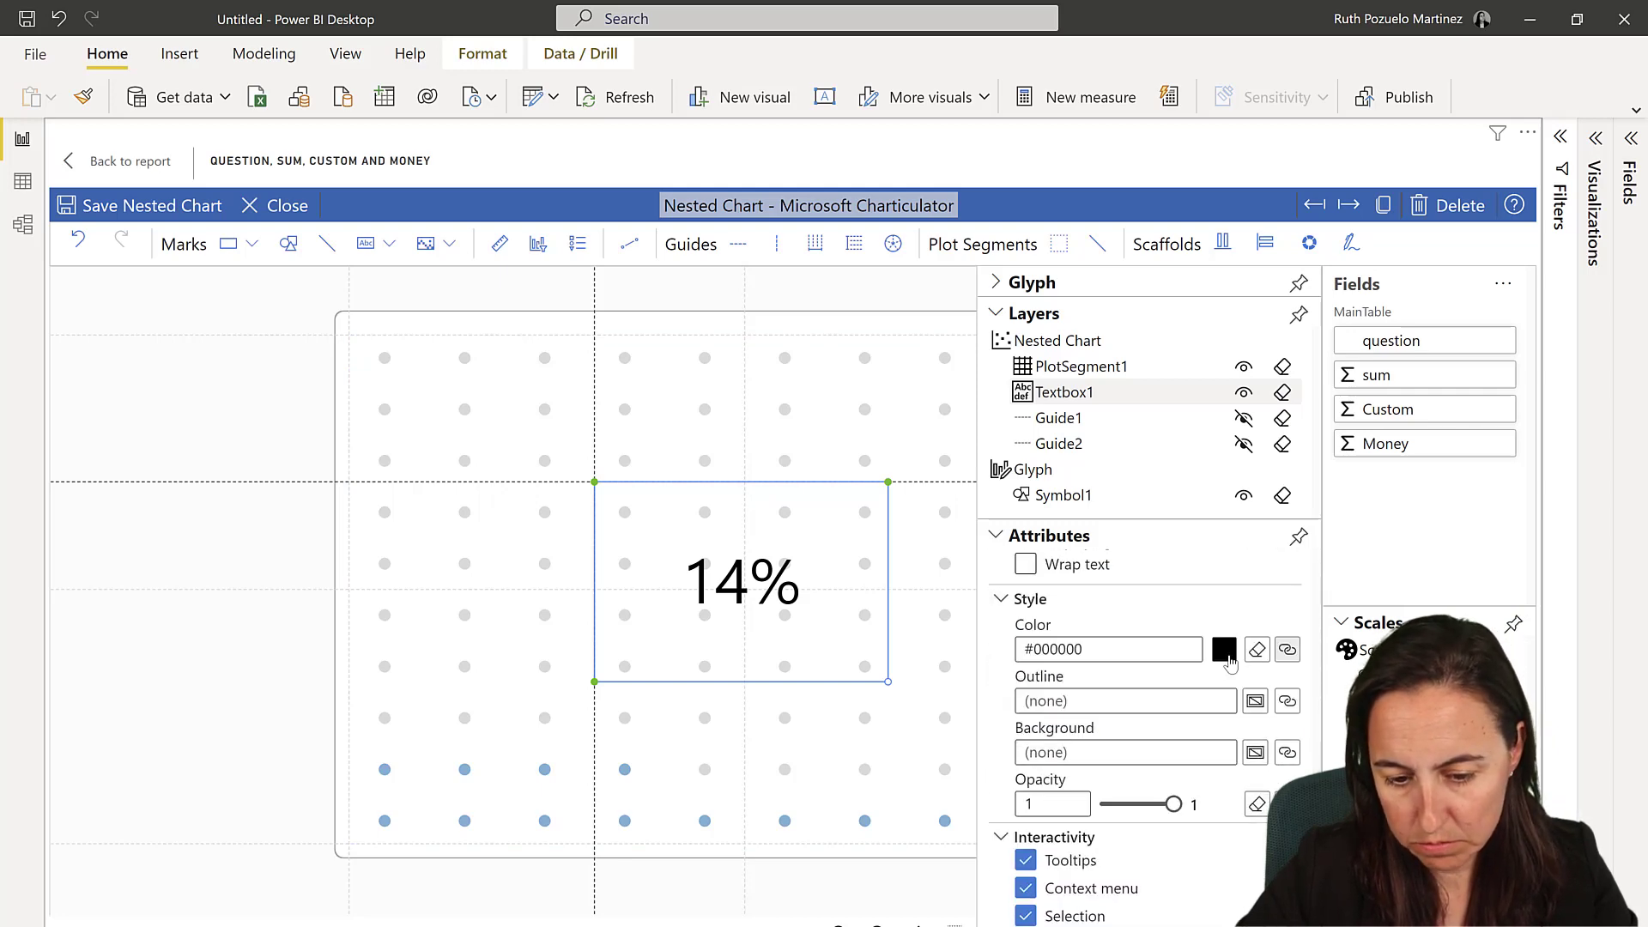
pyautogui.click(1227, 655)
pyautogui.click(992, 520)
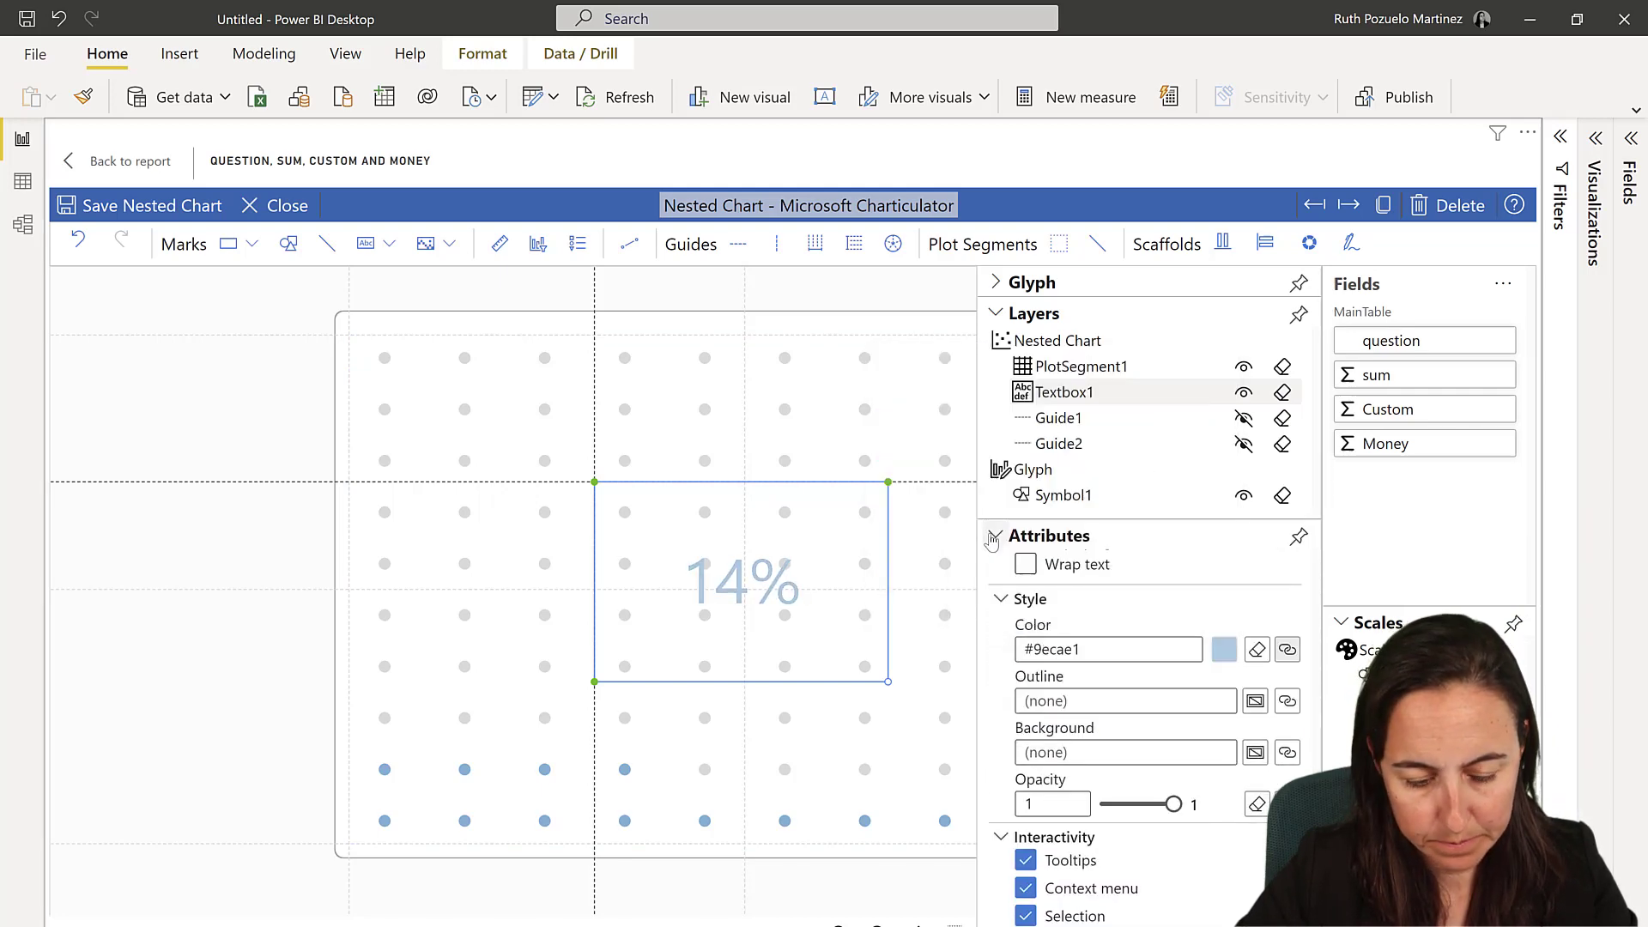
pyautogui.click(1223, 649)
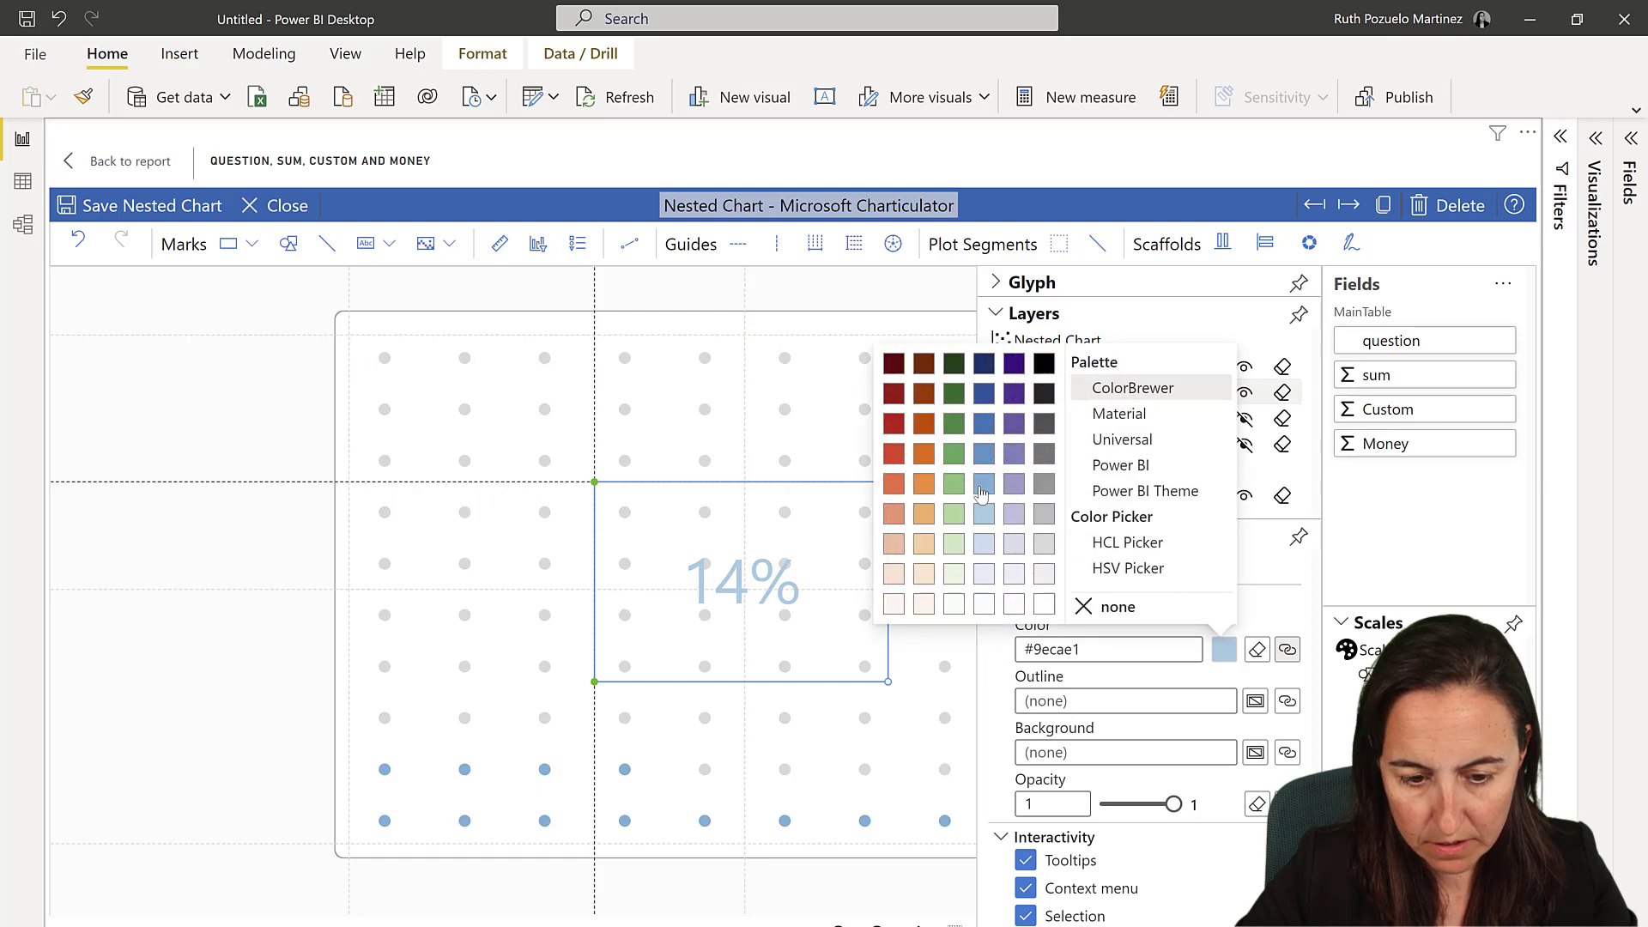
pyautogui.click(982, 486)
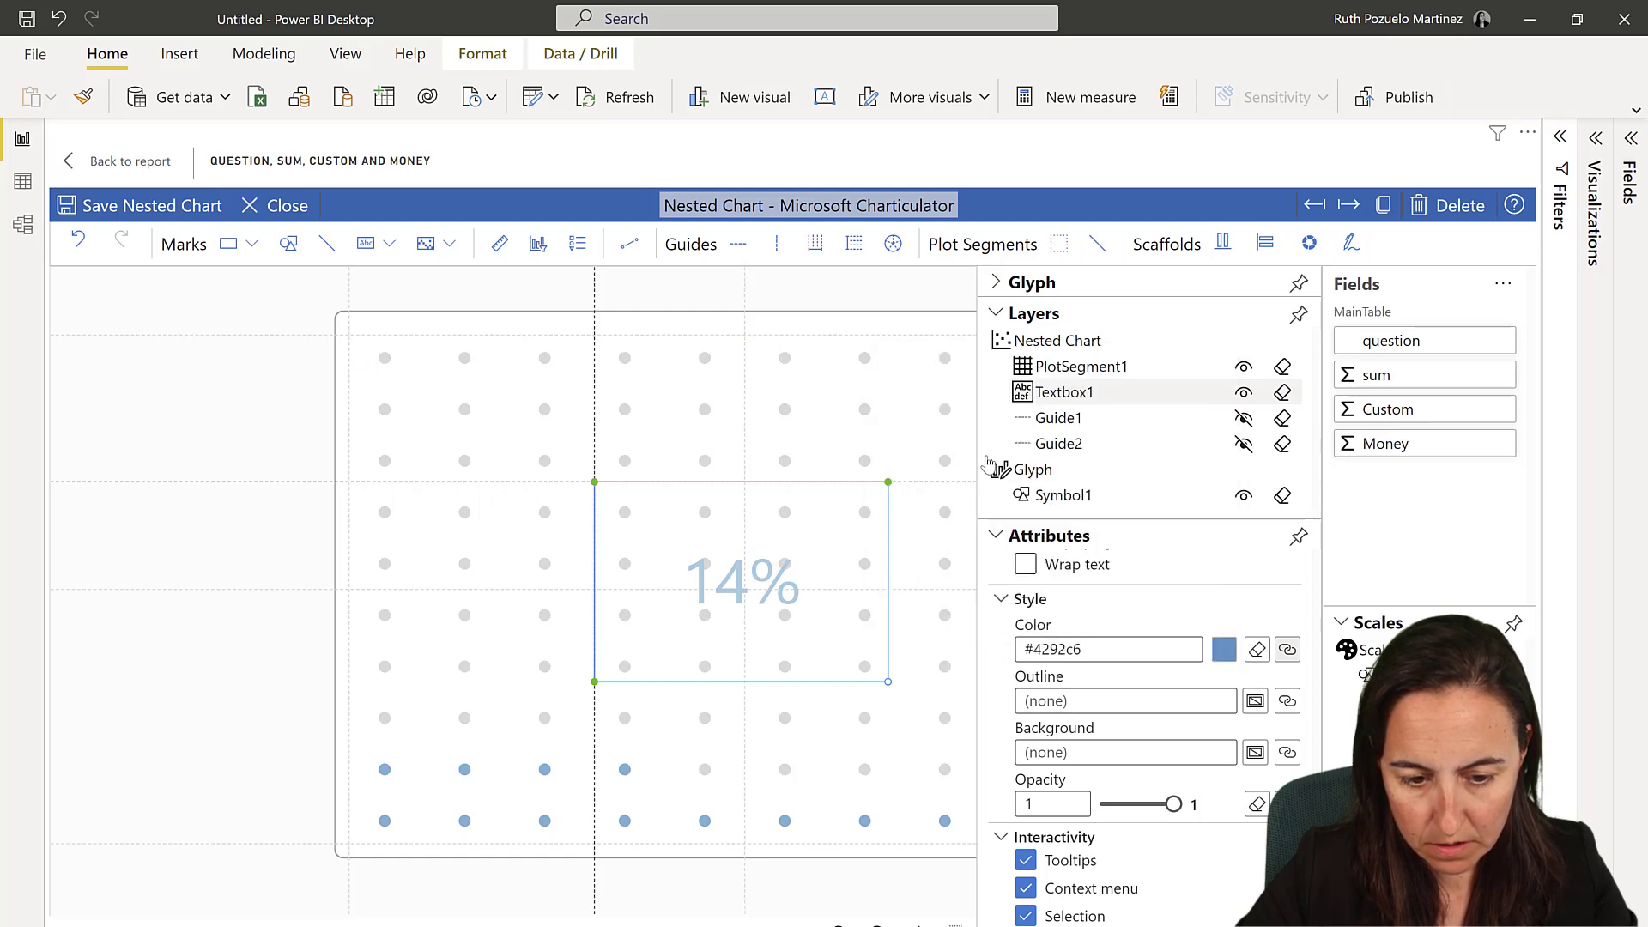
pyautogui.click(250, 206)
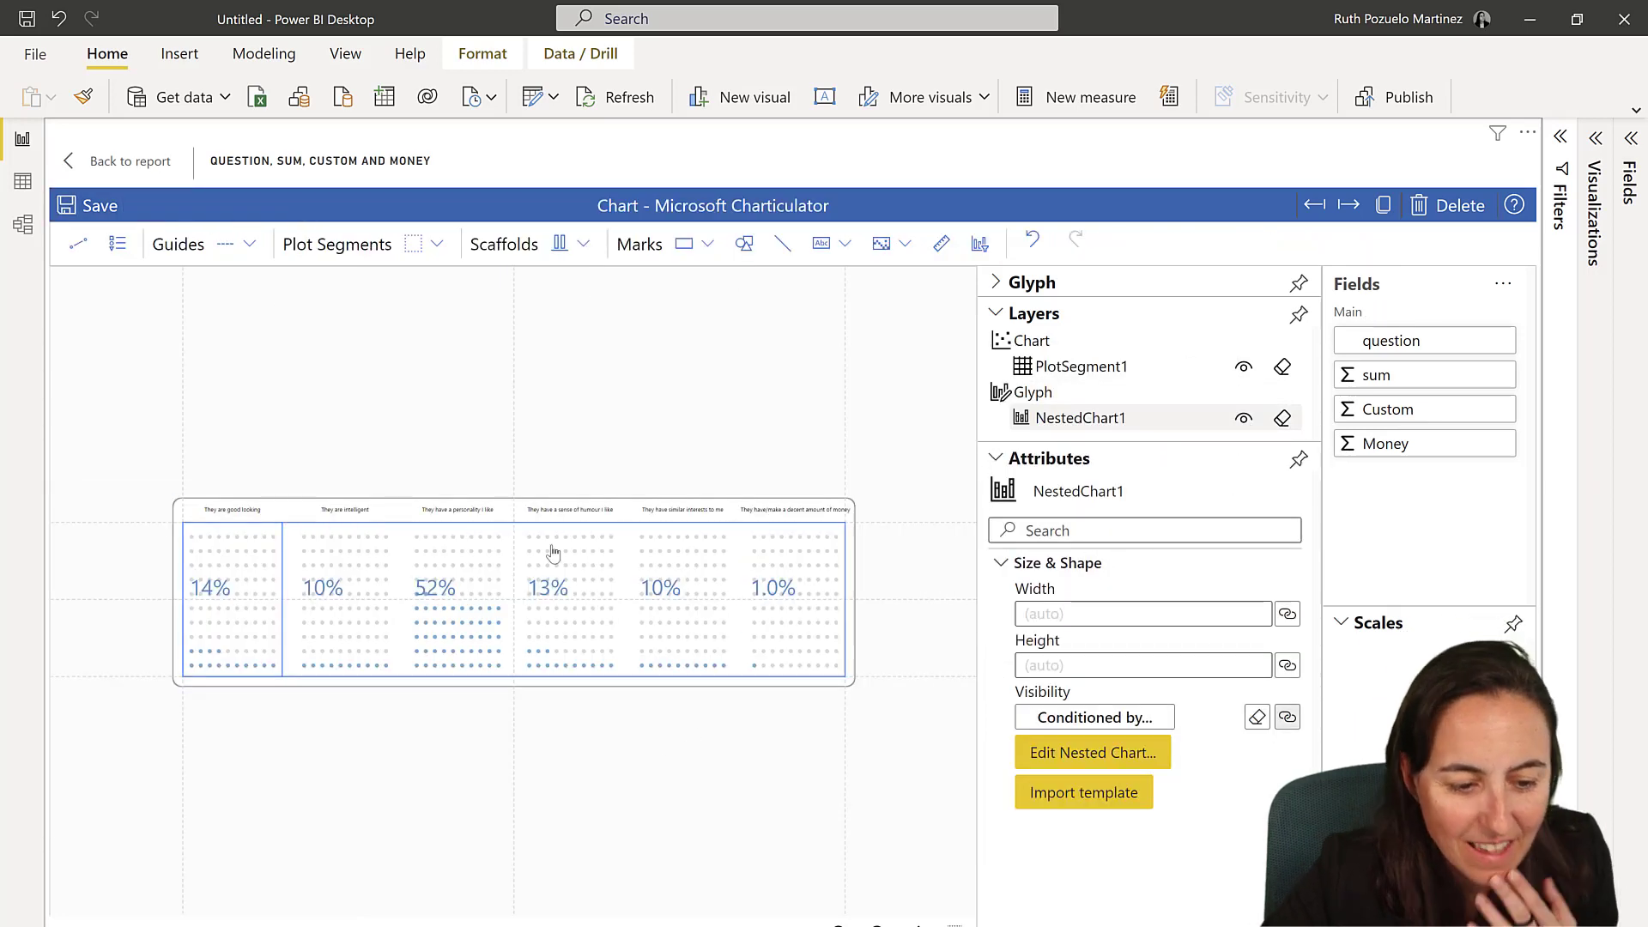
# Shift the vertical guide right, add a third guide, and stretch the textbox's right edge to it.
pyautogui.click(1125, 754)
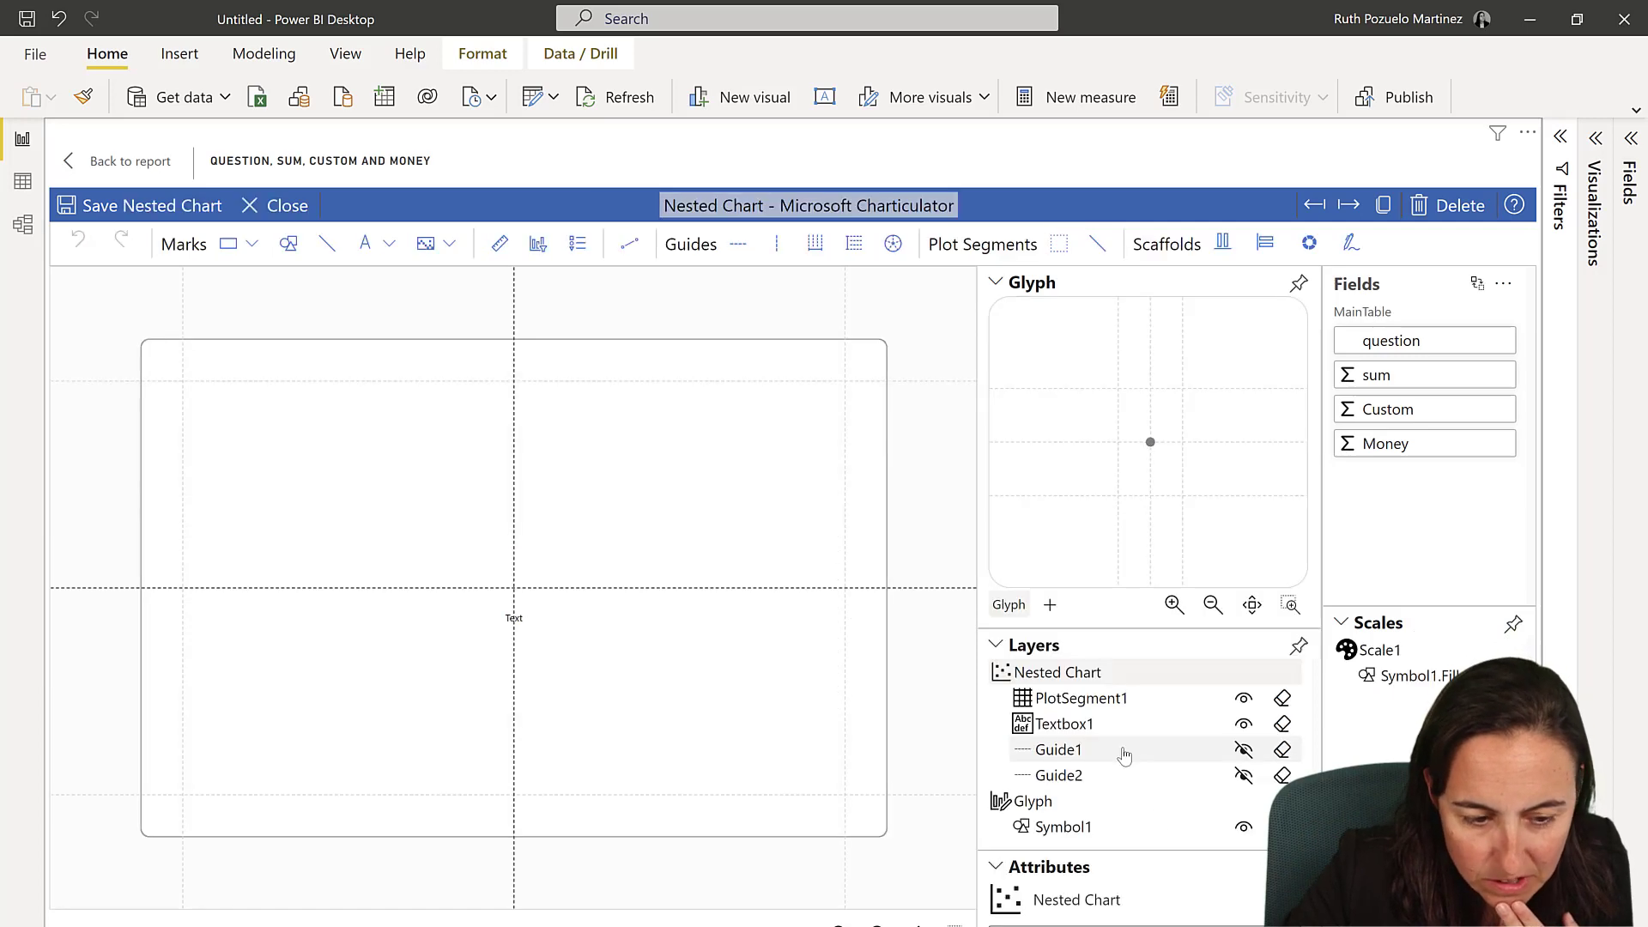
pyautogui.scroll(5, 463, 618)
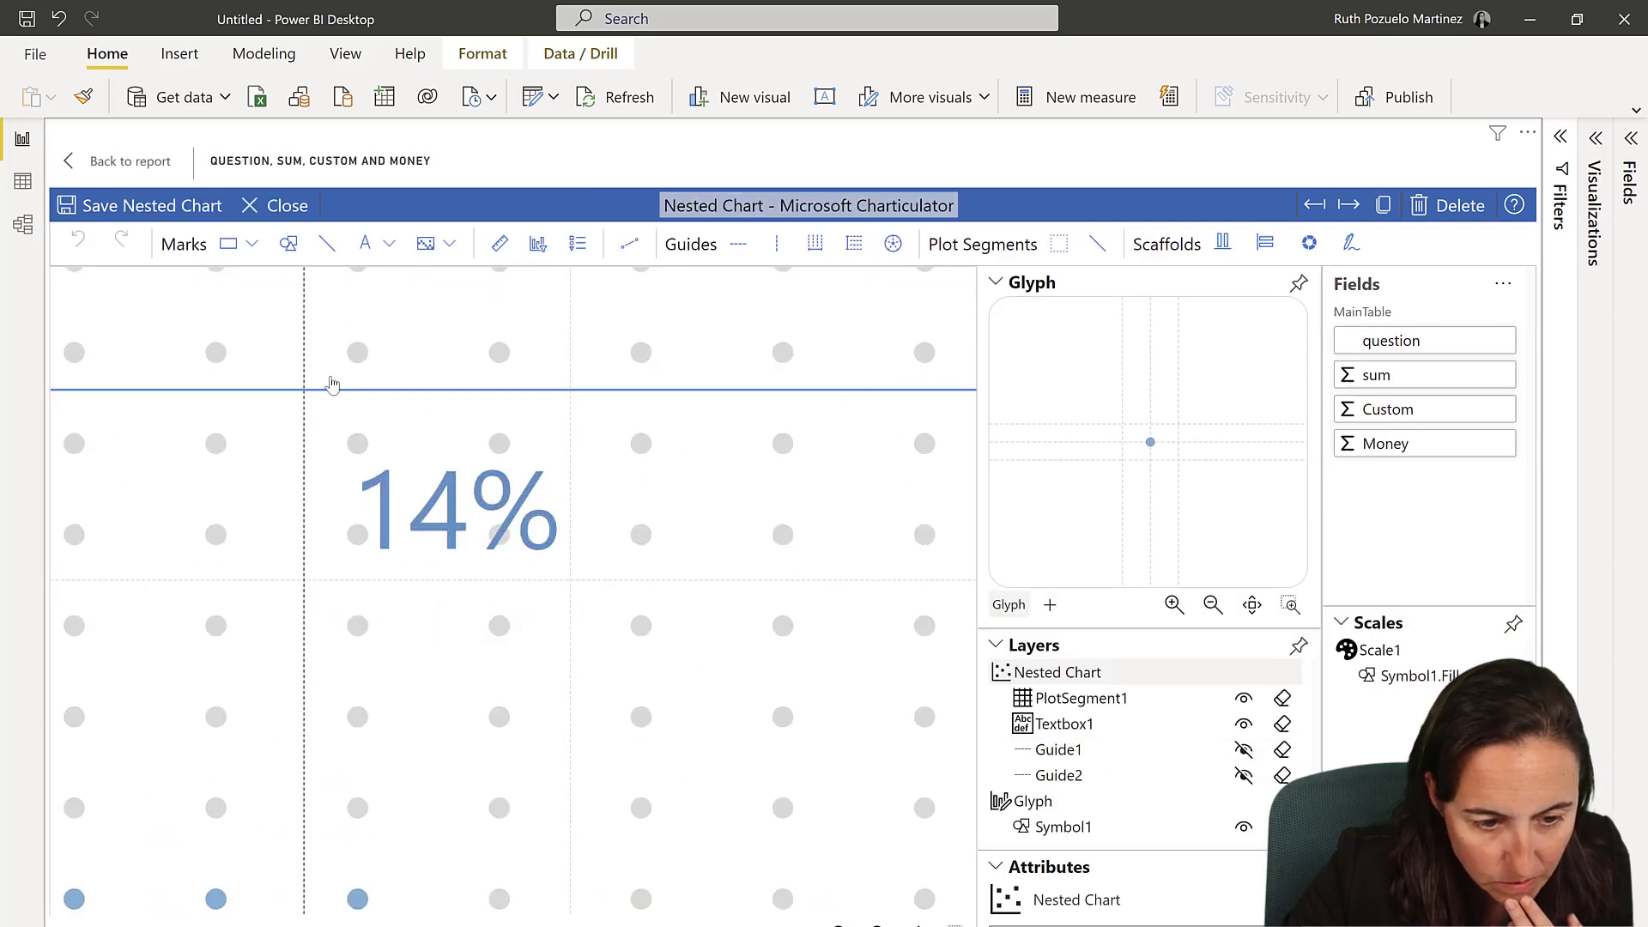
pyautogui.moveTo(356, 352); pyautogui.dragTo(410, 359)
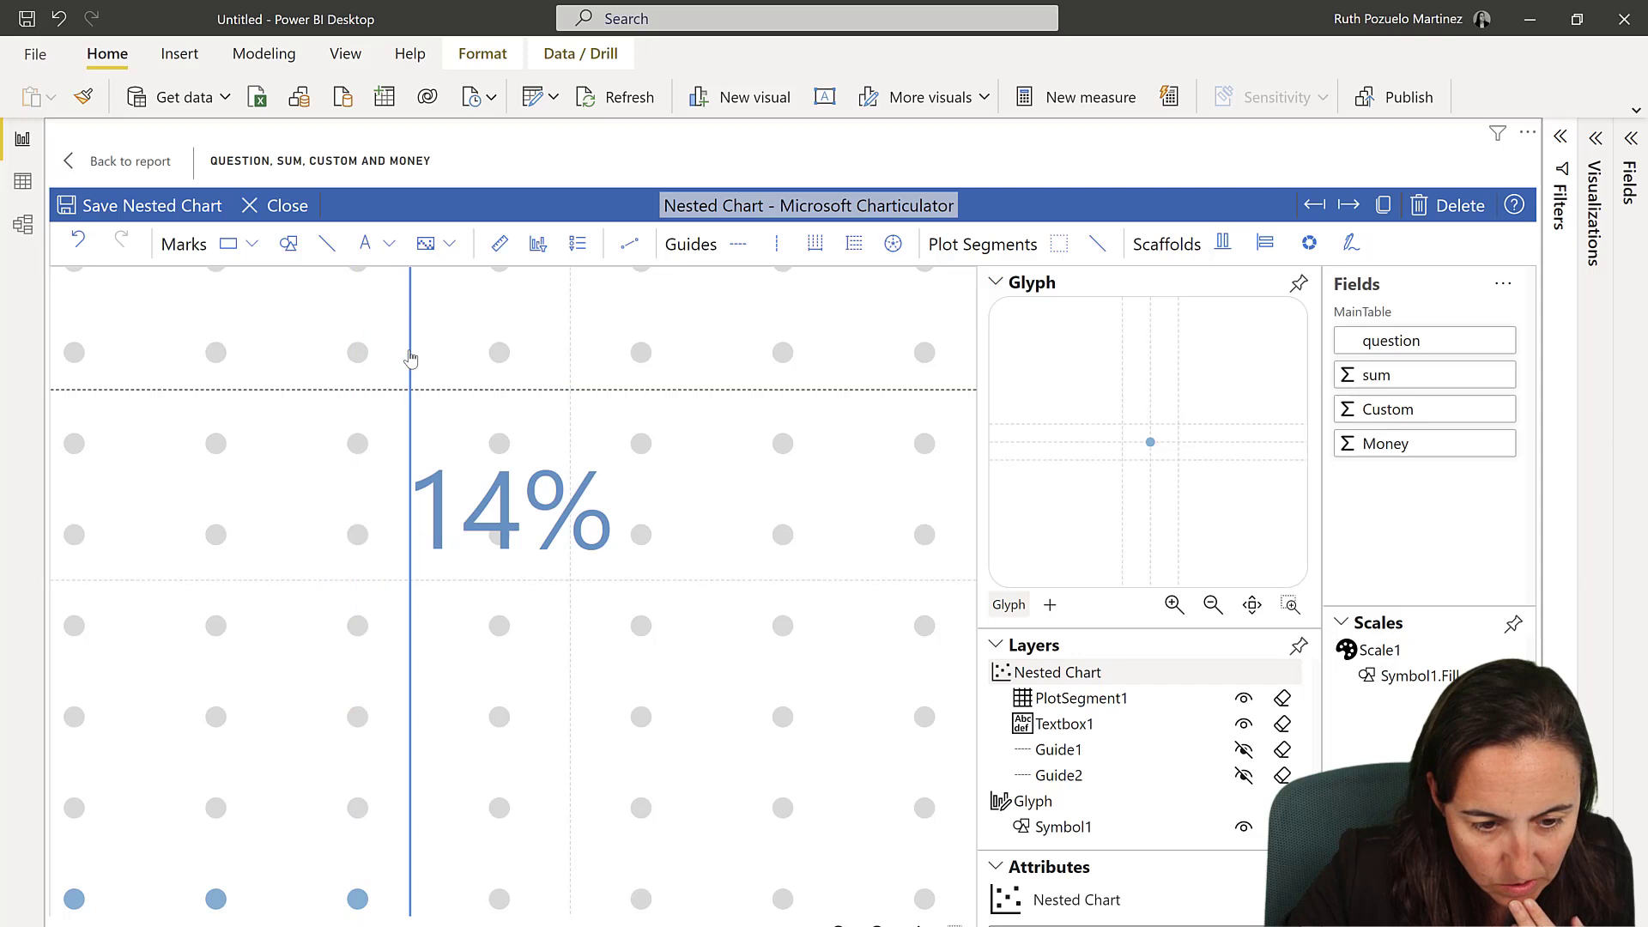
pyautogui.click(600, 463)
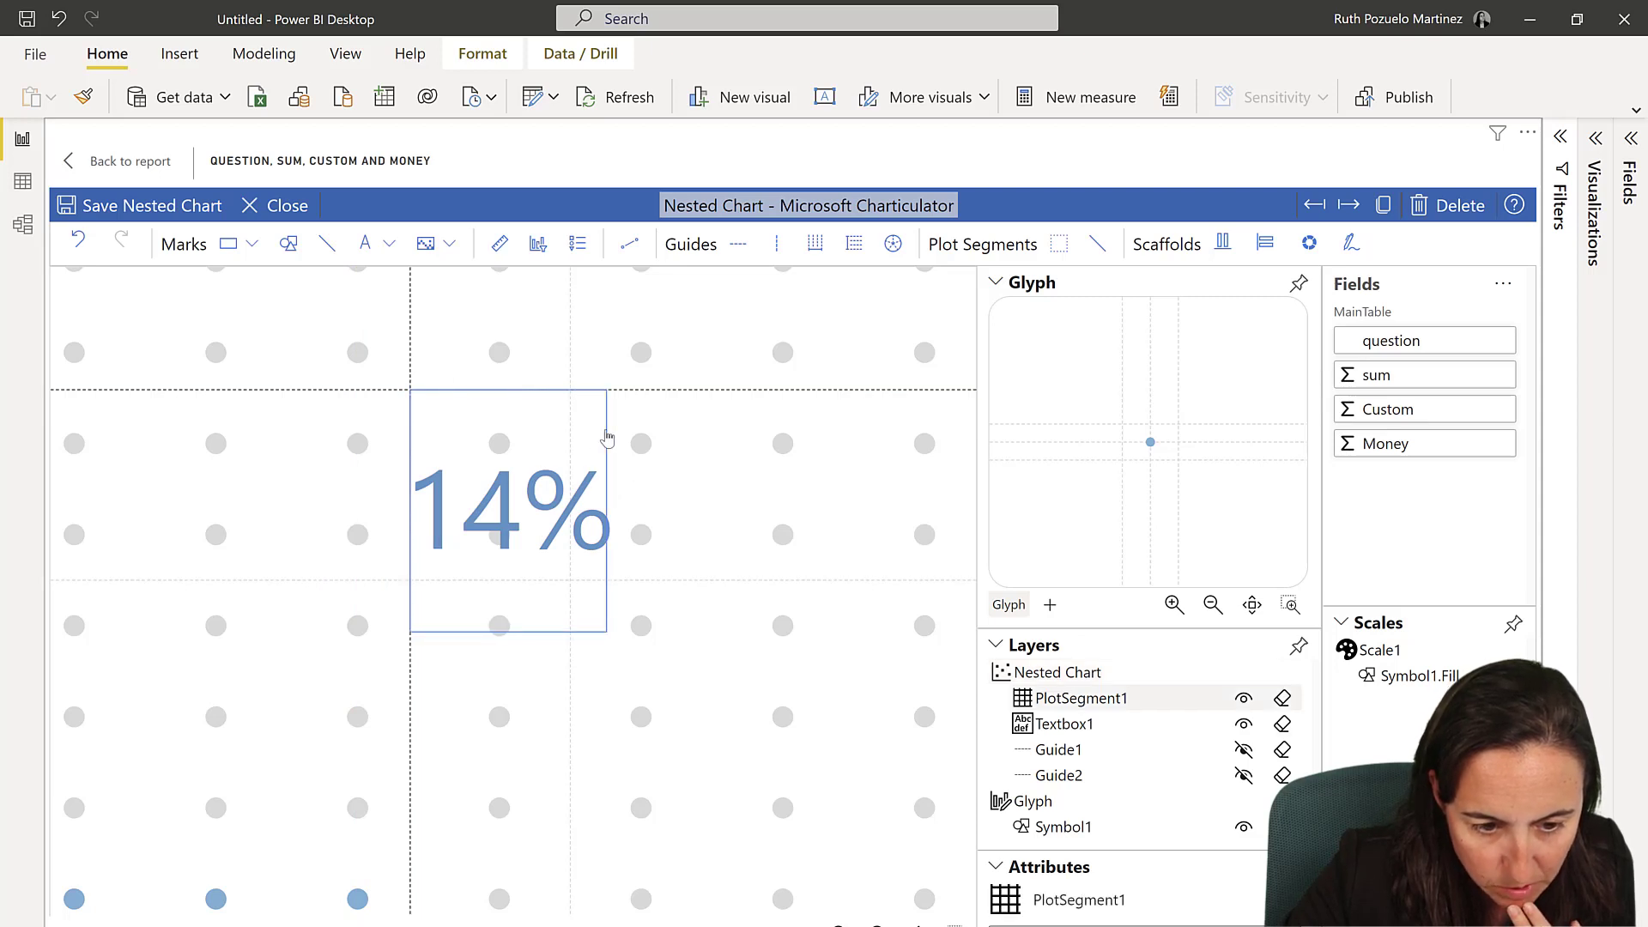
pyautogui.click(605, 435)
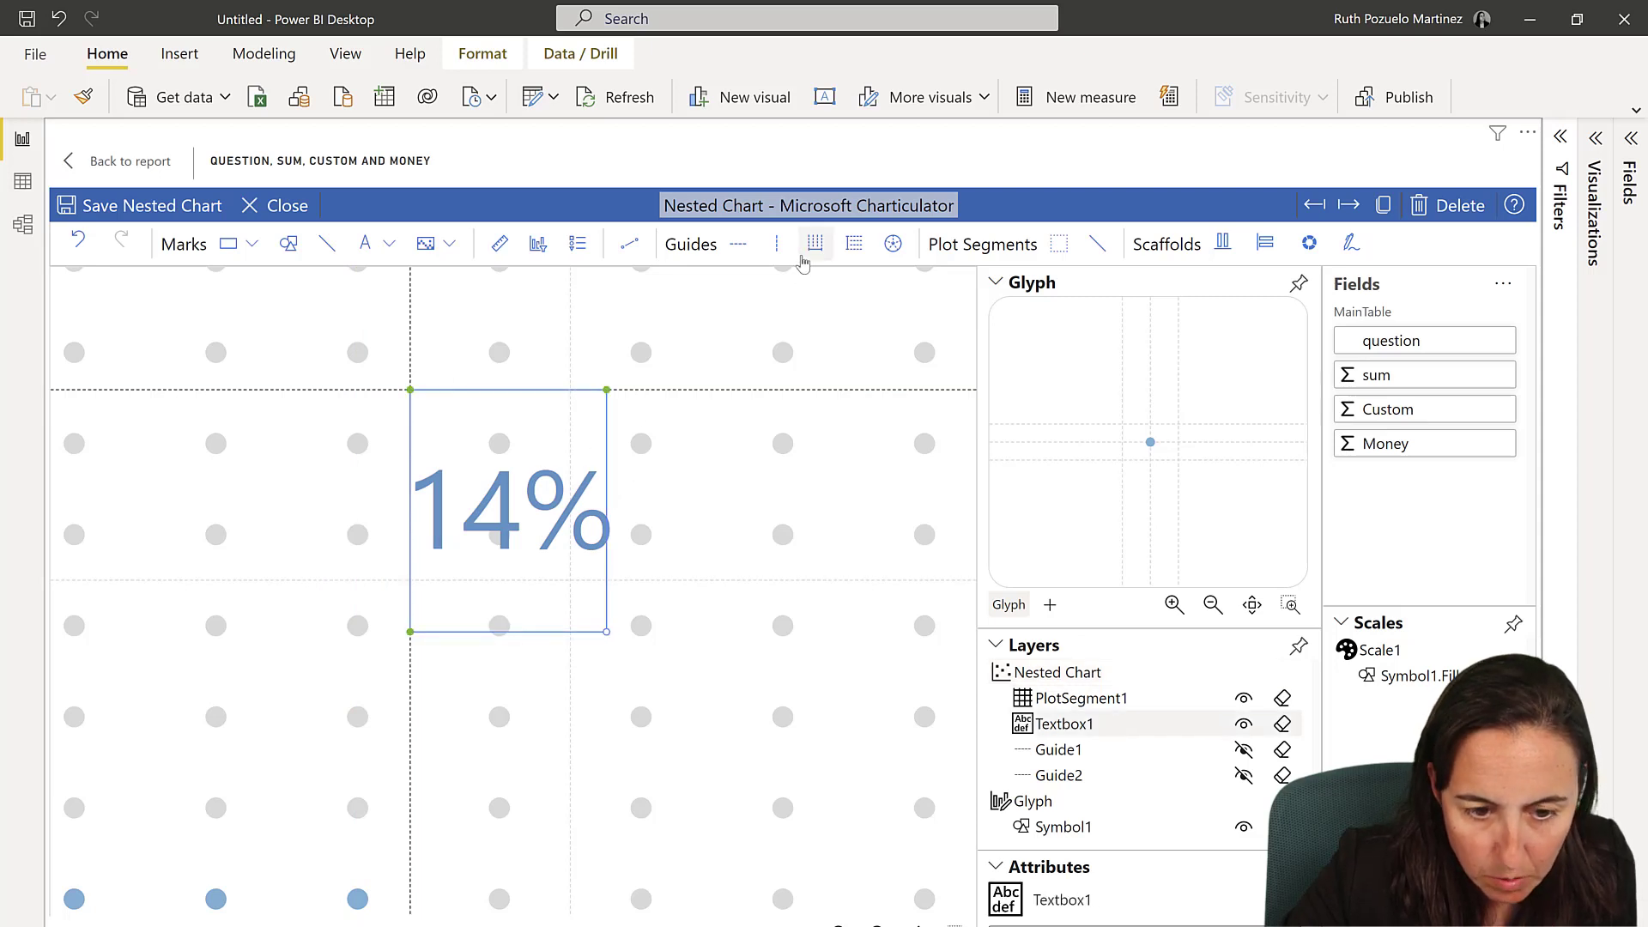
pyautogui.click(741, 390)
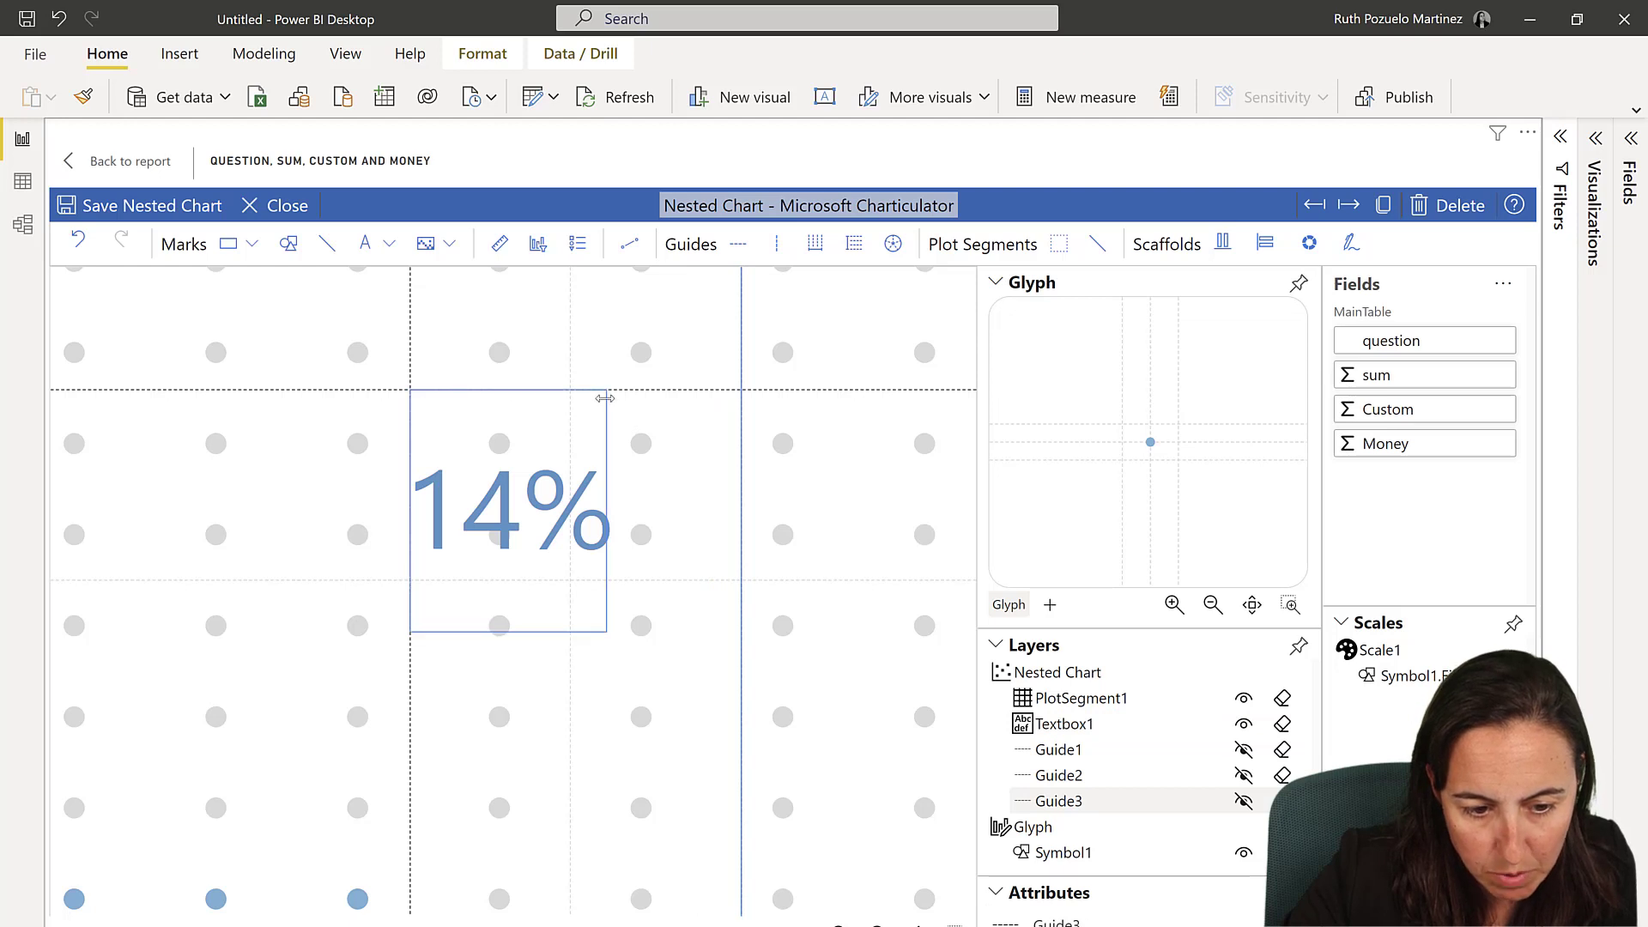
pyautogui.click(607, 393)
pyautogui.moveTo(607, 391); pyautogui.dragTo(739, 392)
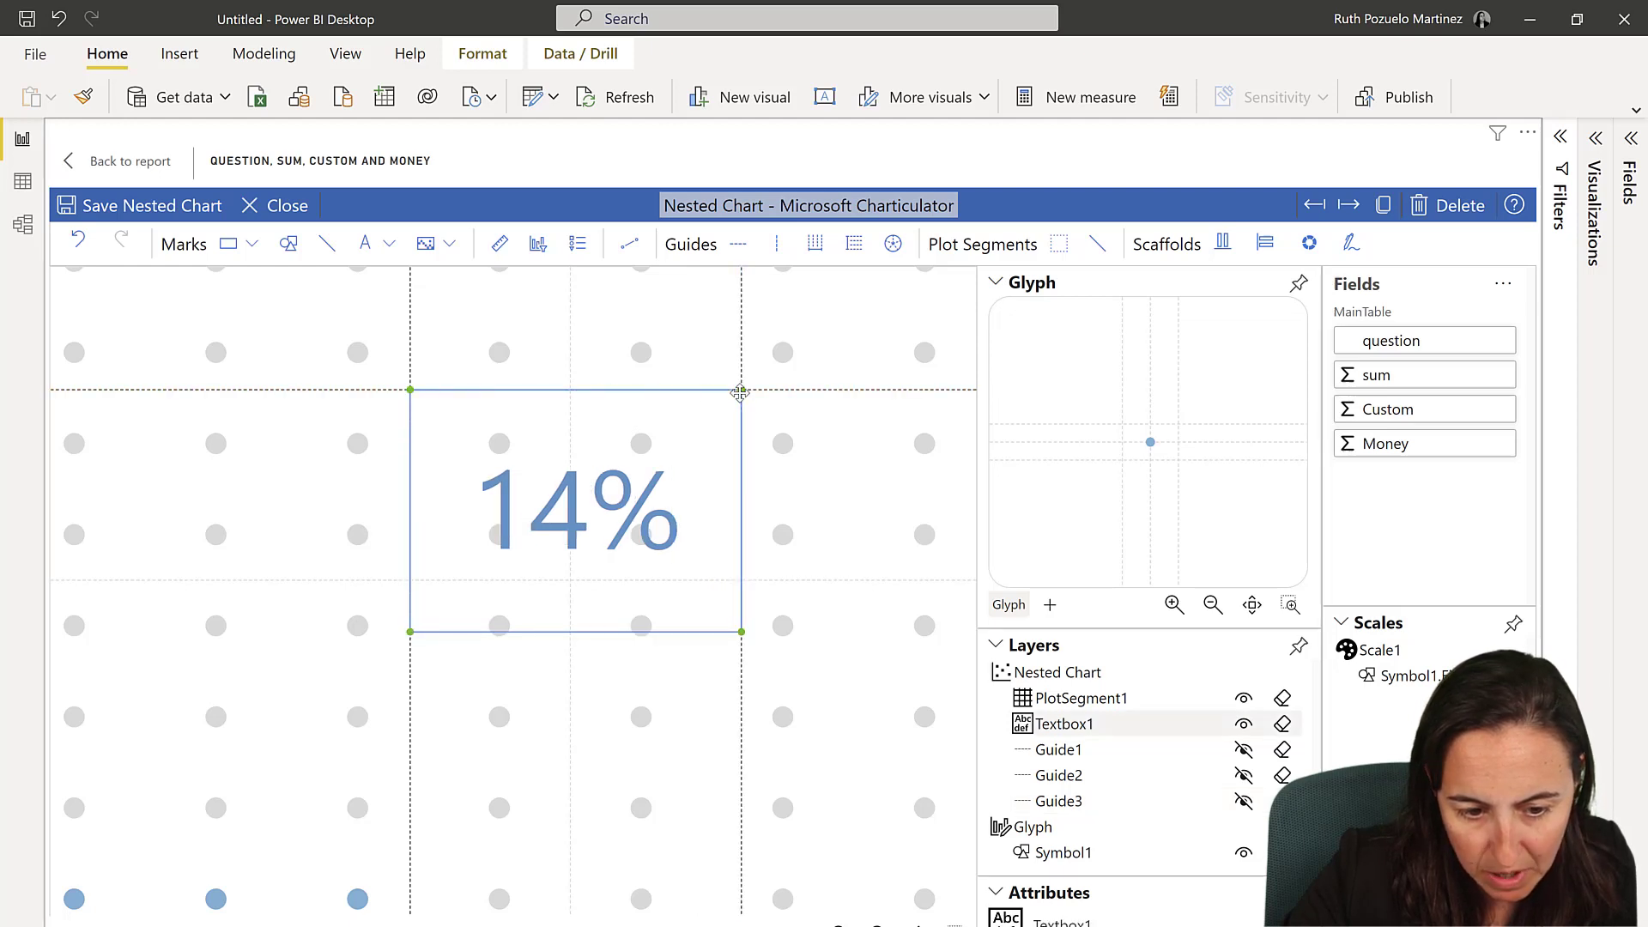
pyautogui.click(146, 206)
pyautogui.click(283, 206)
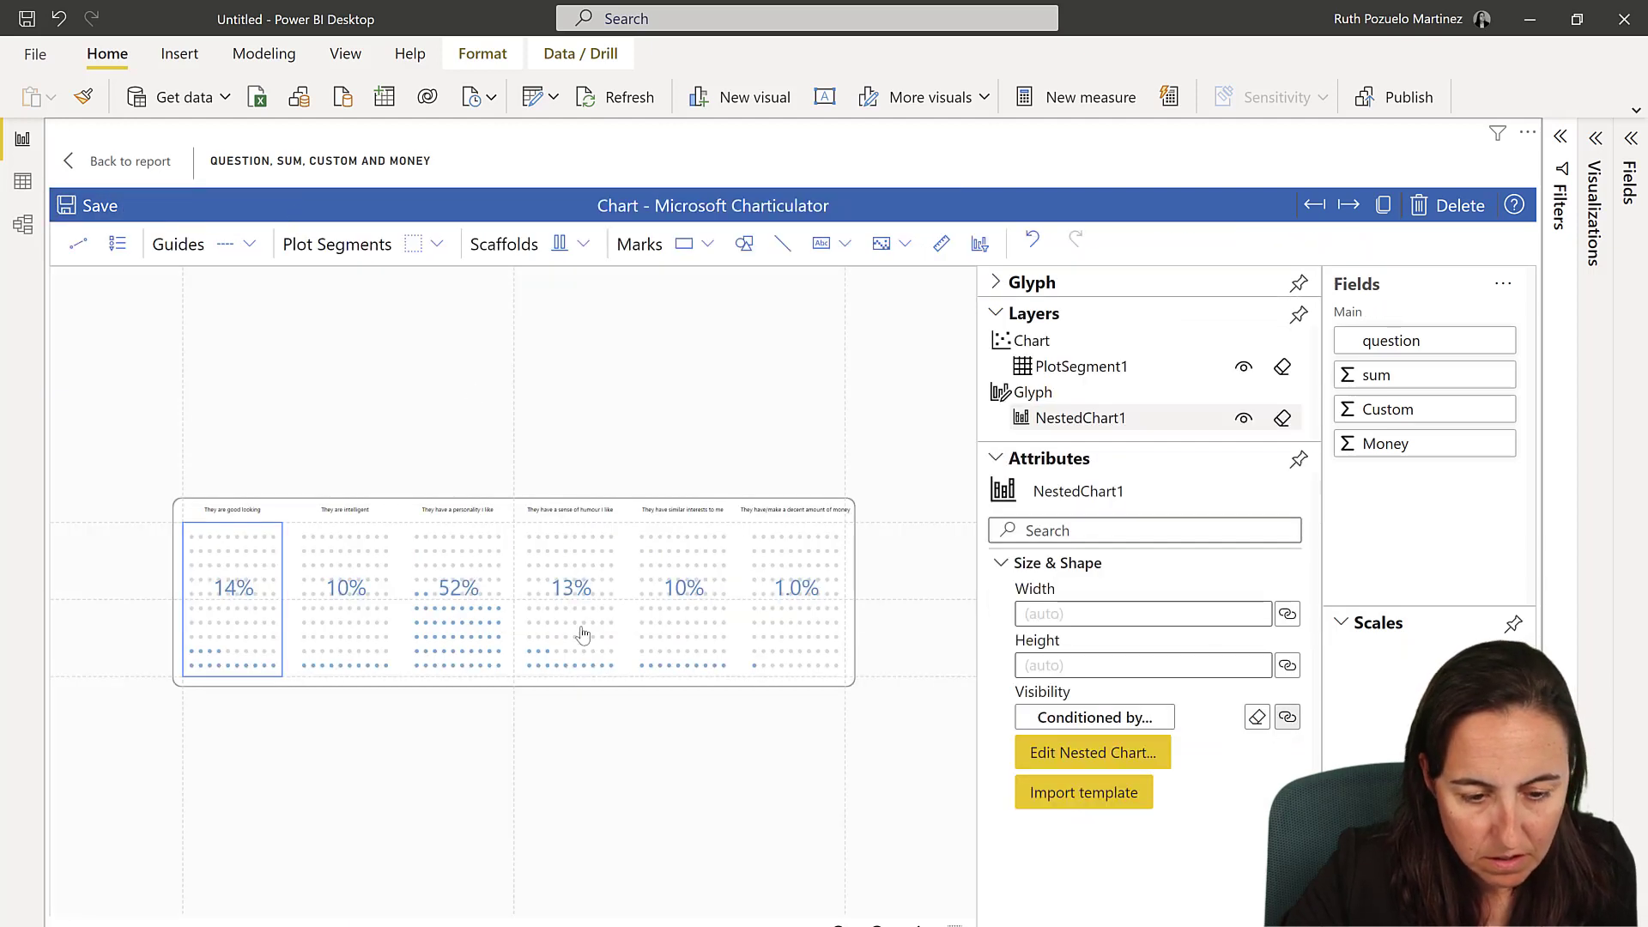
# Stretch the waffle chart visual across the whole report page, then view the Grid table's rows.
pyautogui.click(99, 205)
pyautogui.click(120, 162)
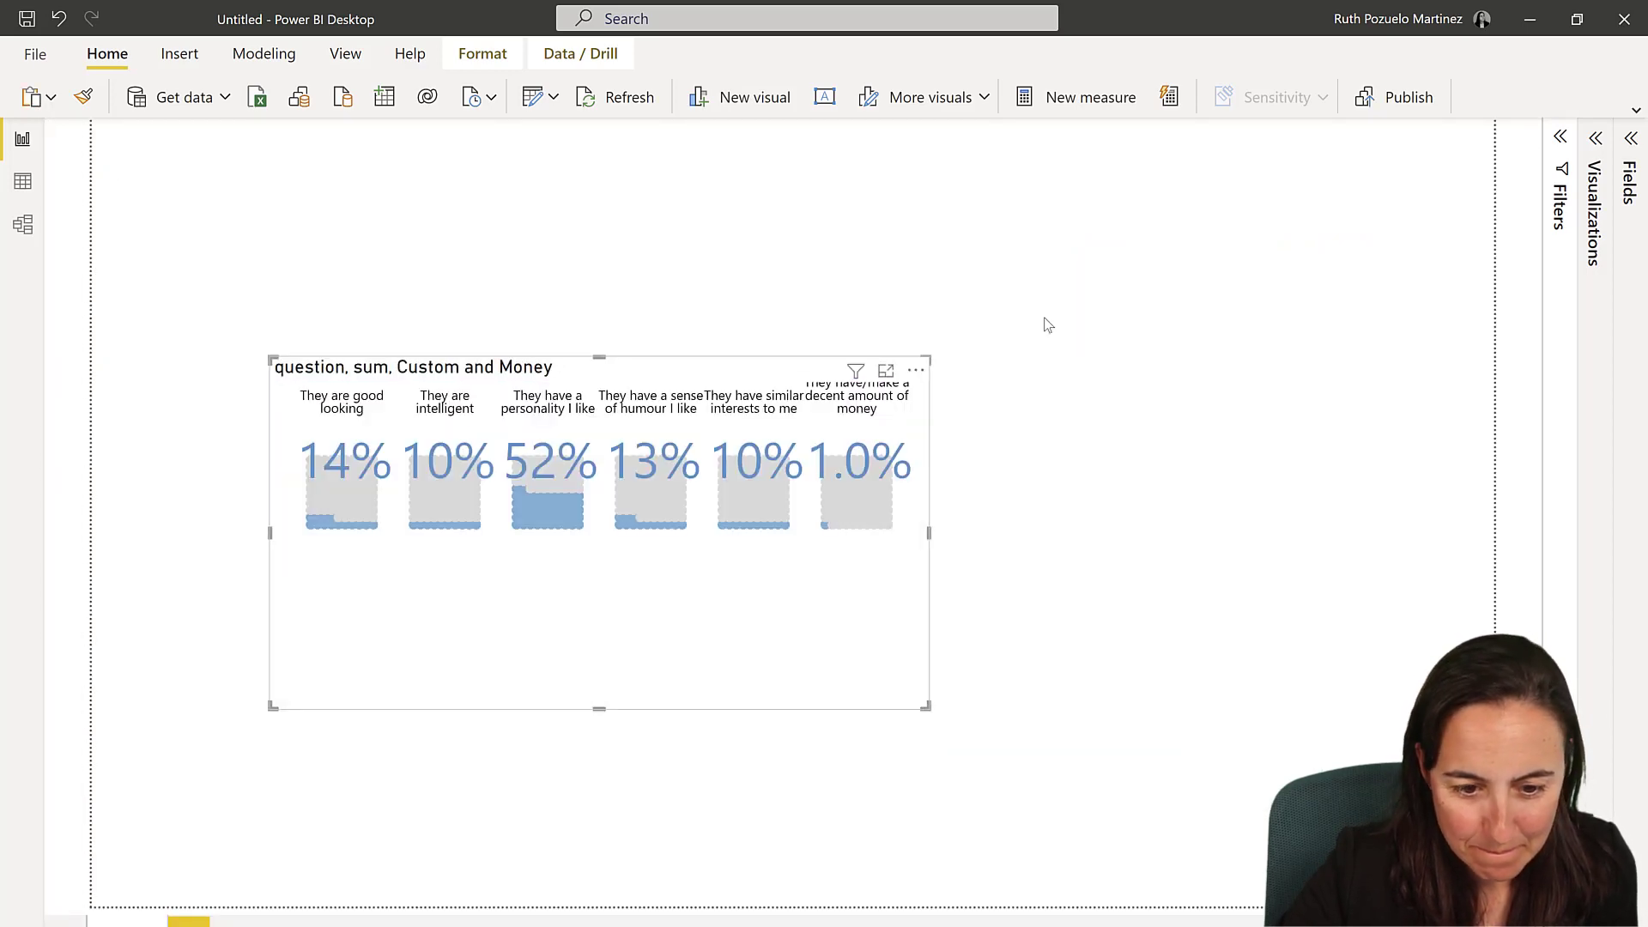
pyautogui.moveTo(956, 349); pyautogui.dragTo(1484, 127)
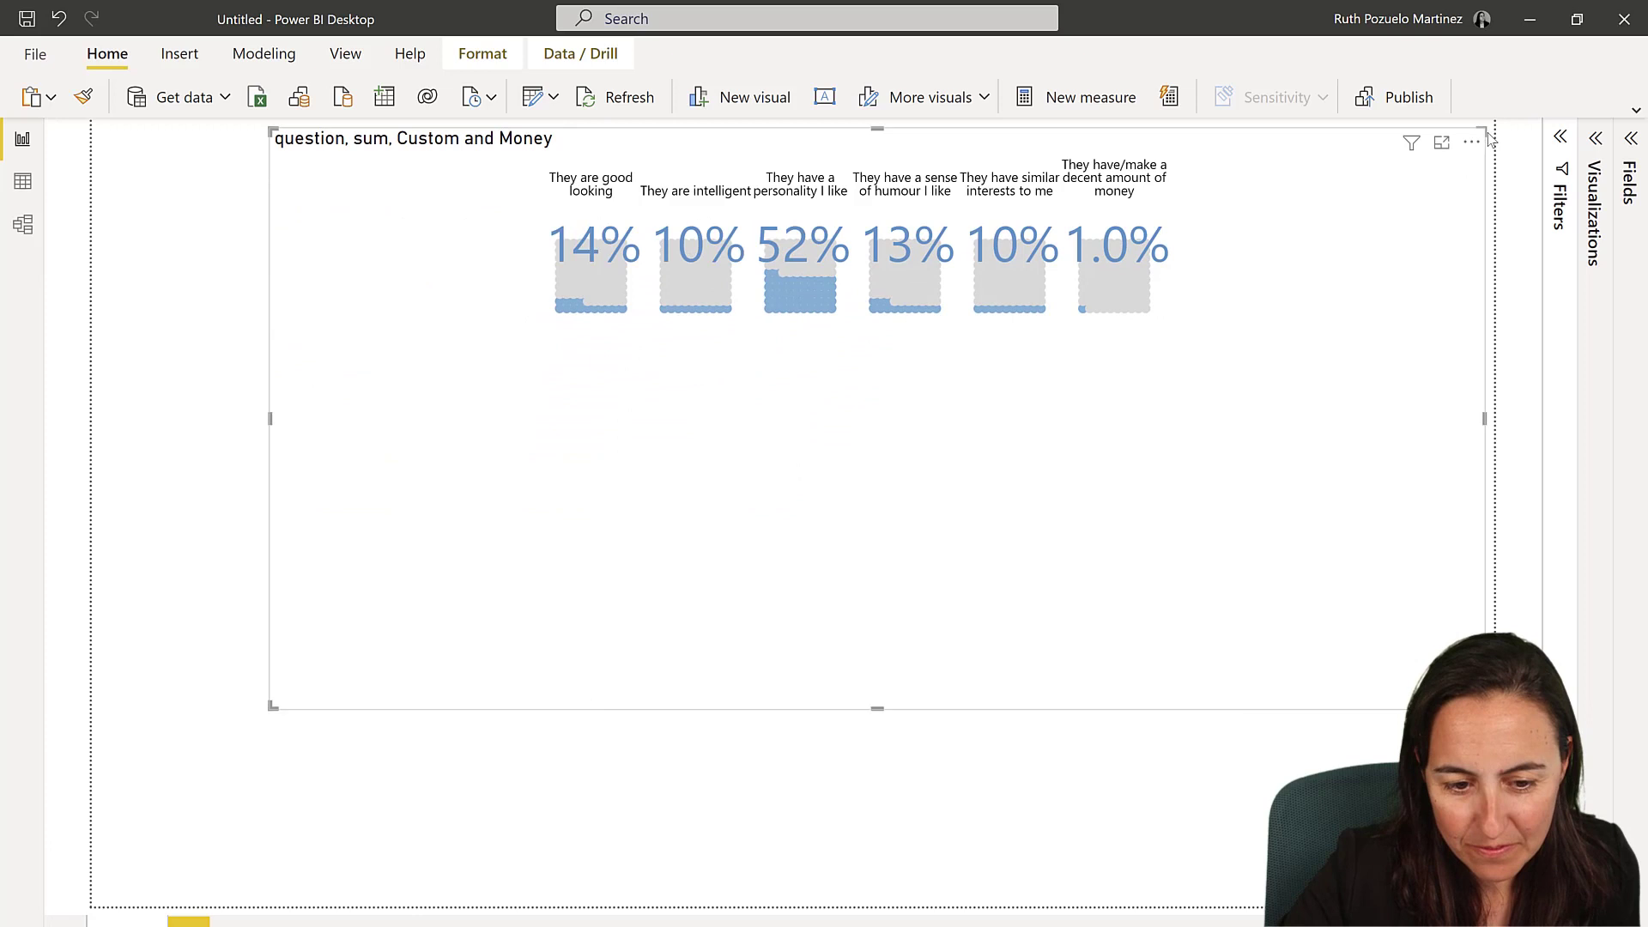
pyautogui.moveTo(272, 707); pyautogui.dragTo(95, 817)
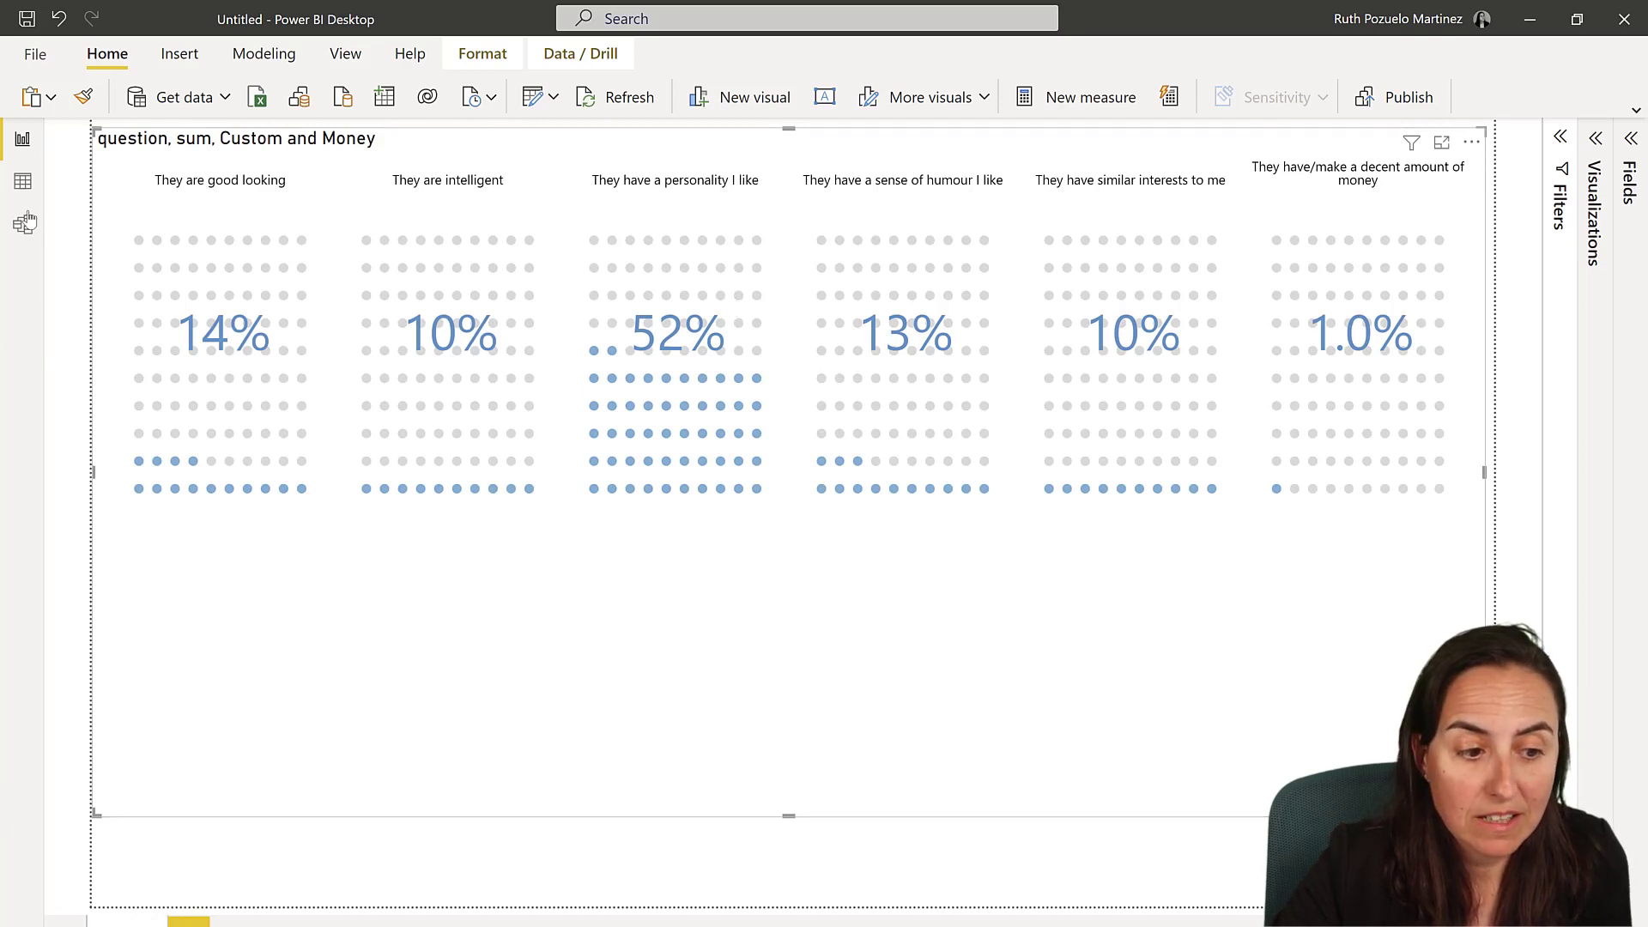
pyautogui.click(21, 182)
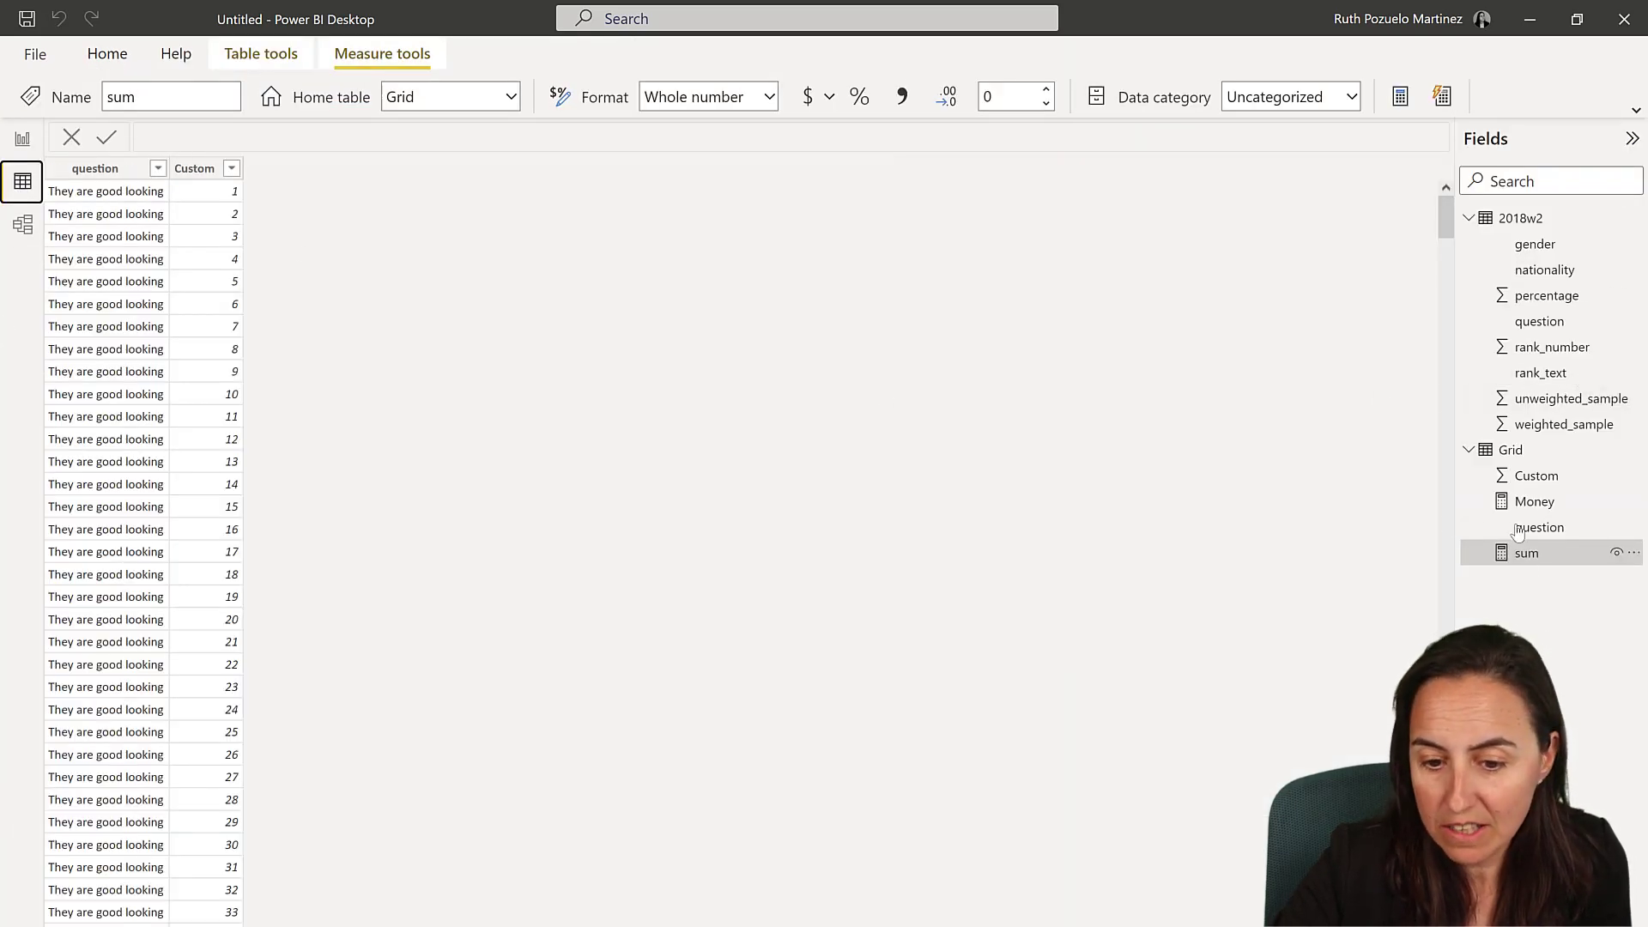
# Check the Grid and 2018w2 table data, then return to the six-question waffle chart report.
pyautogui.click(1521, 455)
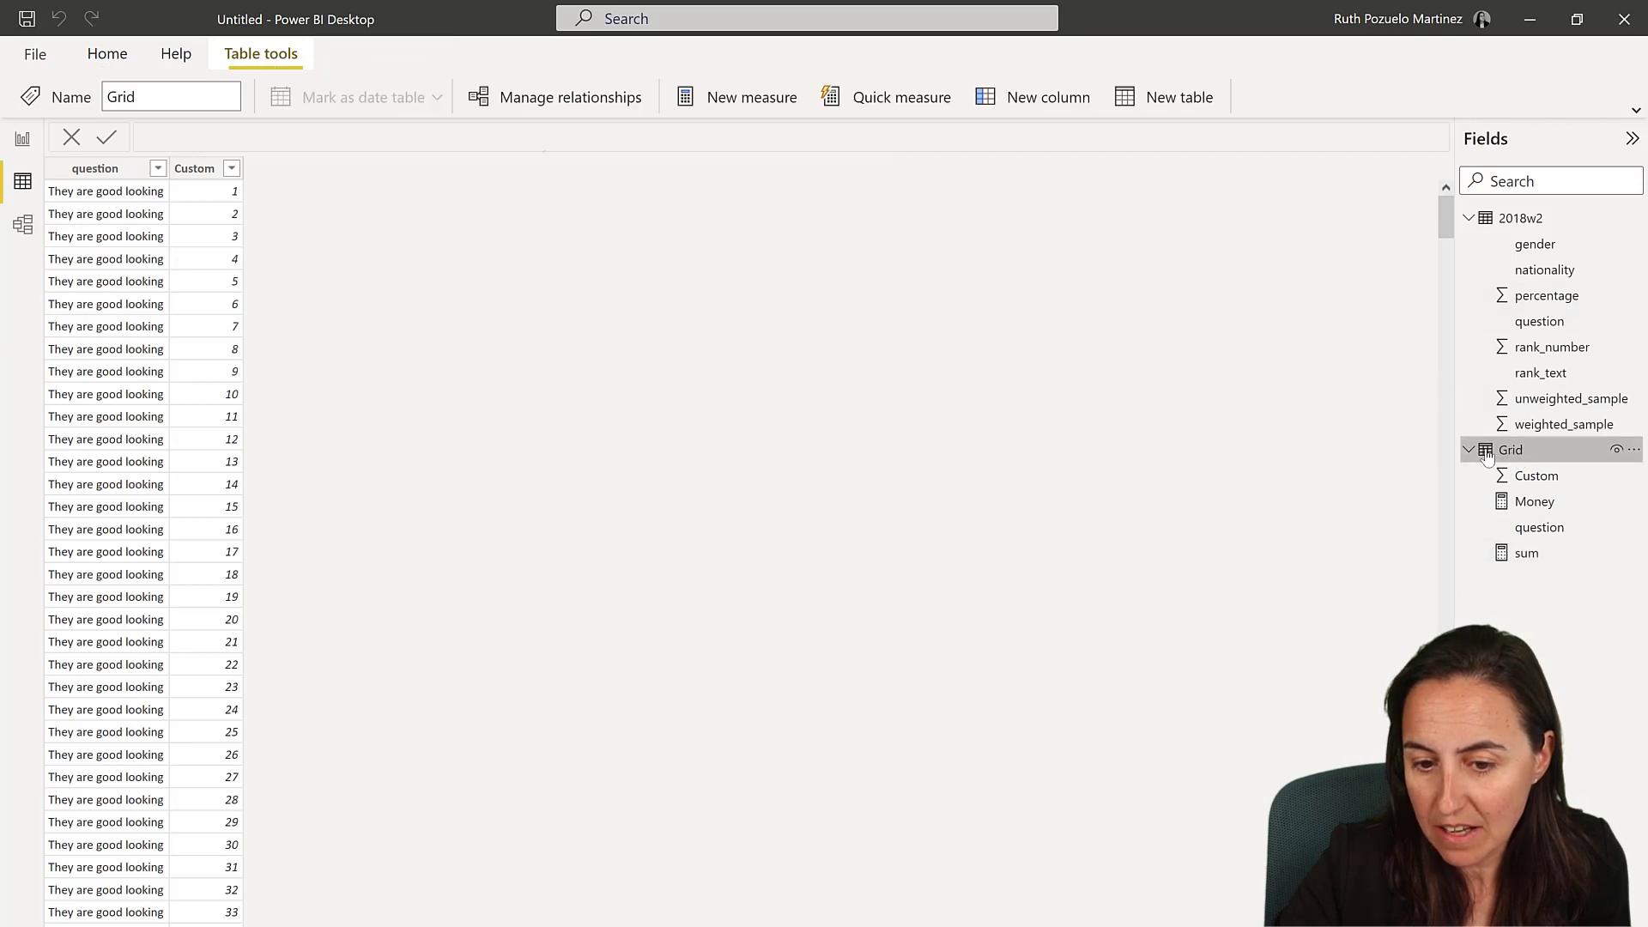
pyautogui.click(1529, 219)
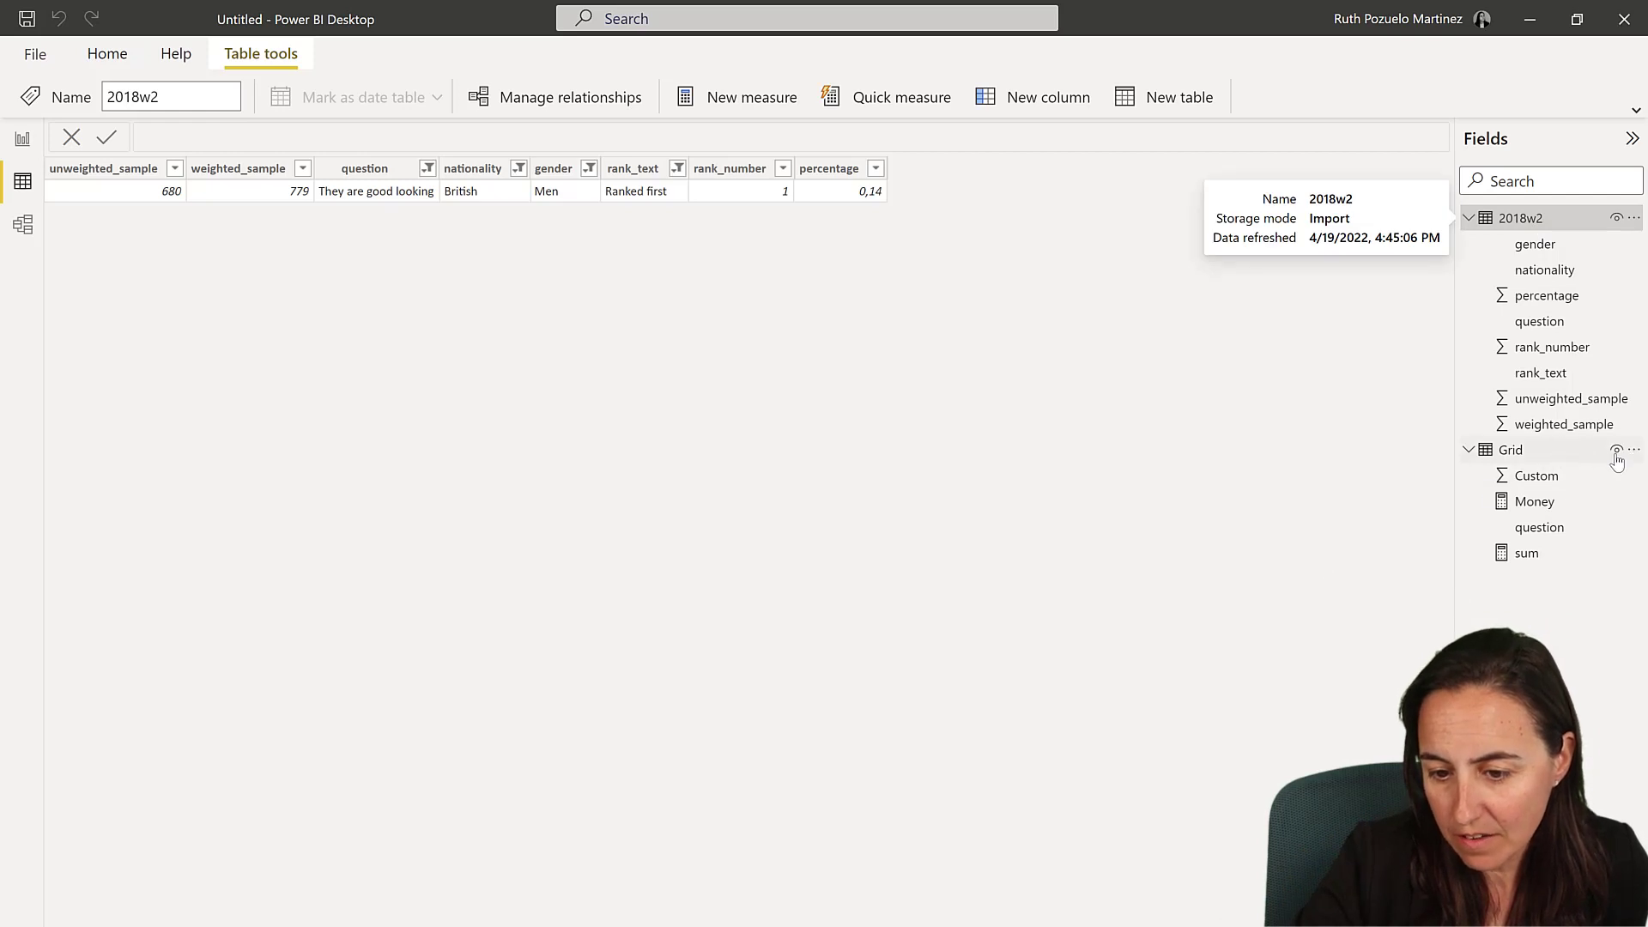
pyautogui.click(1616, 455)
pyautogui.click(22, 139)
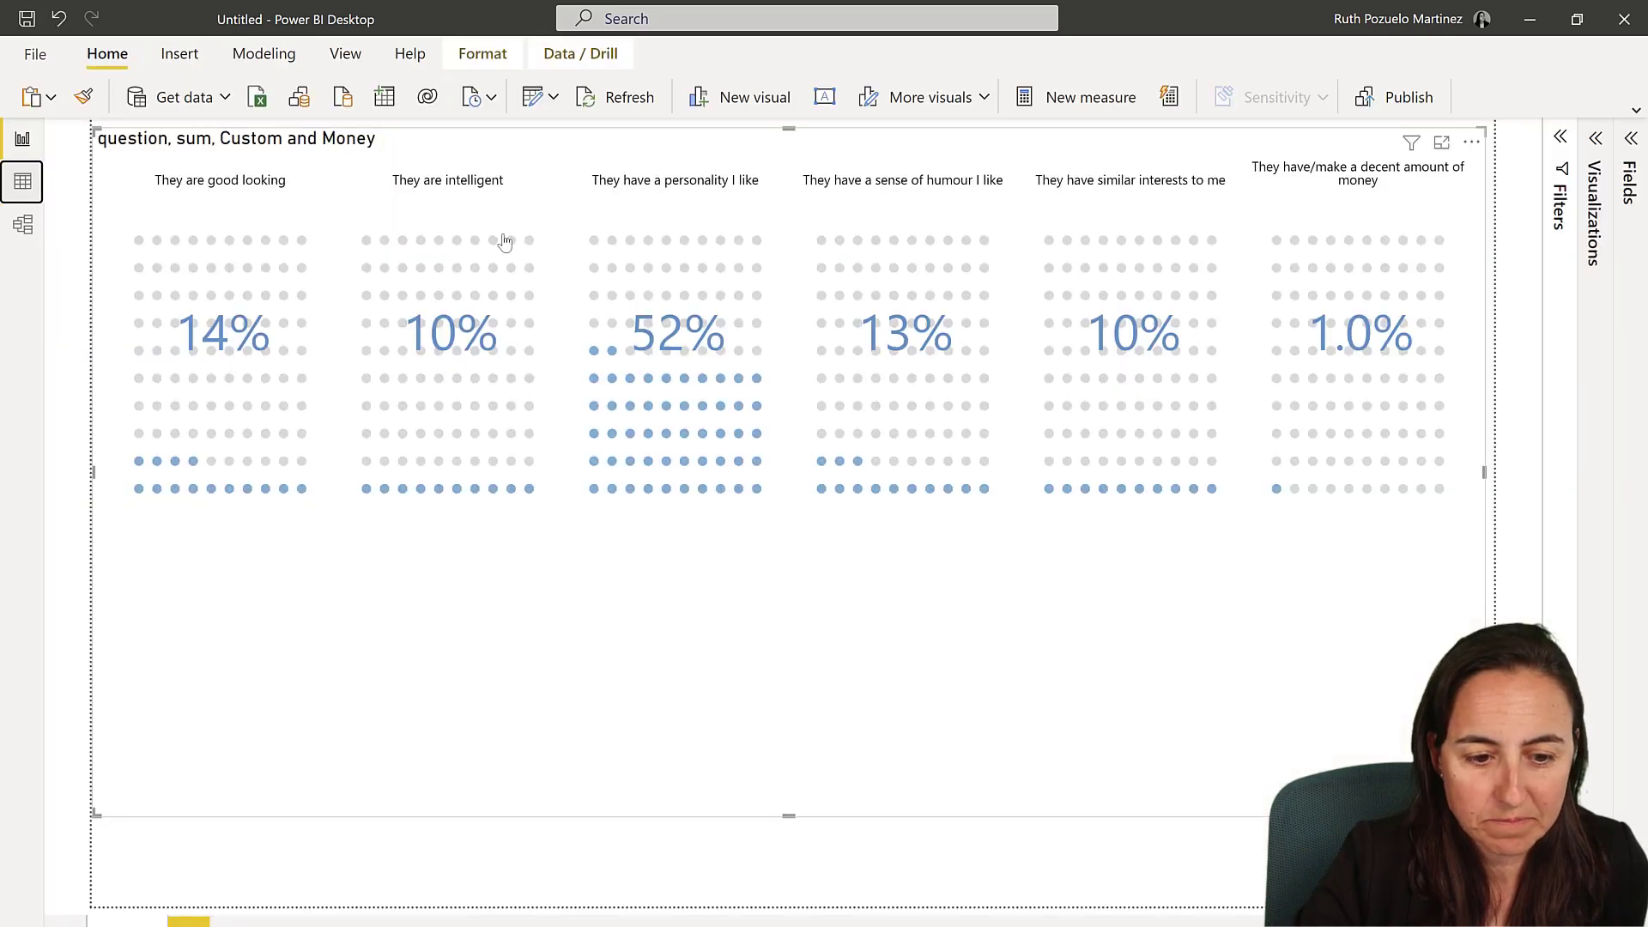